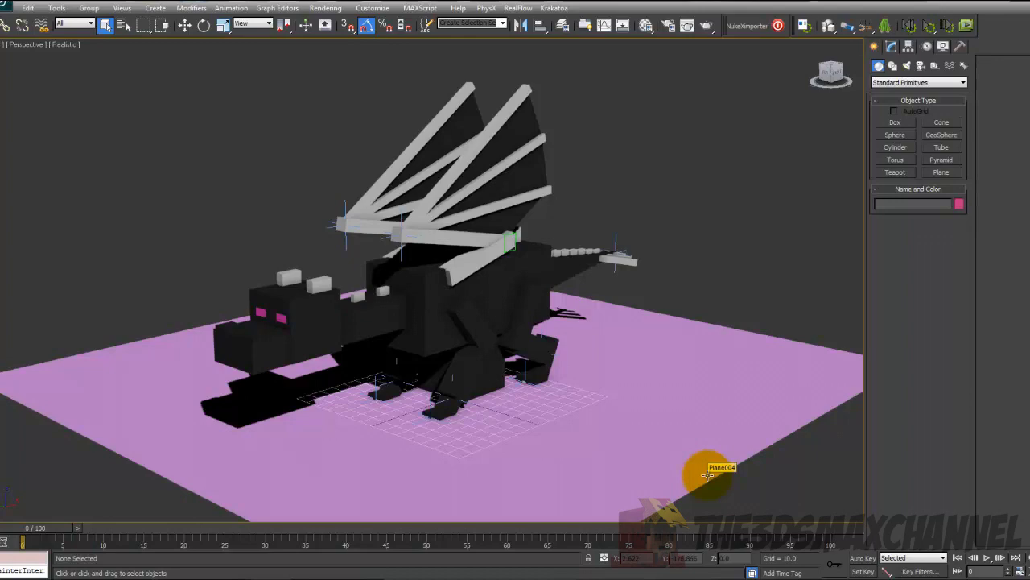
# Examine the finished blocky dragon model up close and from several angles, including its legs and wings.
pyautogui.moveTo(604, 494); pyautogui.dragTo(480, 501, button='middle')
pyautogui.moveTo(375, 421); pyautogui.dragTo(459, 368, button='middle')
pyautogui.scroll(4, 451, 427)
pyautogui.click(453, 375)
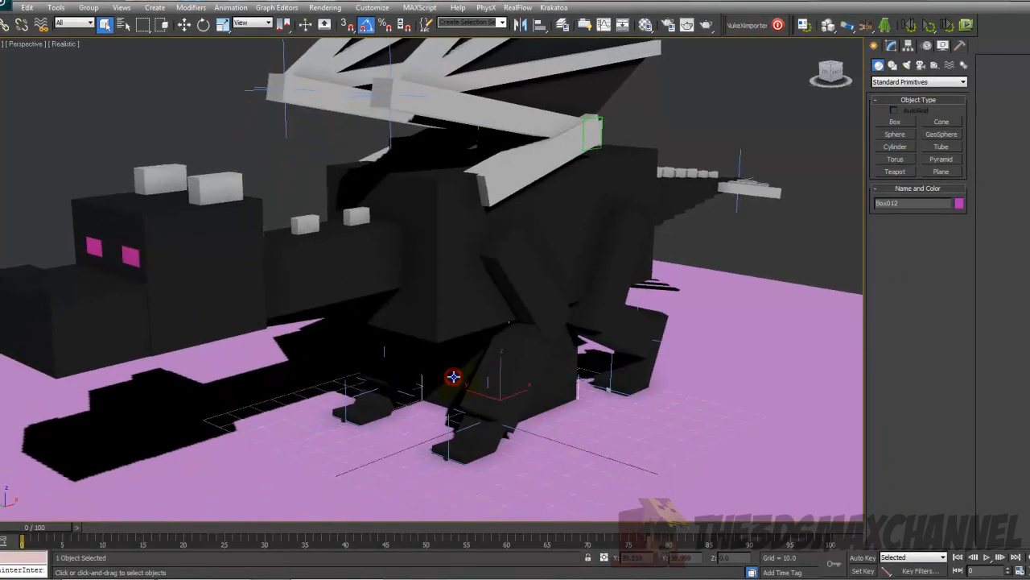
pyautogui.rightClick(453, 377)
pyautogui.click(503, 341)
pyautogui.scroll(-5, 421, 403)
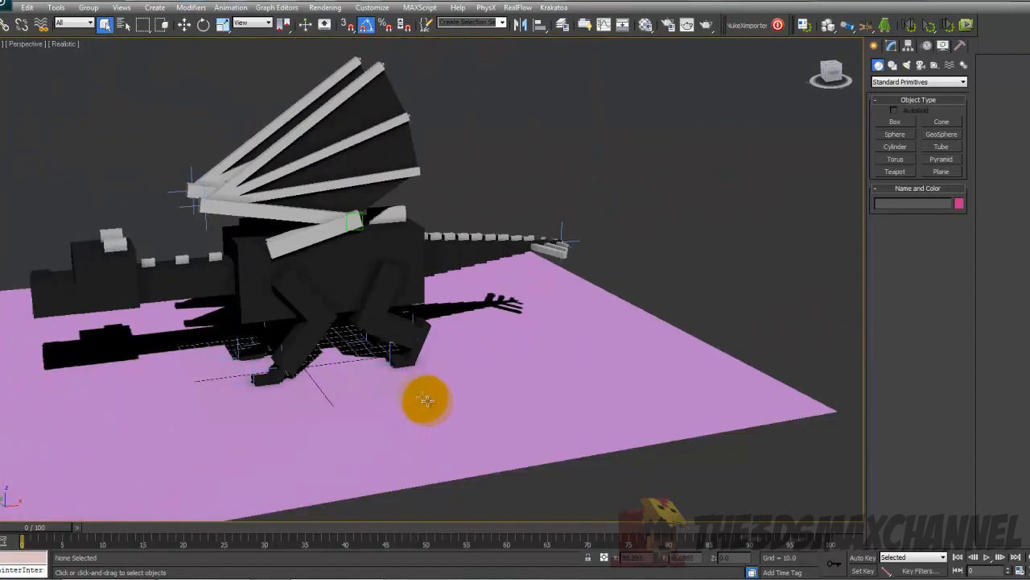
pyautogui.scroll(6, 495, 380)
pyautogui.press('F3')
pyautogui.press('F3')
pyautogui.moveTo(426, 343)
pyautogui.keyDown('alt'); pyautogui.mouseDown(button='middle')
pyautogui.moveTo(476, 352)
pyautogui.moveTo(618, 343)
pyautogui.moveTo(423, 351)
pyautogui.mouseUp(button='middle'); pyautogui.keyUp('alt')
pyautogui.scroll(-3, 618, 343)
# Play the dragon's wing animation, scrub to frame 100 and examine the pose with the wings spread.
pyautogui.click(990, 559)
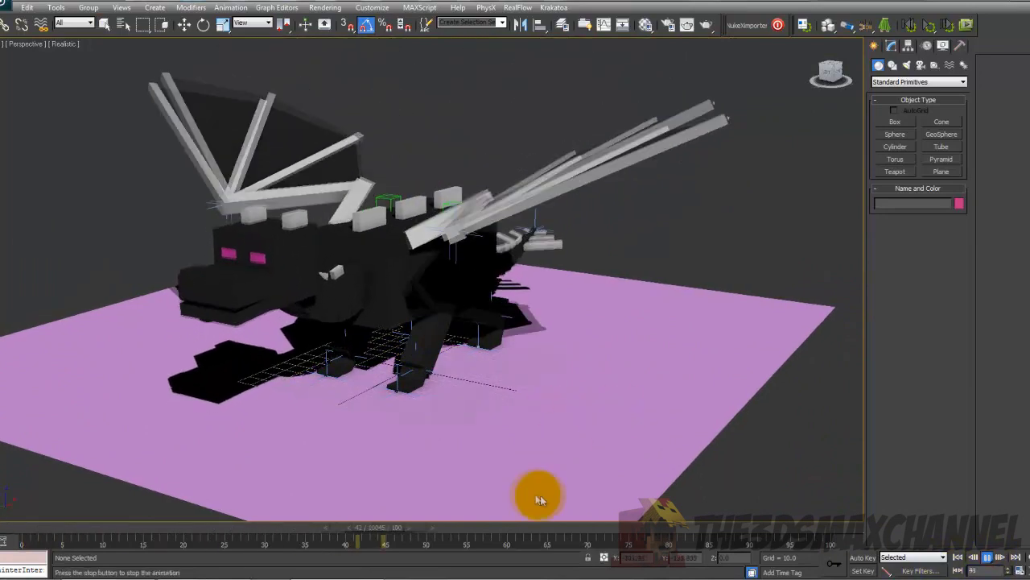
pyautogui.moveTo(152, 527); pyautogui.dragTo(827, 538)
pyautogui.keyDown('alt'); pyautogui.moveTo(418, 378); pyautogui.dragTo(276, 340, button='middle'); pyautogui.keyUp('alt')
pyautogui.scroll(3, 322, 374)
pyautogui.keyDown('alt'); pyautogui.moveTo(499, 370); pyautogui.dragTo(497, 400, button='middle'); pyautogui.keyUp('alt')
pyautogui.scroll(-5, 498, 400)
pyautogui.scroll(3, 407, 344)
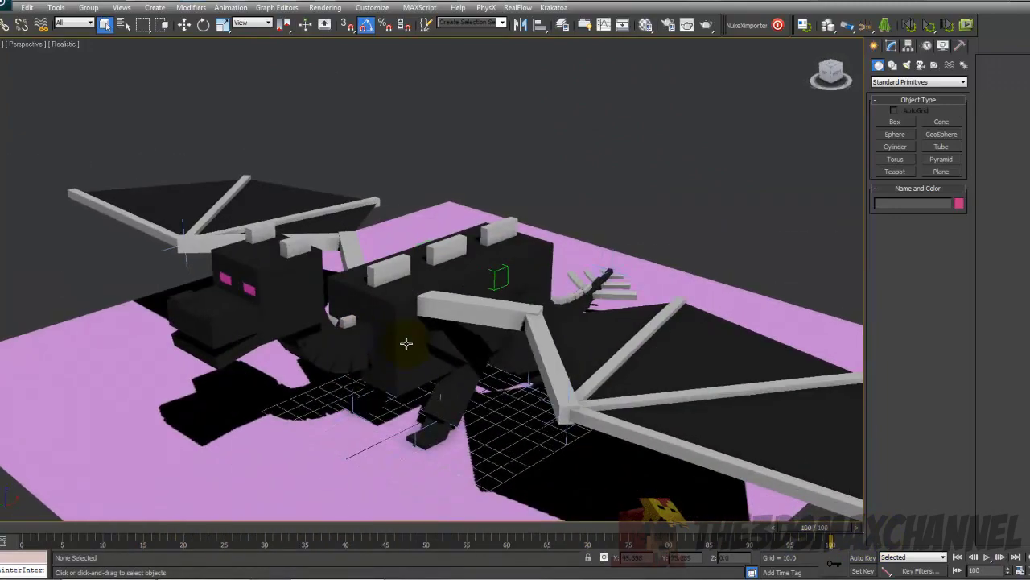
# Move the whole finished dragon together with its ground plane away from the grid and clear the selection.
pyautogui.scroll(-8, 406, 343)
pyautogui.moveTo(177, 138); pyautogui.dragTo(637, 398)
pyautogui.click(184, 25)
pyautogui.moveTo(425, 234); pyautogui.dragTo(161, 172)
pyautogui.click(455, 237)
# Draw a box near the grid's centre, about 18 long, 16 wide and 25 high.
pyautogui.scroll(5, 456, 237)
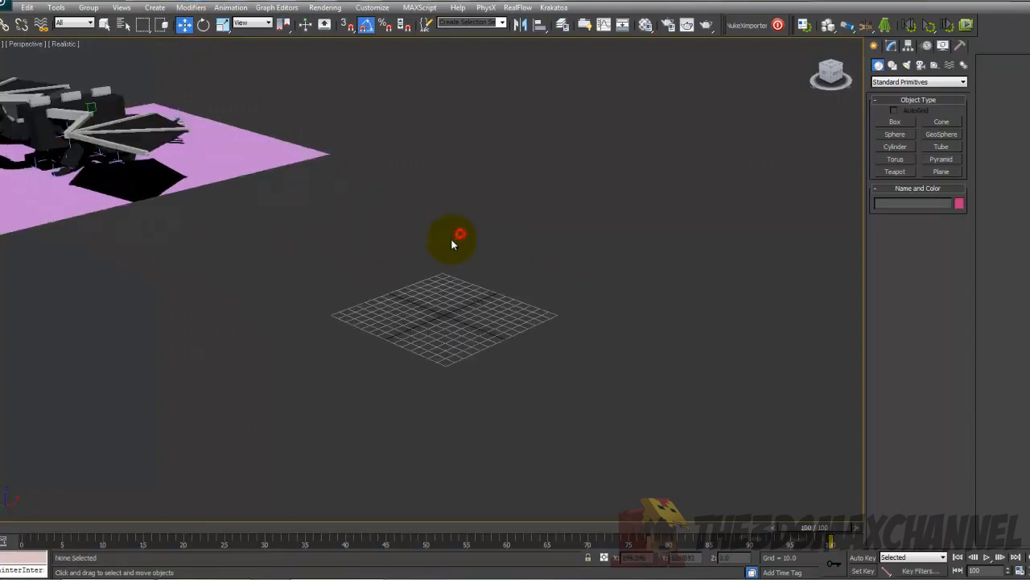
pyautogui.scroll(3, 610, 271)
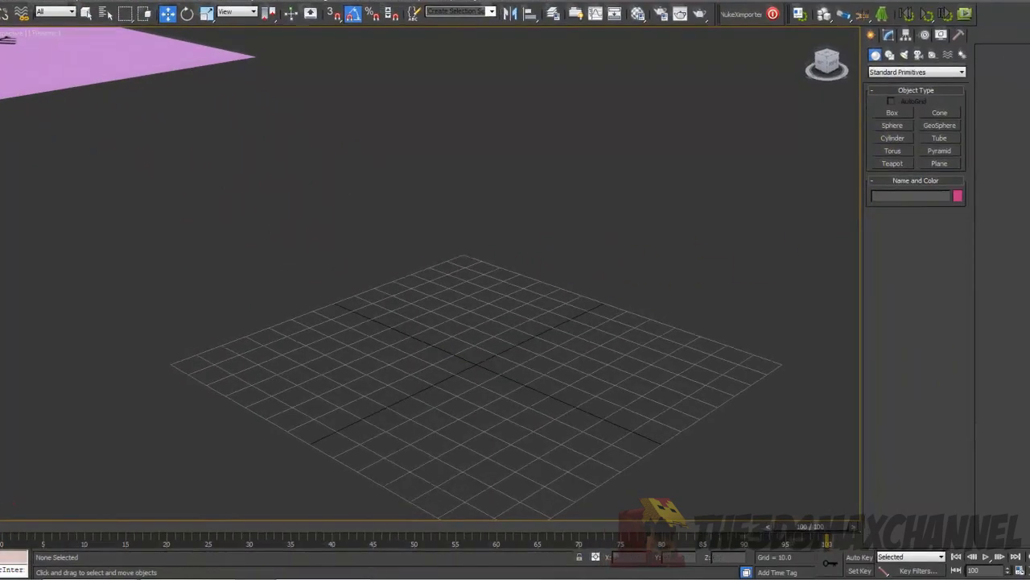
pyautogui.moveTo(462, 261); pyautogui.dragTo(486, 251, button='middle')
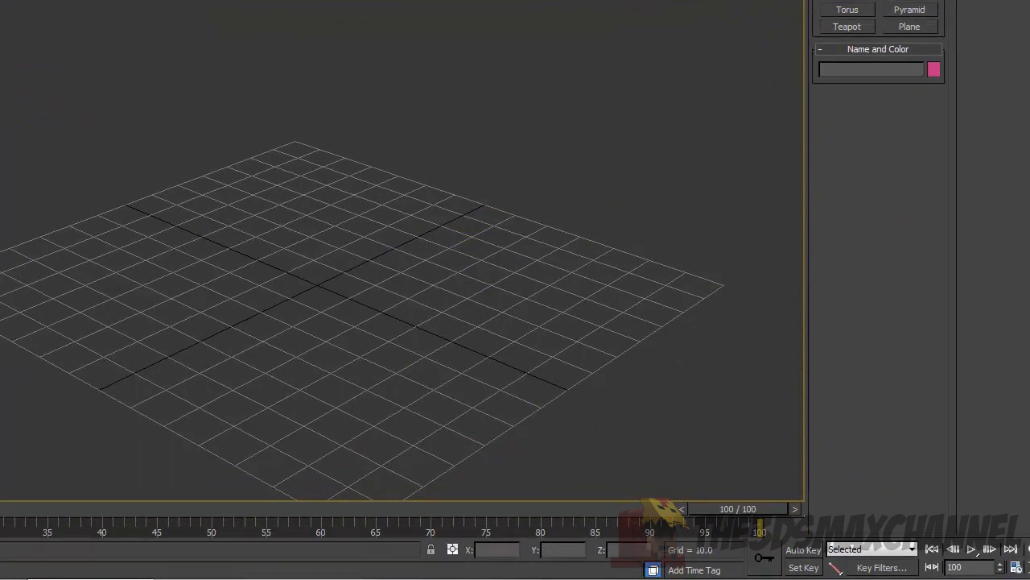
pyautogui.moveTo(281, 285); pyautogui.dragTo(381, 287)
pyautogui.click(349, 187)
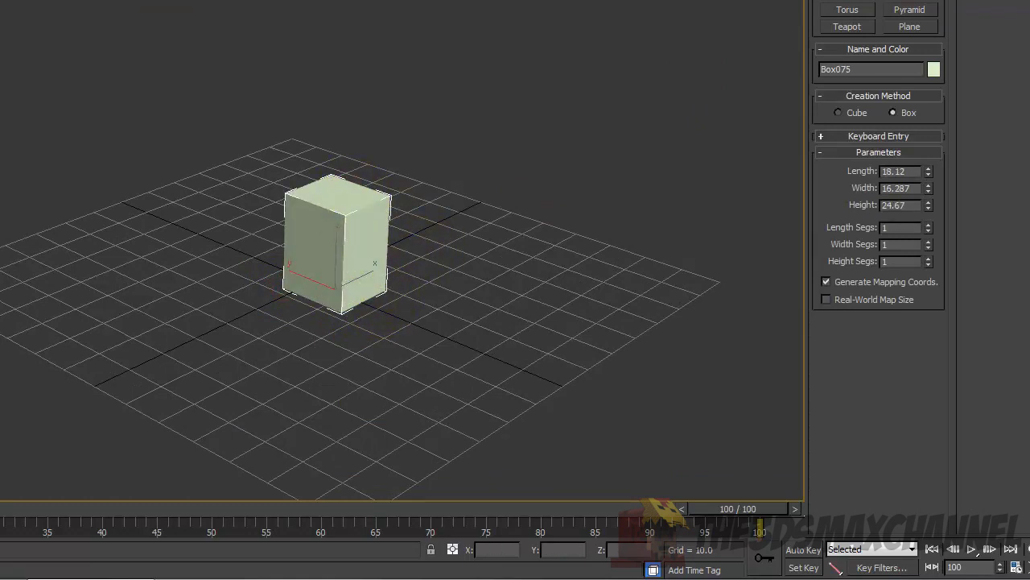
# Set the new box's length, width and height to 35 each.
pyautogui.click(853, 2)
pyautogui.click(896, 83)
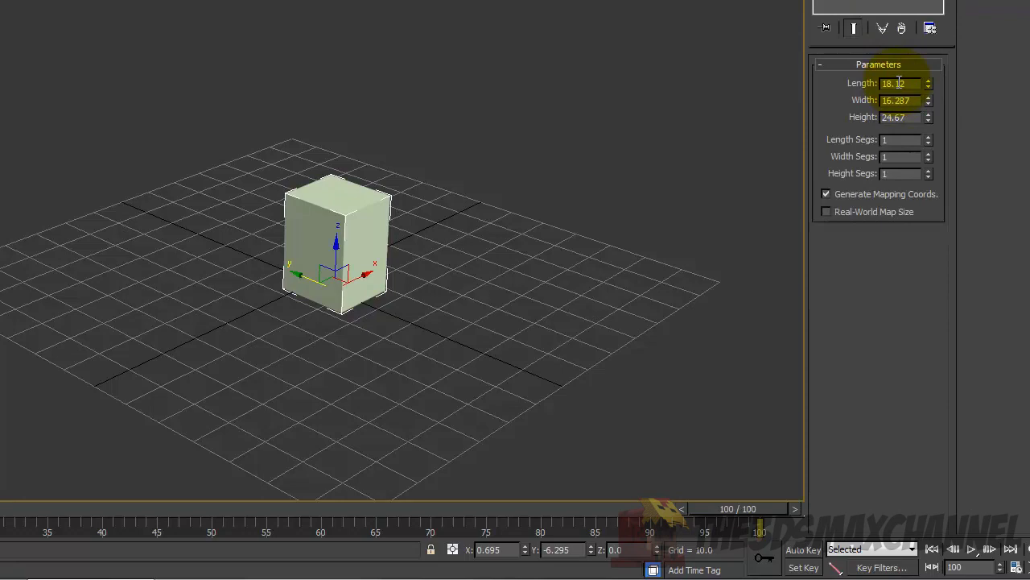
pyautogui.write('35')
pyautogui.click(899, 100)
pyautogui.write('35')
pyautogui.click(900, 116)
pyautogui.write('35')
pyautogui.press('Return')
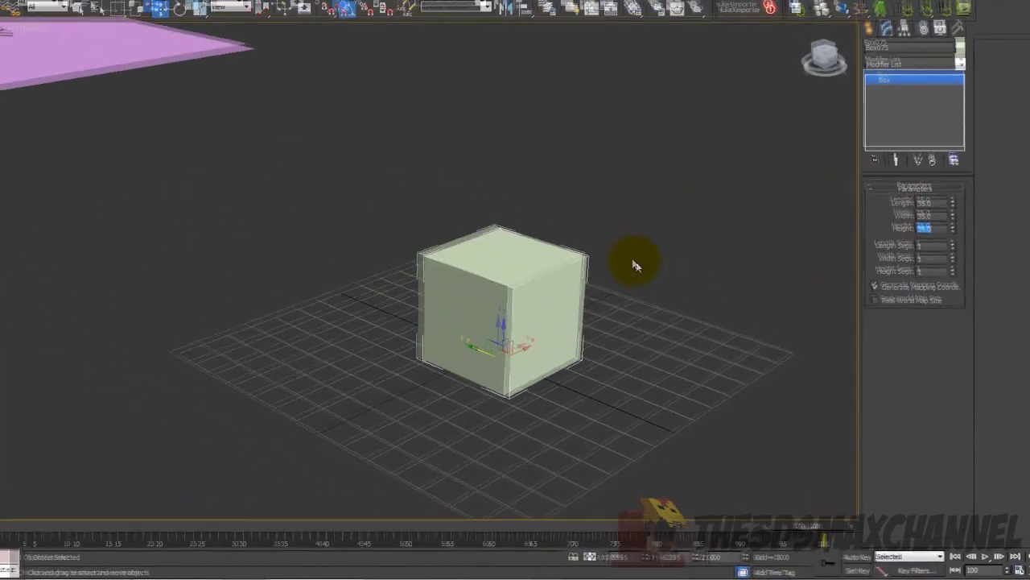
# Clone the cube as one independent copy, offset about 26 units along the negative X axis.
pyautogui.scroll(-6, 499, 160)
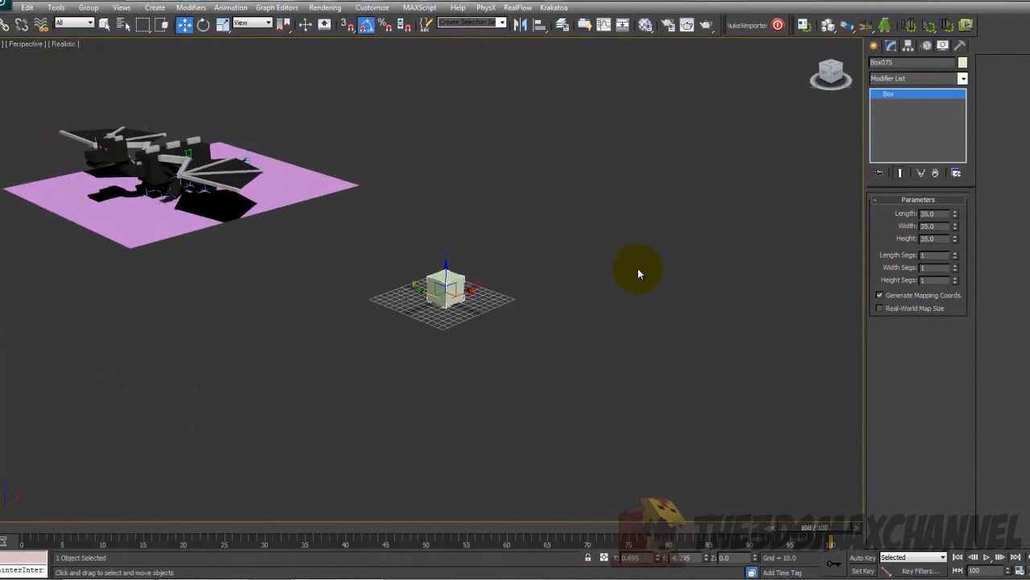
pyautogui.press('z')
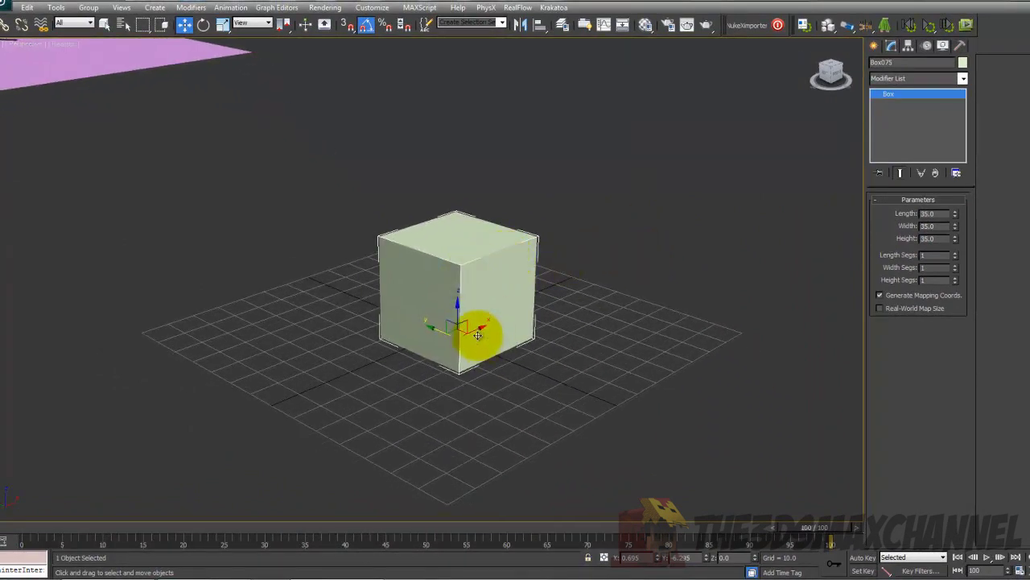
pyautogui.keyDown('shift'); pyautogui.moveTo(473, 332); pyautogui.dragTo(408, 346); pyautogui.keyUp('shift')
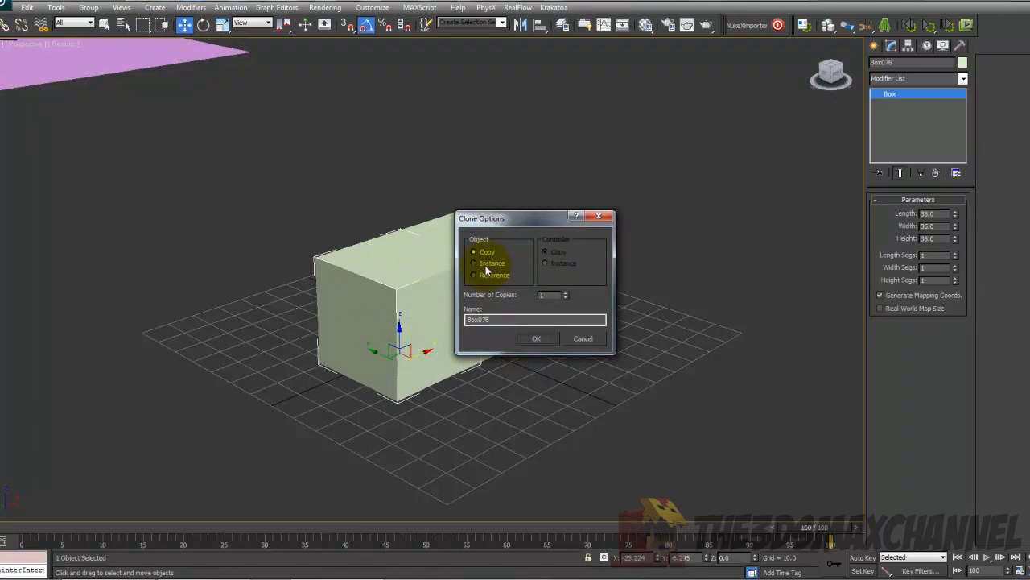
pyautogui.click(534, 338)
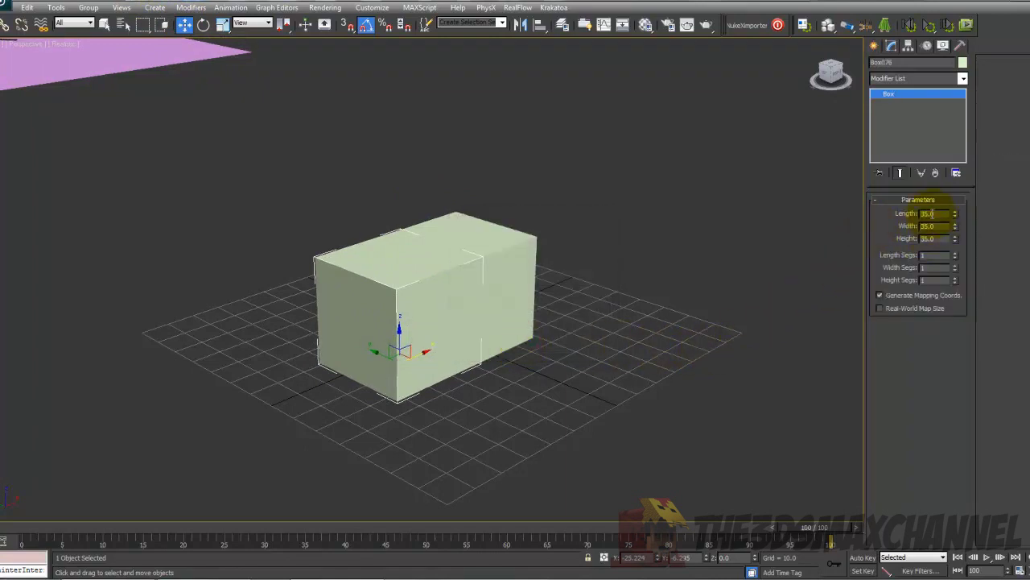
# Set the copied box's length to 34, width to 25 and height to 18.
pyautogui.press('Return')
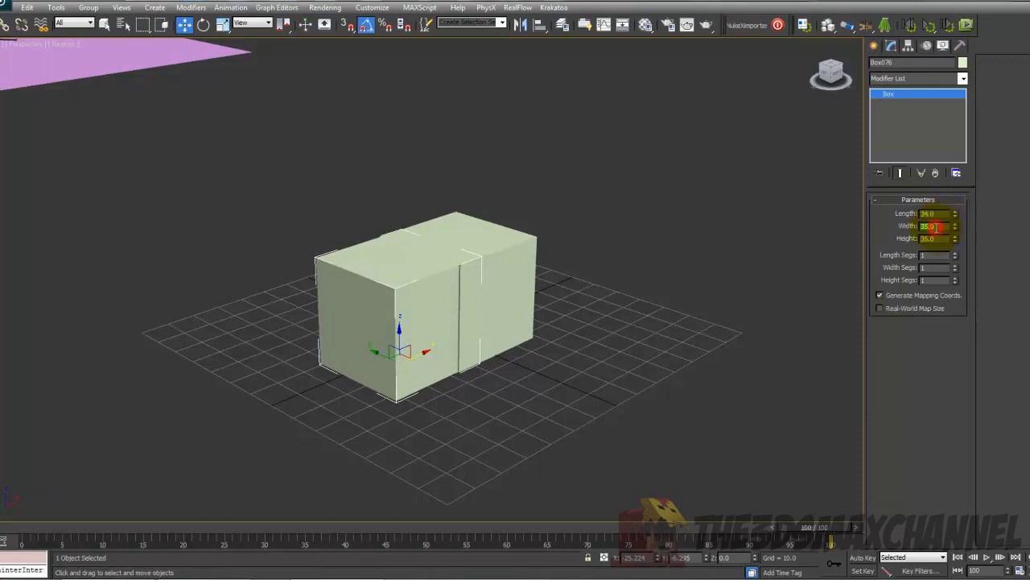
pyautogui.click(936, 228)
pyautogui.write('25')
pyautogui.press('Return')
pyautogui.click(938, 239)
pyautogui.write('18')
pyautogui.press('Return')
# Move the smaller box about 4 units along the negative X axis so it meets the cube's front face.
pyautogui.moveTo(441, 357); pyautogui.dragTo(306, 375, button='middle')
pyautogui.scroll(3, 407, 340)
pyautogui.moveTo(340, 384)
pyautogui.mouseDown()
pyautogui.moveTo(306, 386)
pyautogui.moveTo(314, 389)
pyautogui.mouseUp()
# Switch the perspective viewport's display style to Shaded.
pyautogui.keyDown('alt'); pyautogui.moveTo(314, 390); pyautogui.dragTo(449, 391, button='middle'); pyautogui.keyUp('alt')
pyautogui.scroll(-4, 448, 392)
pyautogui.press('F4')
pyautogui.press('F3')
pyautogui.moveTo(458, 293); pyautogui.dragTo(488, 394, button='middle')
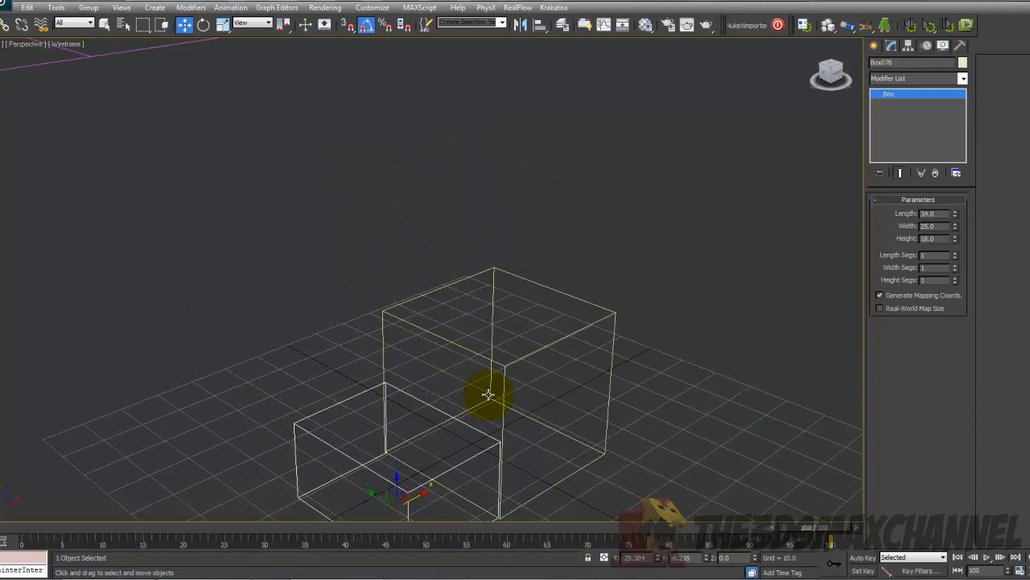
pyautogui.click(60, 41)
pyautogui.click(67, 43)
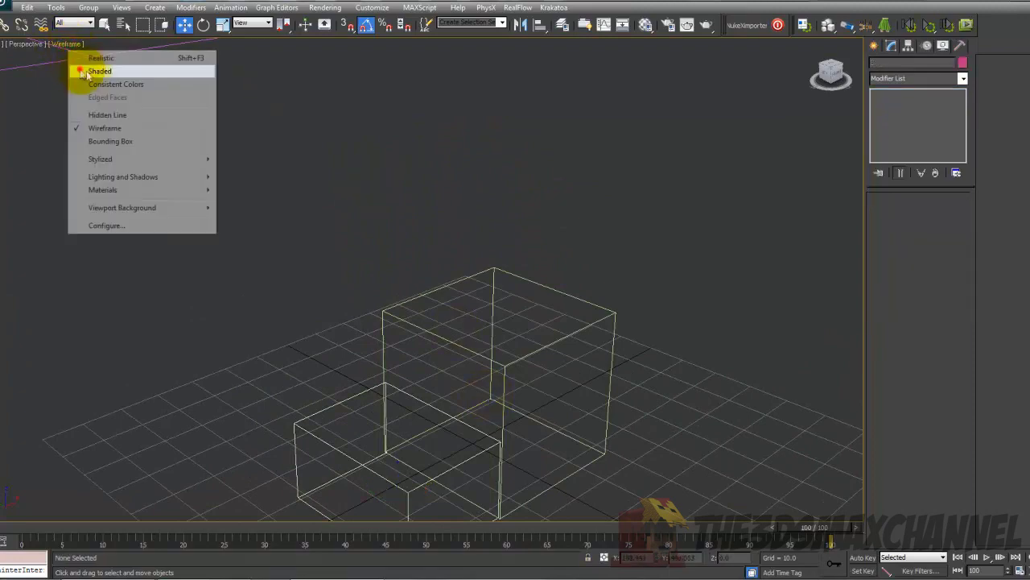
pyautogui.click(76, 72)
pyautogui.scroll(-3, 371, 258)
pyautogui.keyDown('alt'); pyautogui.moveTo(405, 262); pyautogui.dragTo(369, 314, button='middle'); pyautogui.keyUp('alt')
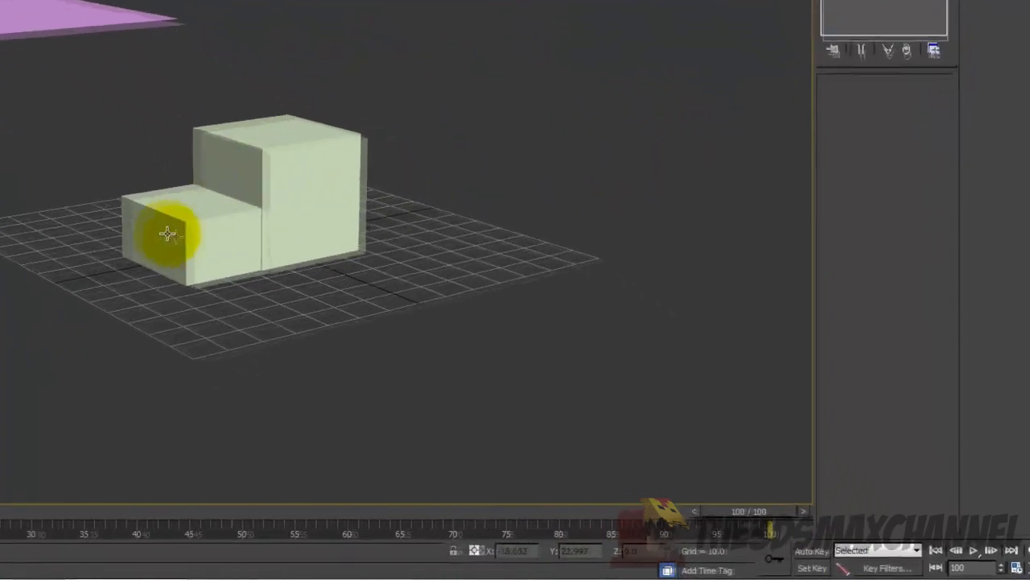
# Link the smaller snout box to the 35-unit cube as its parent.
pyautogui.click(168, 234)
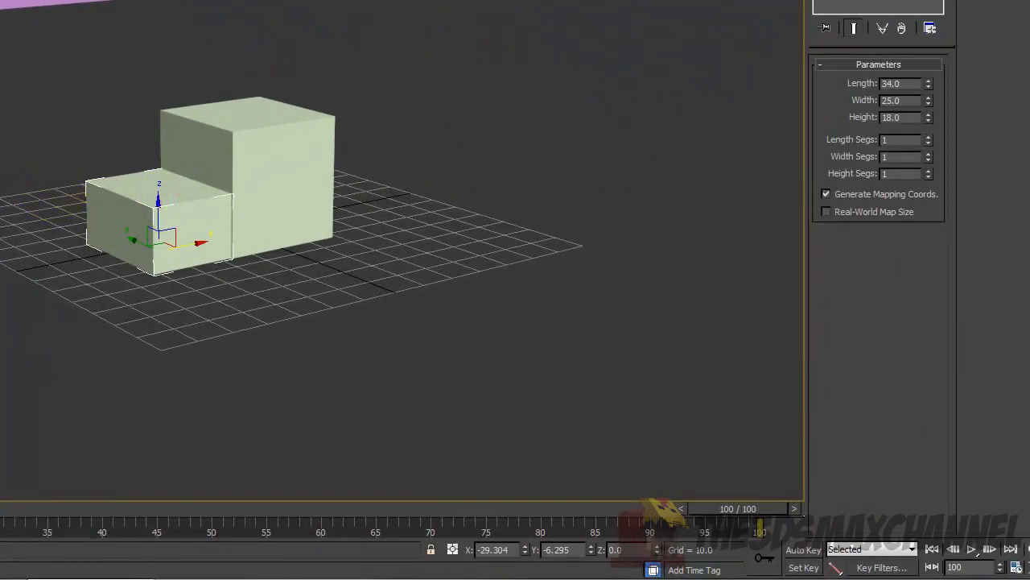
pyautogui.press('q')
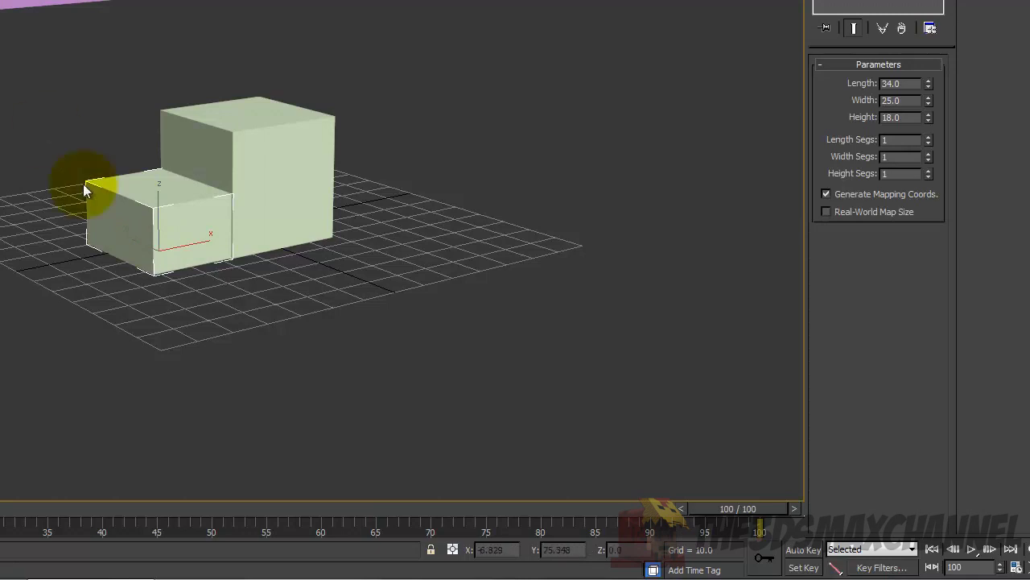
pyautogui.moveTo(117, 186); pyautogui.dragTo(234, 134)
pyautogui.scroll(3, 265, 273)
pyautogui.scroll(-6, 266, 272)
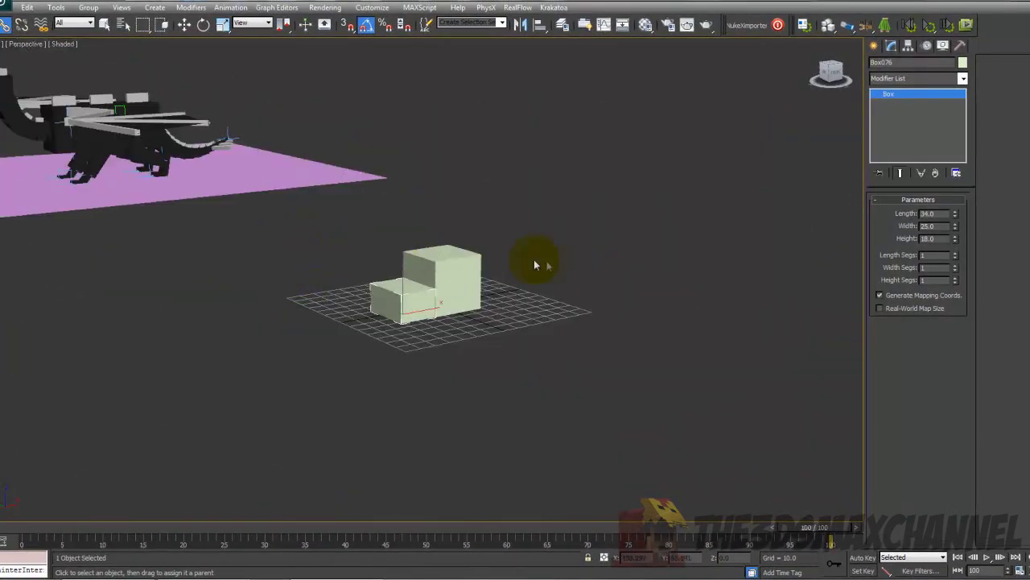
# Select both head boxes and move them off the grid towards the finished dragon.
pyautogui.keyDown('alt'); pyautogui.moveTo(523, 263); pyautogui.dragTo(475, 352, button='middle'); pyautogui.keyUp('alt')
pyautogui.moveTo(383, 231); pyautogui.dragTo(520, 358)
pyautogui.click(184, 29)
pyautogui.moveTo(463, 285); pyautogui.dragTo(252, 232)
# Draw another box on the empty grid, about 77 wide and 32 high.
pyautogui.keyDown('alt'); pyautogui.moveTo(253, 232); pyautogui.dragTo(423, 314, button='middle'); pyautogui.keyUp('alt')
pyautogui.scroll(3, 406, 299)
pyautogui.click(874, 45)
pyautogui.click(643, 220)
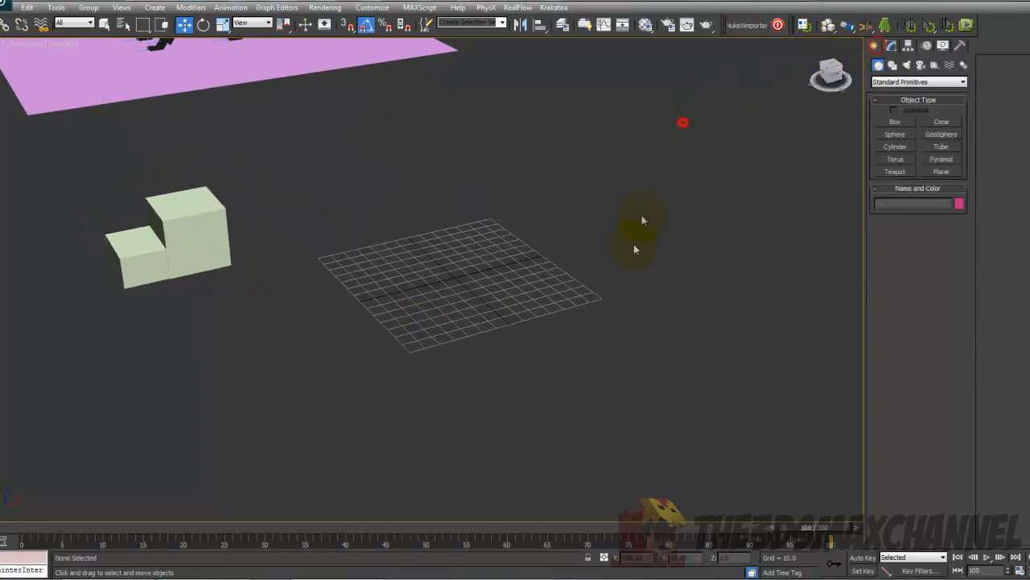
pyautogui.scroll(-4, 752, 288)
pyautogui.scroll(3, 713, 337)
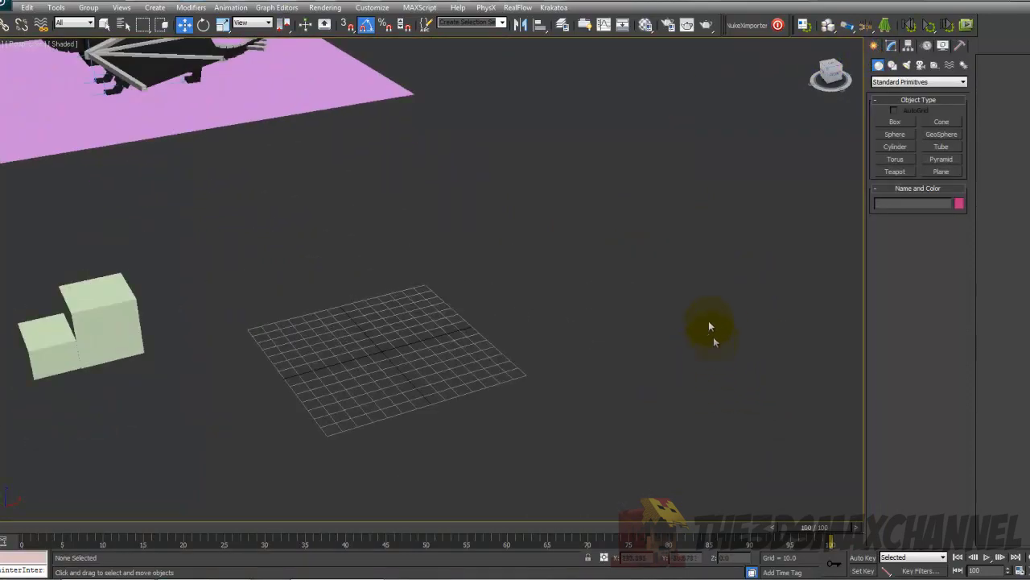
pyautogui.click(894, 122)
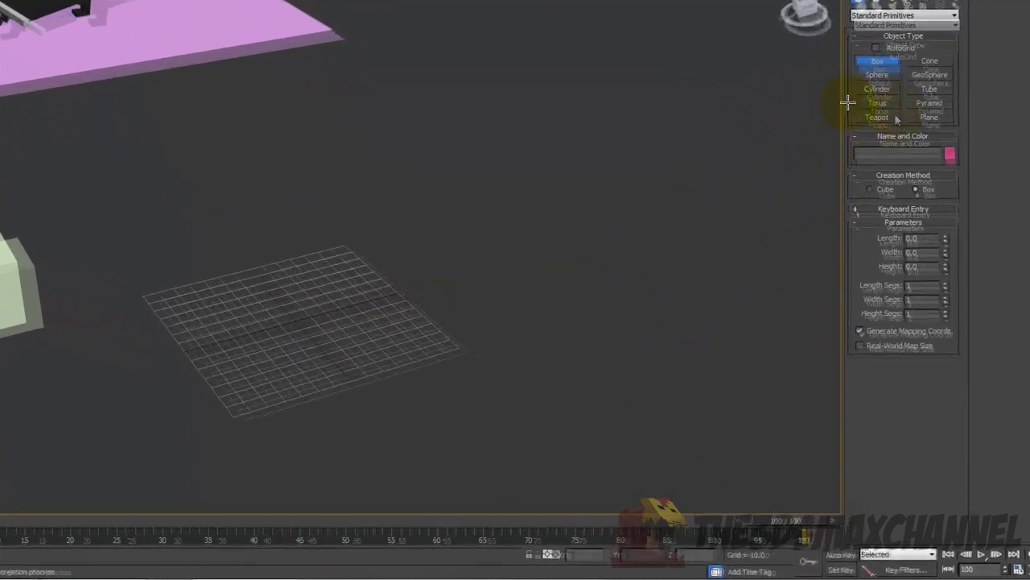
pyautogui.moveTo(239, 322); pyautogui.dragTo(368, 327)
pyautogui.click(351, 272)
# Set the new box's length to 50, width to 120 and height to 50.
pyautogui.doubleClick(900, 172)
pyautogui.write('50')
pyautogui.press('Return')
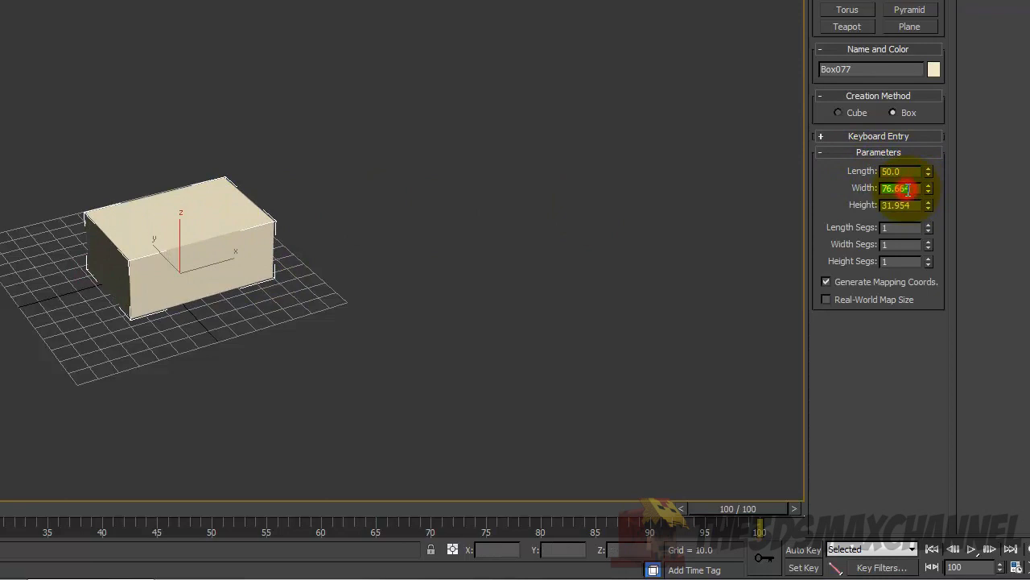
pyautogui.click(908, 190)
pyautogui.write('120')
pyautogui.press('Return')
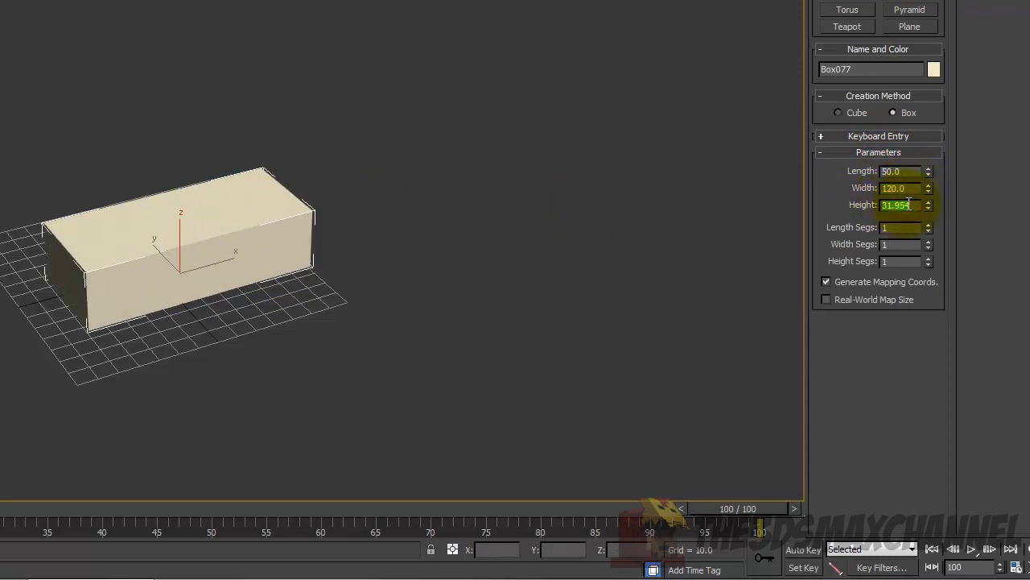
pyautogui.write('50')
pyautogui.press('Return')
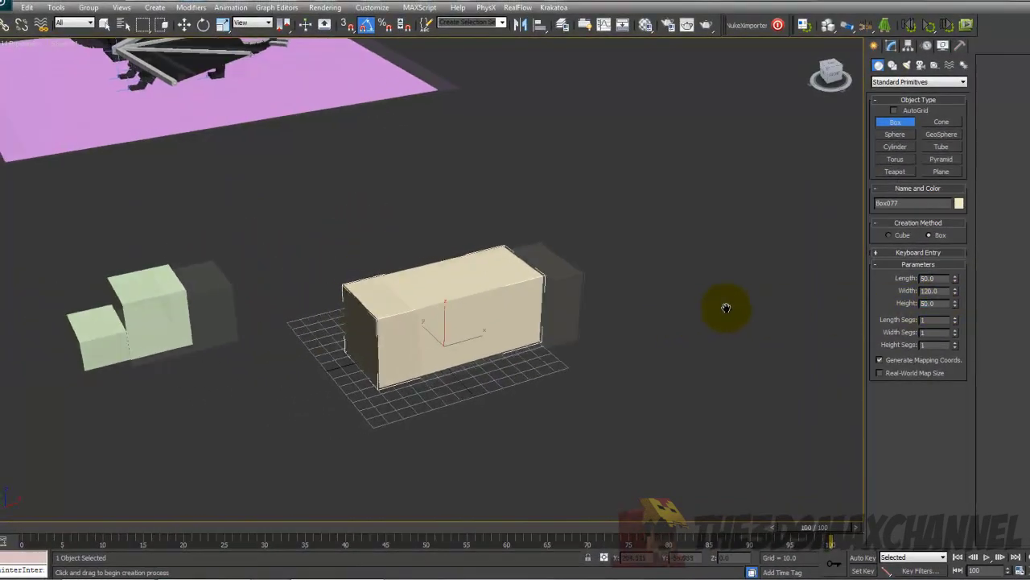
# Centre the long body box on the grid by setting its X and Y positions to 0.
pyautogui.click(184, 24)
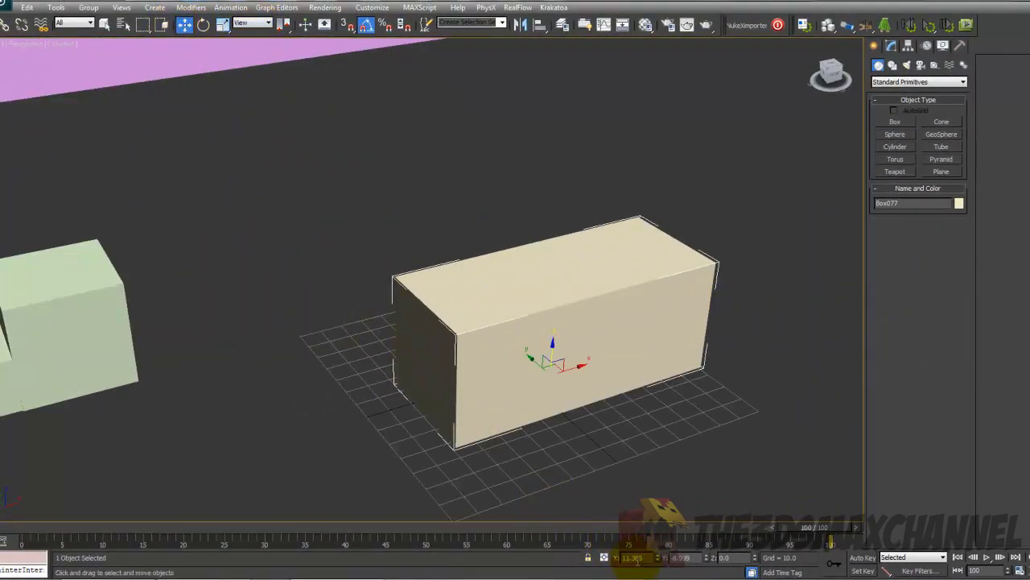
pyautogui.press('Return')
pyautogui.doubleClick(685, 559)
pyautogui.write('0')
pyautogui.press('Return')
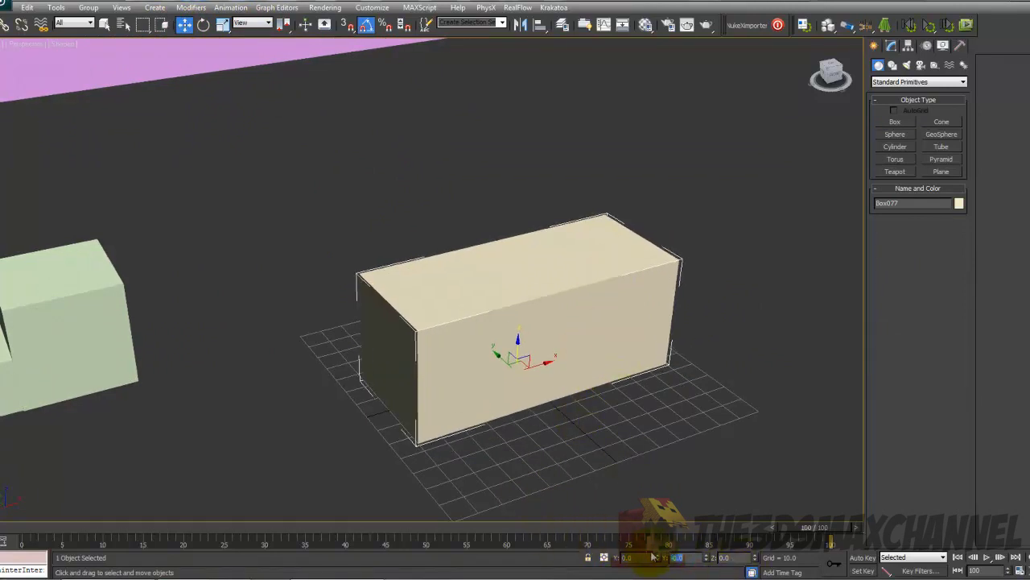
# Raise the long body box along the Z axis above the grid.
pyautogui.scroll(-4, 552, 368)
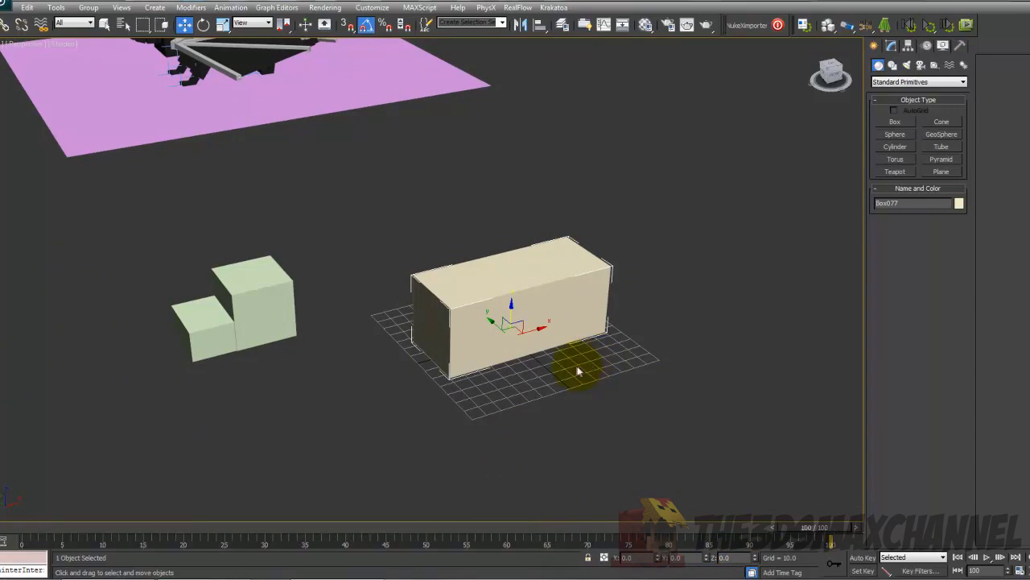
pyautogui.press('f')
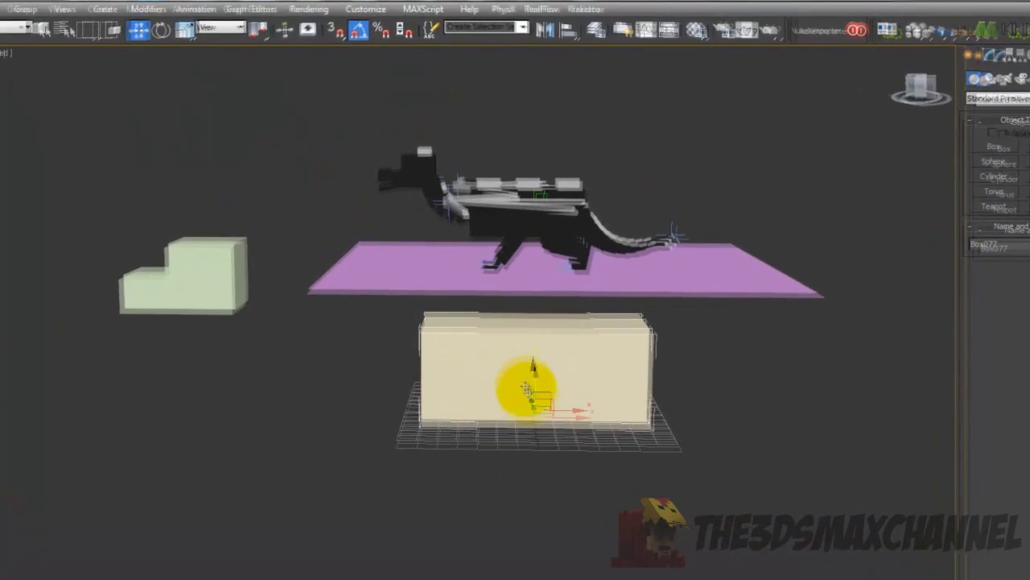
pyautogui.keyDown('alt'); pyautogui.moveTo(547, 410); pyautogui.dragTo(561, 338, button='middle'); pyautogui.keyUp('alt')
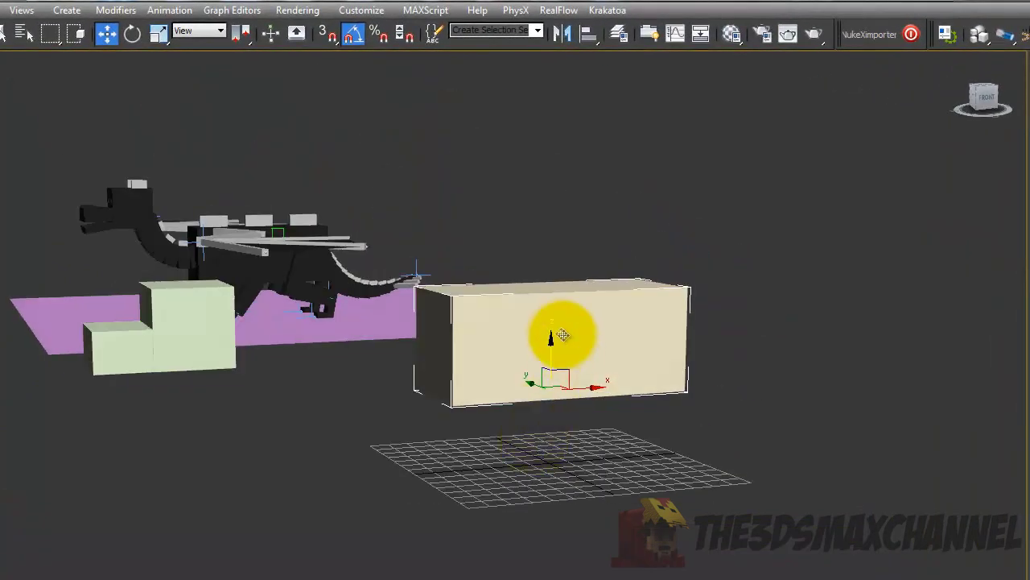
pyautogui.keyDown('alt'); pyautogui.moveTo(342, 395); pyautogui.dragTo(386, 410, button='middle'); pyautogui.keyUp('alt')
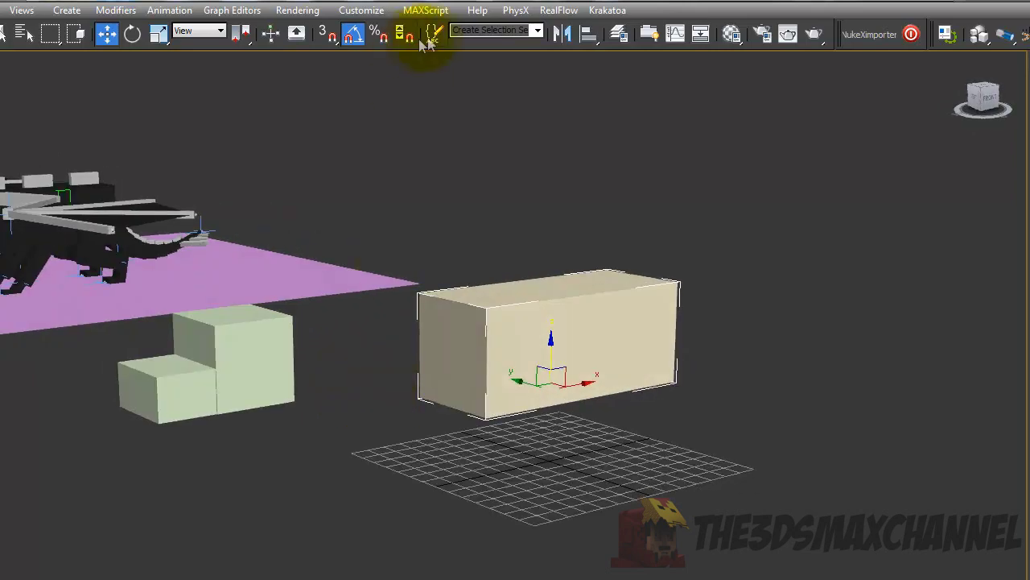
# Align the long body box to the reference dragon's body on the Z position only.
pyautogui.click(590, 40)
pyautogui.click(16, 232)
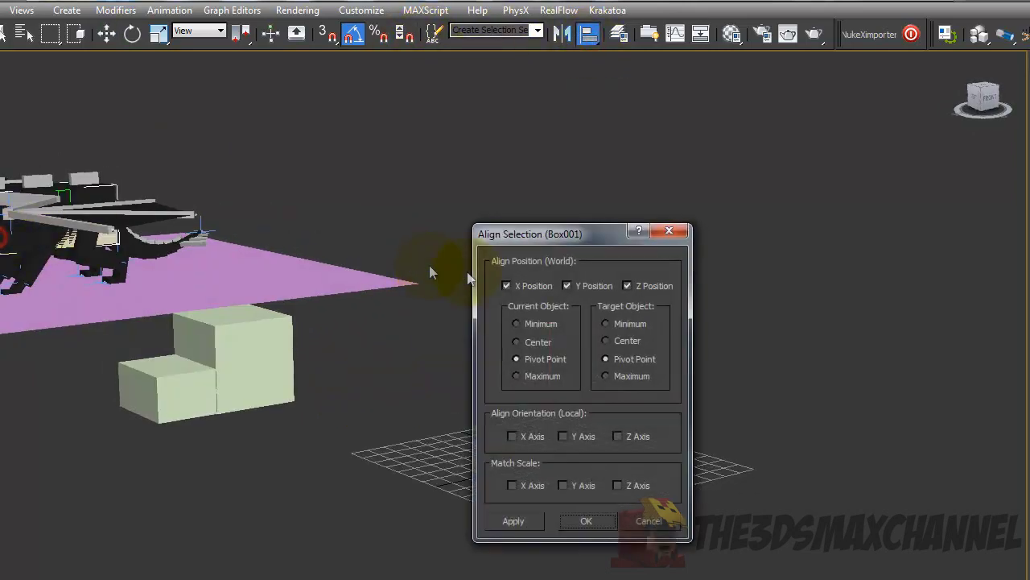
pyautogui.click(567, 285)
pyautogui.click(506, 285)
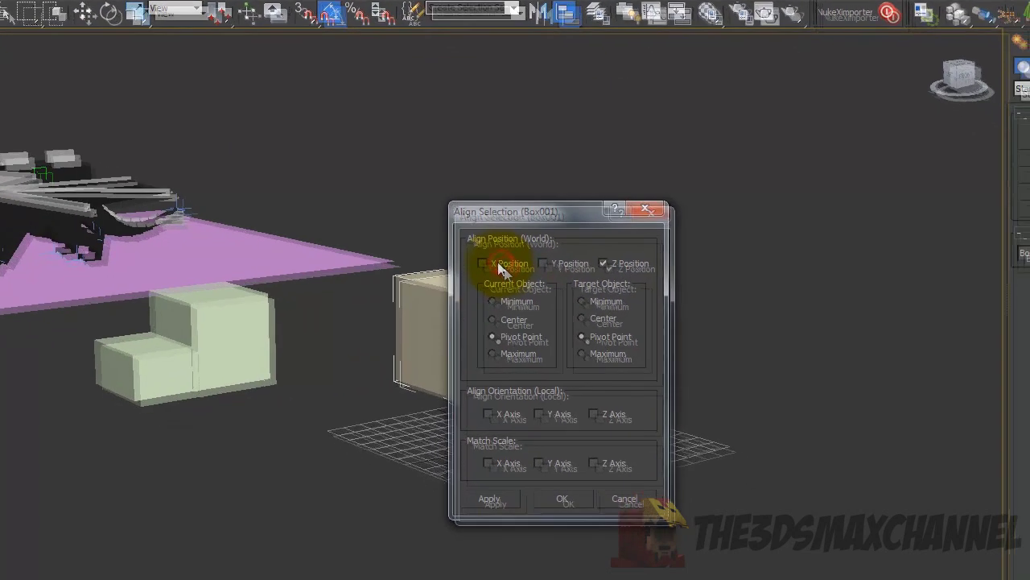
pyautogui.click(396, 344)
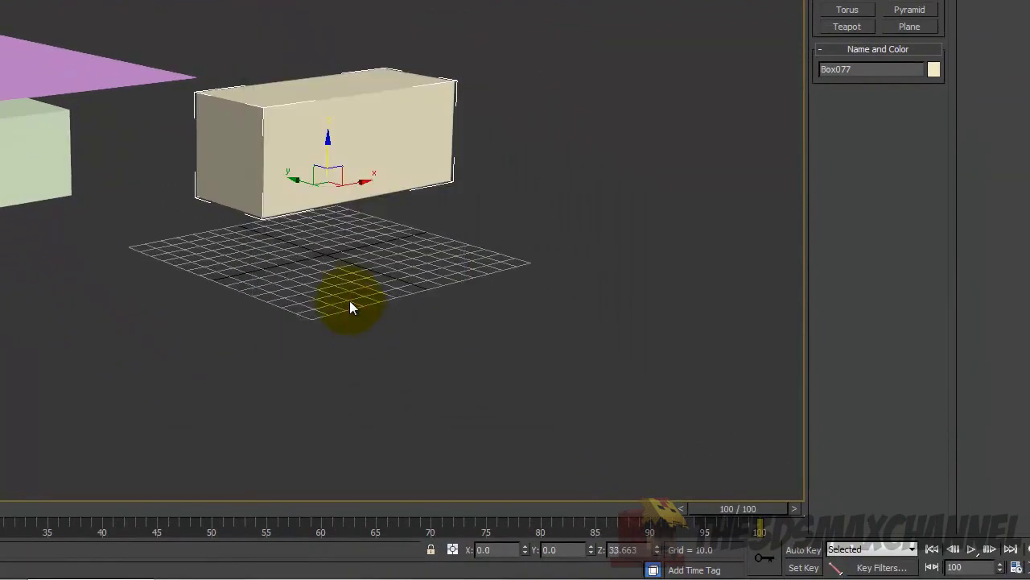
# Set the long body box's Z position to 34.
pyautogui.doubleClick(637, 548)
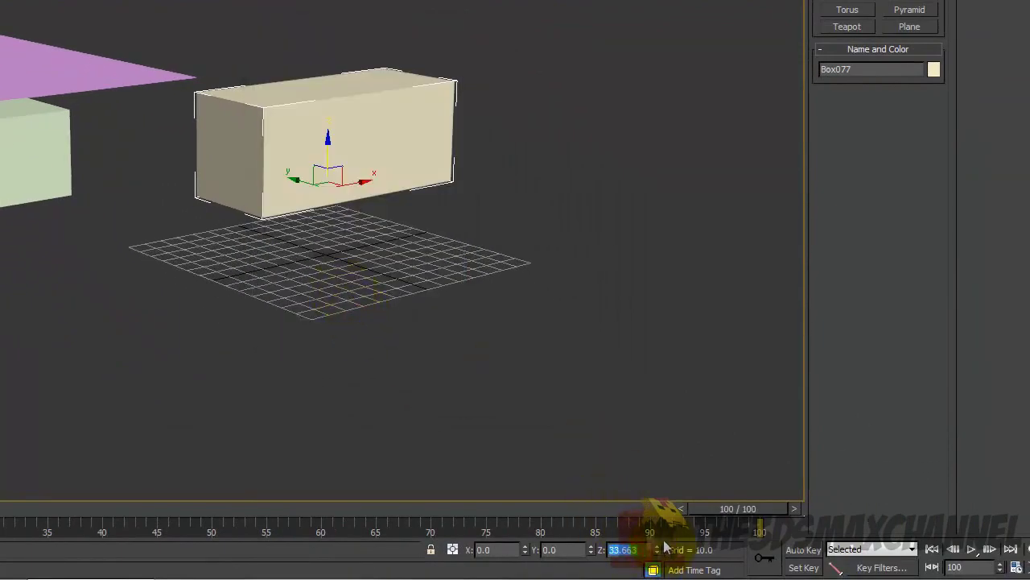
pyautogui.write('34')
pyautogui.press('Return')
pyautogui.keyDown('alt'); pyautogui.moveTo(405, 333); pyautogui.dragTo(189, 134, button='middle'); pyautogui.keyUp('alt')
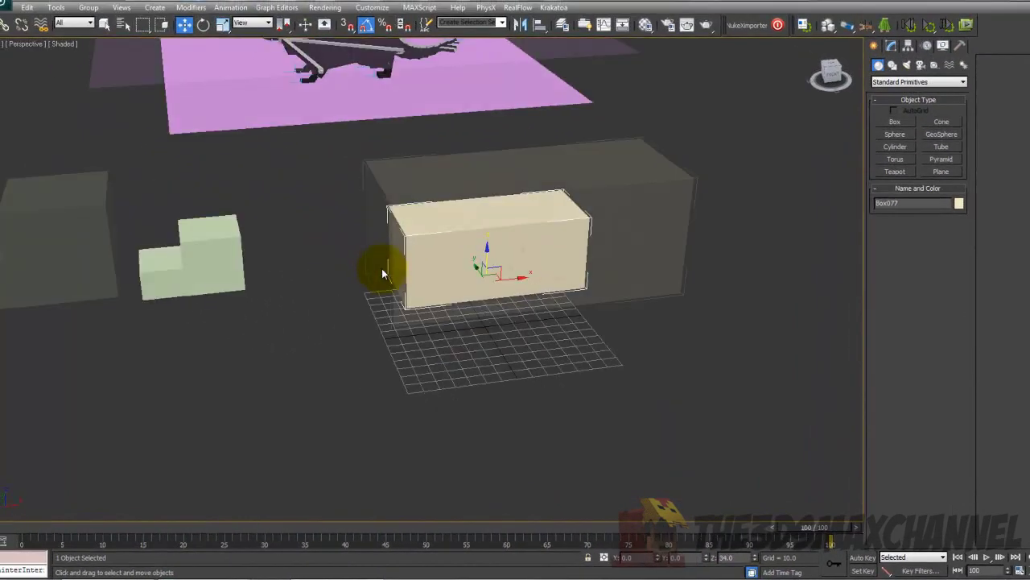
pyautogui.keyDown('alt'); pyautogui.moveTo(384, 269); pyautogui.dragTo(389, 242, button='middle'); pyautogui.keyUp('alt')
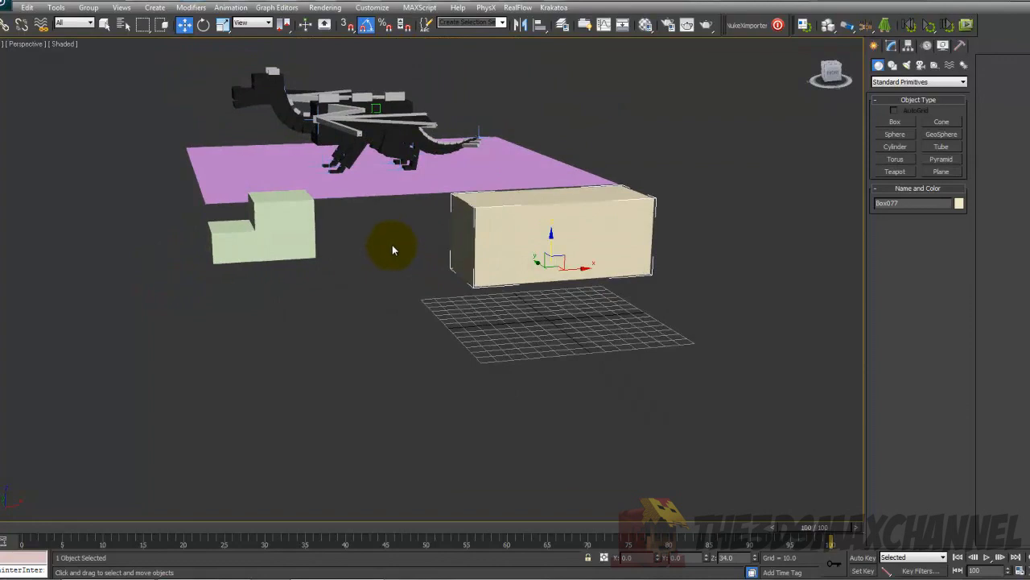
pyautogui.scroll(4, 394, 266)
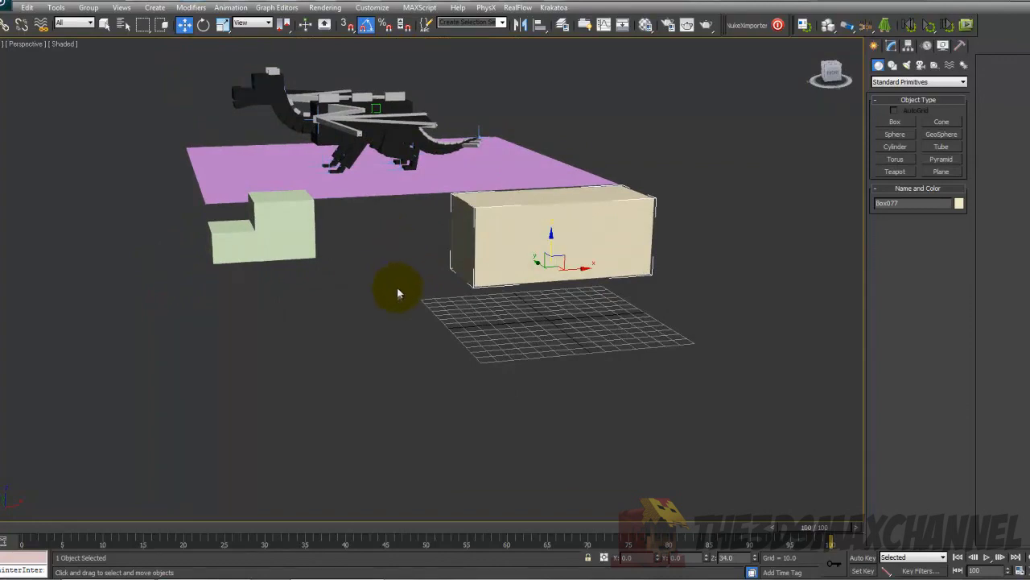
pyautogui.scroll(-6, 371, 398)
pyautogui.scroll(7, 386, 391)
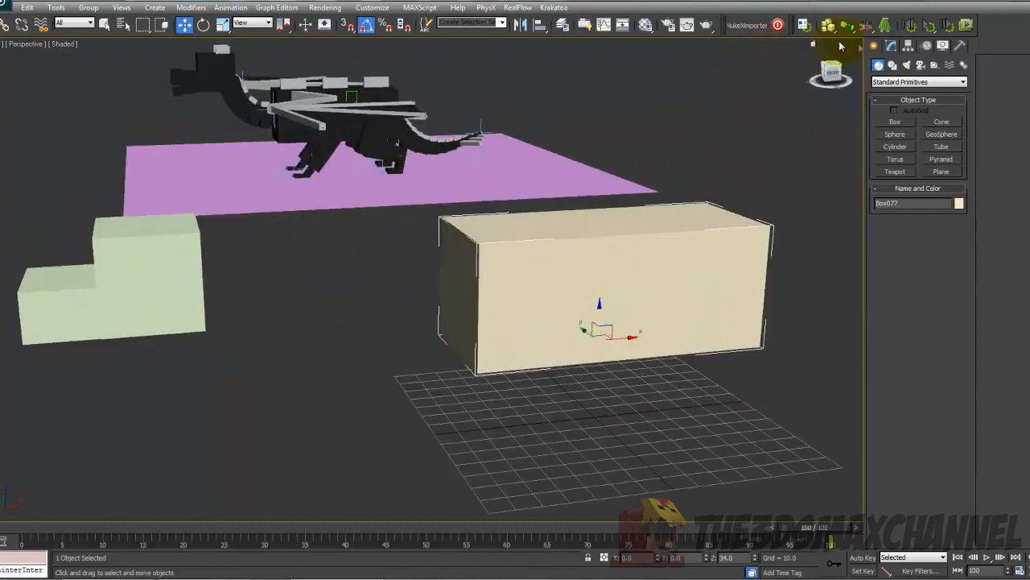
pyautogui.scroll(-5, 354, 271)
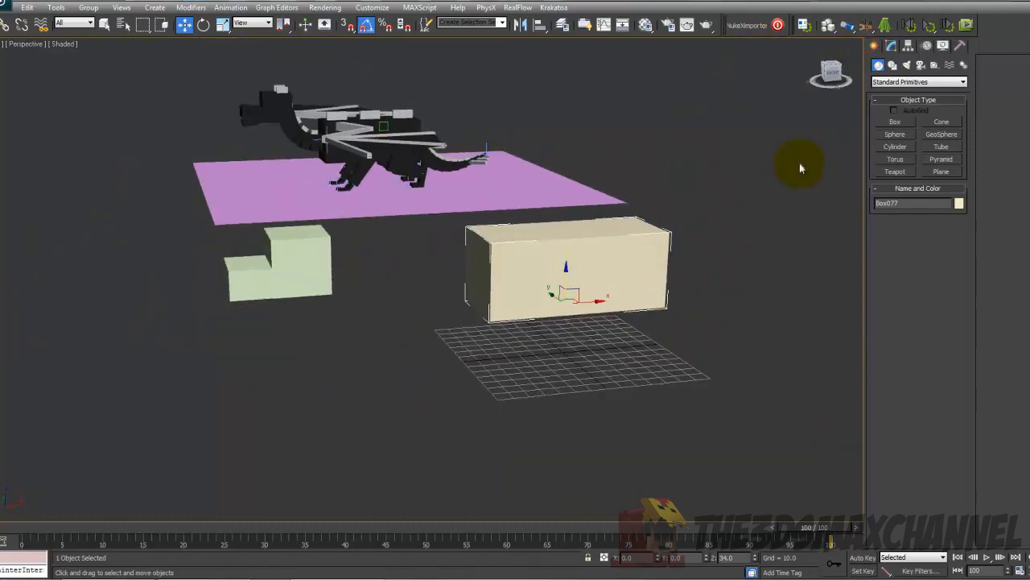
# Draw a small box on the grid near the body box's front end, about 31 long, 12 wide and 26 high.
pyautogui.scroll(5, 563, 233)
pyautogui.keyDown('alt'); pyautogui.moveTo(609, 236); pyautogui.dragTo(616, 239, button='middle'); pyautogui.keyUp('alt')
pyautogui.keyDown('alt'); pyautogui.moveTo(667, 274); pyautogui.dragTo(639, 275, button='middle'); pyautogui.keyUp('alt')
pyautogui.moveTo(639, 275); pyautogui.dragTo(697, 216, button='middle')
pyautogui.click(887, 122)
pyautogui.moveTo(571, 333); pyautogui.dragTo(581, 370)
pyautogui.click(588, 316)
# Set the small box's length to 20, width to 20 and height to 10.
pyautogui.scroll(-5, 562, 400)
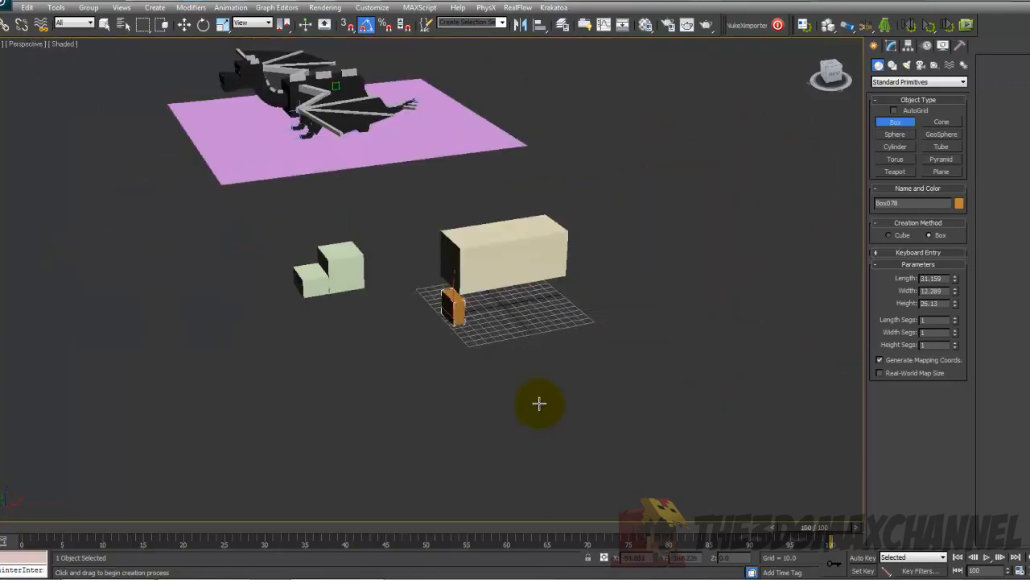
pyautogui.scroll(3, 641, 297)
pyautogui.moveTo(642, 296); pyautogui.dragTo(615, 338, button='middle')
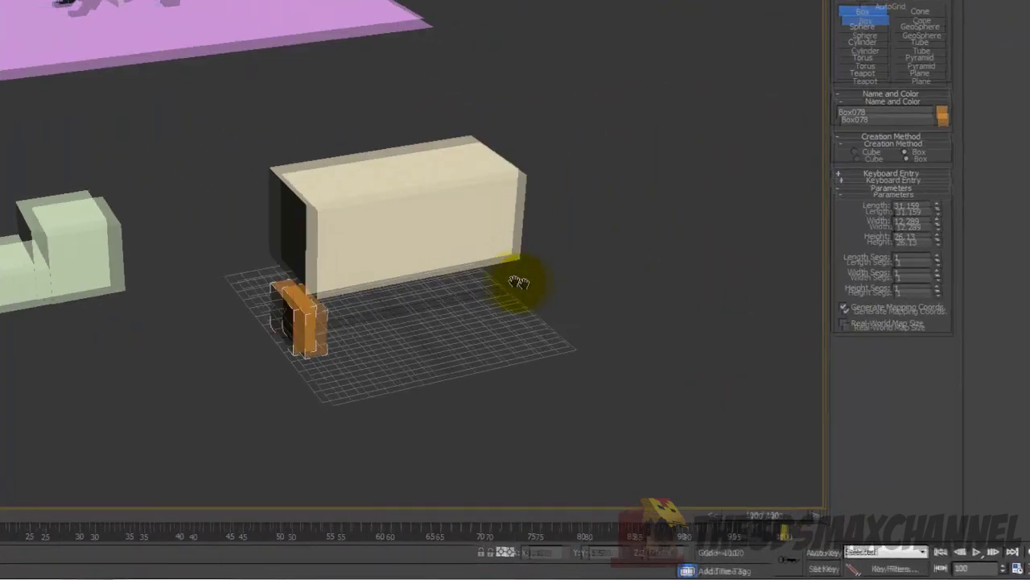
pyautogui.moveTo(515, 281); pyautogui.dragTo(557, 201, button='middle')
pyautogui.click(867, 2)
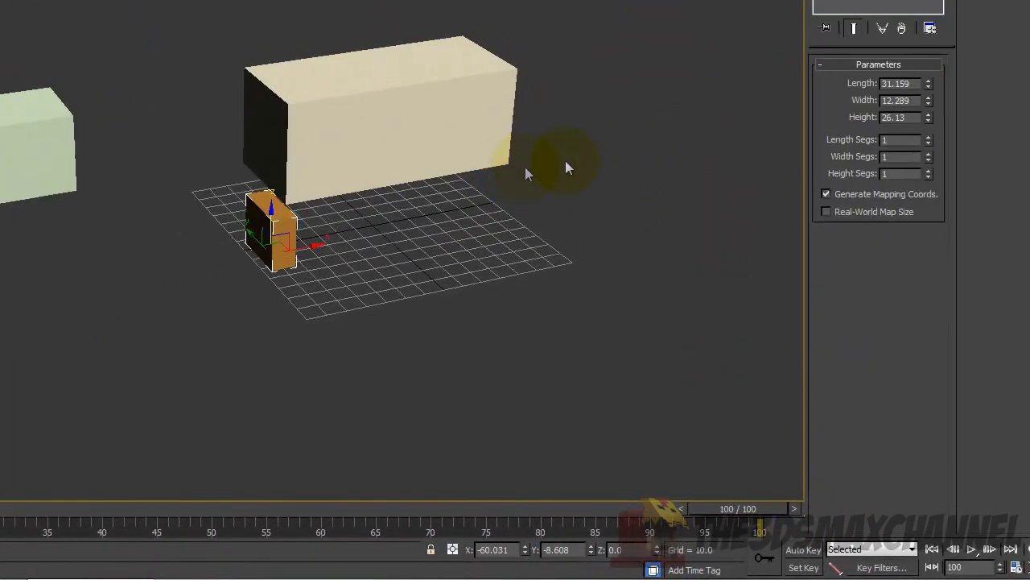
pyautogui.moveTo(495, 225); pyautogui.dragTo(511, 230, button='middle')
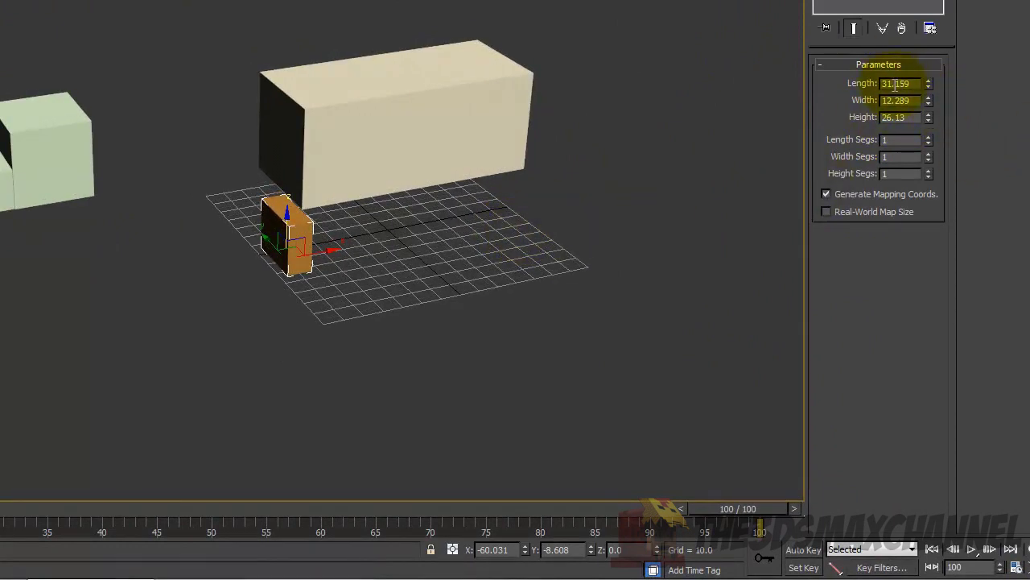
pyautogui.press('Return')
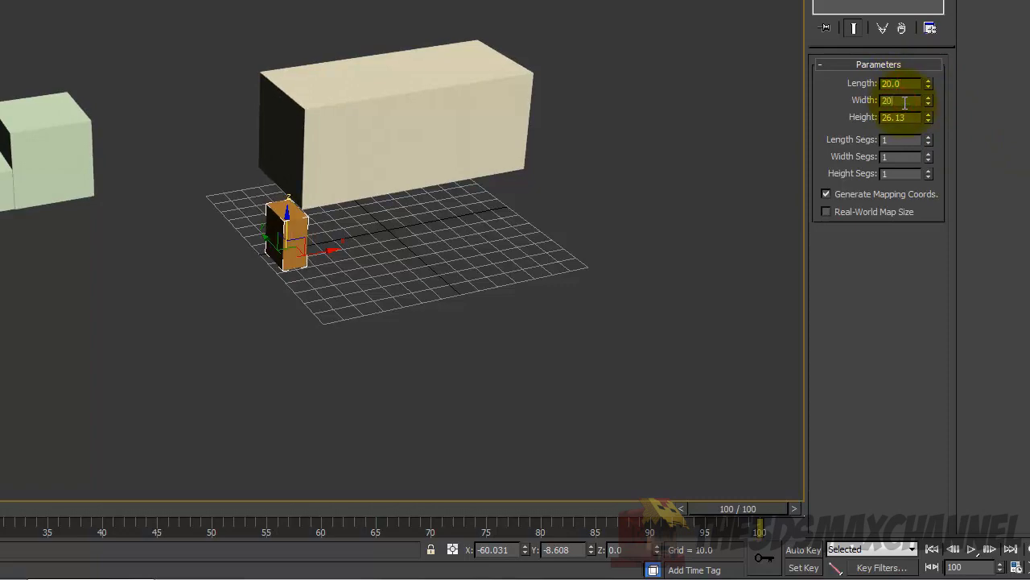
pyautogui.press('Return')
pyautogui.doubleClick(889, 118)
pyautogui.write('1')
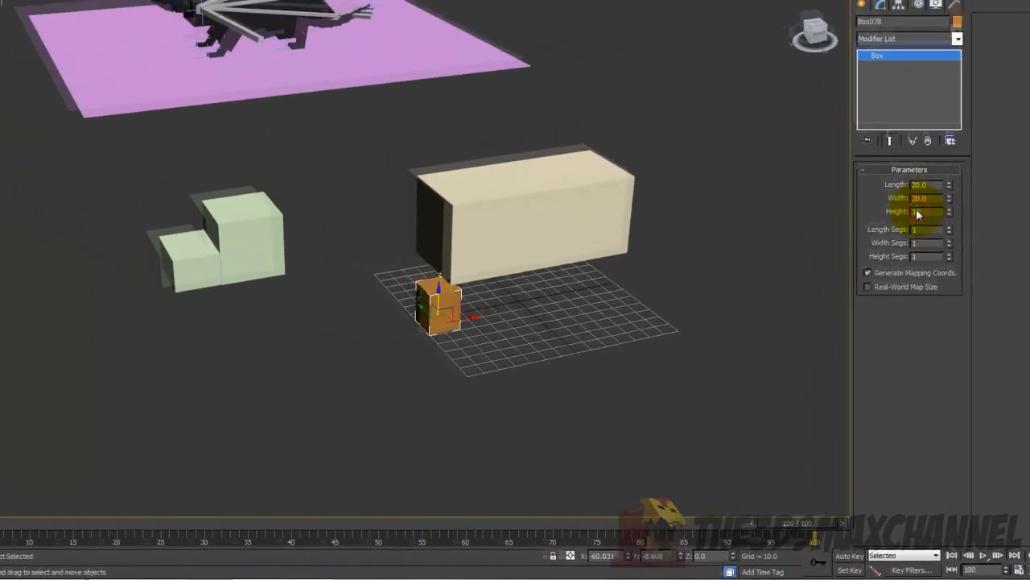
pyautogui.write('0')
pyautogui.press('Return')
# Align the small box to the long body box, center to center, on the X, Y and Z positions.
pyautogui.moveTo(542, 301); pyautogui.dragTo(537, 306, button='middle')
pyautogui.scroll(3, 536, 307)
pyautogui.scroll(-3, 537, 307)
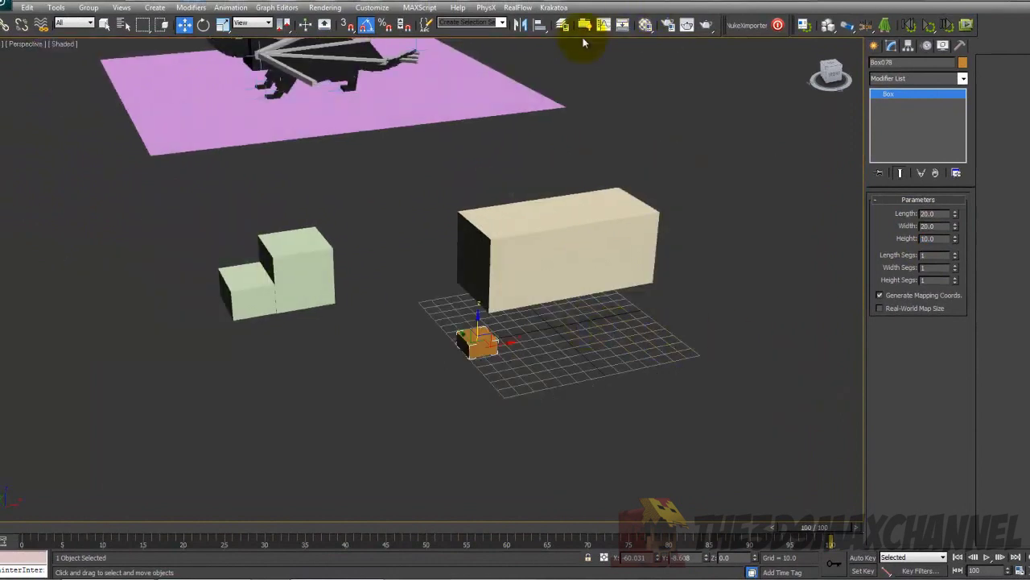
pyautogui.click(540, 26)
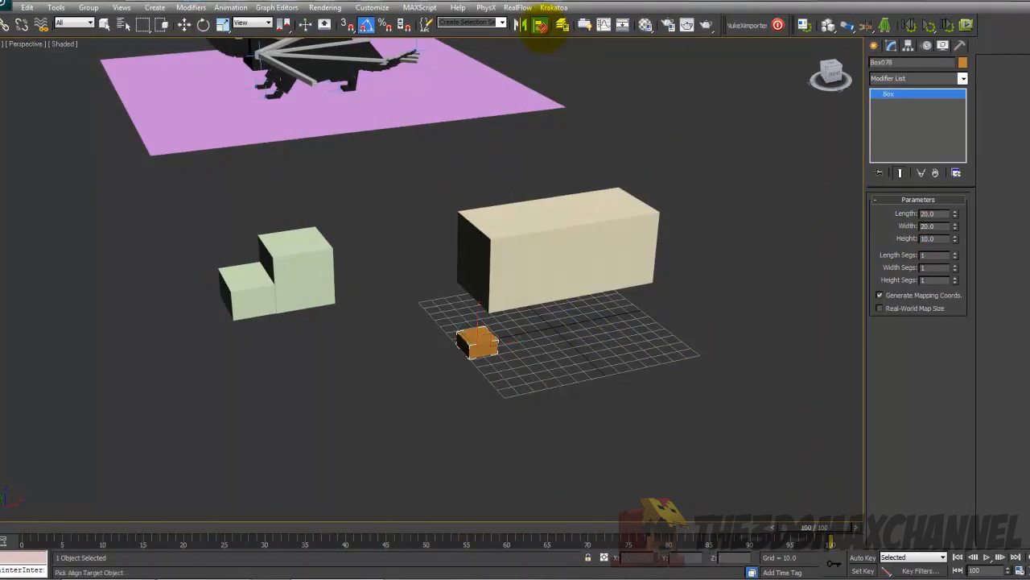
pyautogui.click(471, 278)
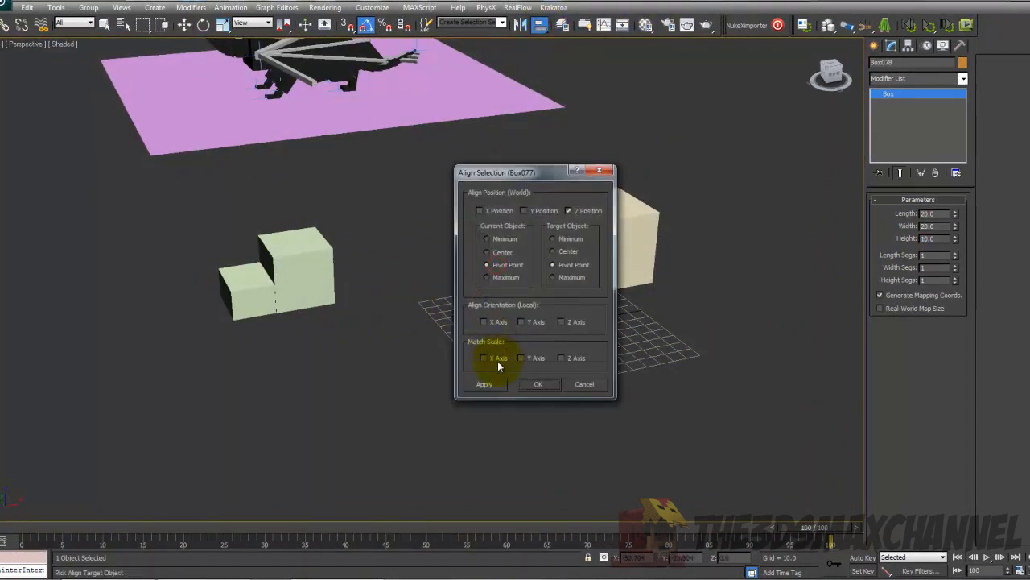
pyautogui.click(487, 252)
pyautogui.click(552, 252)
pyautogui.click(479, 210)
pyautogui.click(525, 210)
pyautogui.moveTo(529, 171); pyautogui.dragTo(259, 150)
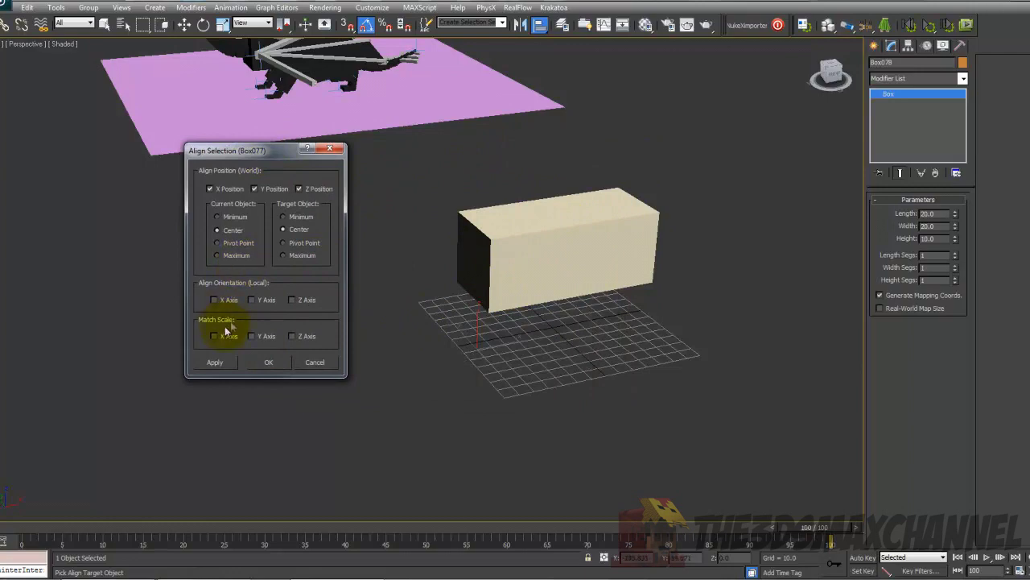
pyautogui.click(273, 363)
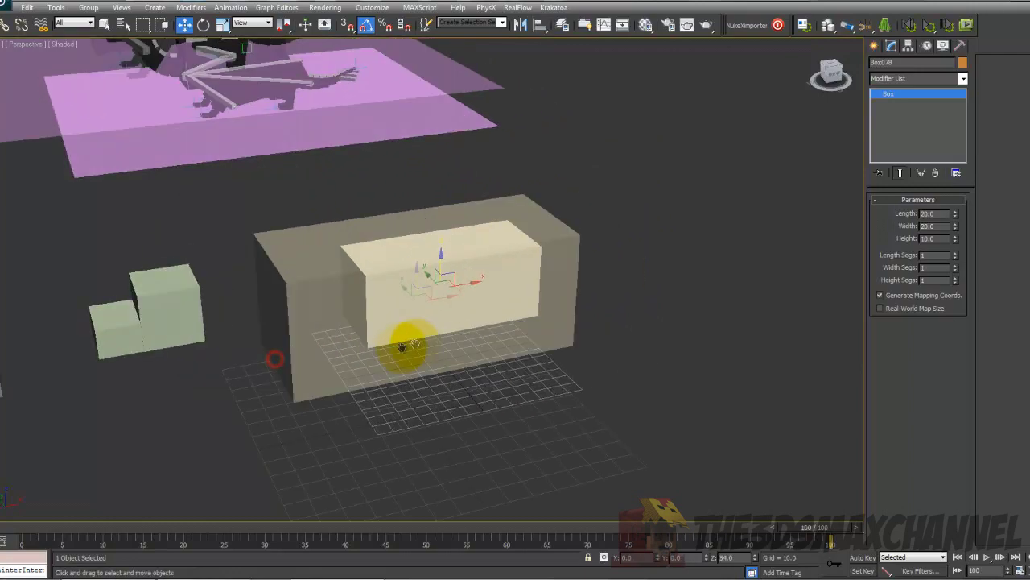
# Rotate the small box onto its side about the Y axis with angle snap and move it along X to the body's front end.
pyautogui.click(203, 24)
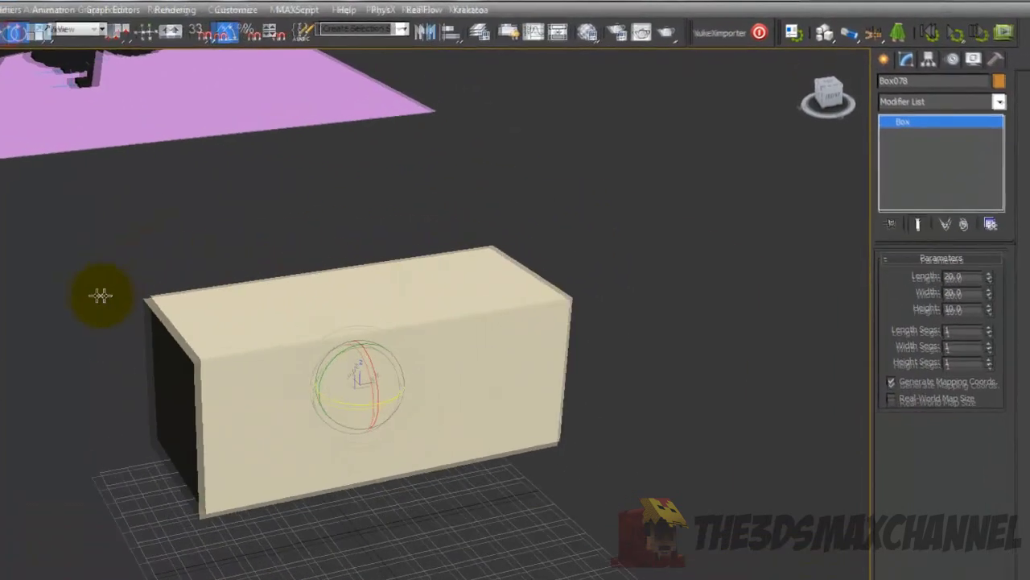
pyautogui.scroll(4, 197, 240)
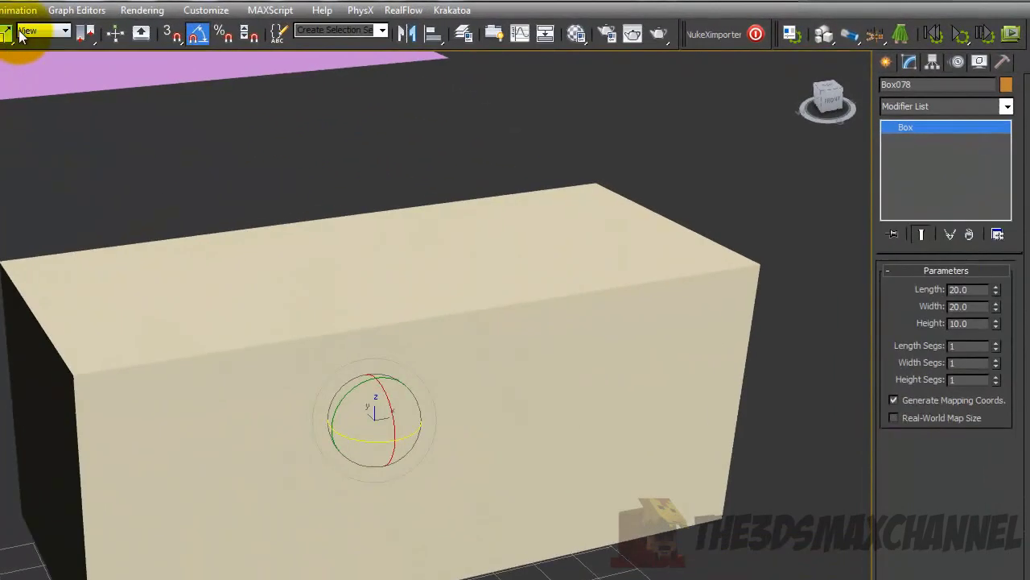
pyautogui.click(199, 36)
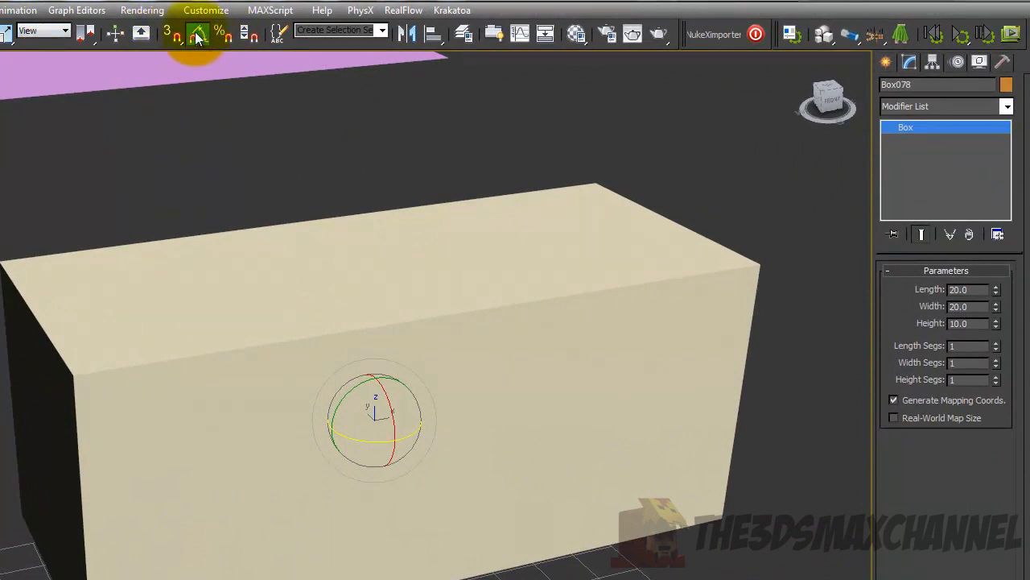
pyautogui.moveTo(346, 403); pyautogui.dragTo(271, 439)
pyautogui.click(2, 32)
pyautogui.moveTo(395, 417); pyautogui.dragTo(69, 421)
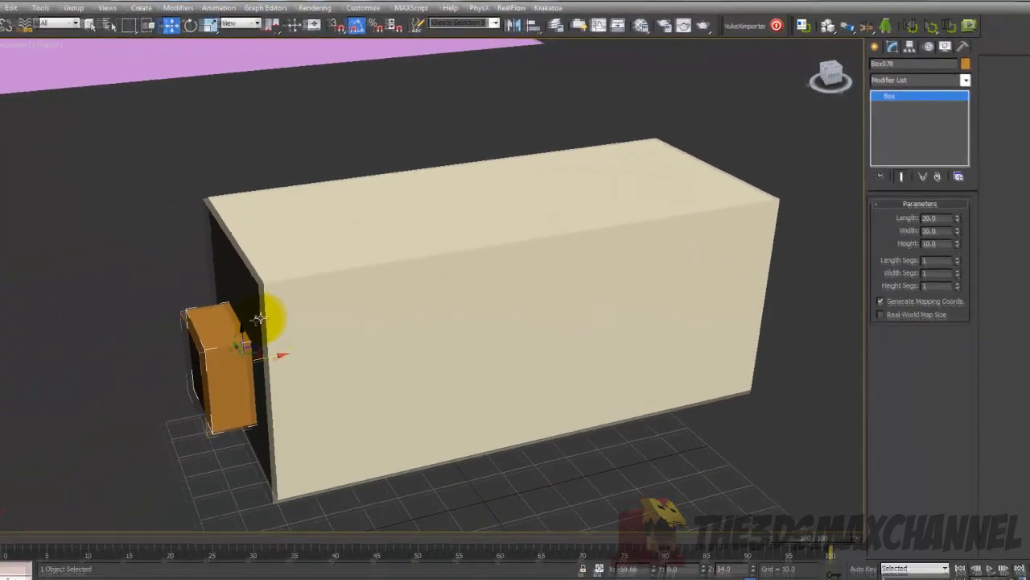
# Switch the perspective view to wireframe display, keeping the small box at the body's front end in view.
pyautogui.scroll(-8, 425, 290)
pyautogui.scroll(3, 413, 299)
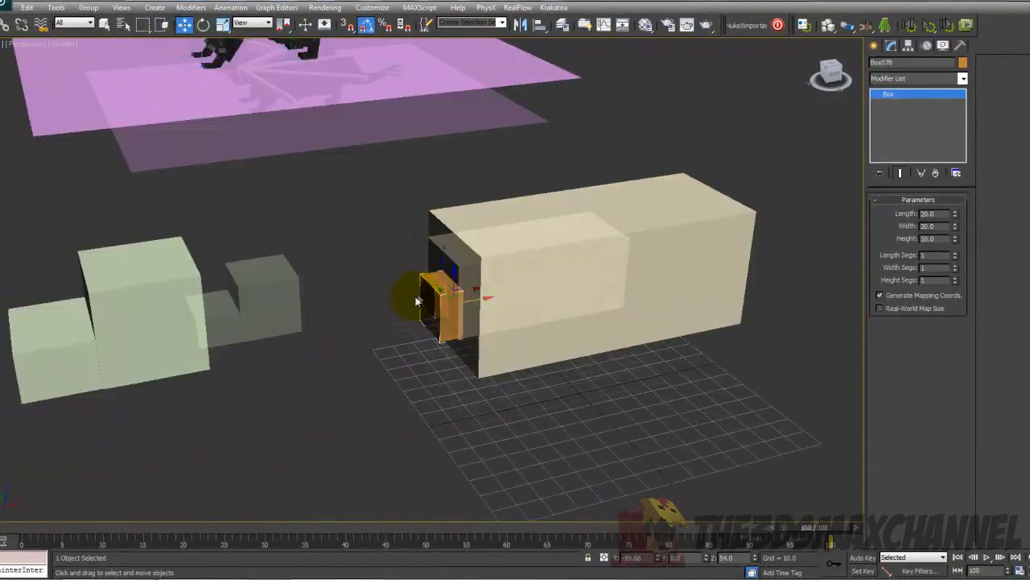
pyautogui.scroll(4, 412, 305)
pyautogui.moveTo(412, 305)
pyautogui.keyDown('alt'); pyautogui.mouseDown(button='middle')
pyautogui.moveTo(408, 316)
pyautogui.moveTo(383, 298)
pyautogui.moveTo(475, 317)
pyautogui.moveTo(494, 338)
pyautogui.mouseUp(button='middle'); pyautogui.keyUp('alt')
pyautogui.press('F3')
pyautogui.scroll(2, 474, 317)
pyautogui.scroll(-2, 516, 354)
pyautogui.moveTo(533, 365); pyautogui.dragTo(563, 322, button='middle')
pyautogui.scroll(-3, 575, 282)
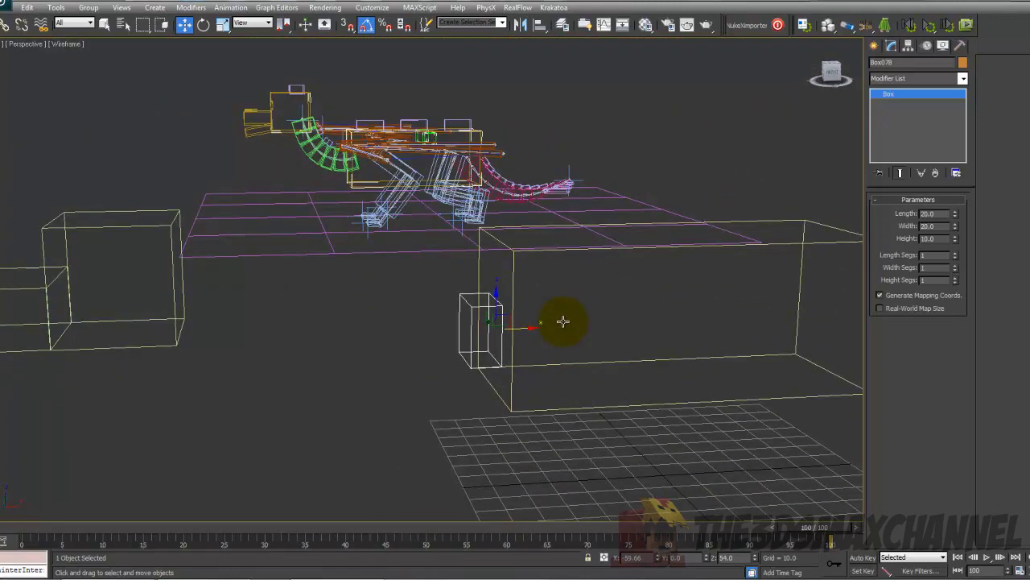
pyautogui.keyDown('alt'); pyautogui.moveTo(563, 321); pyautogui.dragTo(563, 338, button='middle'); pyautogui.keyUp('alt')
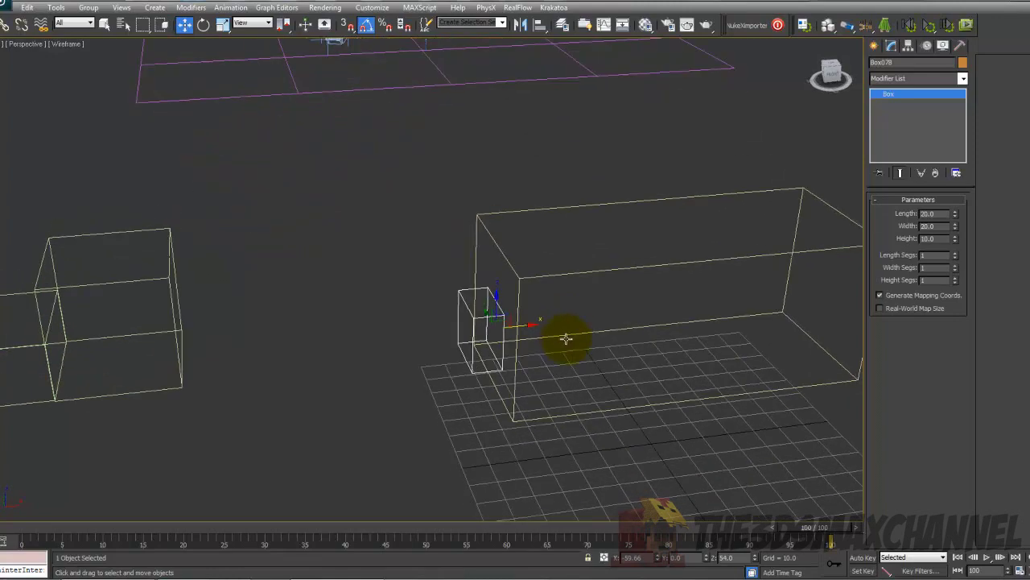
# Turn on 3D snapping and check in the grid and snap settings that only Vertex is enabled.
pyautogui.scroll(3, 517, 314)
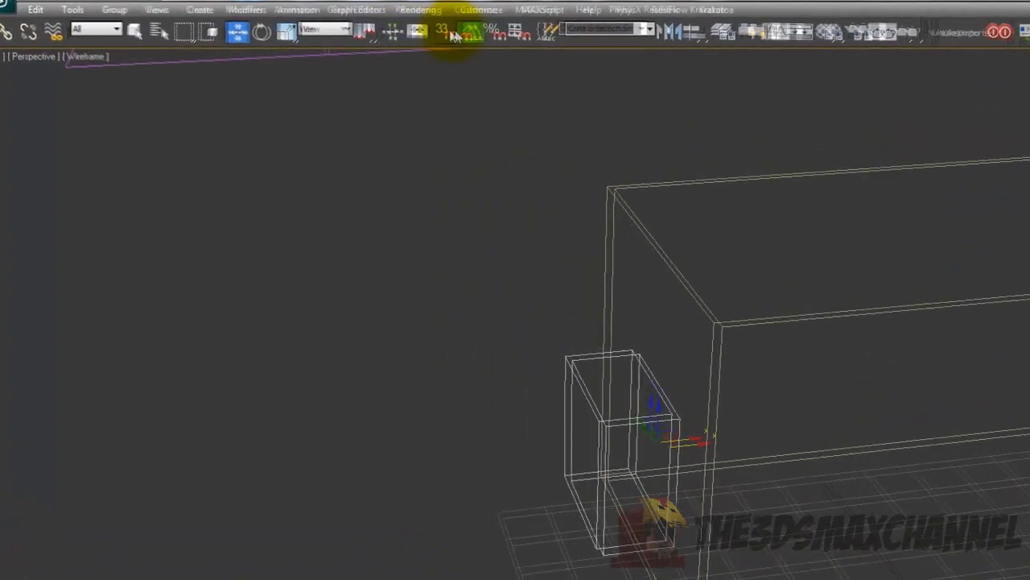
pyautogui.rightClick(474, 32)
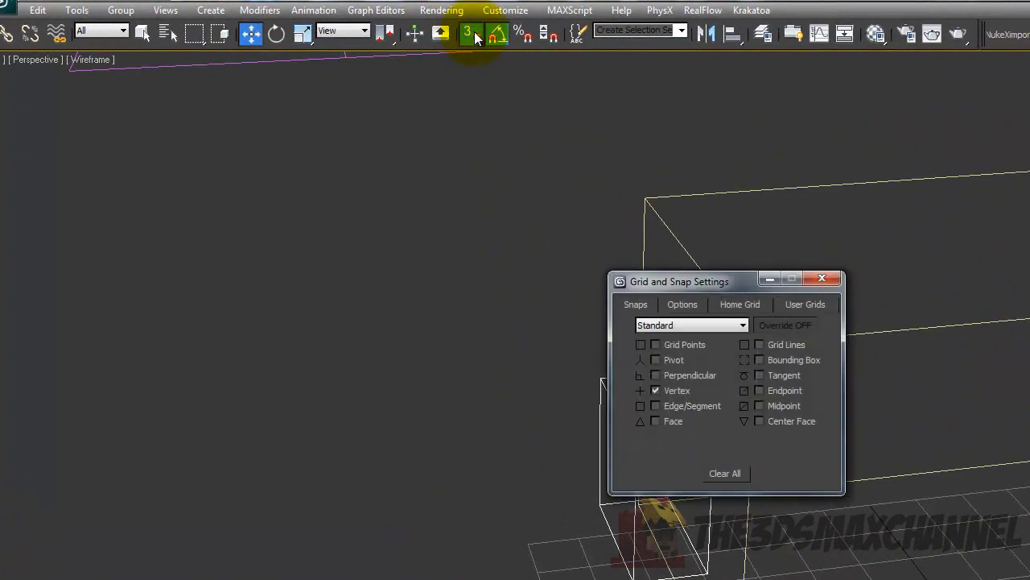
pyautogui.moveTo(747, 281); pyautogui.dragTo(434, 217)
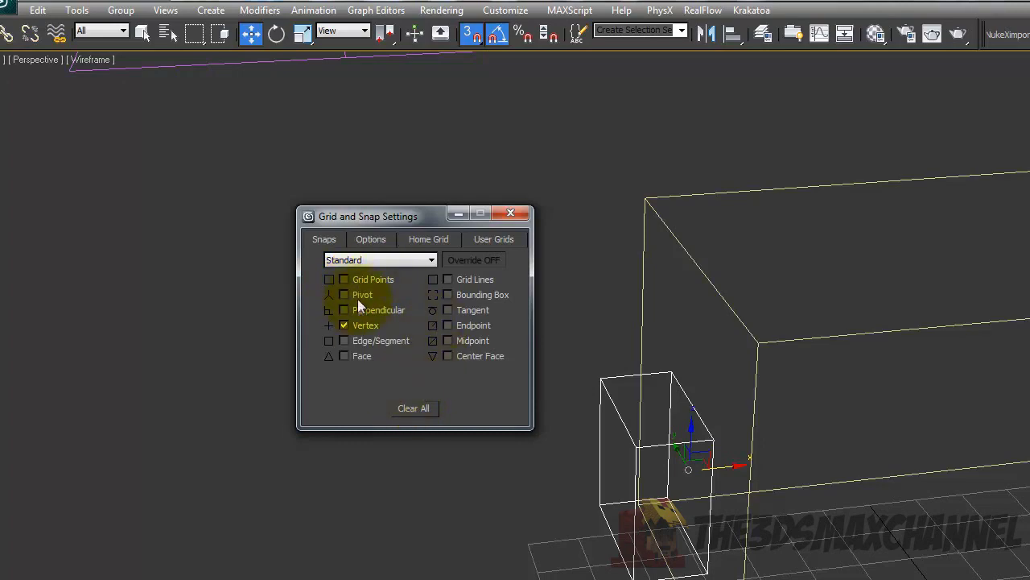
pyautogui.click(509, 212)
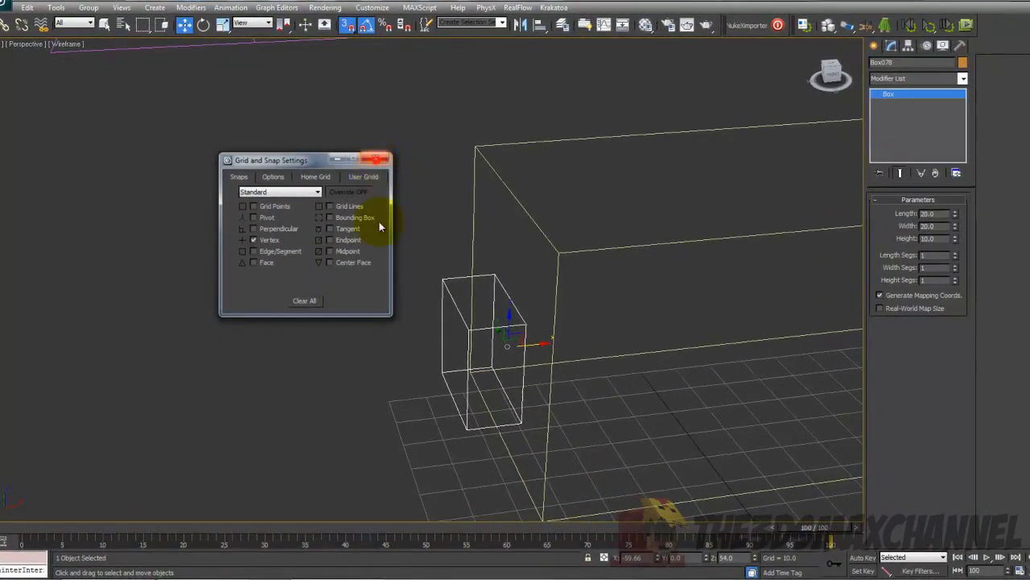
# Clone the small box along X as an instance, vertex-snapped flush against its front face.
pyautogui.scroll(-3, 581, 357)
pyautogui.scroll(3, 581, 357)
pyautogui.scroll(-2, 429, 268)
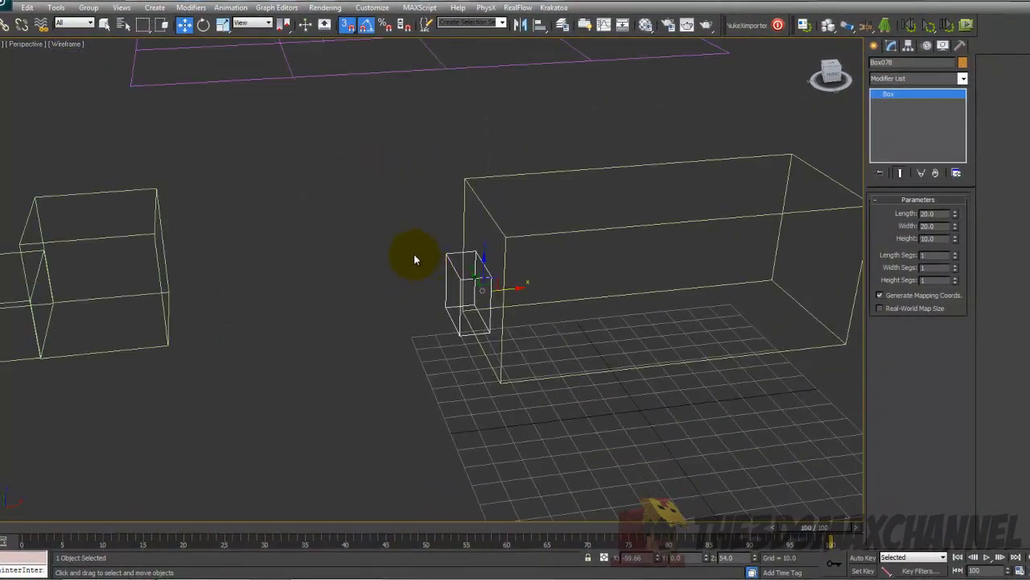
pyautogui.scroll(2, 410, 261)
pyautogui.scroll(-2, 399, 266)
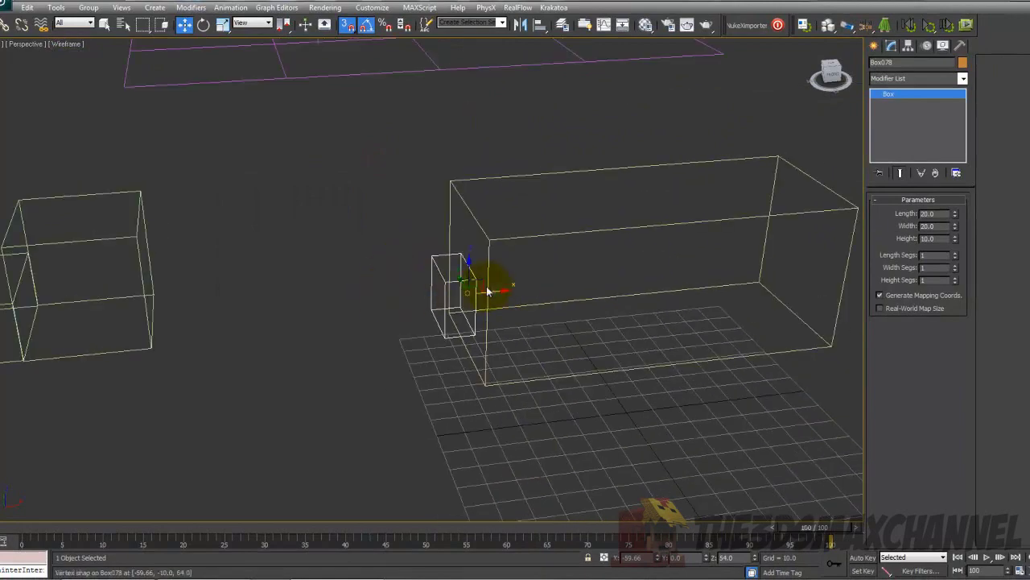
pyautogui.keyDown('shift'); pyautogui.moveTo(497, 291); pyautogui.dragTo(442, 280); pyautogui.keyUp('shift')
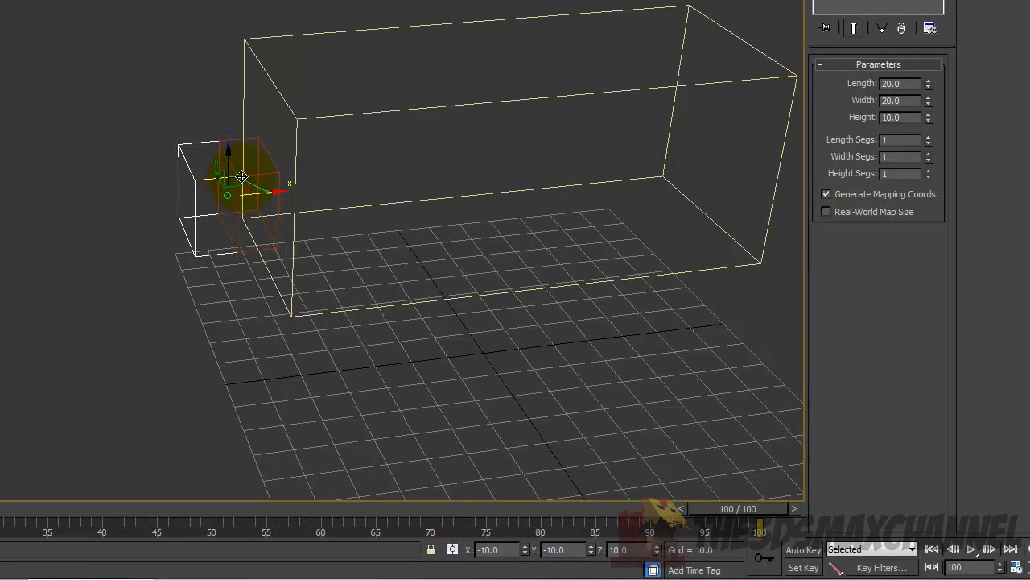
pyautogui.moveTo(241, 176)
pyautogui.keyDown('shift'); pyautogui.mouseDown()
pyautogui.moveTo(280, 195)
pyautogui.moveTo(230, 191)
pyautogui.moveTo(238, 180)
pyautogui.moveTo(379, 205)
pyautogui.moveTo(326, 212)
pyautogui.moveTo(241, 177)
pyautogui.mouseUp(); pyautogui.keyUp('shift')
pyautogui.scroll(6, 236, 180)
pyautogui.scroll(-5, 379, 205)
pyautogui.scroll(4, 236, 175)
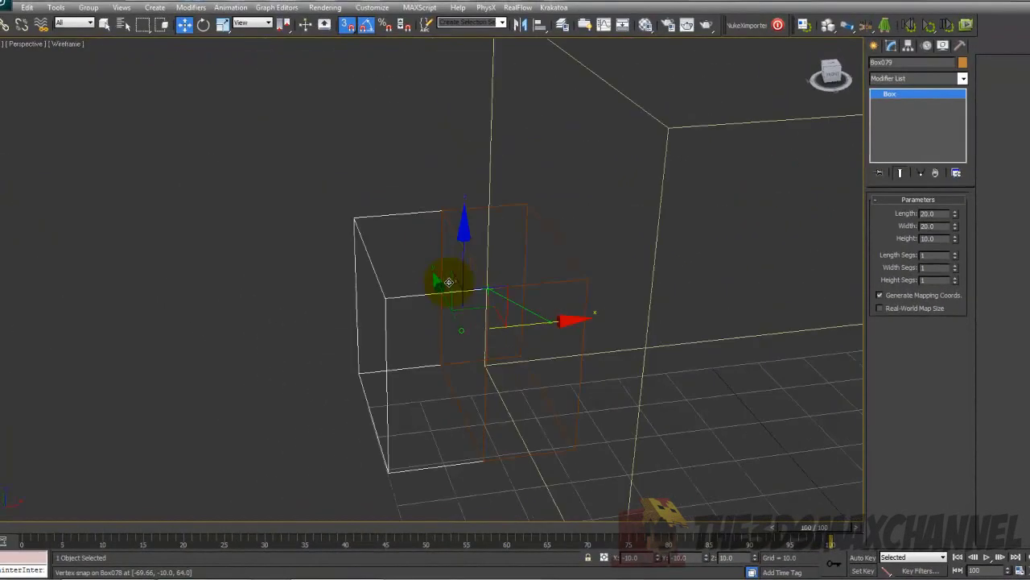
pyautogui.keyDown('shift'); pyautogui.moveTo(449, 281); pyautogui.dragTo(487, 288); pyautogui.keyUp('shift')
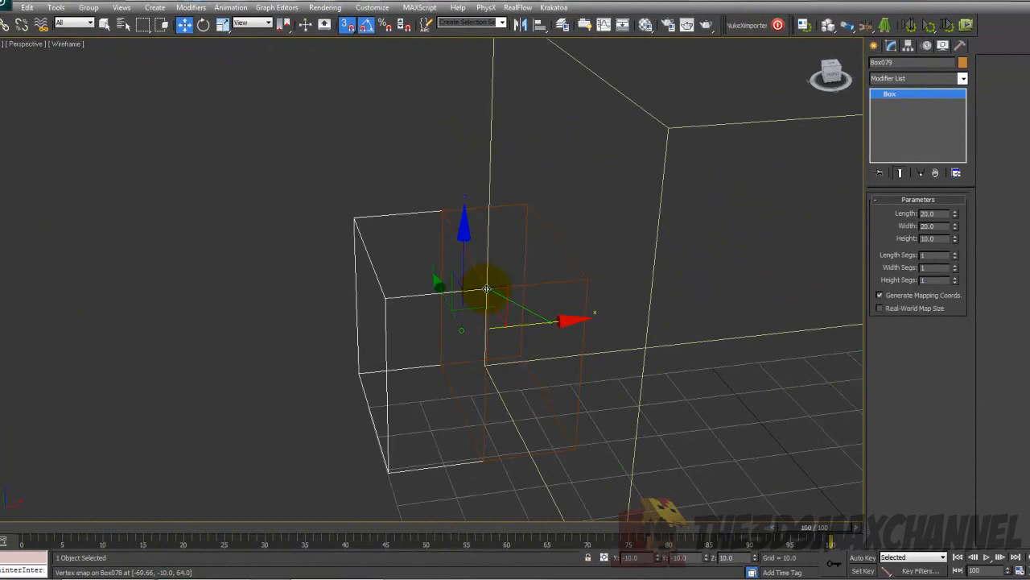
pyautogui.keyDown('shift'); pyautogui.moveTo(487, 288); pyautogui.dragTo(488, 290); pyautogui.keyUp('shift')
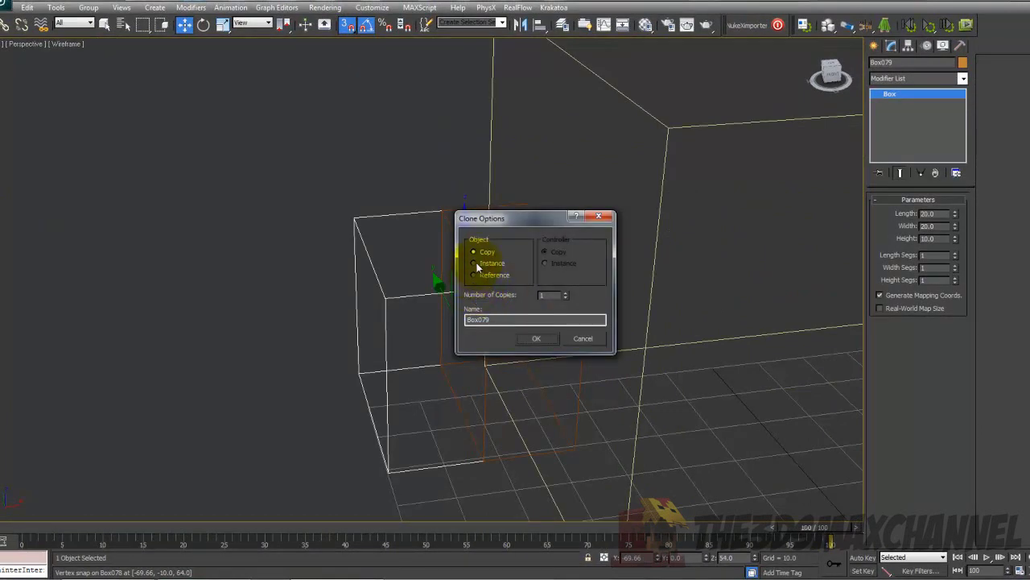
pyautogui.click(536, 338)
# Clone five more instances of the small box forward along X, each vertex-snapped end to end to extend the neck row.
pyautogui.scroll(-5, 428, 303)
pyautogui.scroll(5, 423, 302)
pyautogui.moveTo(424, 302); pyautogui.dragTo(568, 305, button='middle')
pyautogui.scroll(-5, 561, 296)
pyautogui.moveTo(574, 283)
pyautogui.keyDown('shift'); pyautogui.mouseDown()
pyautogui.moveTo(491, 270)
pyautogui.moveTo(470, 273)
pyautogui.moveTo(473, 287)
pyautogui.moveTo(410, 278)
pyautogui.moveTo(442, 284)
pyautogui.mouseUp(); pyautogui.keyUp('shift')
pyautogui.press('Return')
pyautogui.press('Return')
pyautogui.press('Return')
pyautogui.press('Return')
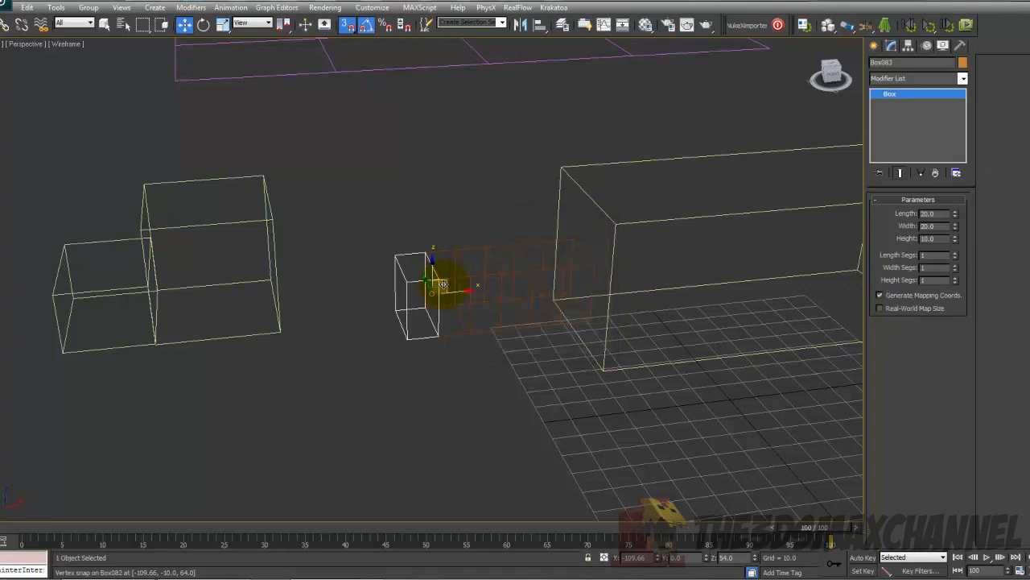
pyautogui.keyDown('shift'); pyautogui.moveTo(451, 291); pyautogui.dragTo(412, 283); pyautogui.keyUp('shift')
pyautogui.press('Return')
# Examine the row of neck boxes against the body and the reference dragon in wireframe and shaded display.
pyautogui.moveTo(489, 291); pyautogui.dragTo(478, 297, button='middle')
pyautogui.scroll(-8, 454, 283)
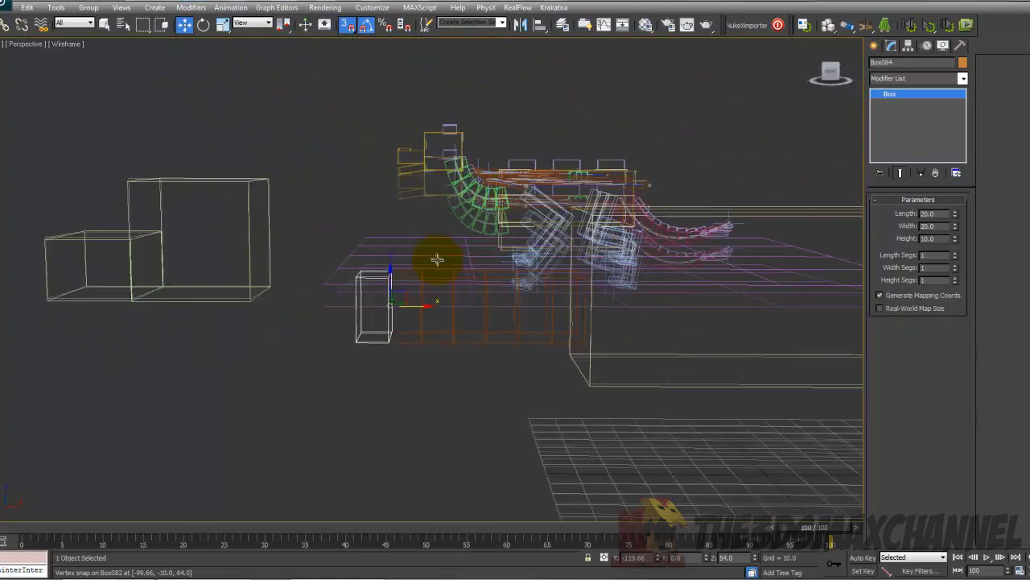
pyautogui.scroll(6, 443, 289)
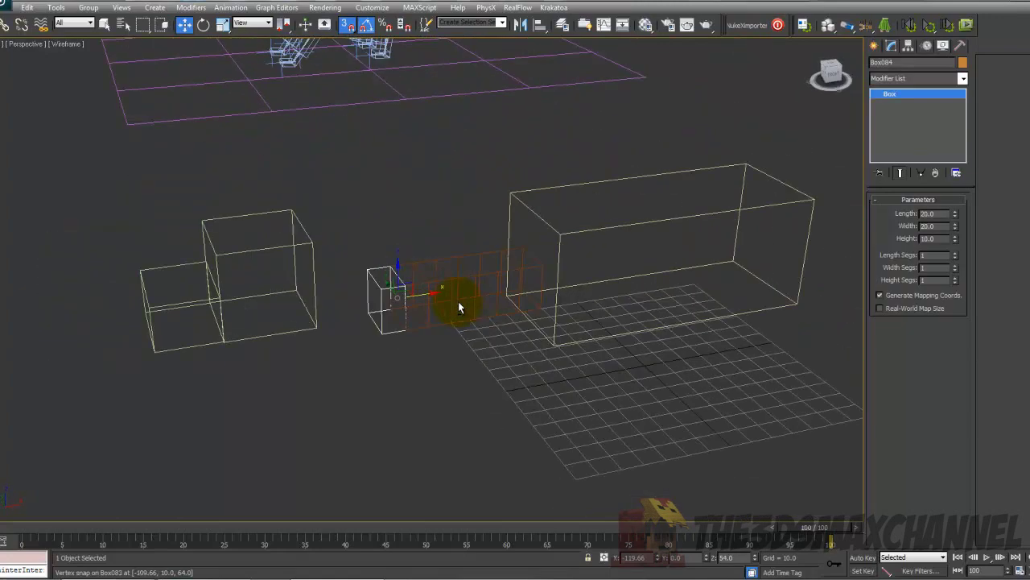
pyautogui.press('F3')
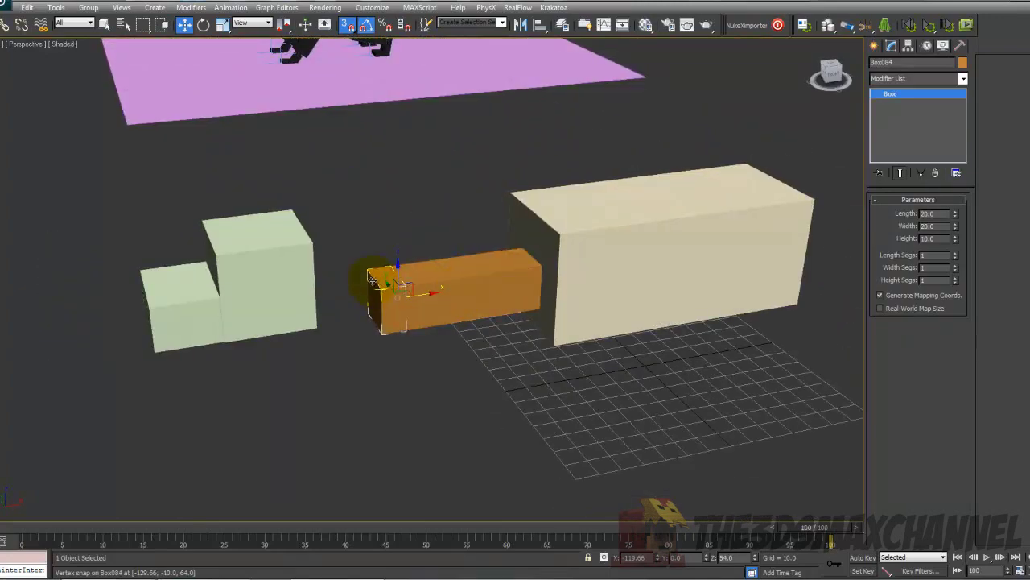
pyautogui.press('F3')
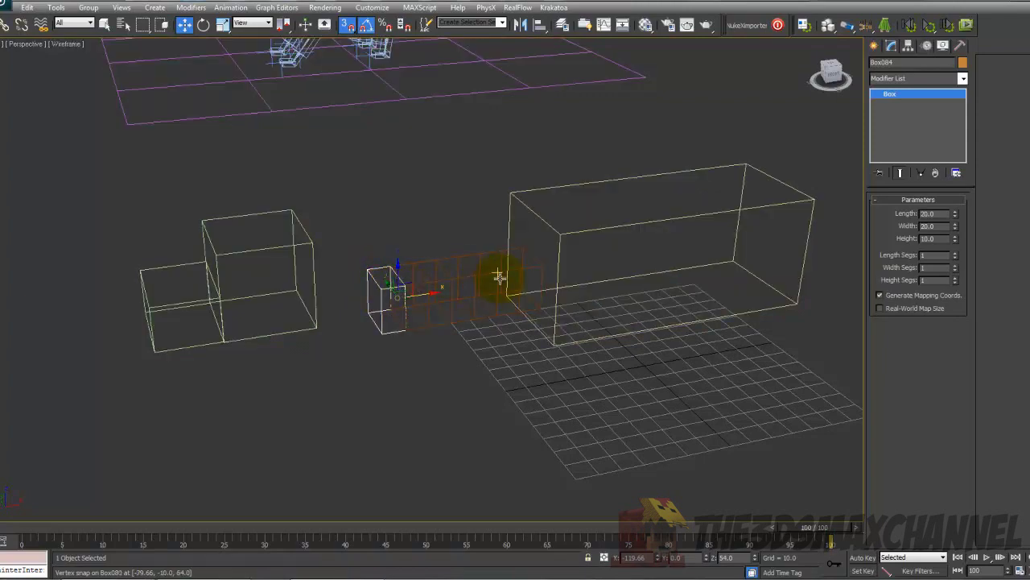
pyautogui.scroll(-3, 503, 297)
pyautogui.press('F3')
pyautogui.scroll(6, 475, 318)
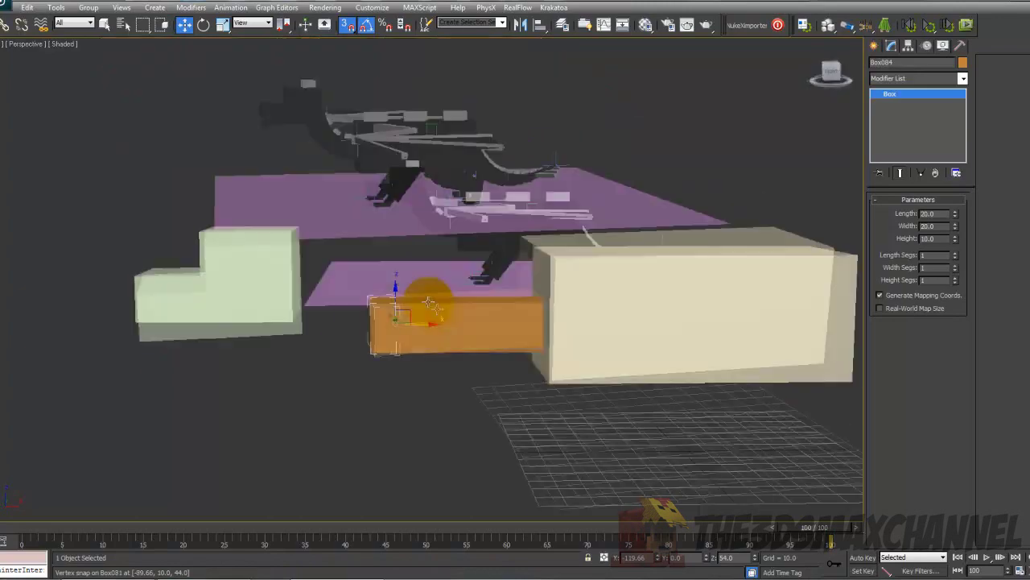
pyautogui.scroll(-4, 425, 299)
pyautogui.press('F3')
pyautogui.press('F3')
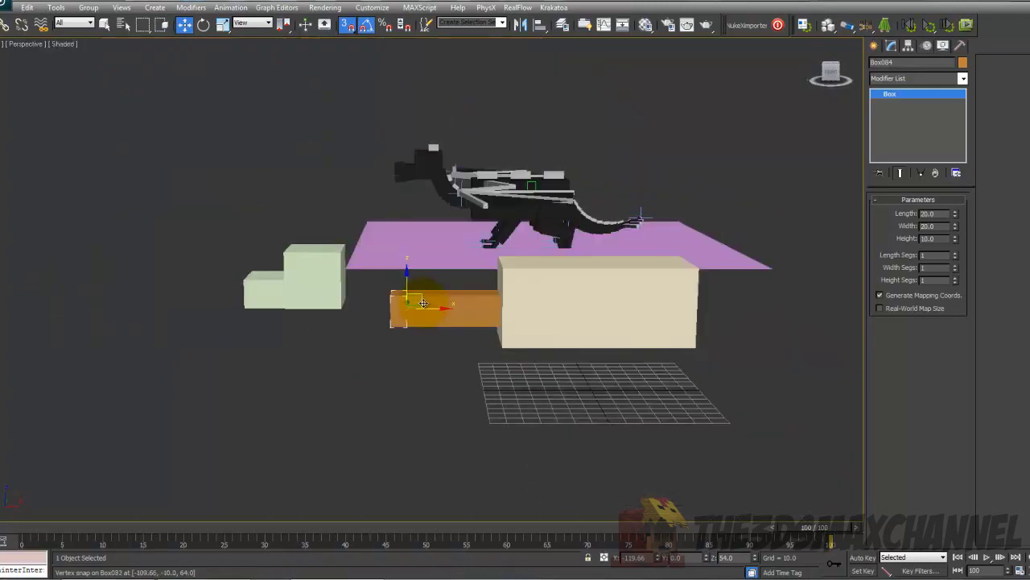
pyautogui.scroll(-2, 421, 294)
pyautogui.keyDown('alt'); pyautogui.moveTo(423, 285); pyautogui.dragTo(462, 294, button='middle'); pyautogui.keyUp('alt')
pyautogui.scroll(5, 488, 288)
# Turn on edged faces and set the length, width and height segments of the neck box nearest the body to 2.
pyautogui.press('F4')
pyautogui.keyDown('alt'); pyautogui.moveTo(530, 290); pyautogui.dragTo(578, 274, button='middle'); pyautogui.keyUp('alt')
pyautogui.click(551, 263)
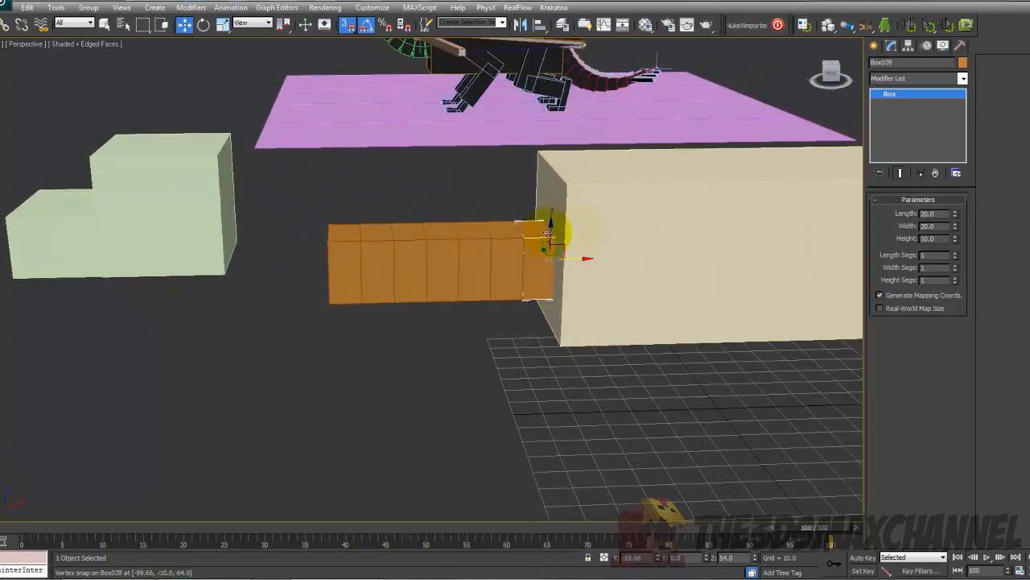
pyautogui.click(954, 252)
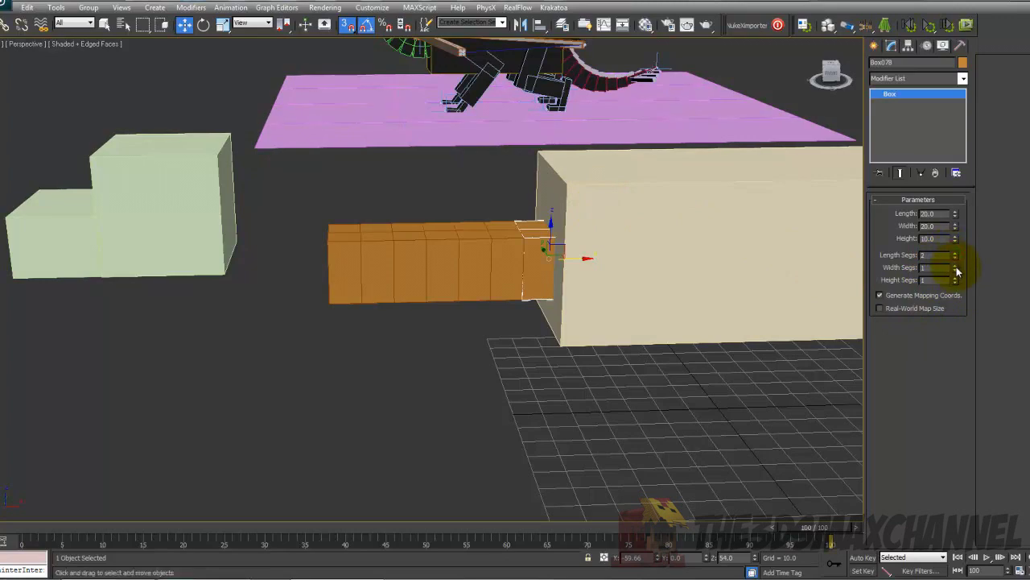
pyautogui.click(955, 281)
pyautogui.moveTo(667, 281); pyautogui.dragTo(532, 307, button='middle')
pyautogui.scroll(5, 531, 307)
pyautogui.scroll(-5, 533, 306)
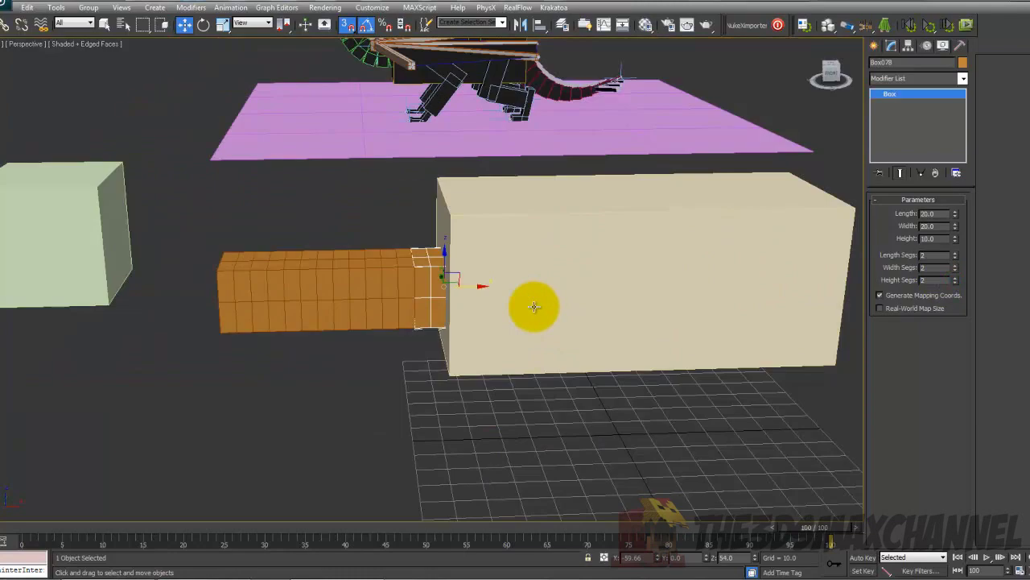
# Set the neck box's height and length segments to 1, checking the divisions in wireframe display.
pyautogui.click(956, 283)
pyautogui.press('F3')
pyautogui.scroll(5, 593, 281)
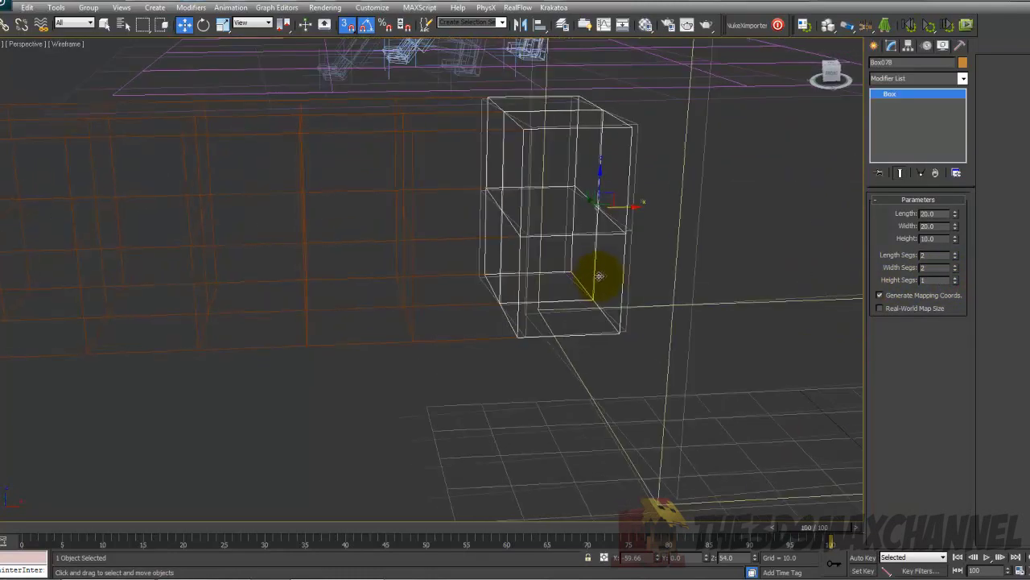
pyautogui.keyDown('alt'); pyautogui.moveTo(597, 276); pyautogui.dragTo(614, 276, button='middle'); pyautogui.keyUp('alt')
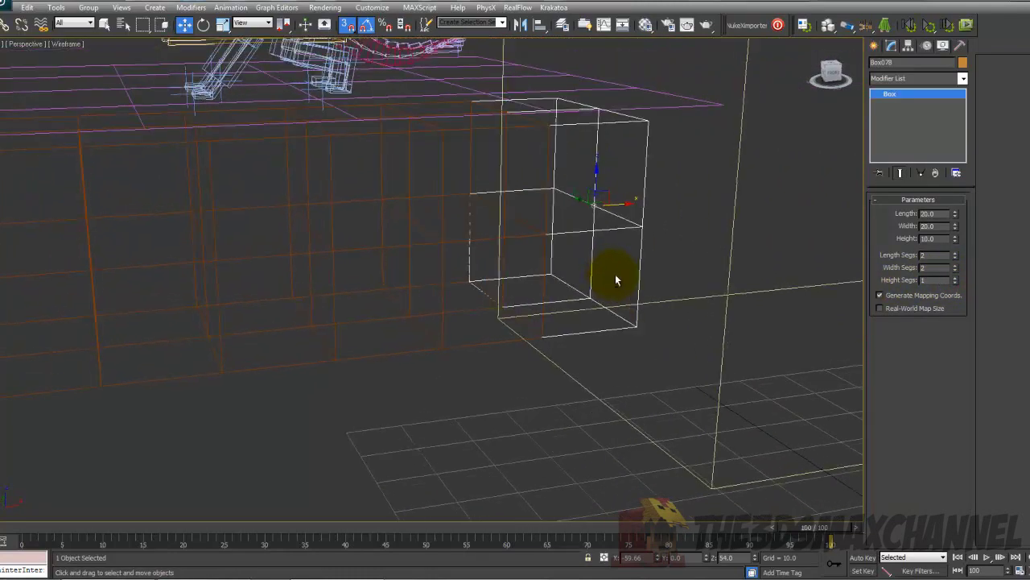
pyautogui.click(955, 258)
pyautogui.click(955, 252)
pyautogui.click(955, 258)
# Examine the divided neck boxes in shaded and wireframe display for the mid-height line of vertices.
pyautogui.scroll(-5, 655, 299)
pyautogui.keyDown('alt'); pyautogui.moveTo(557, 273); pyautogui.dragTo(545, 288, button='middle'); pyautogui.keyUp('alt')
pyautogui.press('F3')
pyautogui.press('F3')
pyautogui.press('F3')
pyautogui.press('F3')
pyautogui.scroll(4, 469, 271)
pyautogui.moveTo(469, 272)
pyautogui.keyDown('alt'); pyautogui.mouseDown(button='middle')
pyautogui.moveTo(518, 274)
pyautogui.moveTo(473, 288)
pyautogui.mouseUp(button='middle'); pyautogui.keyUp('alt')
pyautogui.scroll(-5, 477, 274)
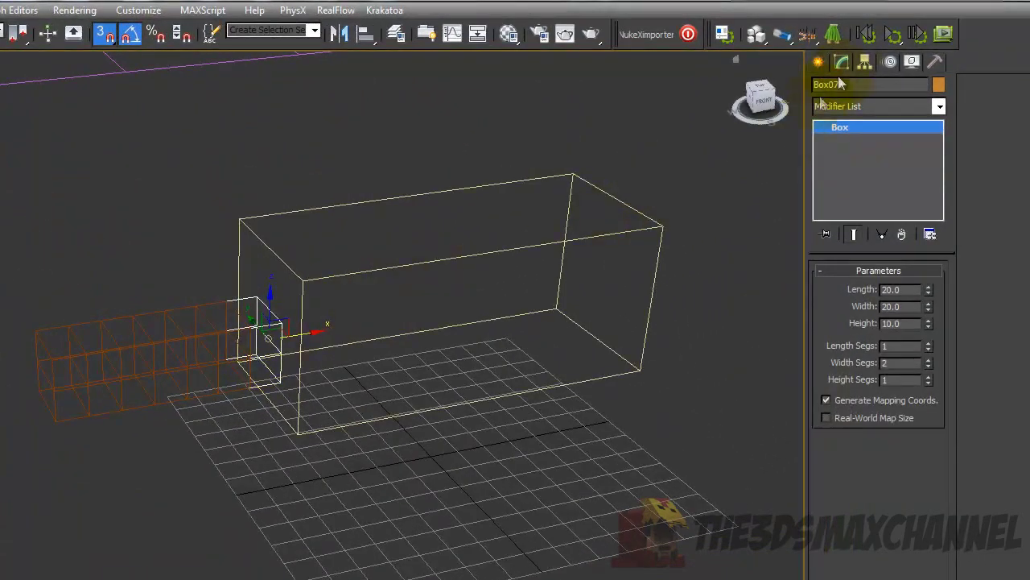
# Activate the Bones system tool with 3D snapping kept on, ready at the body end of the neck.
pyautogui.click(818, 62)
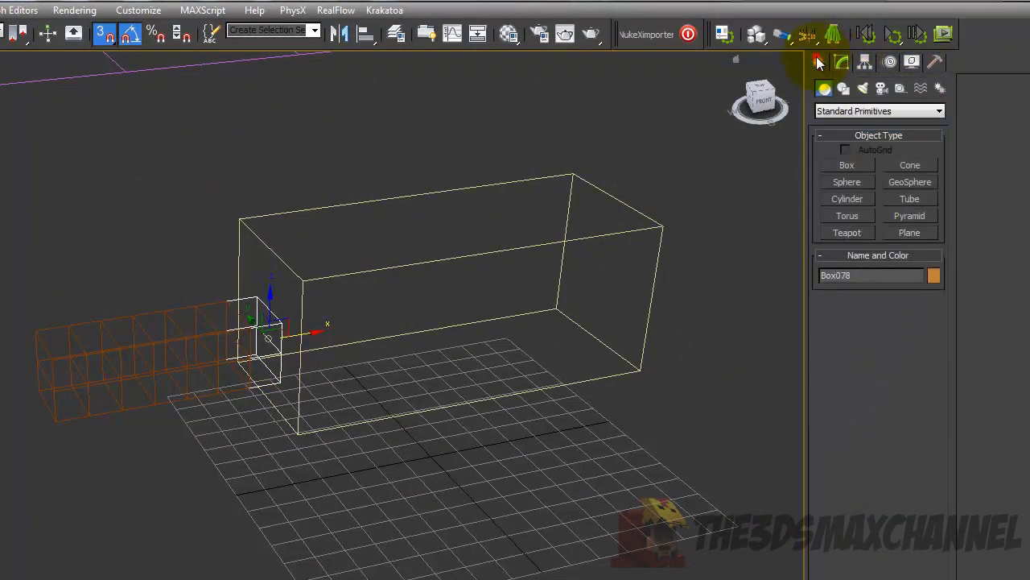
pyautogui.click(937, 90)
pyautogui.click(858, 167)
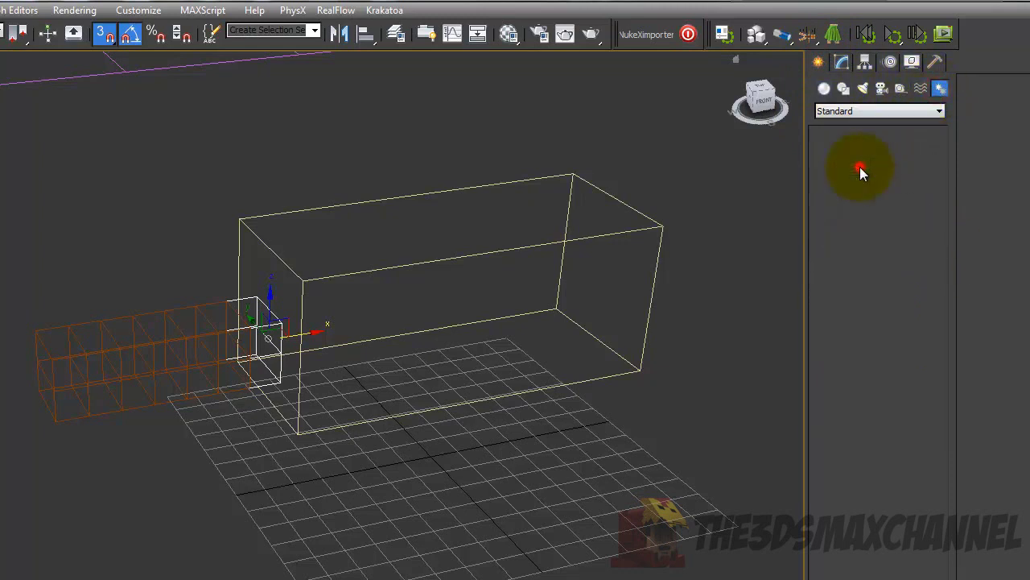
pyautogui.click(104, 33)
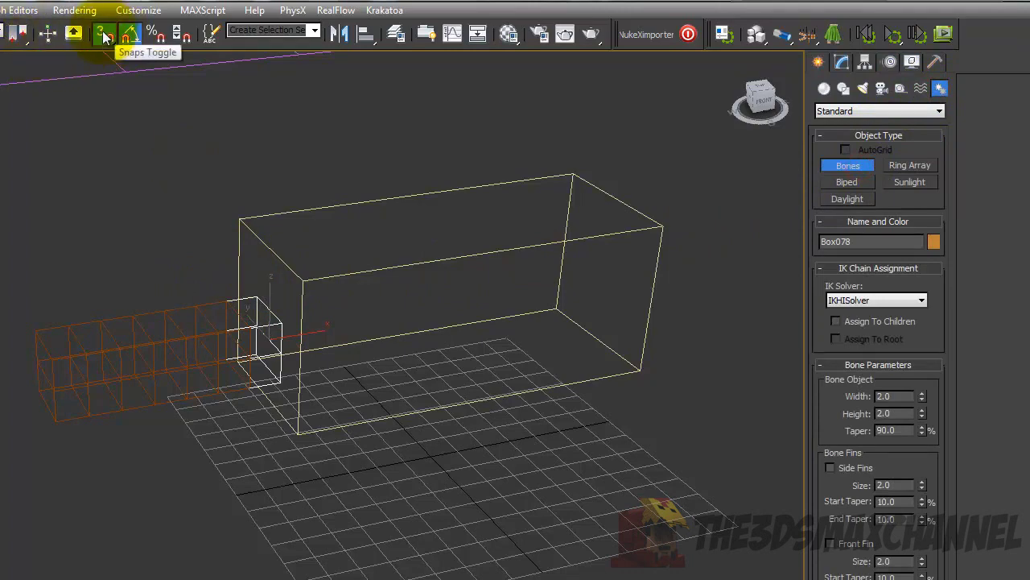
pyautogui.scroll(5, 237, 185)
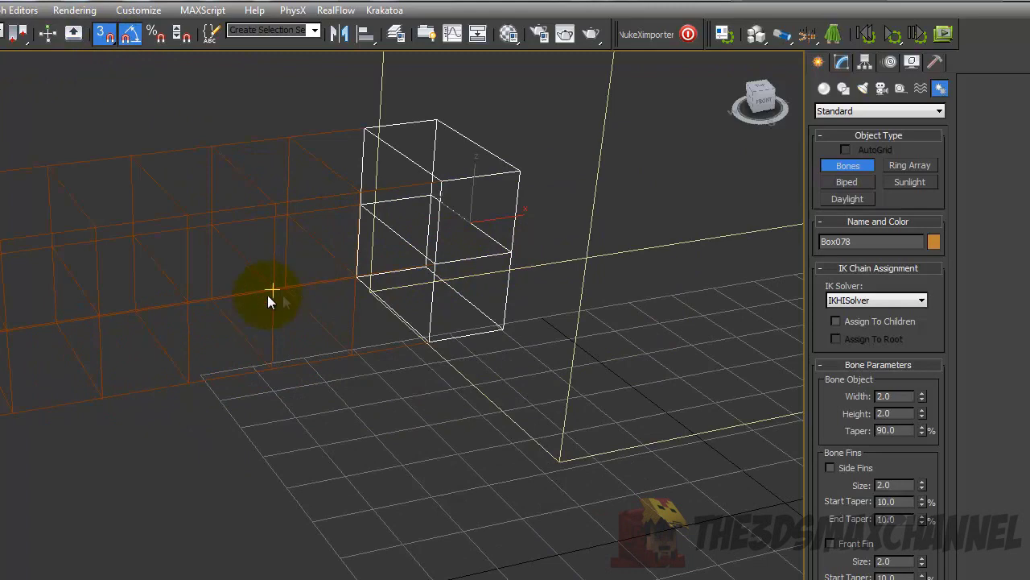
pyautogui.moveTo(419, 269); pyautogui.dragTo(525, 264, button='middle')
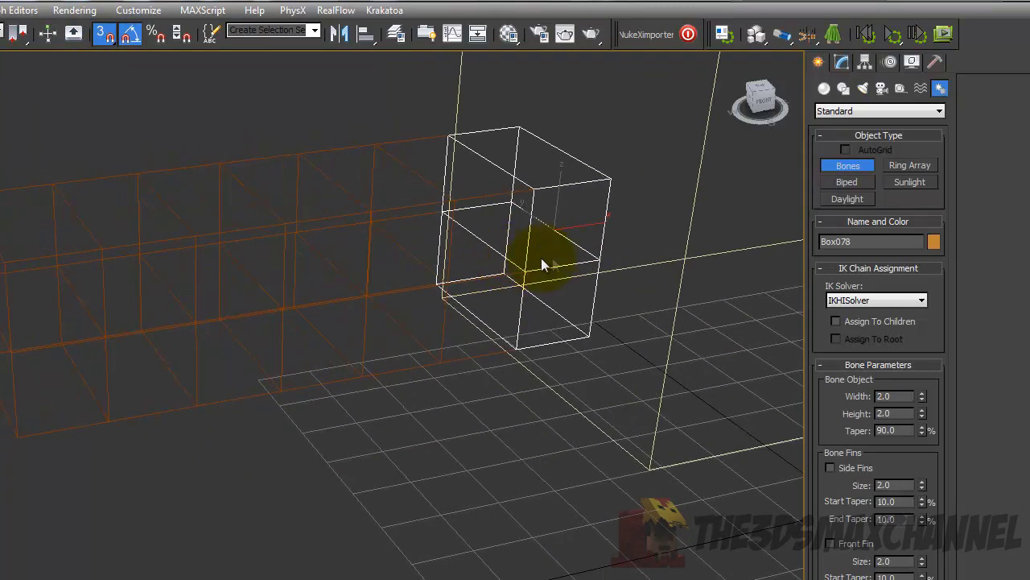
# Try to draw a vertex-snapped bone chain along the neck boxes' side, from the body end to the front end.
pyautogui.click(581, 269)
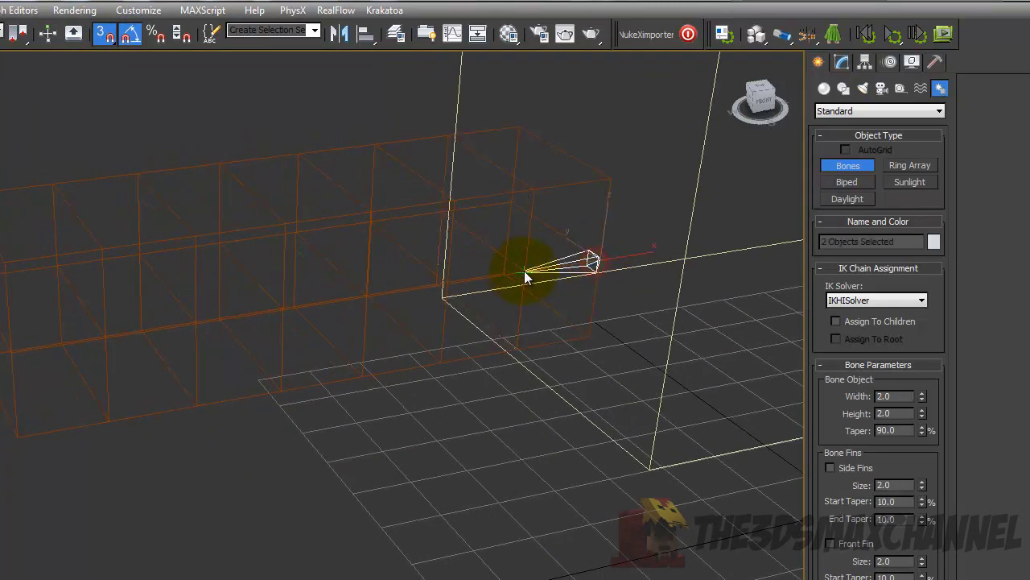
pyautogui.click(517, 274)
pyautogui.click(444, 284)
pyautogui.click(365, 294)
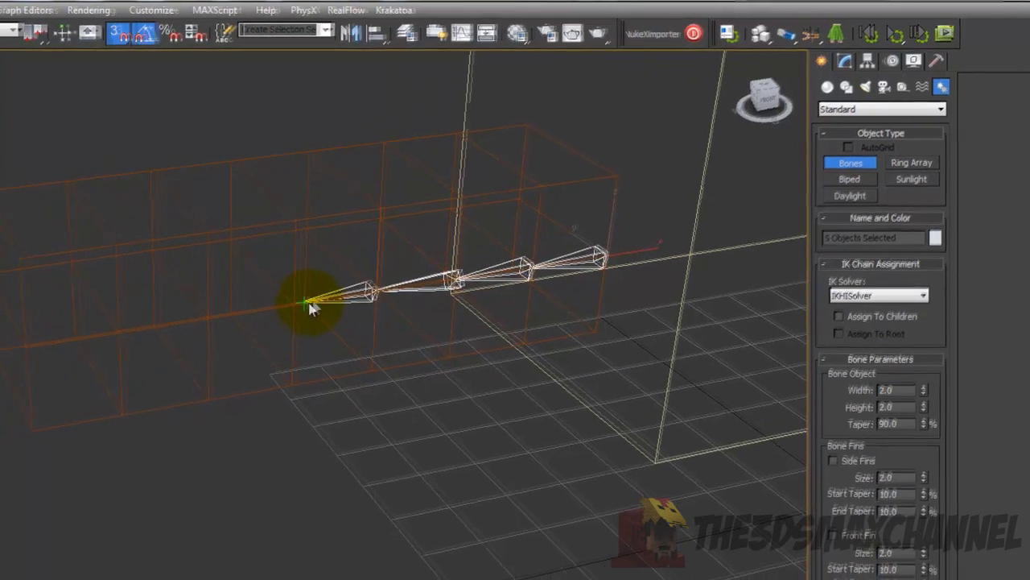
pyautogui.click(427, 253)
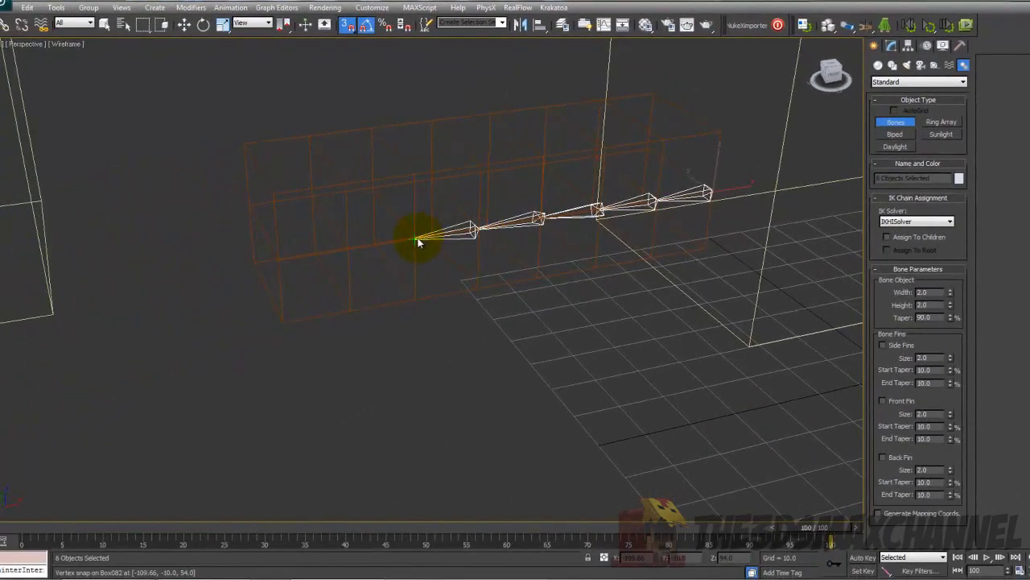
pyautogui.click(419, 239)
pyautogui.click(342, 250)
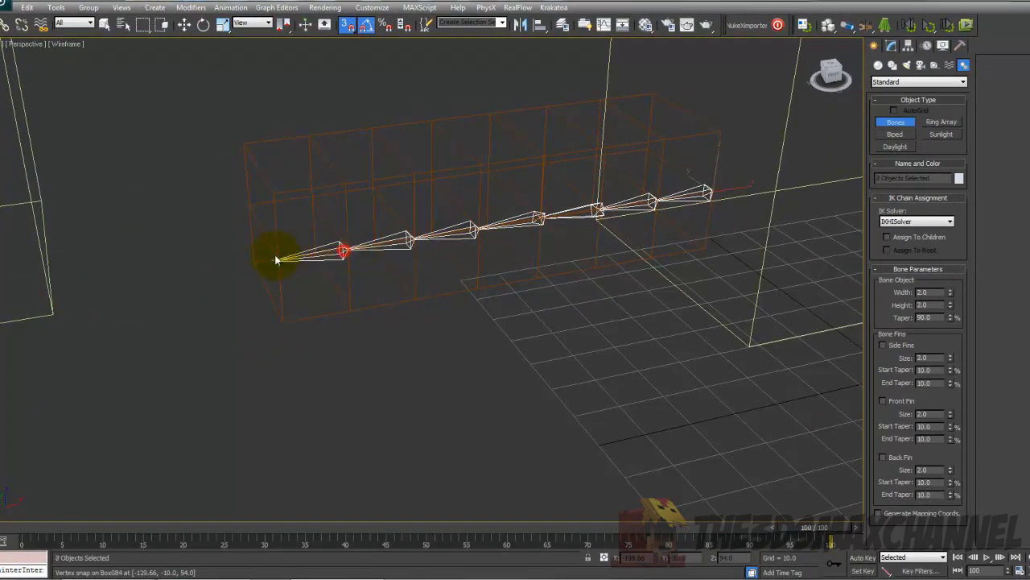
pyautogui.click(275, 256)
pyautogui.rightClick(275, 256)
pyautogui.keyDown('alt'); pyautogui.moveTo(405, 202); pyautogui.dragTo(473, 272, button='middle'); pyautogui.keyUp('alt')
pyautogui.scroll(-6, 458, 231)
pyautogui.scroll(5, 473, 263)
pyautogui.scroll(-5, 472, 247)
pyautogui.keyDown('alt'); pyautogui.moveTo(459, 206); pyautogui.dragTo(474, 179, button='middle'); pyautogui.keyUp('alt')
pyautogui.scroll(5, 473, 200)
# Undo the whole bone chain and discard a restarted first bone at the body end of the neck.
pyautogui.hotkey('ctrl', 'z')
pyautogui.hotkey('ctrl', 'z')
pyautogui.hotkey('ctrl', 'z')
pyautogui.hotkey('ctrl', 'z')
pyautogui.hotkey('ctrl', 'z')
pyautogui.hotkey('ctrl', 'z')
pyautogui.hotkey('ctrl', 'z')
pyautogui.hotkey('ctrl', 'z')
pyautogui.hotkey('ctrl', 'z')
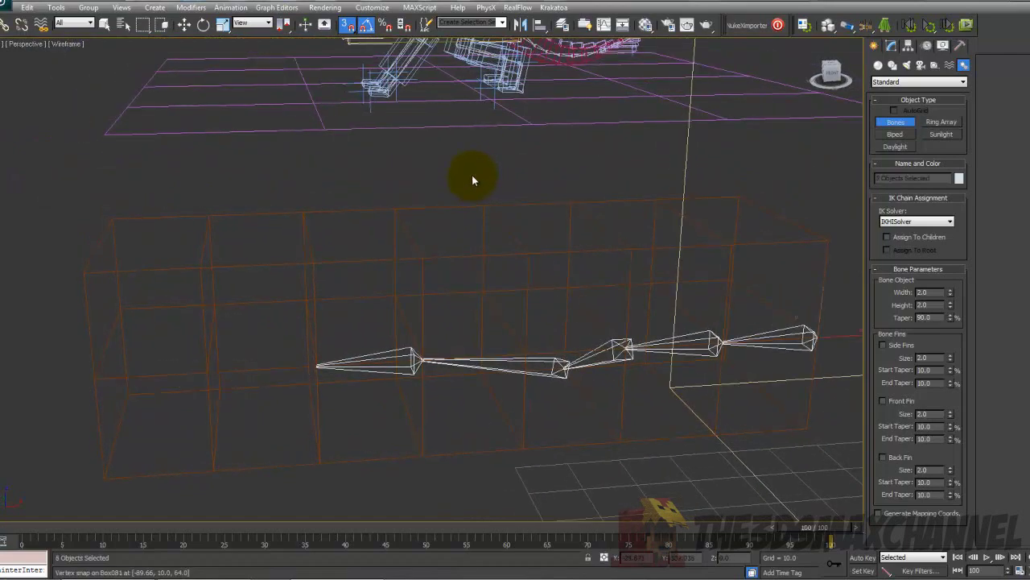
pyautogui.hotkey('ctrl', 'z')
pyautogui.click(817, 342)
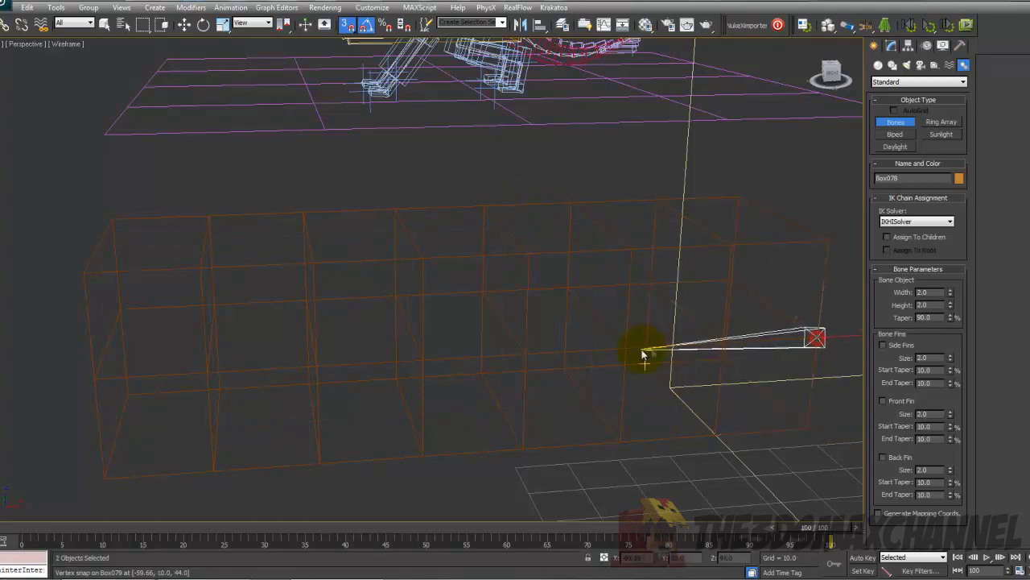
pyautogui.rightClick(722, 347)
# Draw a bone chain through the neck boxes' mid-height side vertices from the body end to the front end, one bone per box.
pyautogui.keyDown('alt'); pyautogui.moveTo(720, 364); pyautogui.dragTo(721, 381, button='middle'); pyautogui.keyUp('alt')
pyautogui.keyDown('alt'); pyautogui.moveTo(712, 375); pyautogui.dragTo(768, 376, button='middle'); pyautogui.keyUp('alt')
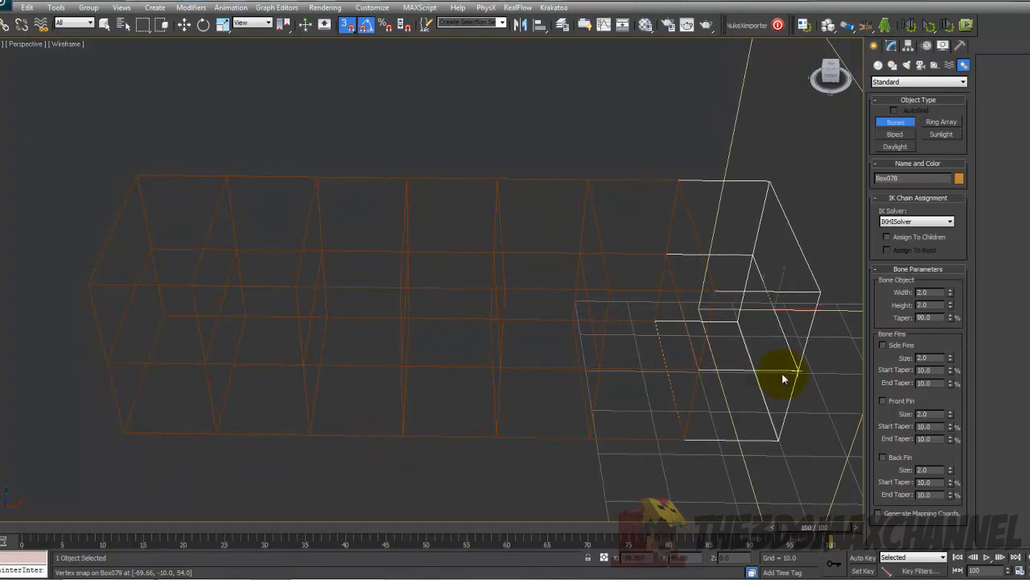
pyautogui.click(793, 370)
pyautogui.click(691, 370)
pyautogui.click(593, 369)
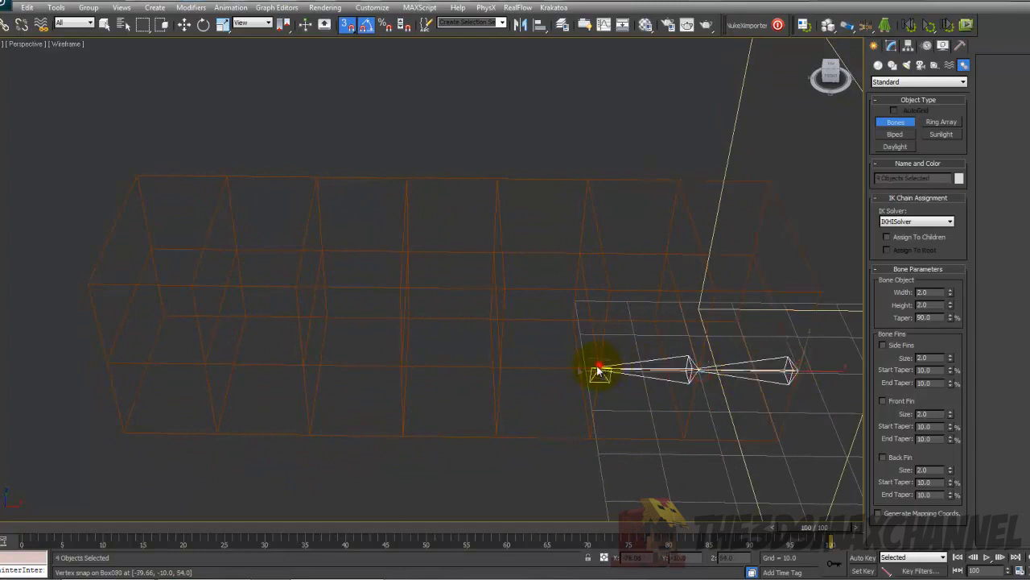
pyautogui.click(441, 369)
pyautogui.click(398, 367)
pyautogui.click(120, 363)
pyautogui.click(103, 362)
pyautogui.rightClick(107, 361)
pyautogui.keyDown('alt'); pyautogui.moveTo(245, 355); pyautogui.dragTo(342, 306, button='middle'); pyautogui.keyUp('alt')
pyautogui.scroll(-4, 225, 302)
pyautogui.scroll(4, 430, 340)
pyautogui.scroll(-2, 442, 338)
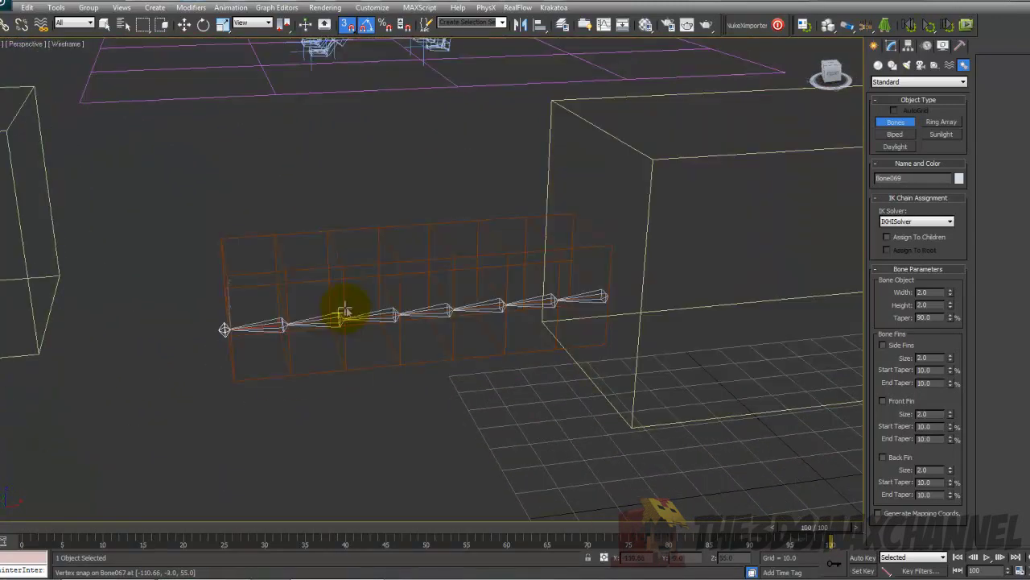
pyautogui.keyDown('alt'); pyautogui.moveTo(287, 325); pyautogui.dragTo(414, 288, button='middle'); pyautogui.keyUp('alt')
# Finish the bone chain and set the length segments of the neck box at the body end to 2.
pyautogui.click(185, 24)
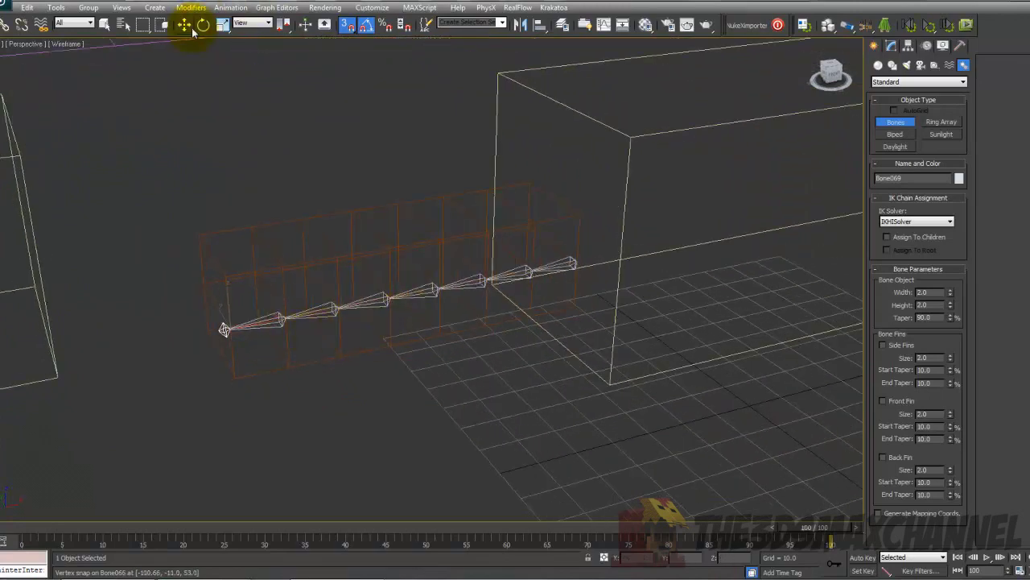
pyautogui.click(568, 211)
pyautogui.click(891, 45)
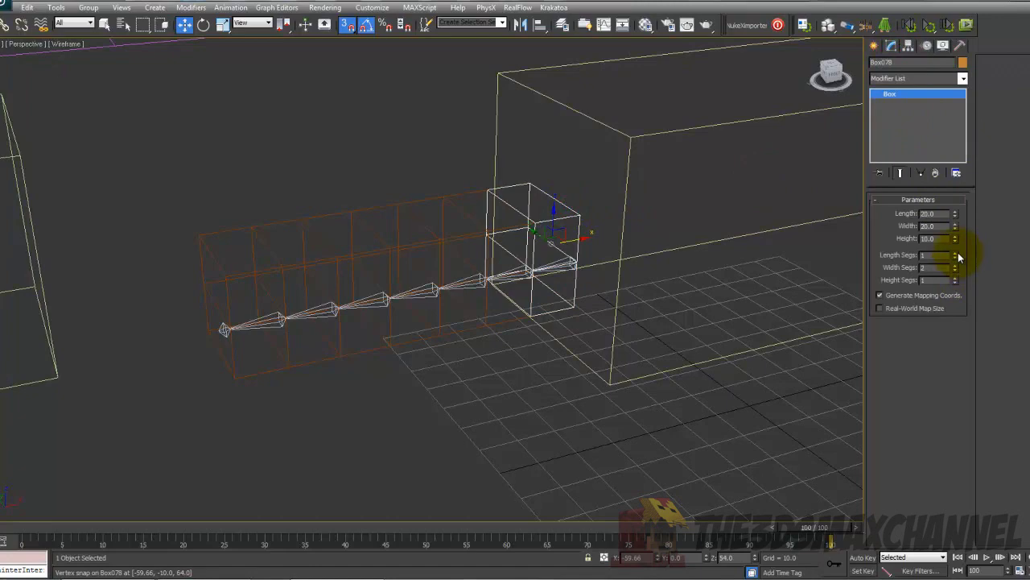
# Move the root bone, snapped to the centre vertex of the body-end neck box, so the chain runs through the neck's middle.
pyautogui.keyDown('alt'); pyautogui.moveTo(584, 278); pyautogui.dragTo(606, 313, button='middle'); pyautogui.keyUp('alt')
pyautogui.click(621, 313)
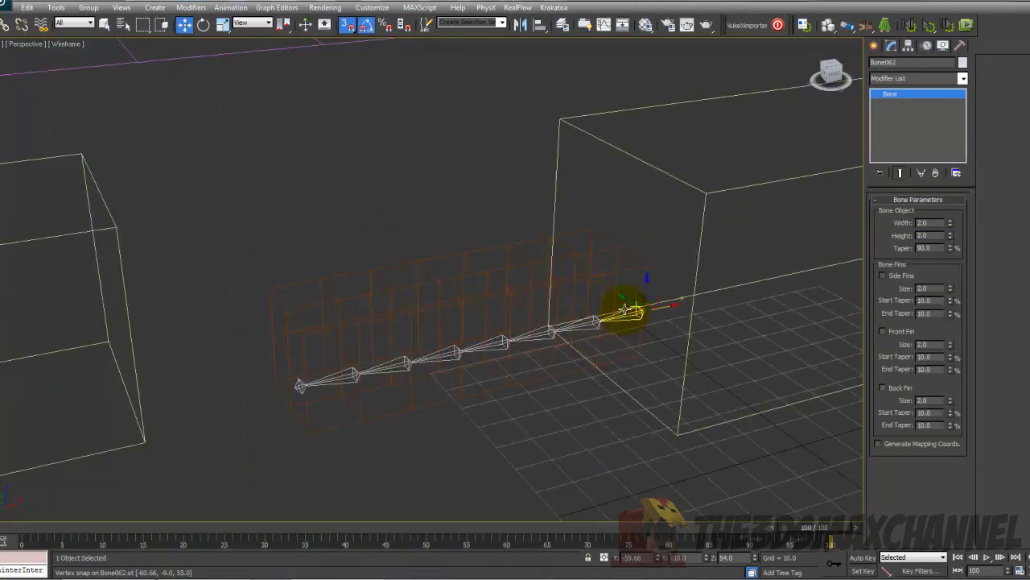
pyautogui.moveTo(625, 300)
pyautogui.mouseDown()
pyautogui.moveTo(617, 295)
pyautogui.moveTo(635, 309)
pyautogui.moveTo(613, 292)
pyautogui.mouseUp()
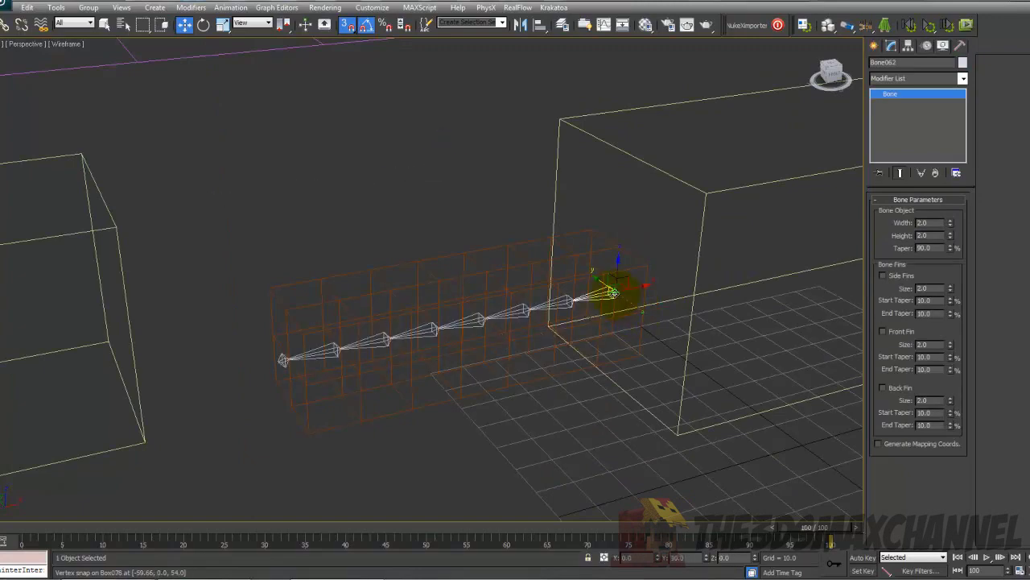
# Set the neck boxes' length and width segments to 1.
pyautogui.moveTo(613, 292); pyautogui.dragTo(557, 291, button='middle')
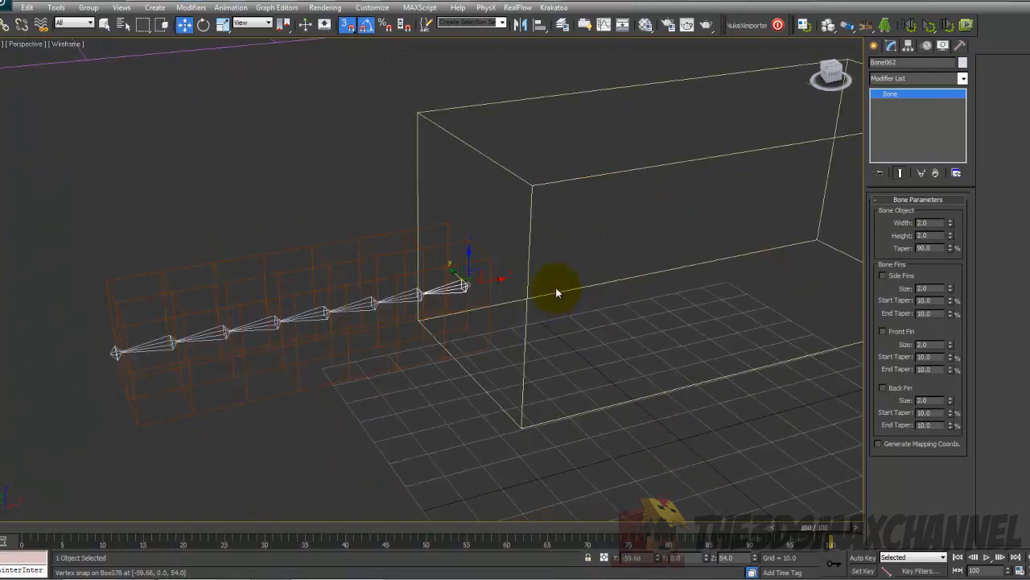
pyautogui.click(468, 247)
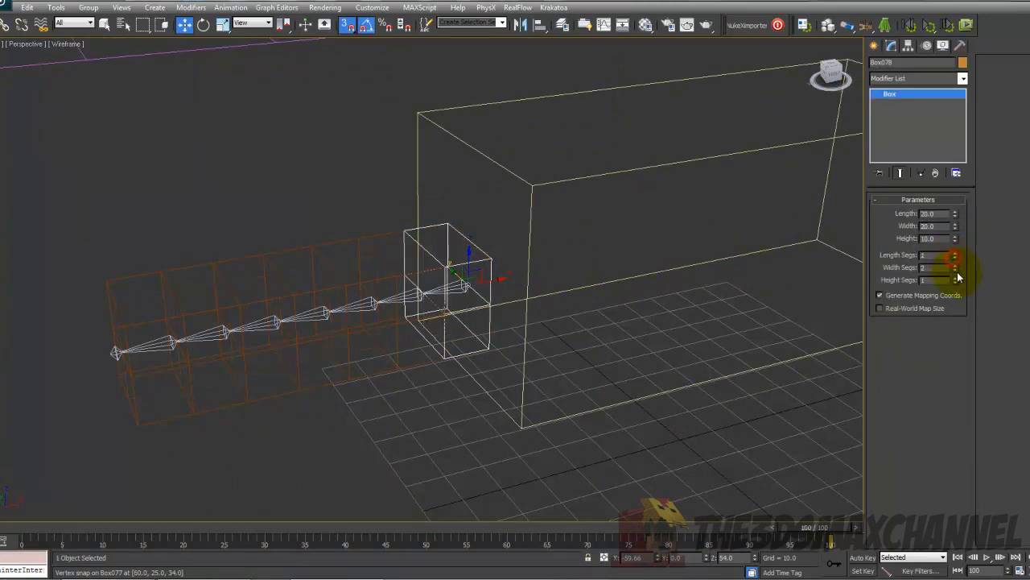
pyautogui.keyDown('alt'); pyautogui.moveTo(499, 241); pyautogui.dragTo(462, 239, button='middle'); pyautogui.keyUp('alt')
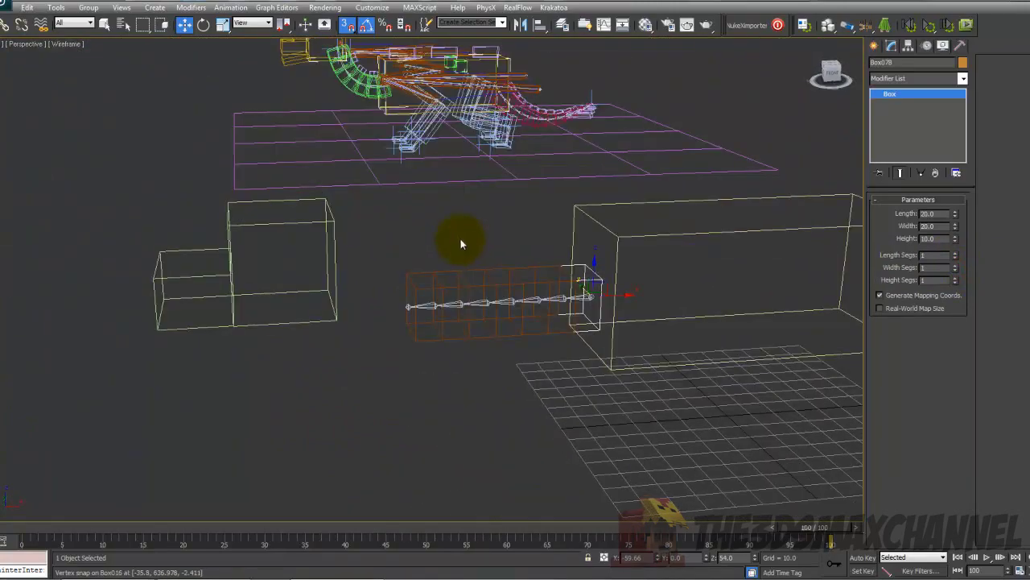
pyautogui.keyDown('alt'); pyautogui.moveTo(442, 299); pyautogui.dragTo(522, 280, button='middle'); pyautogui.keyUp('alt')
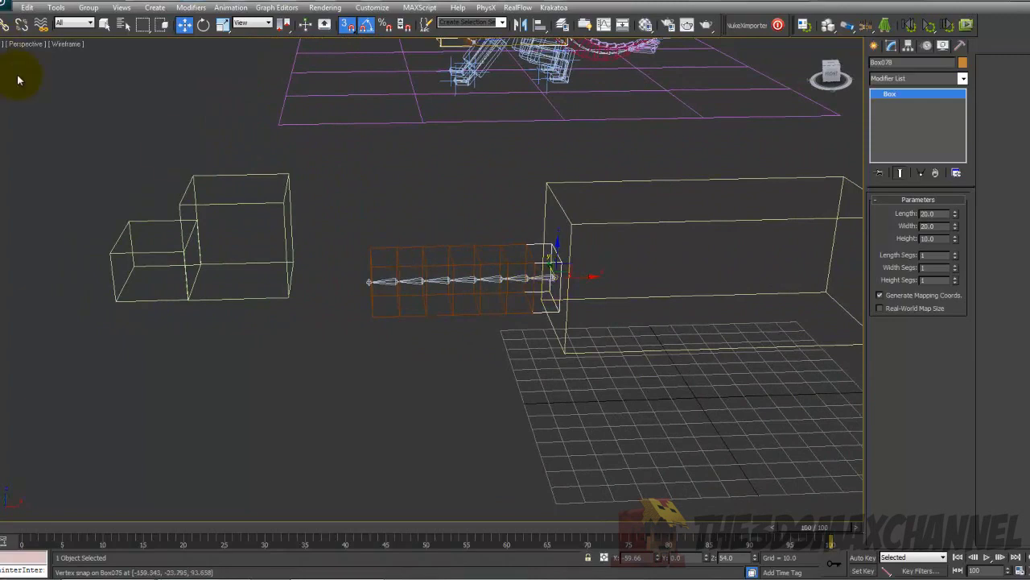
pyautogui.click(5, 25)
pyautogui.scroll(6, 575, 218)
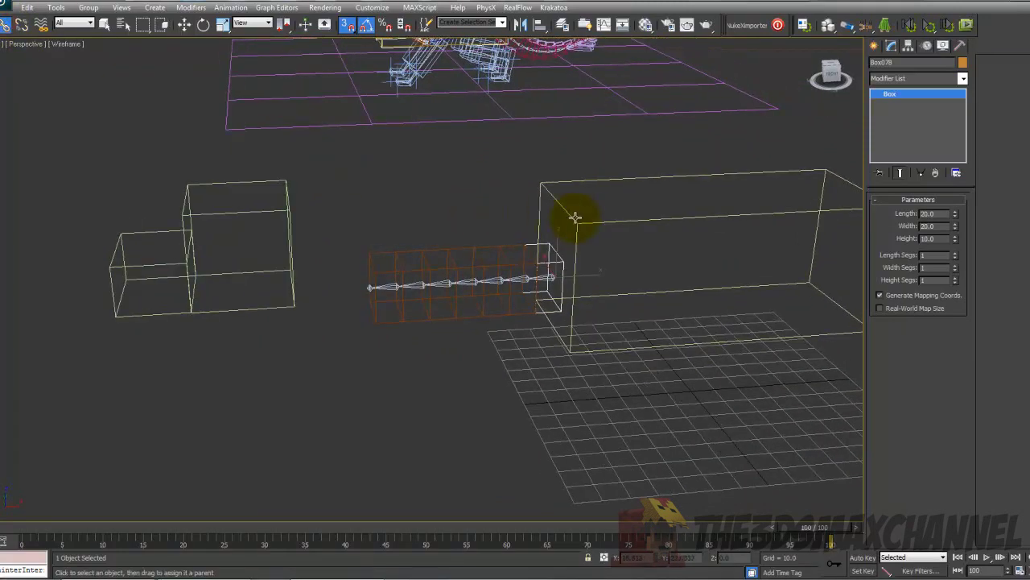
pyautogui.click(611, 256)
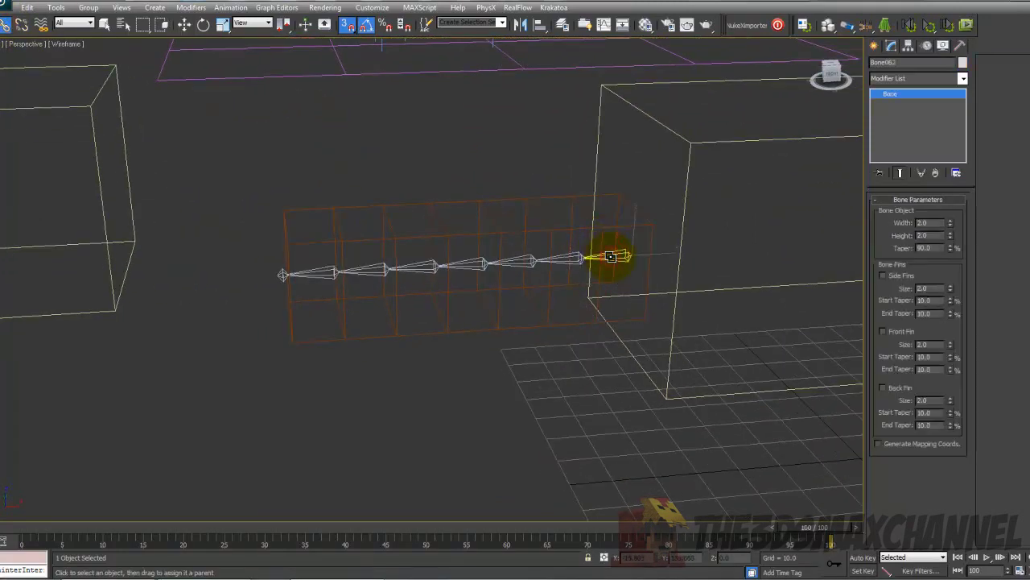
pyautogui.scroll(-5, 402, 165)
pyautogui.keyDown('alt'); pyautogui.moveTo(472, 143); pyautogui.dragTo(426, 160, button='middle'); pyautogui.keyUp('alt')
# Turn off 3D snapping and move the large head box, with its snout, up to the front end of the neck.
pyautogui.click(386, 198)
pyautogui.keyDown('alt'); pyautogui.moveTo(386, 198); pyautogui.dragTo(407, 205, button='middle'); pyautogui.keyUp('alt')
pyautogui.click(185, 25)
pyautogui.scroll(3, 407, 205)
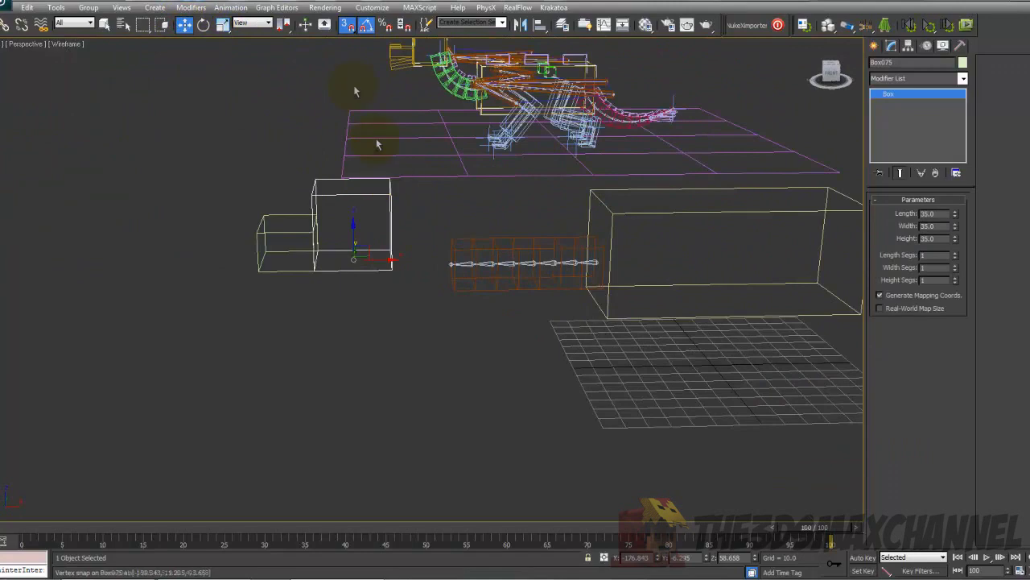
pyautogui.click(347, 26)
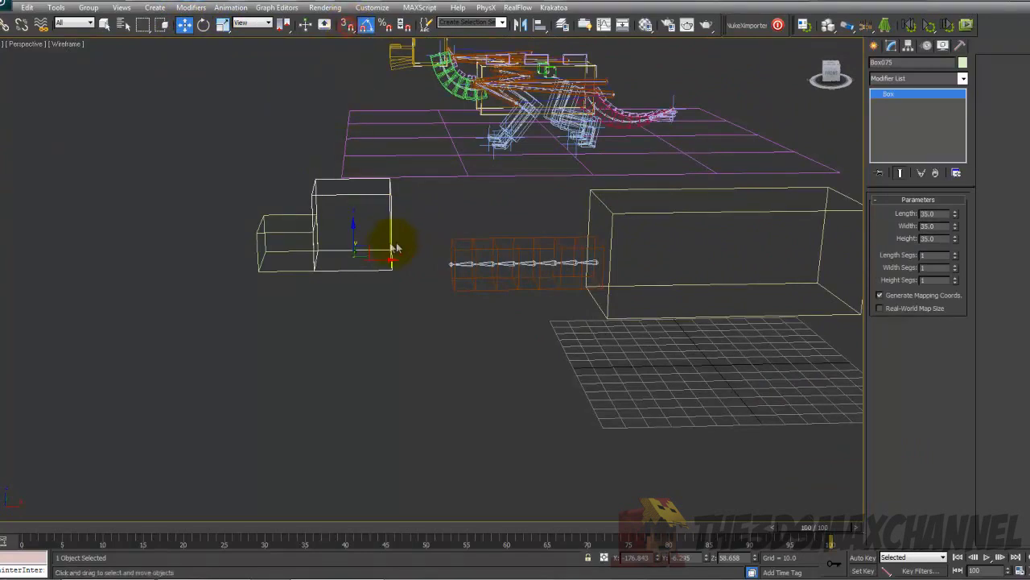
pyautogui.moveTo(368, 243); pyautogui.dragTo(437, 260)
# Centre the head box on the neck by setting its Y position to 0, and undo the mistaken X position change.
pyautogui.keyDown('alt'); pyautogui.moveTo(437, 260); pyautogui.dragTo(430, 168, button='middle'); pyautogui.keyUp('alt')
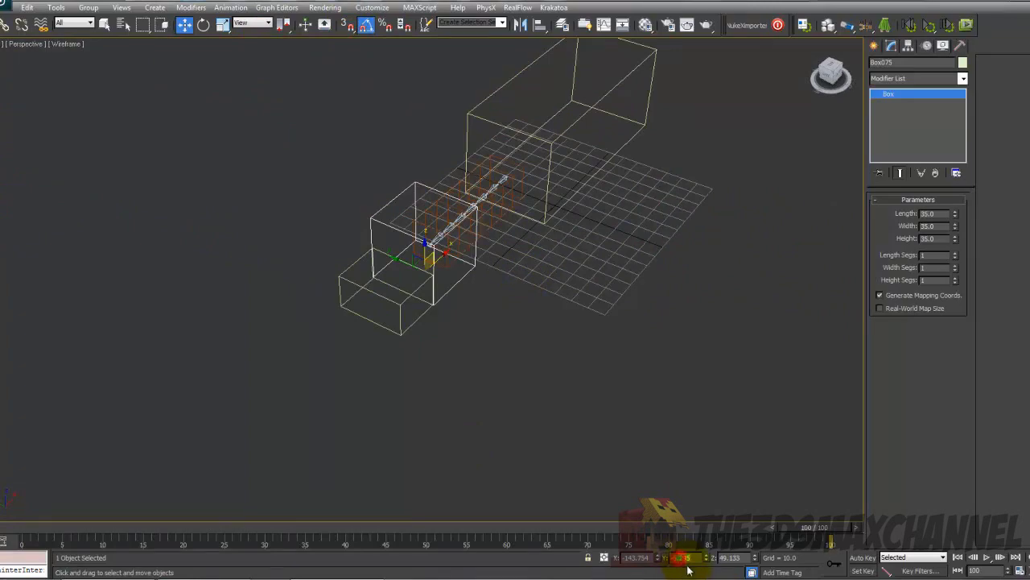
pyautogui.write('0')
pyautogui.press('Return')
pyautogui.press('Return')
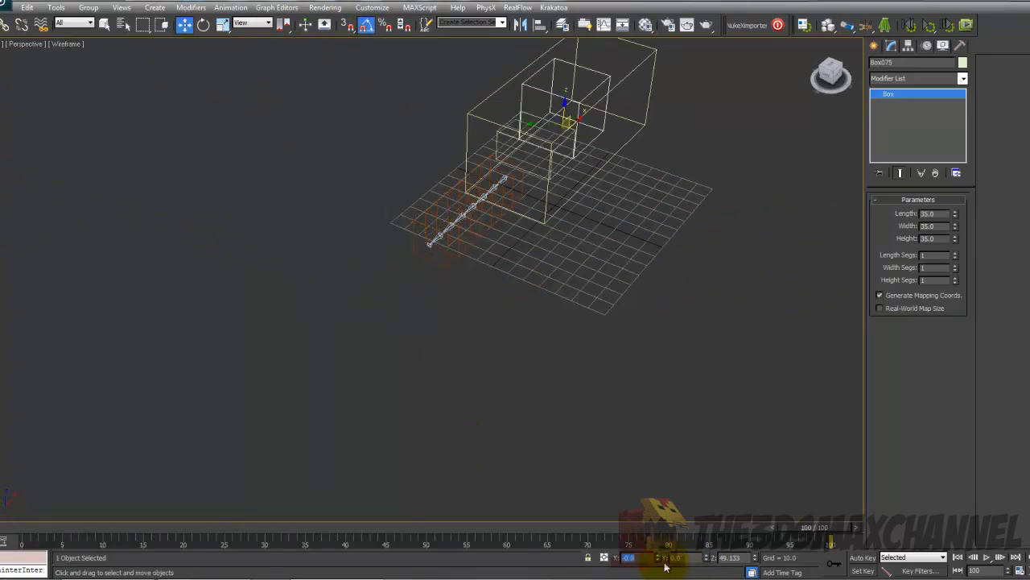
pyautogui.moveTo(572, 393); pyautogui.dragTo(577, 394, button='middle')
pyautogui.hotkey('ctrl', 'z')
# Lower the head box to a Z position of about 40.6, checking its fit against the neck in shaded view.
pyautogui.keyDown('alt'); pyautogui.moveTo(636, 441); pyautogui.dragTo(414, 256, button='middle'); pyautogui.keyUp('alt')
pyautogui.moveTo(414, 256); pyautogui.dragTo(421, 289)
pyautogui.keyDown('alt'); pyautogui.moveTo(420, 289); pyautogui.dragTo(459, 283, button='middle'); pyautogui.keyUp('alt')
pyautogui.press('F3')
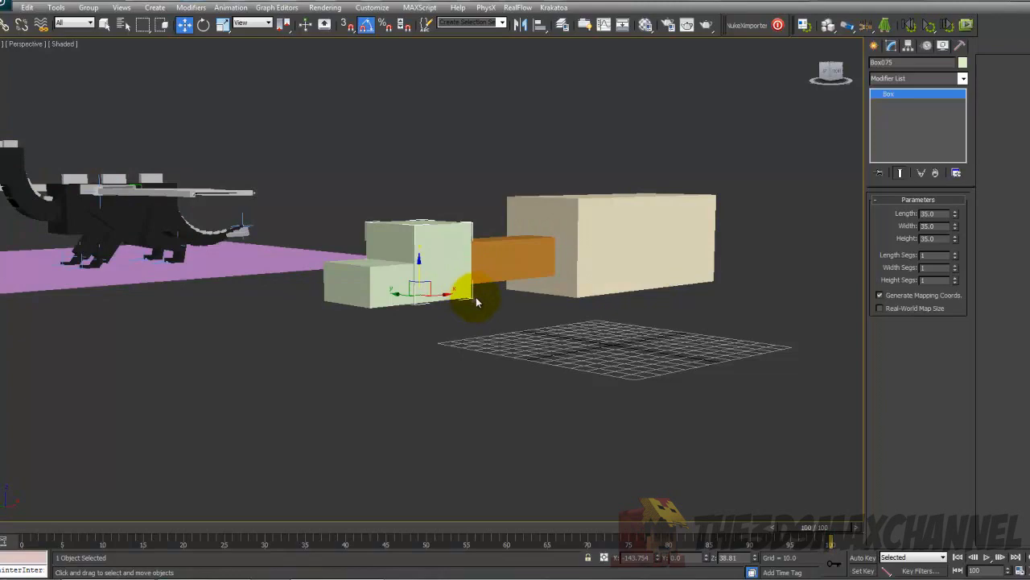
pyautogui.scroll(8, 467, 301)
pyautogui.keyDown('alt'); pyautogui.moveTo(428, 295); pyautogui.dragTo(373, 329, button='middle'); pyautogui.keyUp('alt')
pyautogui.moveTo(363, 322); pyautogui.dragTo(367, 317)
pyautogui.keyDown('alt'); pyautogui.moveTo(366, 316); pyautogui.dragTo(408, 297, button='middle'); pyautogui.keyUp('alt')
pyautogui.scroll(-5, 515, 322)
pyautogui.scroll(8, 482, 325)
pyautogui.scroll(-5, 421, 300)
pyautogui.scroll(6, 408, 298)
pyautogui.press('F3')
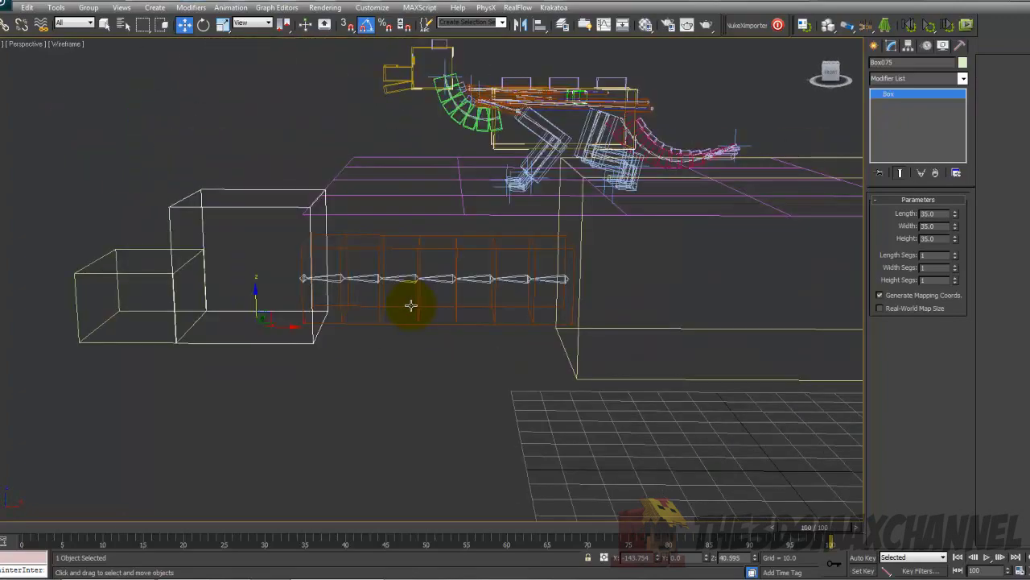
# Link each of the three neck boxes nearest the body to the bone inside it.
pyautogui.keyDown('alt'); pyautogui.moveTo(328, 277); pyautogui.dragTo(295, 214, button='middle'); pyautogui.keyUp('alt')
pyautogui.moveTo(405, 262)
pyautogui.keyDown('alt'); pyautogui.mouseDown(button='middle')
pyautogui.moveTo(368, 298)
pyautogui.moveTo(379, 276)
pyautogui.moveTo(361, 260)
pyautogui.moveTo(400, 260)
pyautogui.mouseUp(button='middle'); pyautogui.keyUp('alt')
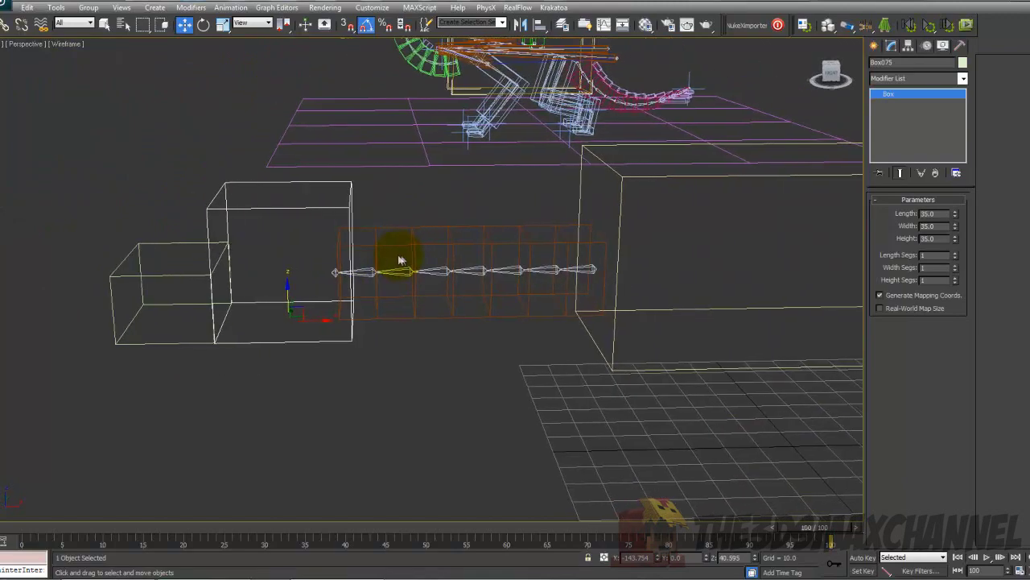
pyautogui.click(605, 166)
pyautogui.moveTo(807, 301); pyautogui.dragTo(764, 287)
pyautogui.keyDown('alt'); pyautogui.moveTo(534, 292); pyautogui.dragTo(515, 268, button='middle'); pyautogui.keyUp('alt')
pyautogui.scroll(5, 515, 268)
pyautogui.click(566, 212)
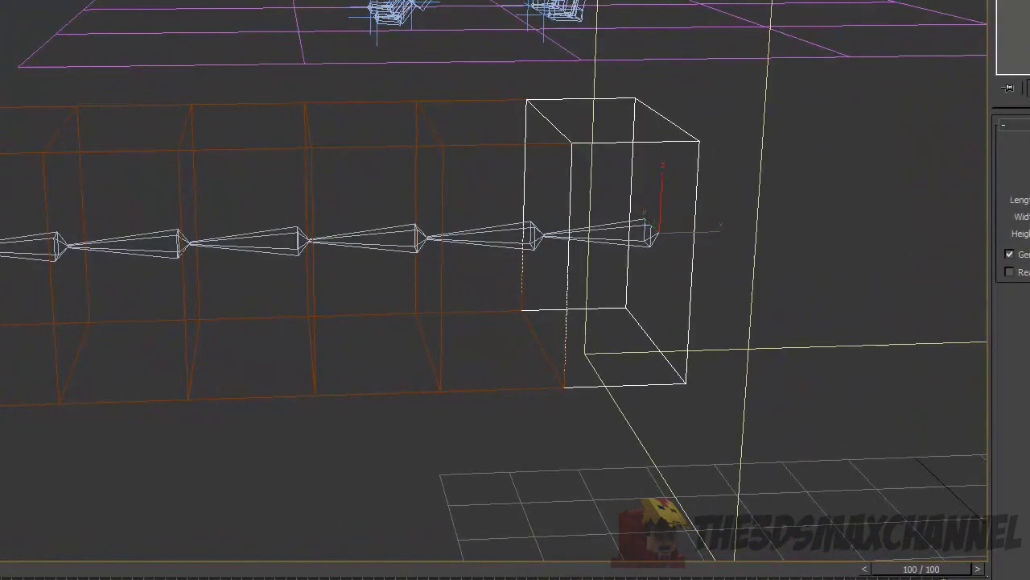
pyautogui.moveTo(394, 246); pyautogui.dragTo(361, 202, button='middle')
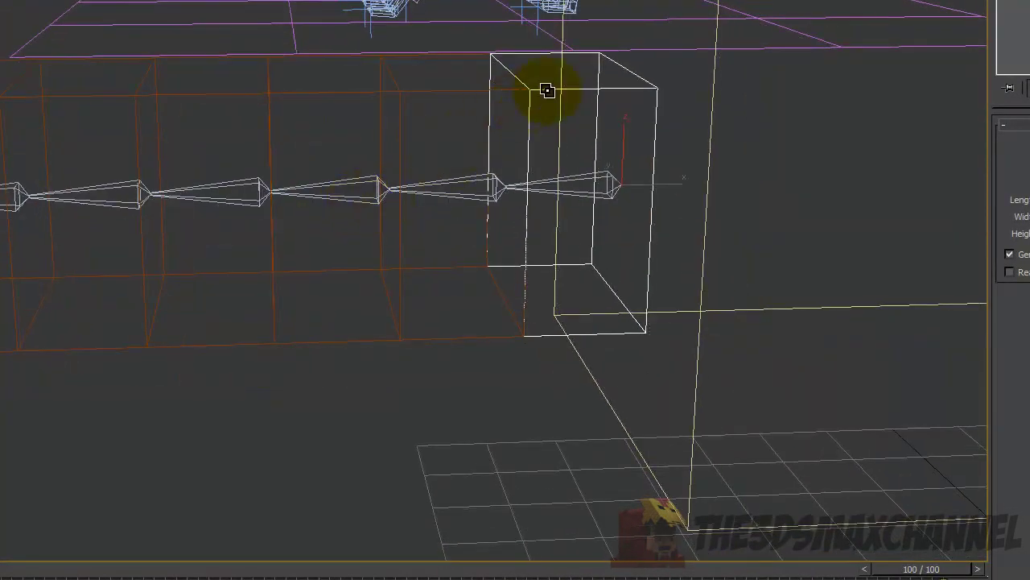
pyautogui.click(427, 91)
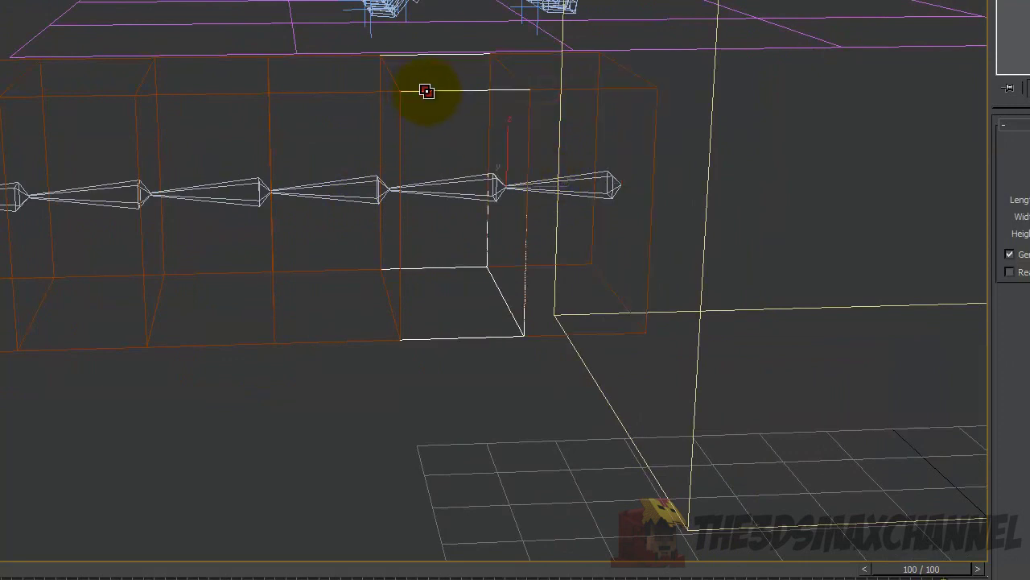
pyautogui.click(304, 91)
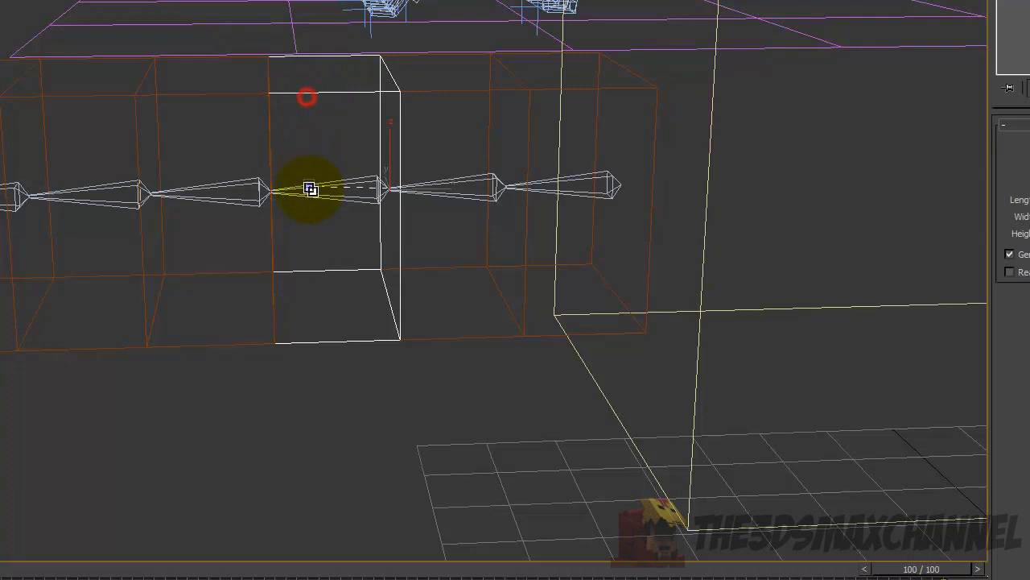
# Link each of the remaining four neck boxes toward the head to the bone inside it.
pyautogui.click(195, 94)
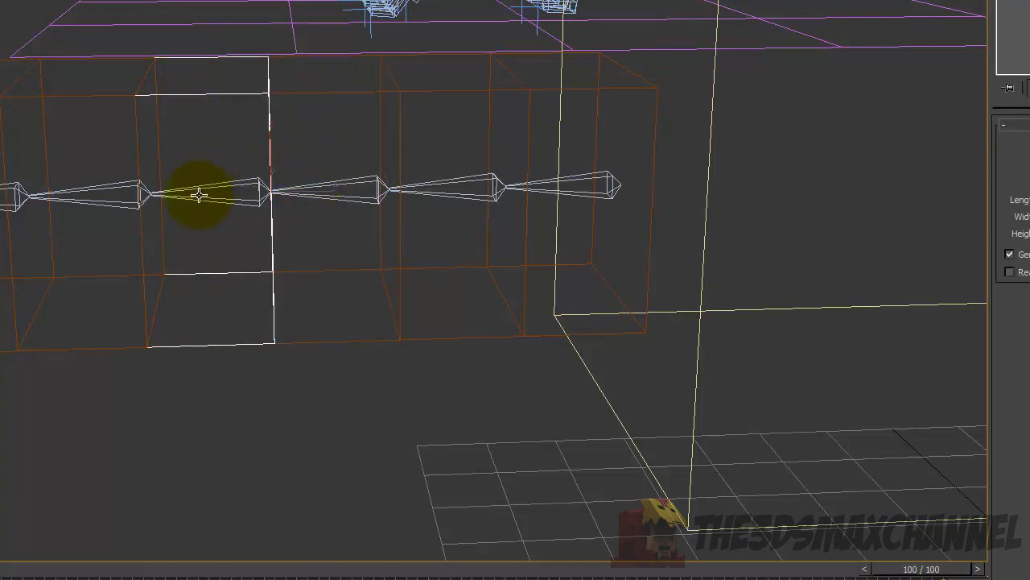
pyautogui.click(51, 96)
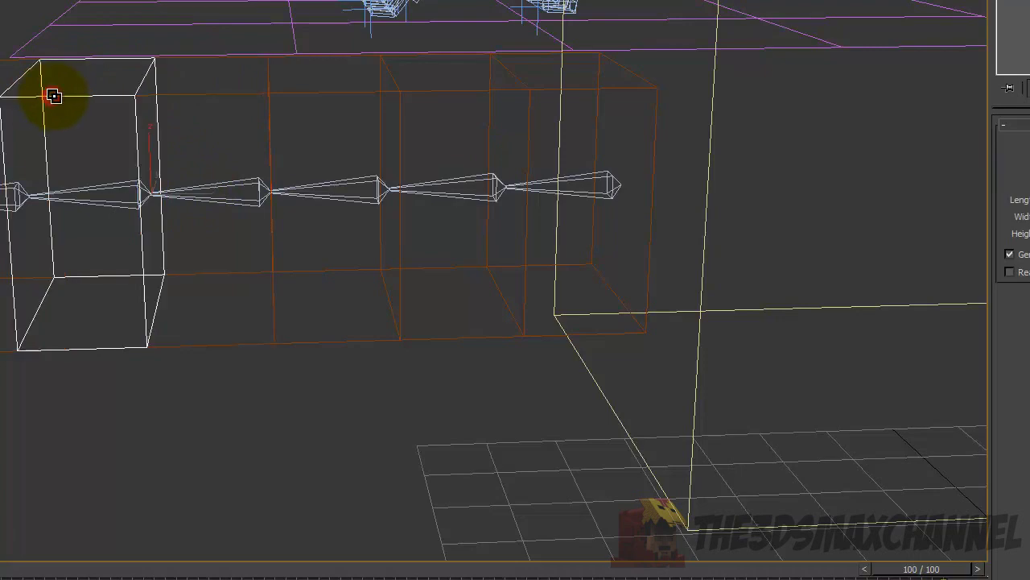
pyautogui.keyDown('alt'); pyautogui.moveTo(101, 177); pyautogui.dragTo(219, 173, button='middle'); pyautogui.keyUp('alt')
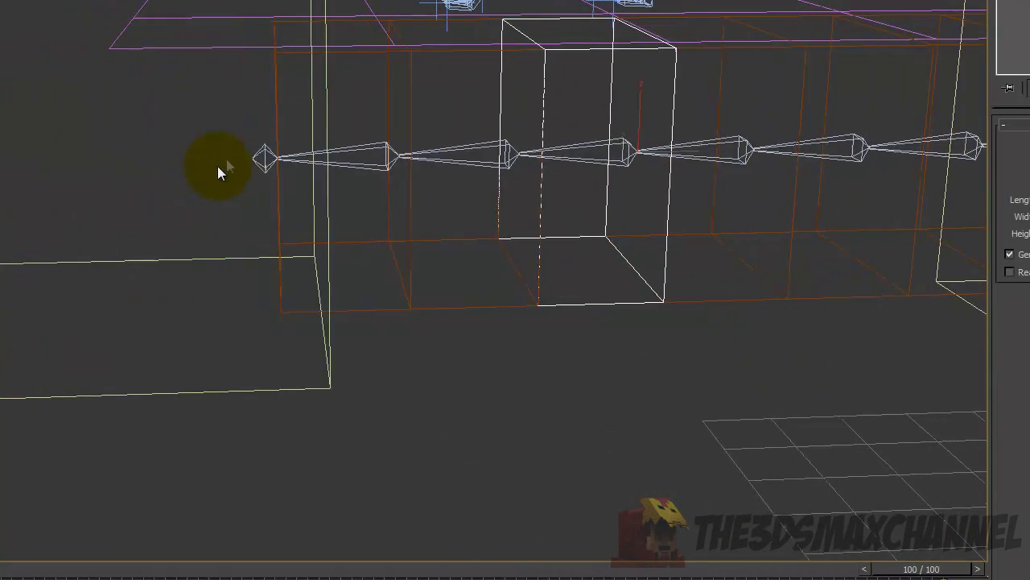
pyautogui.moveTo(538, 53); pyautogui.dragTo(463, 51)
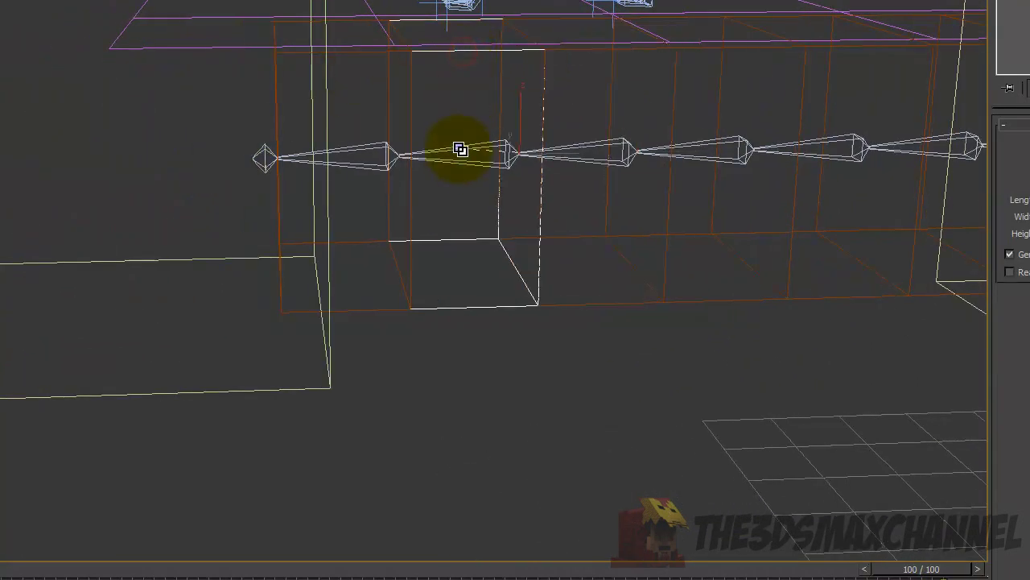
pyautogui.keyDown('shift'); pyautogui.moveTo(361, 60); pyautogui.dragTo(362, 146); pyautogui.keyUp('shift')
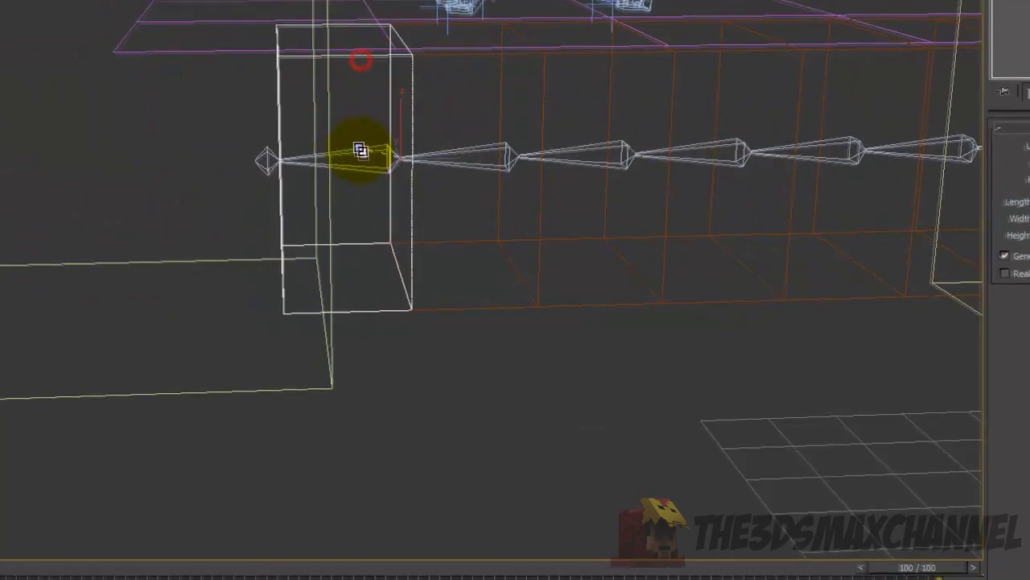
# Try rotating a bone near the head end of the neck to test the linked boxes.
pyautogui.scroll(-6, 581, 206)
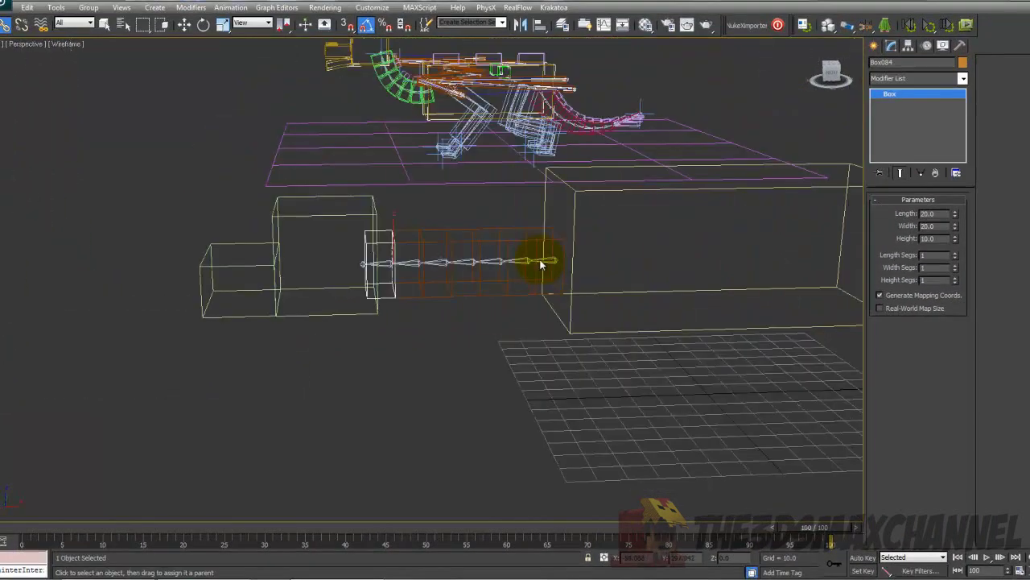
pyautogui.keyDown('alt'); pyautogui.moveTo(541, 264); pyautogui.dragTo(521, 264, button='middle'); pyautogui.keyUp('alt')
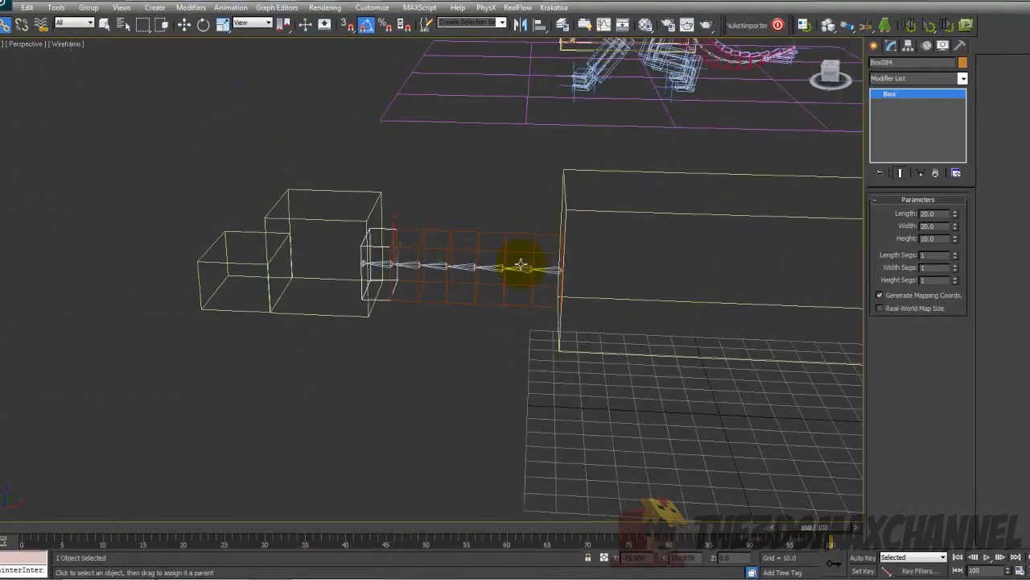
pyautogui.click(410, 264)
pyautogui.click(204, 24)
pyautogui.moveTo(443, 242); pyautogui.dragTo(429, 231)
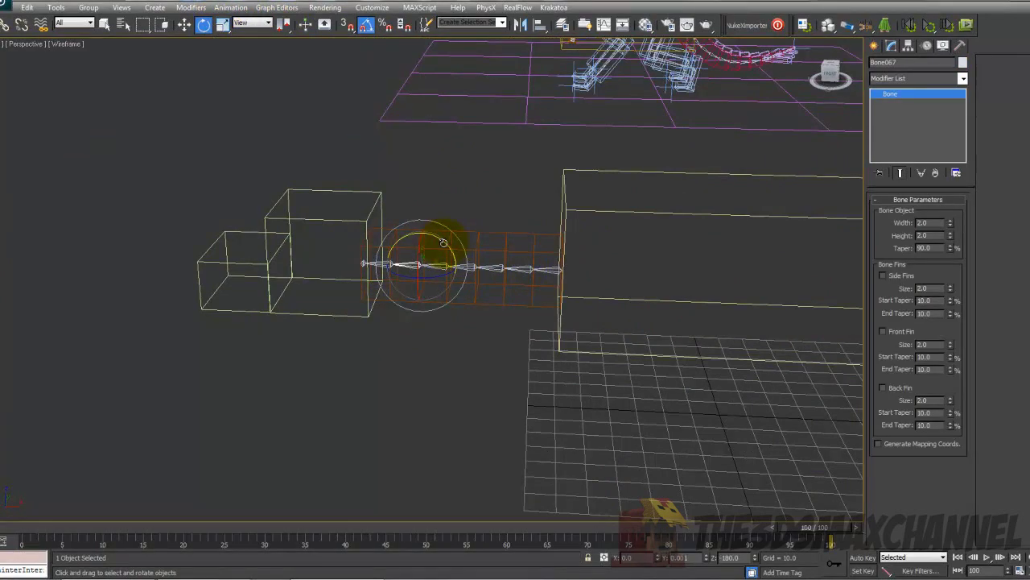
pyautogui.keyDown('alt'); pyautogui.moveTo(441, 242); pyautogui.dragTo(503, 256, button='middle'); pyautogui.keyUp('alt')
# Apply an HI Solver IK chain from the root bone at the body to the end bone at the head.
pyautogui.click(508, 256)
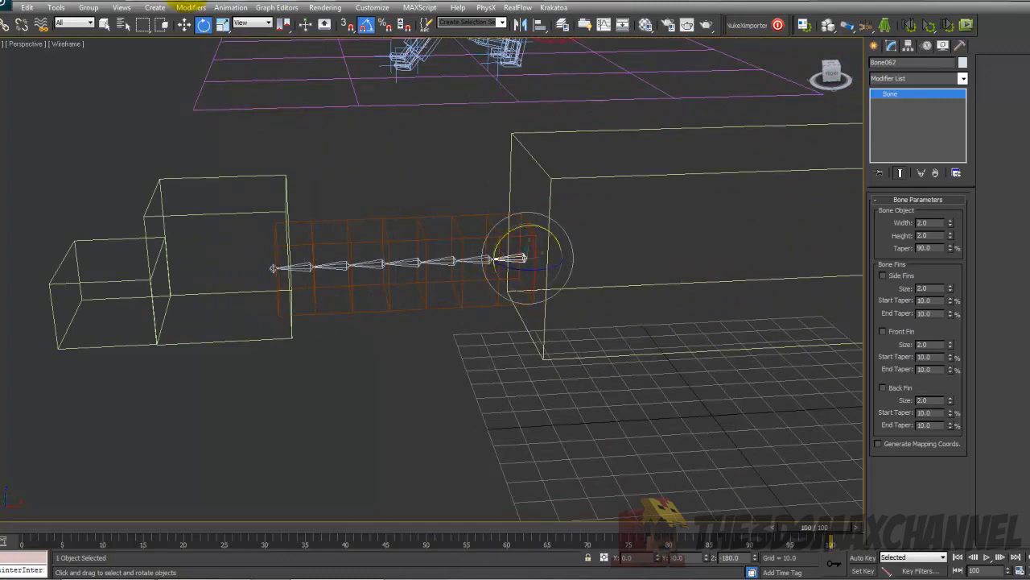
pyautogui.click(243, 9)
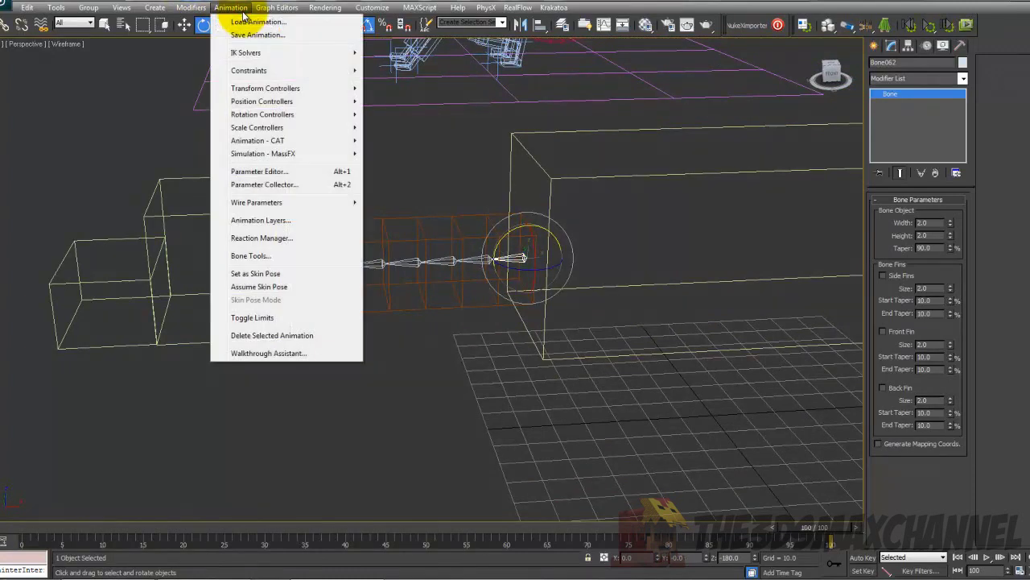
pyautogui.moveTo(287, 51)
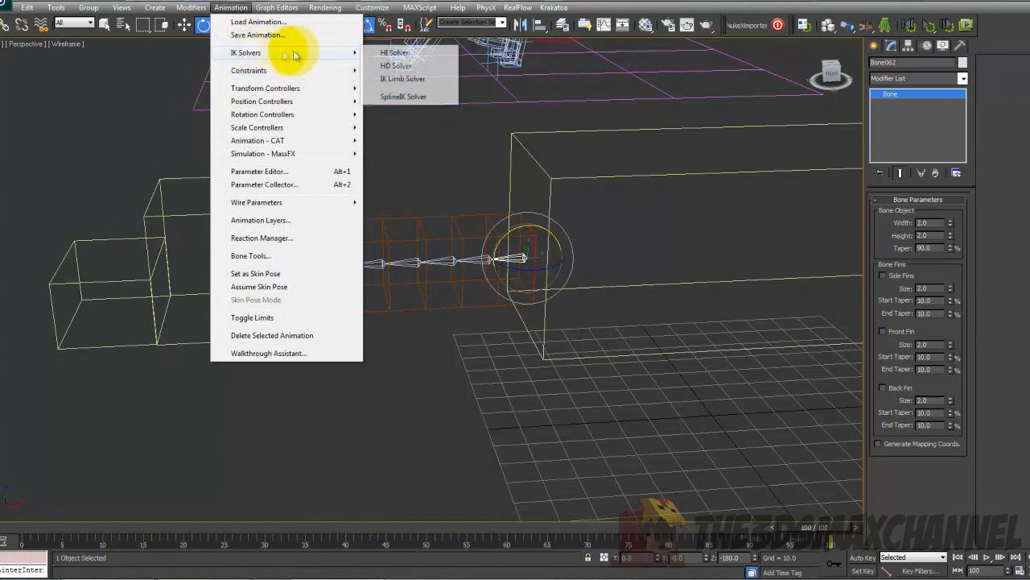
pyautogui.click(394, 53)
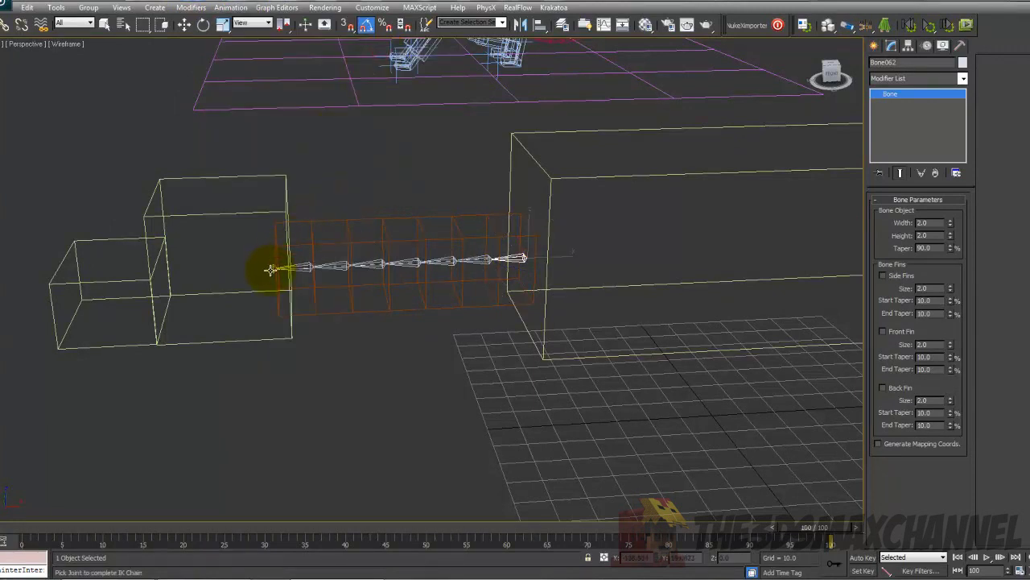
pyautogui.click(346, 279)
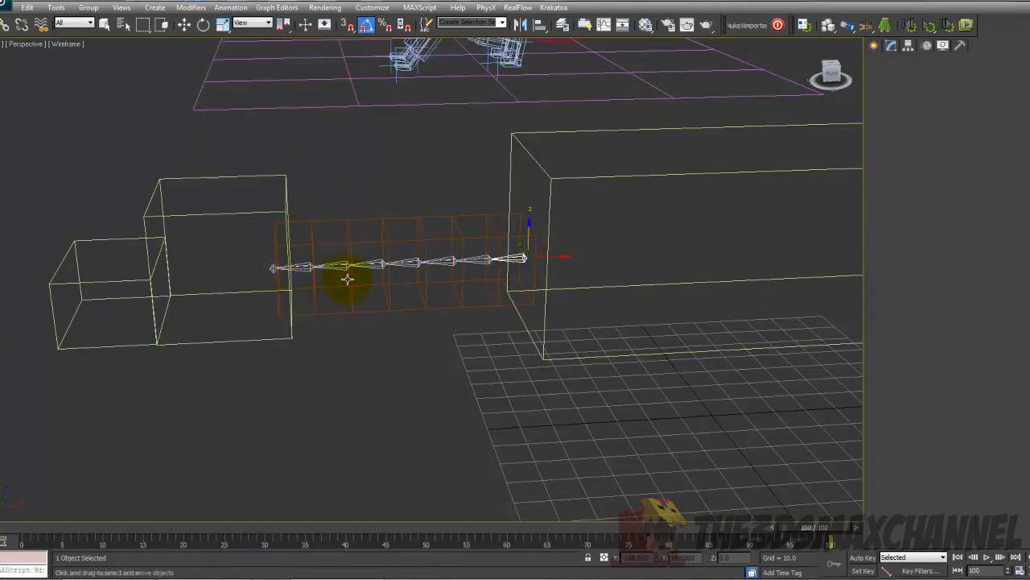
# Try moving the IK goal at the head end to test the neck's bending in shaded view, and undo the move.
pyautogui.moveTo(290, 254)
pyautogui.mouseDown()
pyautogui.moveTo(306, 235)
pyautogui.moveTo(298, 252)
pyautogui.moveTo(340, 265)
pyautogui.moveTo(323, 213)
pyautogui.moveTo(331, 282)
pyautogui.mouseUp()
pyautogui.press('F3')
pyautogui.moveTo(330, 281)
pyautogui.keyDown('alt'); pyautogui.mouseDown(button='middle')
pyautogui.moveTo(407, 274)
pyautogui.moveTo(478, 301)
pyautogui.moveTo(451, 320)
pyautogui.moveTo(379, 231)
pyautogui.moveTo(350, 237)
pyautogui.moveTo(399, 258)
pyautogui.moveTo(409, 290)
pyautogui.moveTo(389, 256)
pyautogui.mouseUp(button='middle'); pyautogui.keyUp('alt')
pyautogui.hotkey('ctrl', 'z')
pyautogui.press('F3')
pyautogui.scroll(-3, 389, 256)
pyautogui.scroll(6, 421, 247)
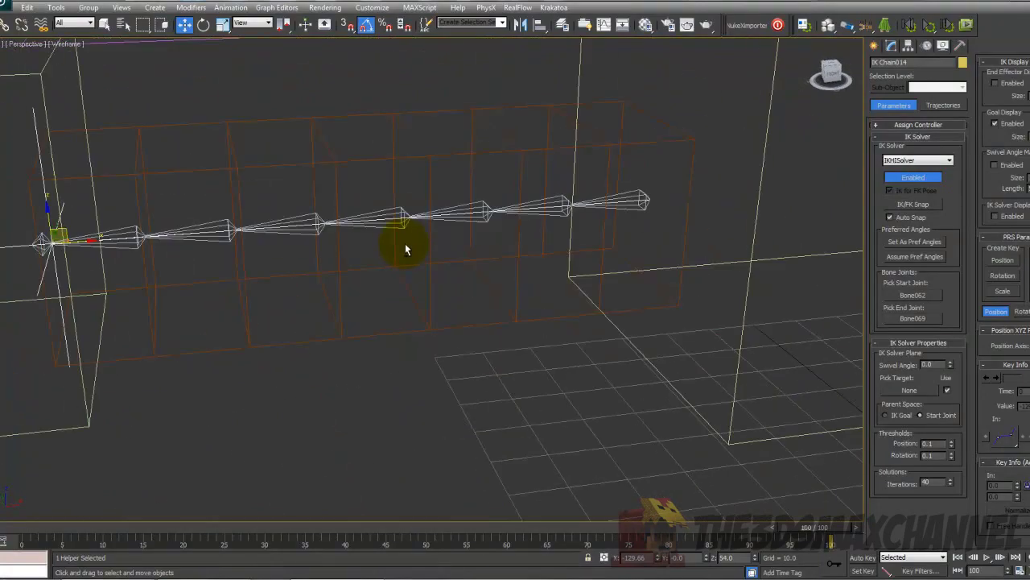
# Undo the neck's IK chain and rotate the second bone from the body slightly to give the neck a bend.
pyautogui.hotkey('ctrl', 'z')
pyautogui.moveTo(405, 242)
pyautogui.keyDown('alt'); pyautogui.mouseDown(button='middle')
pyautogui.moveTo(405, 223)
pyautogui.moveTo(395, 231)
pyautogui.mouseUp(button='middle'); pyautogui.keyUp('alt')
pyautogui.scroll(-4, 405, 223)
pyautogui.keyDown('alt'); pyautogui.moveTo(487, 247); pyautogui.dragTo(492, 248, button='middle'); pyautogui.keyUp('alt')
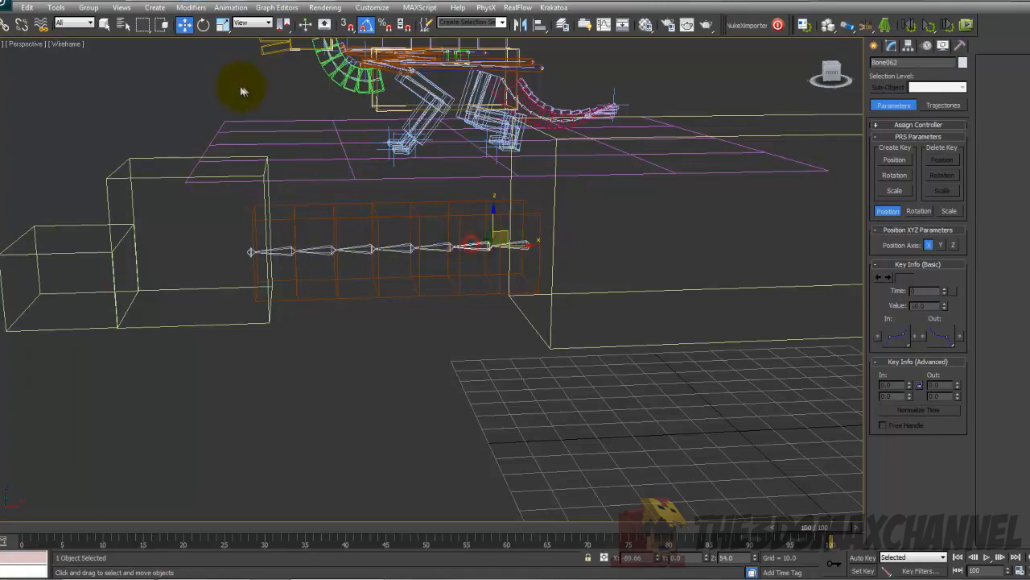
pyautogui.scroll(3, 405, 185)
pyautogui.click(204, 25)
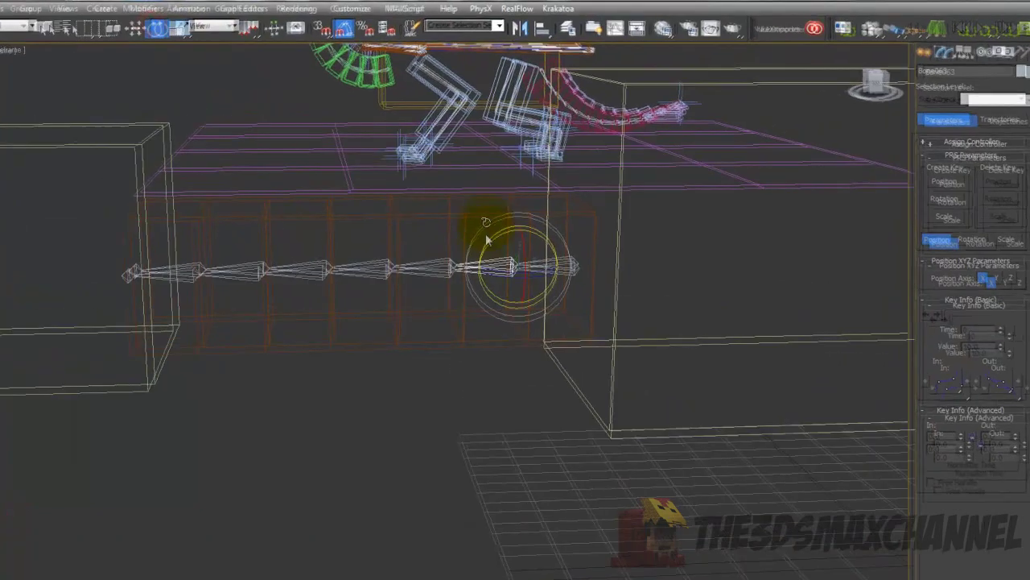
pyautogui.moveTo(482, 233); pyautogui.dragTo(490, 232)
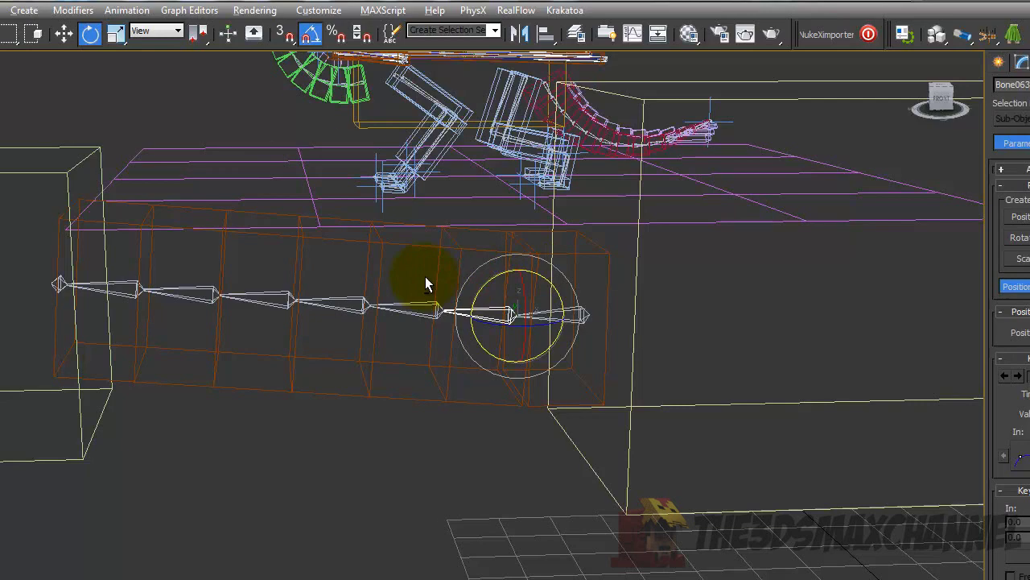
pyautogui.keyDown('alt'); pyautogui.moveTo(426, 284); pyautogui.dragTo(429, 275, button='middle'); pyautogui.keyUp('alt')
# Apply an HI Solver IK chain from the root bone at the body to the pre-bent neck's end bone.
pyautogui.click(556, 309)
pyautogui.click(149, 12)
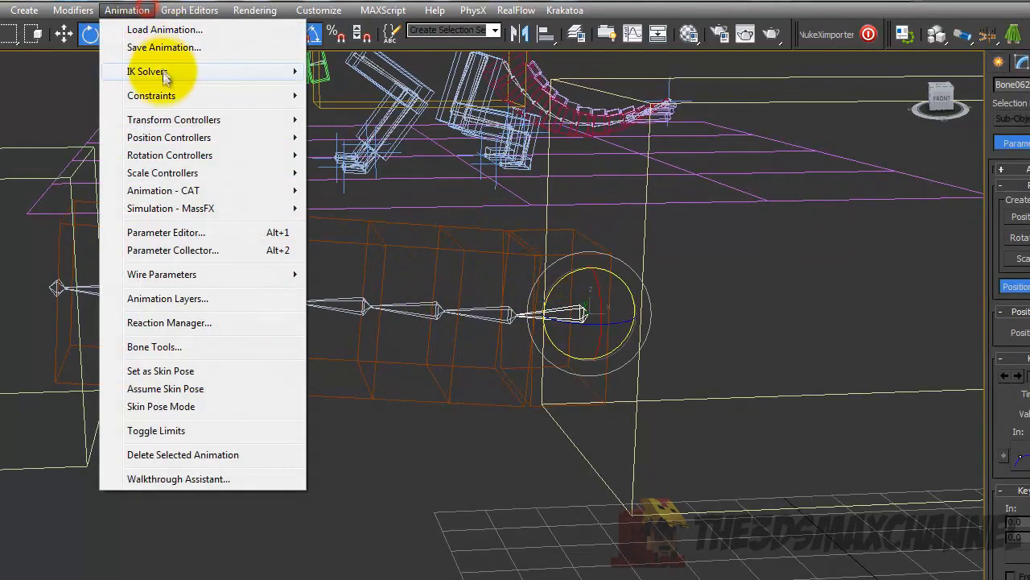
pyautogui.moveTo(166, 69)
pyautogui.click(378, 71)
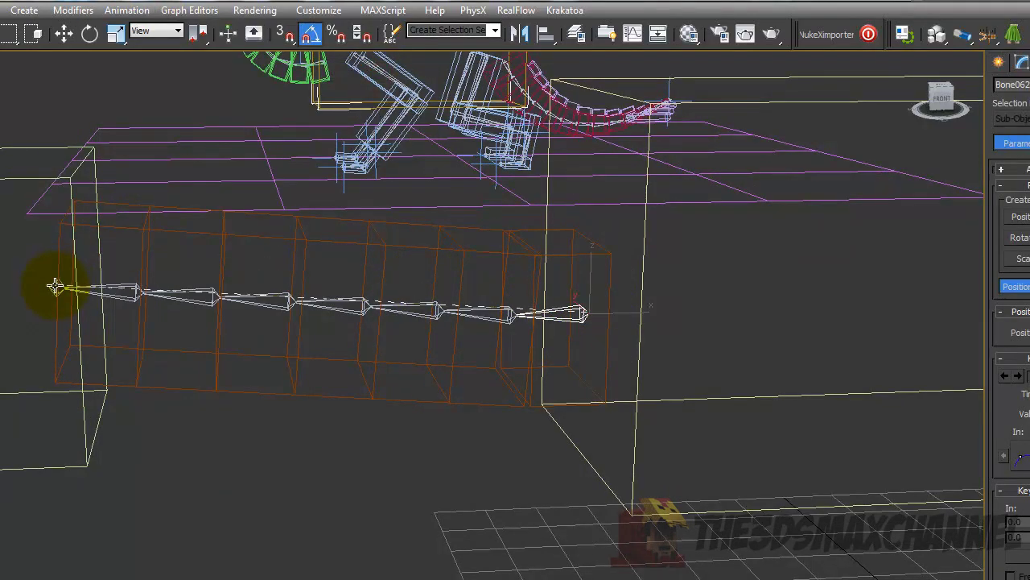
pyautogui.click(54, 287)
# Lower the IK goal to X -130.845, Z 53.9 so the neck lies straight between head and body.
pyautogui.moveTo(87, 273)
pyautogui.mouseDown()
pyautogui.moveTo(156, 260)
pyautogui.moveTo(120, 269)
pyautogui.moveTo(107, 250)
pyautogui.moveTo(92, 281)
pyautogui.moveTo(120, 233)
pyautogui.moveTo(88, 287)
pyautogui.moveTo(91, 322)
pyautogui.moveTo(77, 316)
pyautogui.moveTo(89, 307)
pyautogui.moveTo(69, 318)
pyautogui.moveTo(78, 311)
pyautogui.mouseUp()
pyautogui.press('F3')
pyautogui.press('F3')
pyautogui.press('F3')
pyautogui.press('F3')
pyautogui.press('F3')
pyautogui.press('F3')
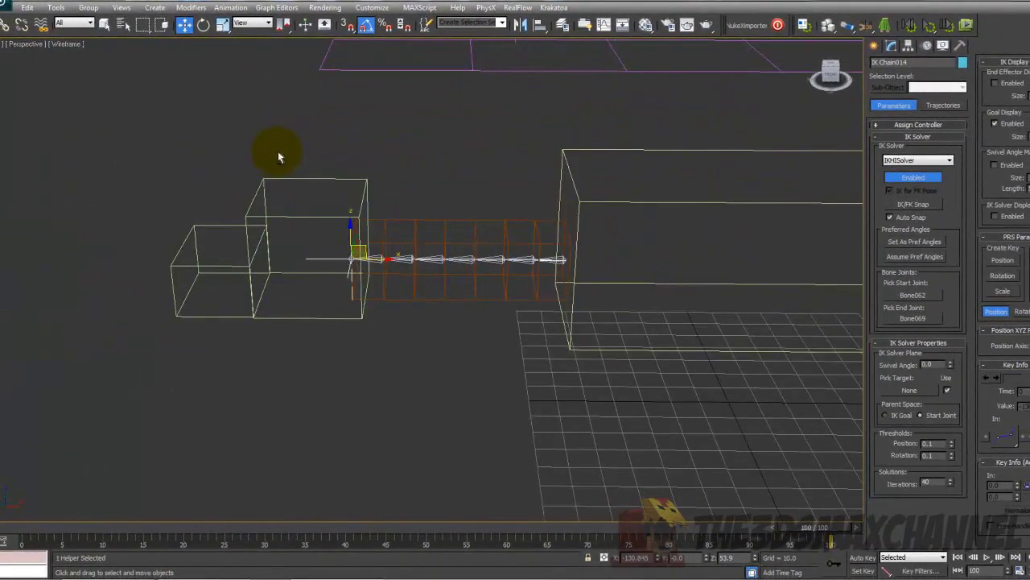
# Try raising the IK goal in shaded view to test the neck's bending, and cancel the move.
pyautogui.keyDown('alt'); pyautogui.moveTo(279, 154); pyautogui.dragTo(341, 161, button='middle'); pyautogui.keyUp('alt')
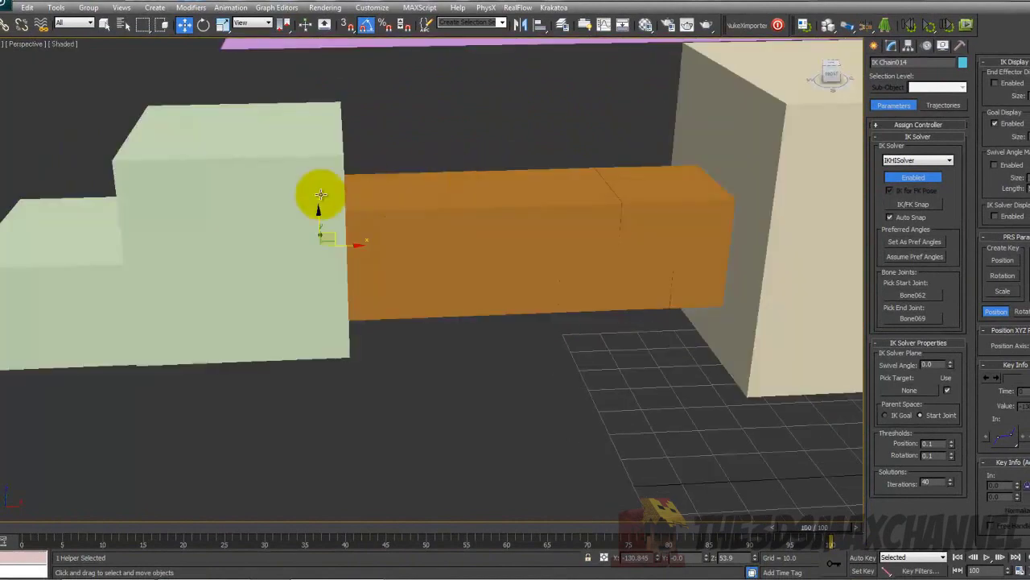
pyautogui.keyDown('alt'); pyautogui.moveTo(315, 202); pyautogui.dragTo(347, 184, button='middle'); pyautogui.keyUp('alt')
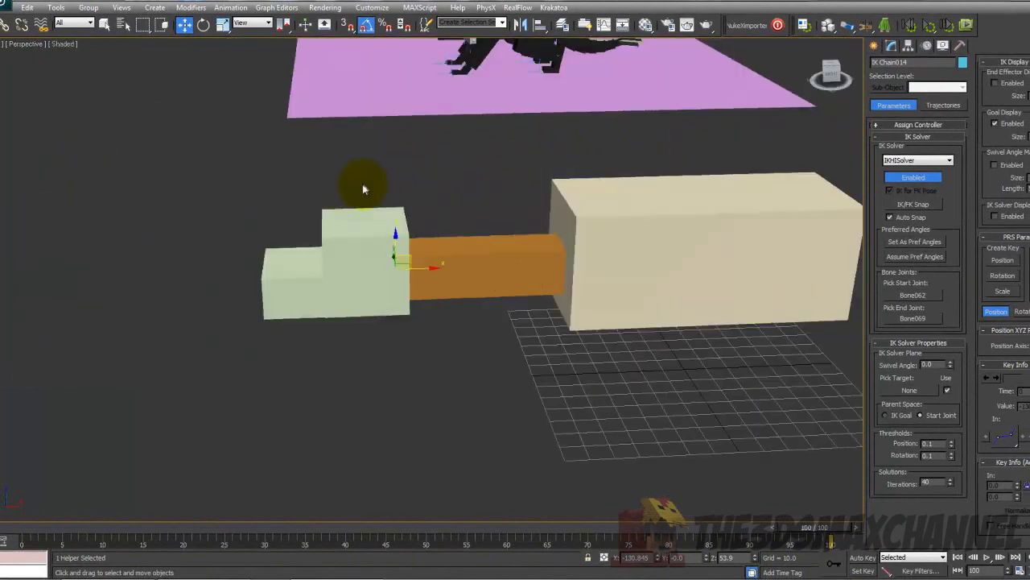
pyautogui.keyDown('alt'); pyautogui.moveTo(362, 180); pyautogui.dragTo(362, 164, button='middle'); pyautogui.keyUp('alt')
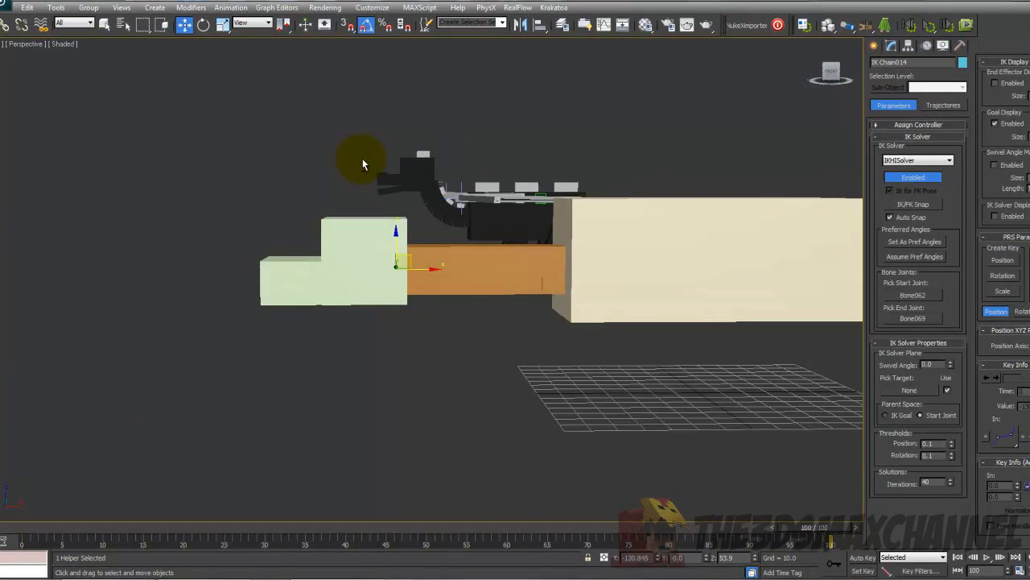
pyautogui.moveTo(395, 264); pyautogui.dragTo(396, 237)
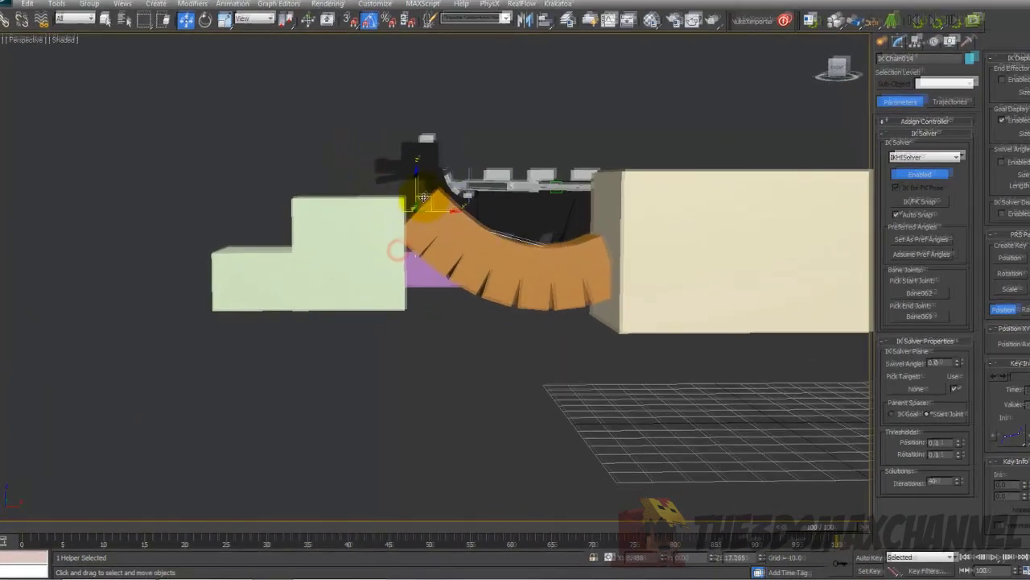
pyautogui.moveTo(423, 197)
pyautogui.mouseDown()
pyautogui.moveTo(410, 209)
pyautogui.moveTo(433, 206)
pyautogui.mouseUp()
pyautogui.rightClick(435, 206)
pyautogui.keyDown('alt'); pyautogui.moveTo(441, 208); pyautogui.dragTo(440, 212, button='middle'); pyautogui.keyUp('alt')
pyautogui.moveTo(440, 212); pyautogui.dragTo(432, 212, button='middle')
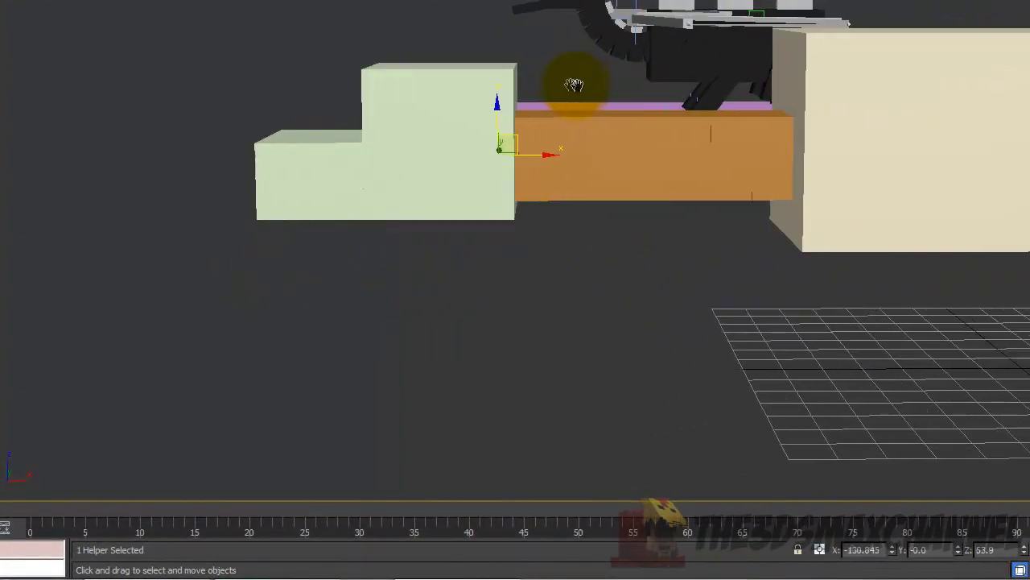
pyautogui.moveTo(581, 85); pyautogui.dragTo(449, 126, button='middle')
# Animate the neck bending up with Auto Key by moving the IK goal to X -117.091, Z 69.414 at frame 100.
pyautogui.press('F3')
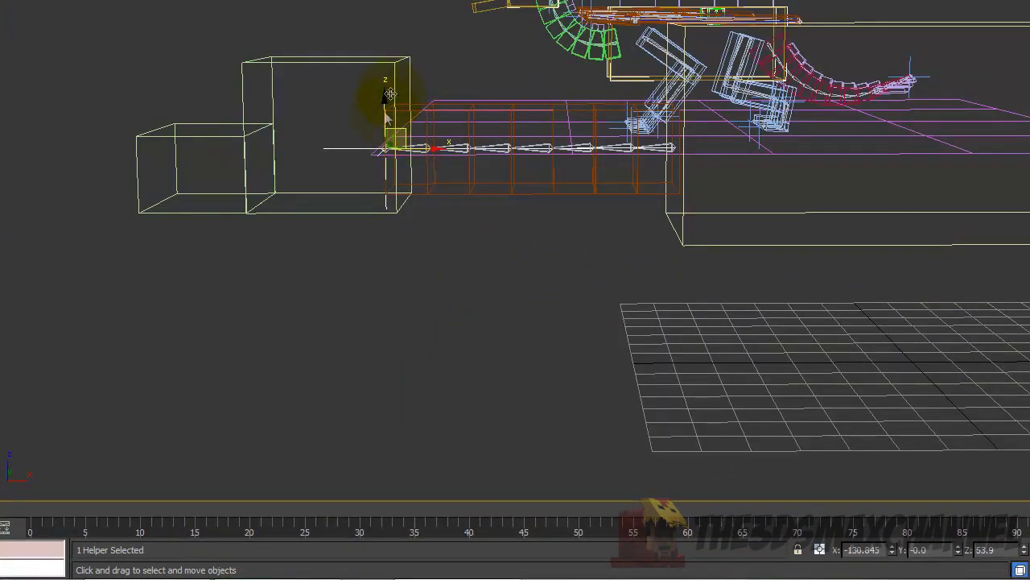
pyautogui.click(4, 508)
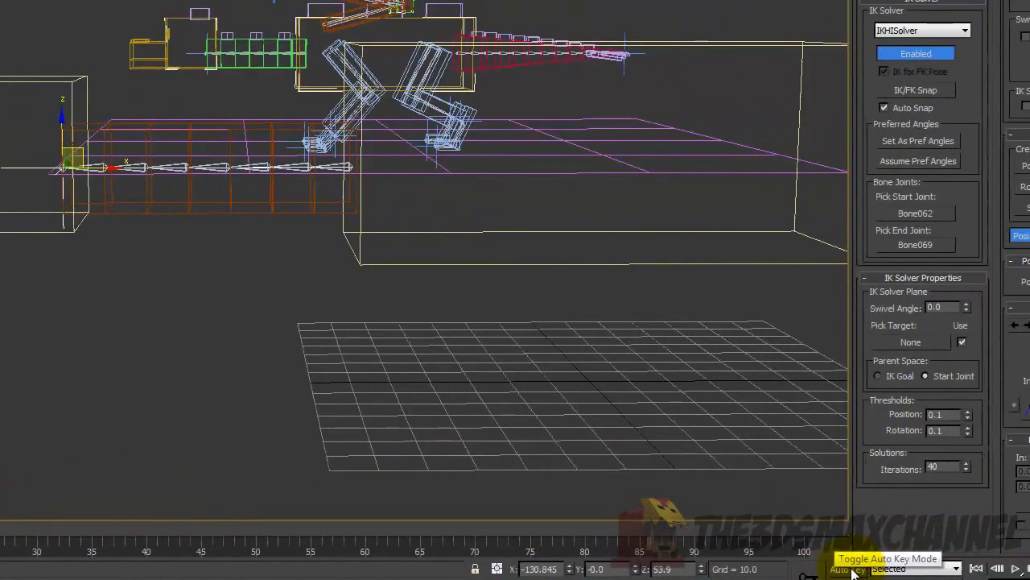
pyautogui.click(852, 569)
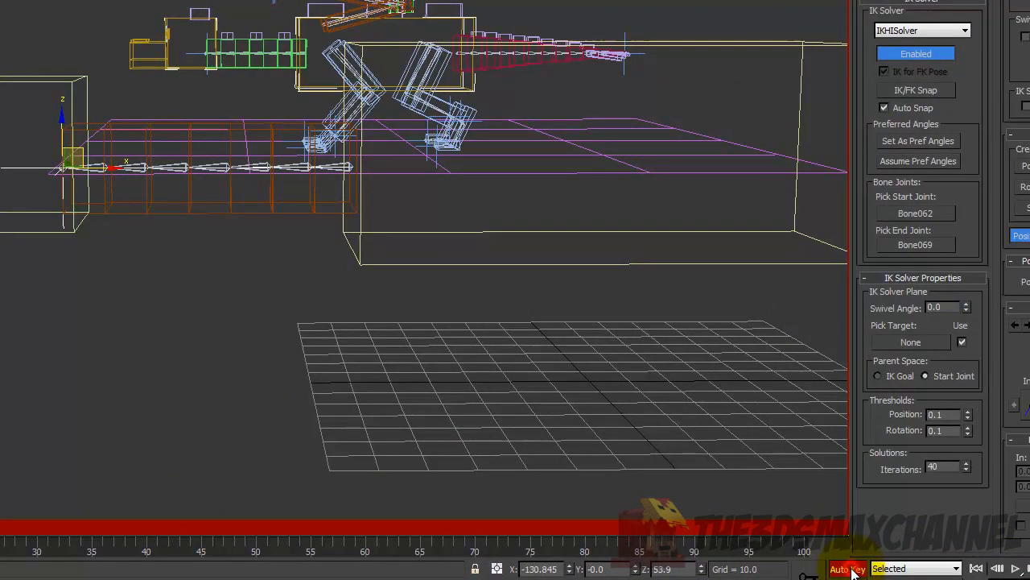
pyautogui.click(841, 528)
pyautogui.moveTo(77, 147)
pyautogui.mouseDown()
pyautogui.moveTo(147, 96)
pyautogui.moveTo(156, 74)
pyautogui.moveTo(136, 86)
pyautogui.mouseUp()
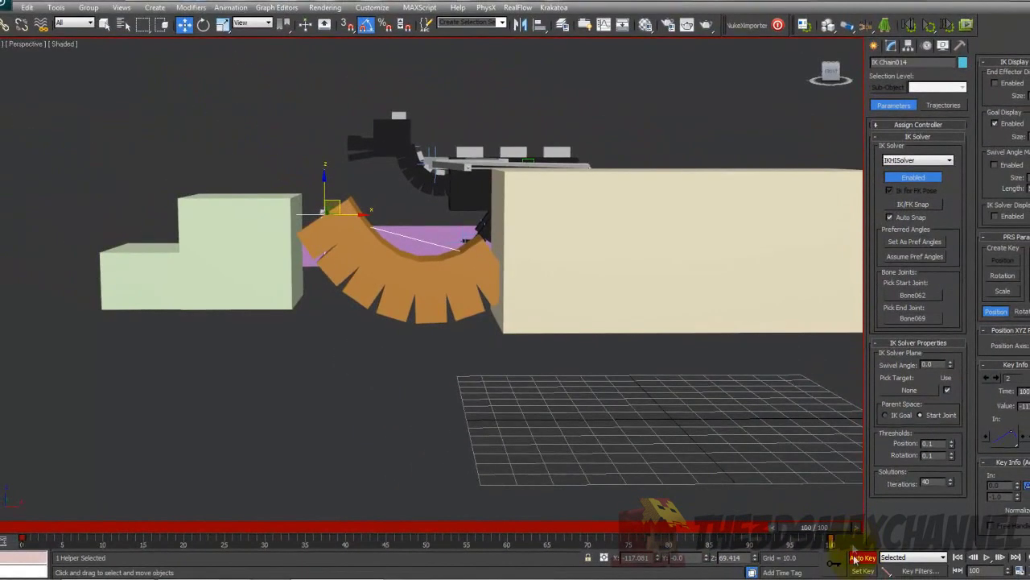
pyautogui.click(855, 558)
pyautogui.moveTo(842, 529); pyautogui.dragTo(892, 556)
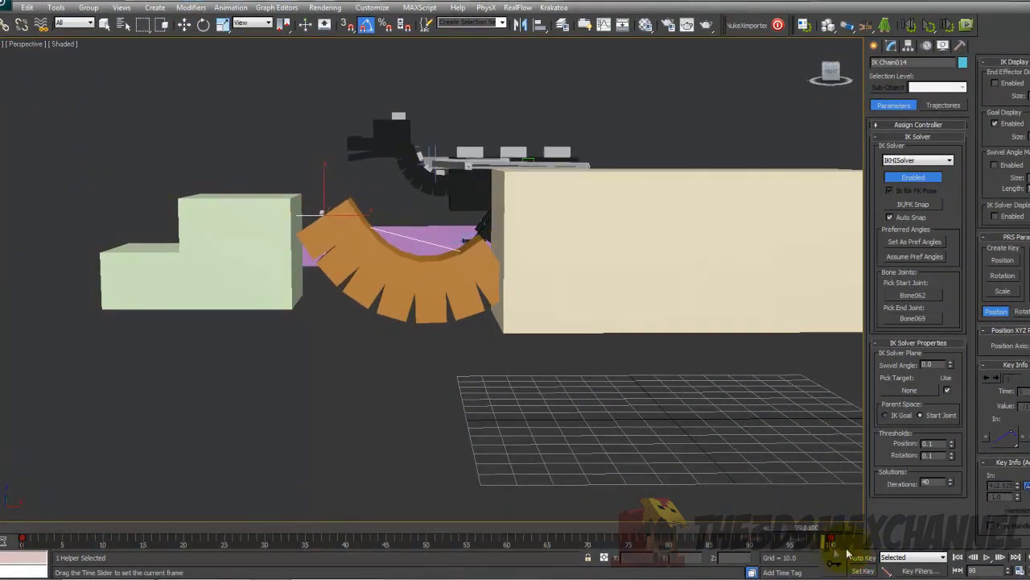
pyautogui.moveTo(593, 368); pyautogui.dragTo(535, 365, button='middle')
pyautogui.scroll(2, 536, 365)
pyautogui.scroll(2, 536, 365)
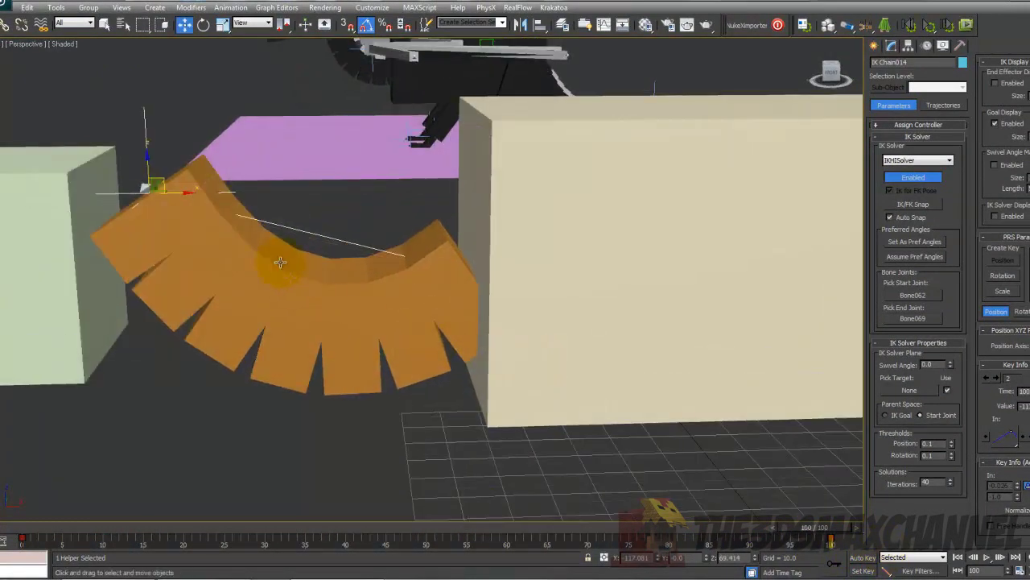
# Move the root bone and the IK goal together along X toward the body to push the neck into it.
pyautogui.press('F3')
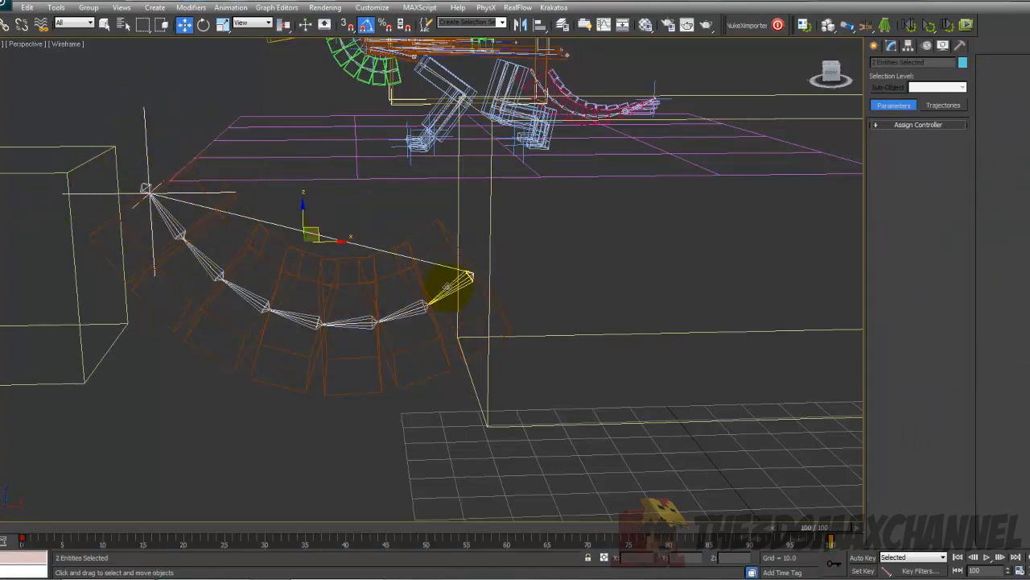
pyautogui.moveTo(336, 238); pyautogui.dragTo(366, 236)
pyautogui.press('F3')
pyautogui.press('F3')
pyautogui.press('F3')
pyautogui.keyDown('alt'); pyautogui.moveTo(368, 231); pyautogui.dragTo(403, 276, button='middle'); pyautogui.keyUp('alt')
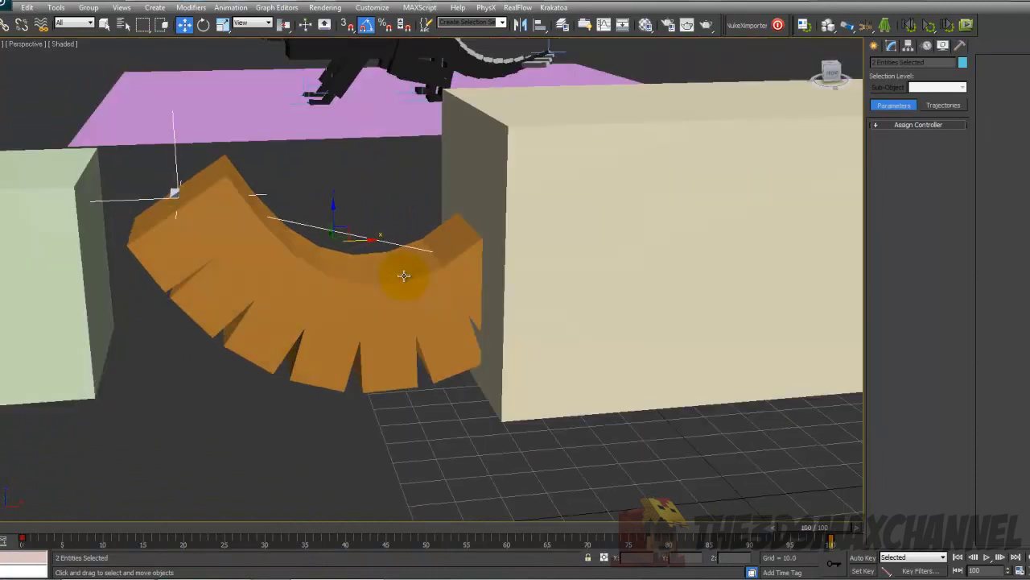
# Return to frame 0 and move the larger head box along X to -141.315 so it meets the neck.
pyautogui.moveTo(23, 530); pyautogui.dragTo(307, 539)
pyautogui.moveTo(178, 526); pyautogui.dragTo(50, 495)
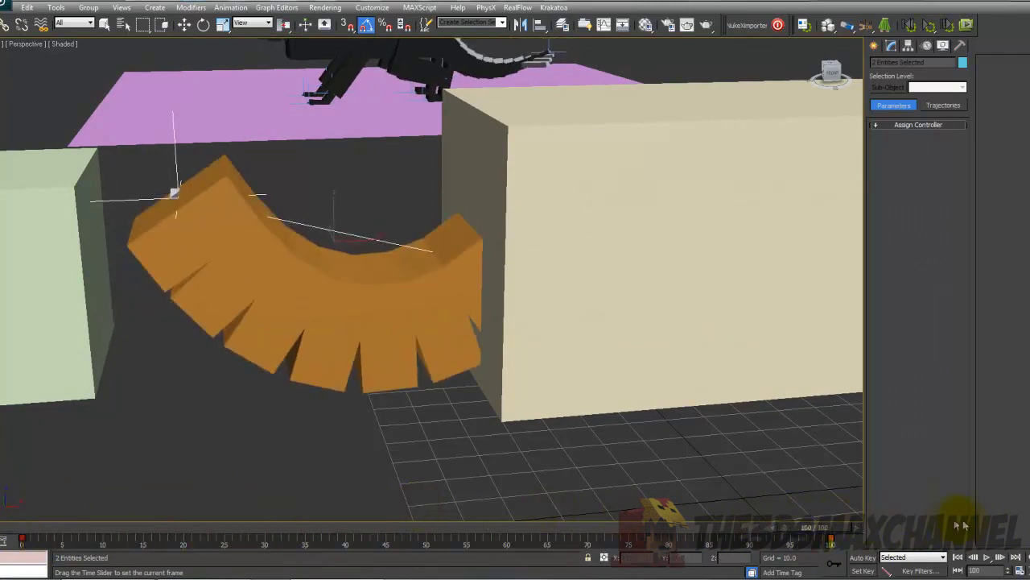
pyautogui.press('w')
pyautogui.moveTo(137, 368); pyautogui.dragTo(230, 354, button='middle')
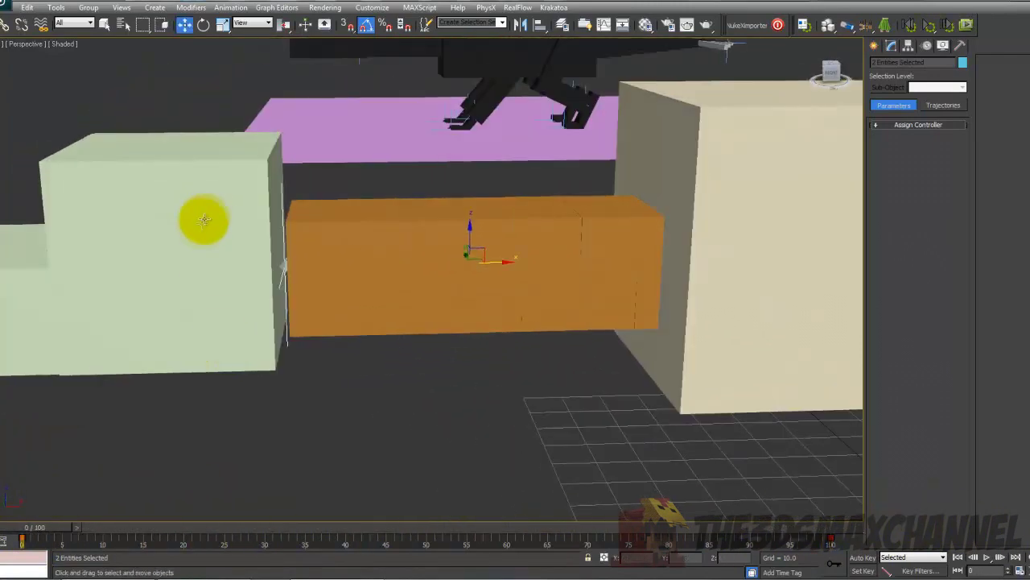
pyautogui.click(204, 219)
pyautogui.press('F3')
pyautogui.click(280, 212)
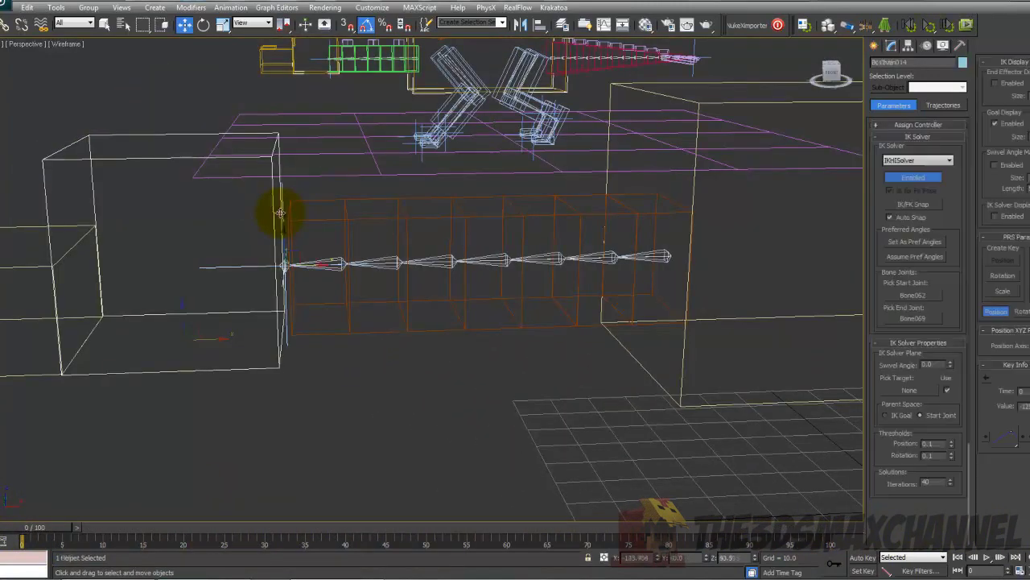
pyautogui.moveTo(295, 267); pyautogui.dragTo(322, 274, button='middle')
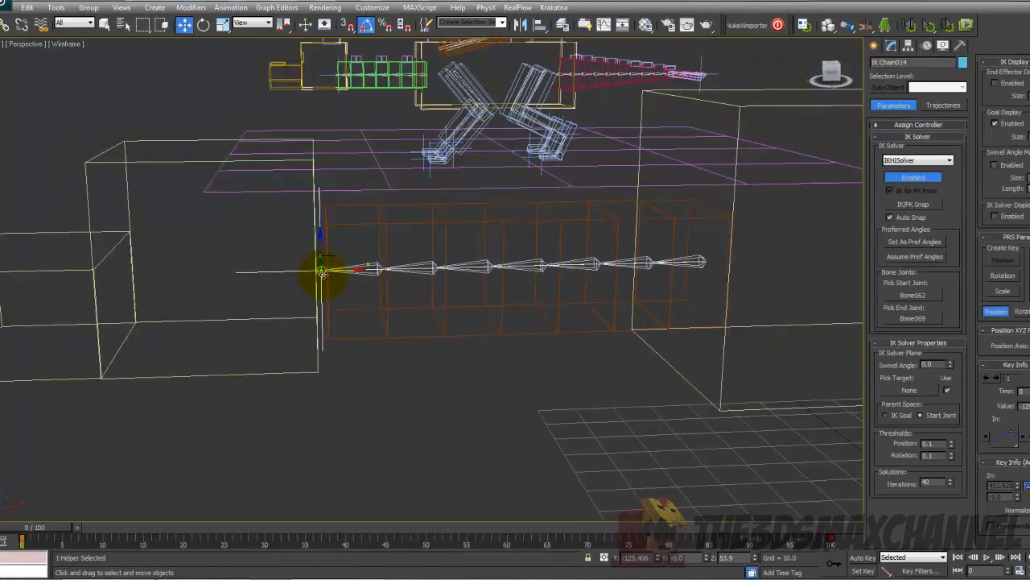
pyautogui.click(224, 162)
pyautogui.press('F3')
pyautogui.moveTo(257, 345); pyautogui.dragTo(269, 345)
pyautogui.moveTo(269, 346)
pyautogui.keyDown('alt'); pyautogui.mouseDown(button='middle')
pyautogui.moveTo(242, 322)
pyautogui.moveTo(368, 317)
pyautogui.moveTo(319, 279)
pyautogui.mouseUp(button='middle'); pyautogui.keyUp('alt')
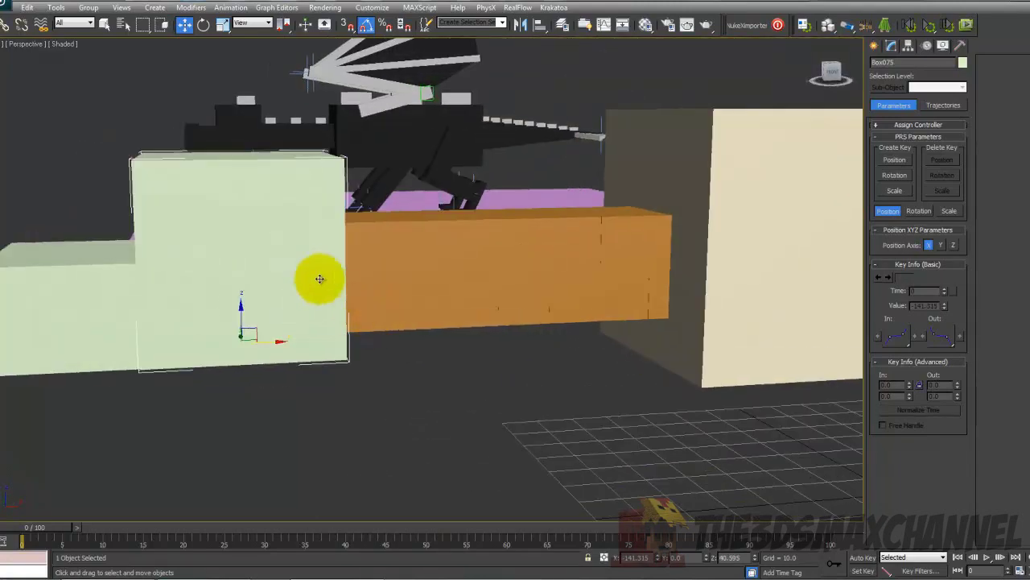
# Link the neck's IK goal to the larger head box.
pyautogui.press('F3')
pyautogui.click(289, 271)
pyautogui.click(5, 24)
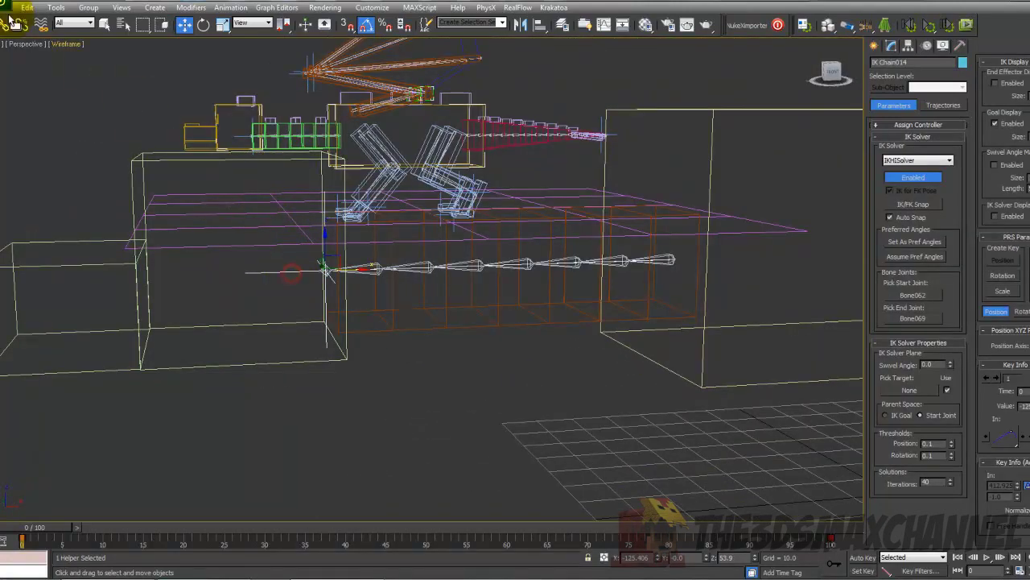
pyautogui.keyDown('alt'); pyautogui.moveTo(254, 264); pyautogui.dragTo(295, 269, button='middle'); pyautogui.keyUp('alt')
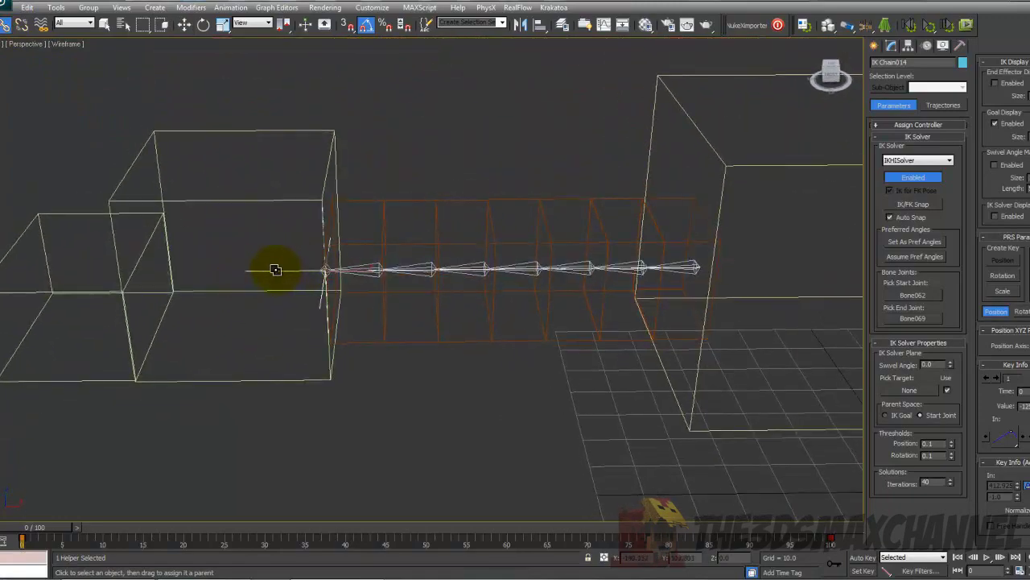
pyautogui.moveTo(271, 257); pyautogui.dragTo(259, 201)
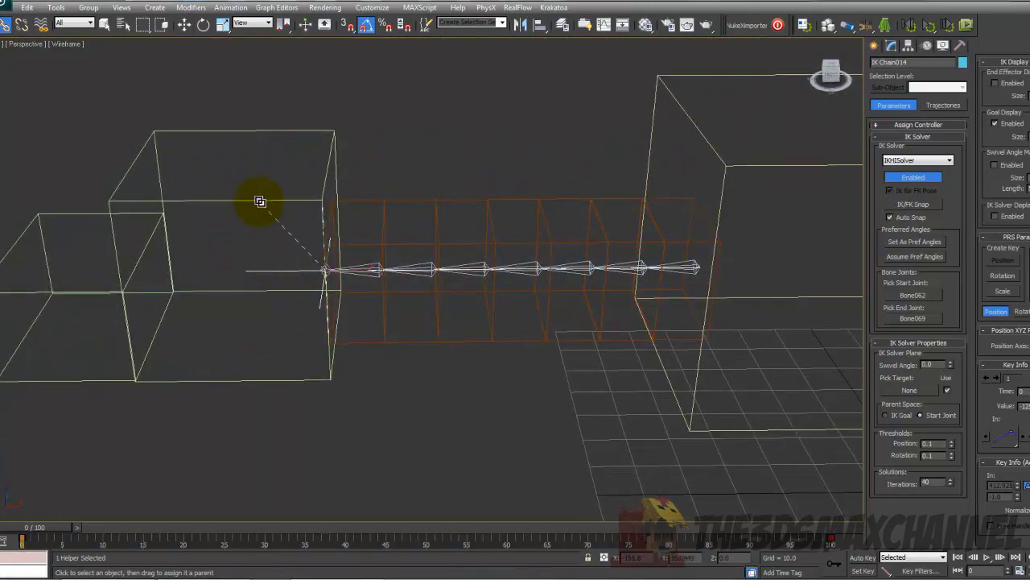
# Try moving the larger head box around to test how the linked neck follows, and cancel the move.
pyautogui.click(214, 132)
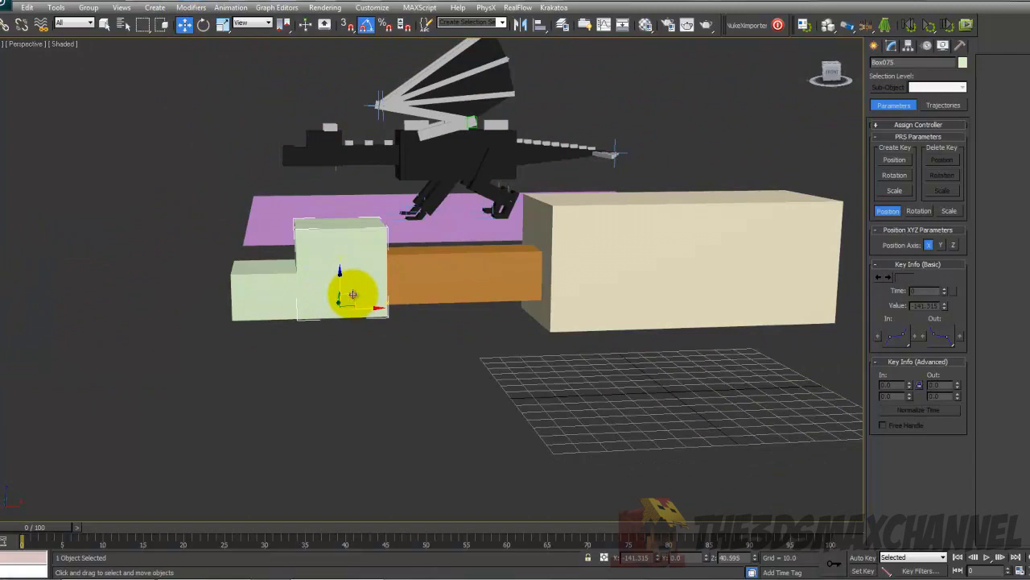
pyautogui.moveTo(353, 295); pyautogui.dragTo(344, 271)
pyautogui.keyDown('alt'); pyautogui.moveTo(344, 271); pyautogui.dragTo(318, 263, button='middle'); pyautogui.keyUp('alt')
pyautogui.moveTo(341, 268); pyautogui.dragTo(386, 271)
pyautogui.keyDown('alt'); pyautogui.moveTo(386, 271); pyautogui.dragTo(368, 283, button='middle'); pyautogui.keyUp('alt')
pyautogui.scroll(-5, 368, 282)
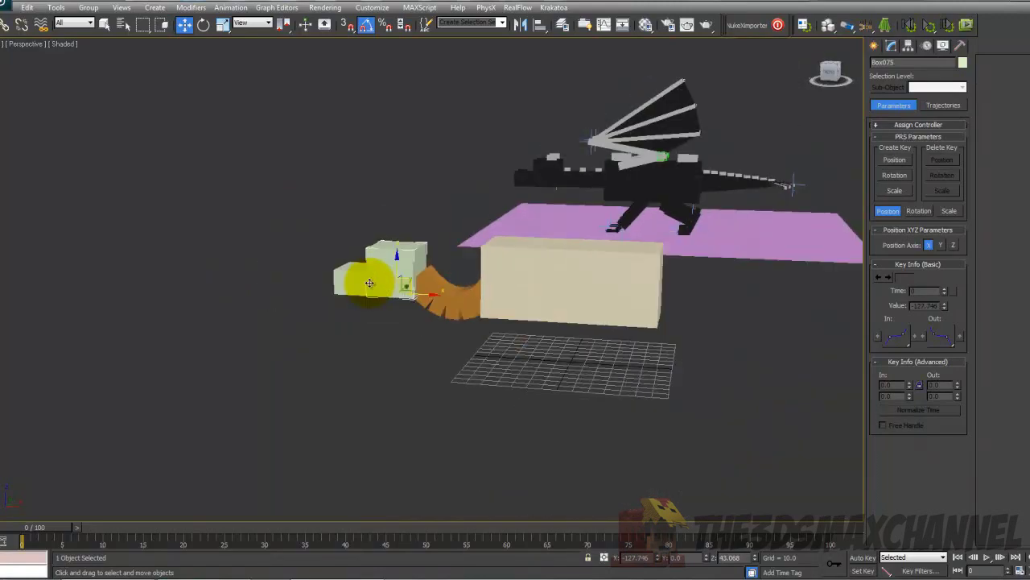
pyautogui.moveTo(370, 283); pyautogui.dragTo(367, 275)
pyautogui.keyDown('alt'); pyautogui.moveTo(366, 274); pyautogui.dragTo(378, 272, button='middle'); pyautogui.keyUp('alt')
pyautogui.scroll(3, 378, 272)
pyautogui.moveTo(378, 272); pyautogui.dragTo(386, 276)
pyautogui.keyDown('alt'); pyautogui.moveTo(386, 276); pyautogui.dragTo(402, 271, button='middle'); pyautogui.keyUp('alt')
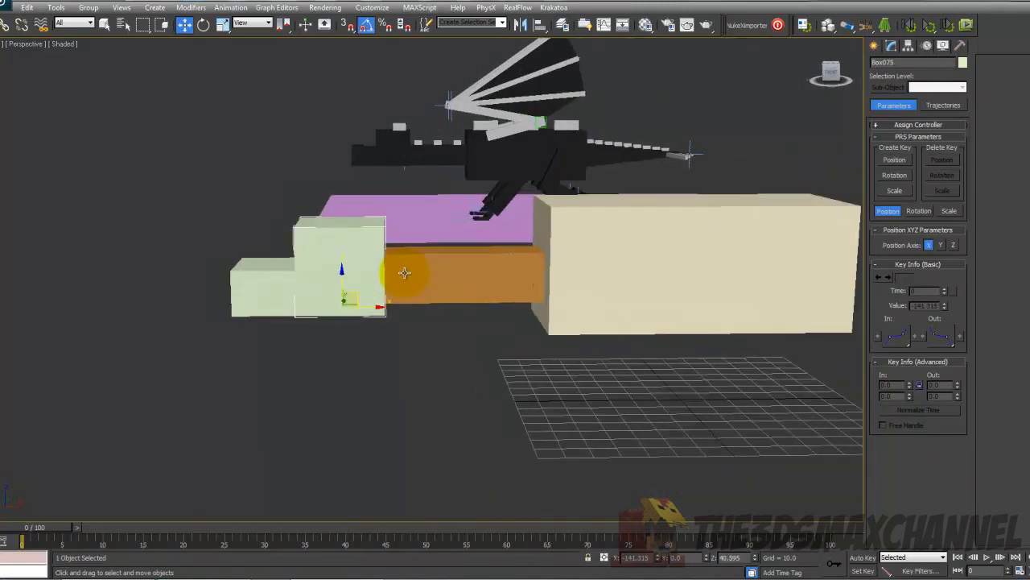
# Try shifting the larger head box along X in wireframe view, and undo the shift.
pyautogui.press('F3')
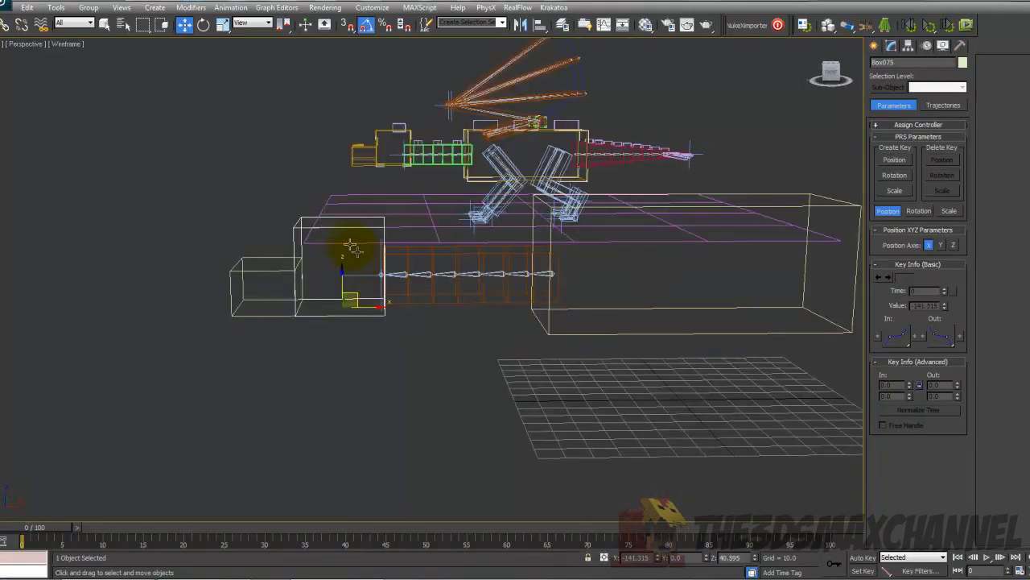
pyautogui.click(16, 28)
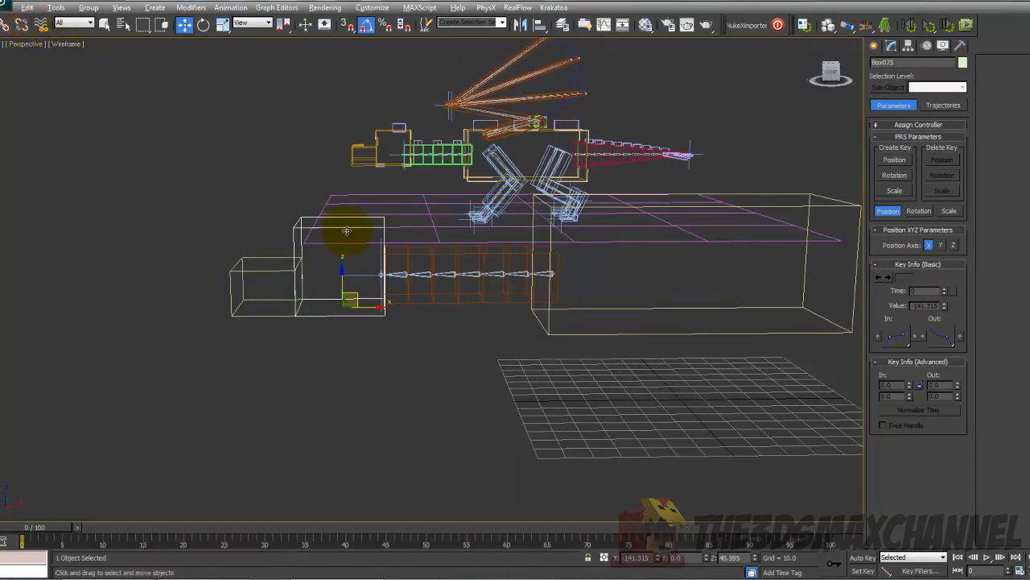
pyautogui.scroll(3, 354, 231)
pyautogui.keyDown('alt'); pyautogui.moveTo(363, 206); pyautogui.dragTo(371, 217, button='middle'); pyautogui.keyUp('alt')
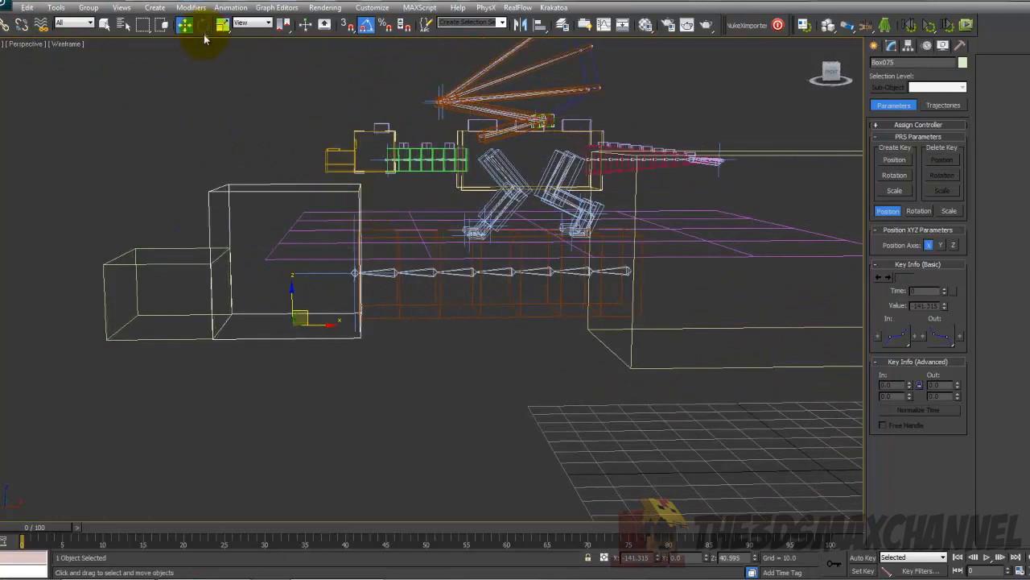
pyautogui.moveTo(322, 326); pyautogui.dragTo(338, 327)
pyautogui.hotkey('ctrl', 'z')
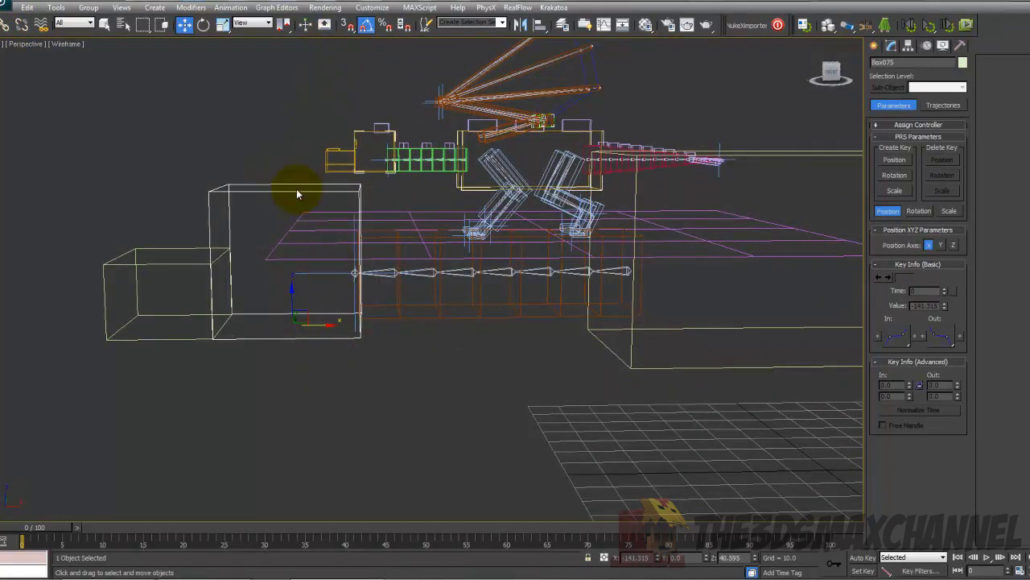
# Unlink the neck's IK goal from the larger head box, then try shifting the goal along X and undo the shift.
pyautogui.click(316, 279)
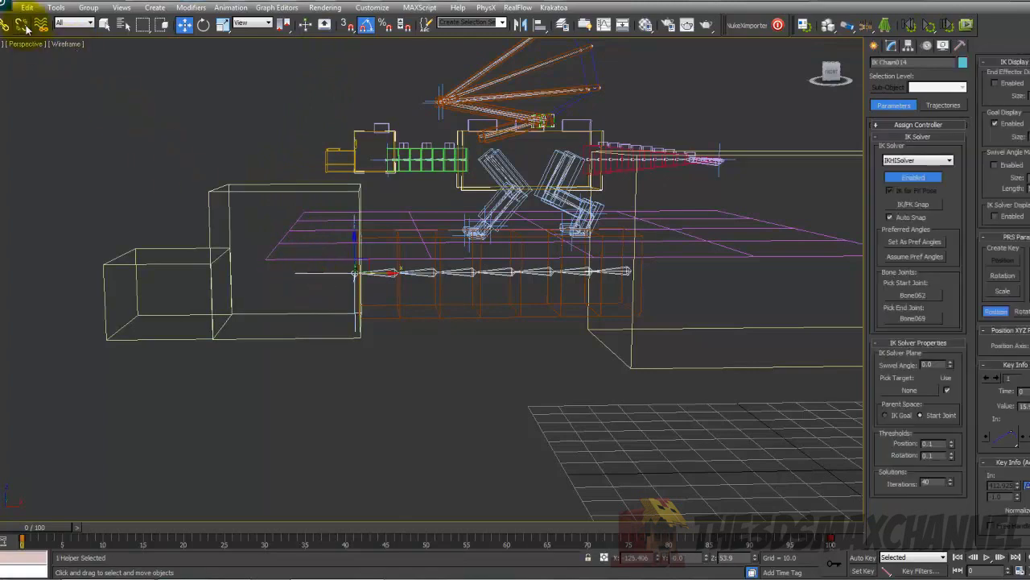
pyautogui.click(270, 193)
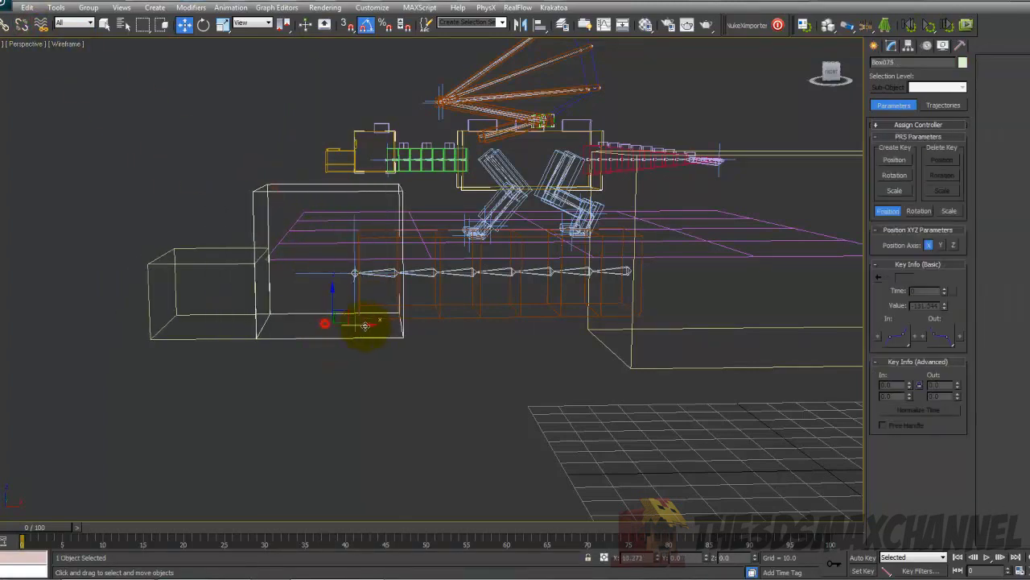
pyautogui.click(322, 273)
pyautogui.scroll(5, 324, 285)
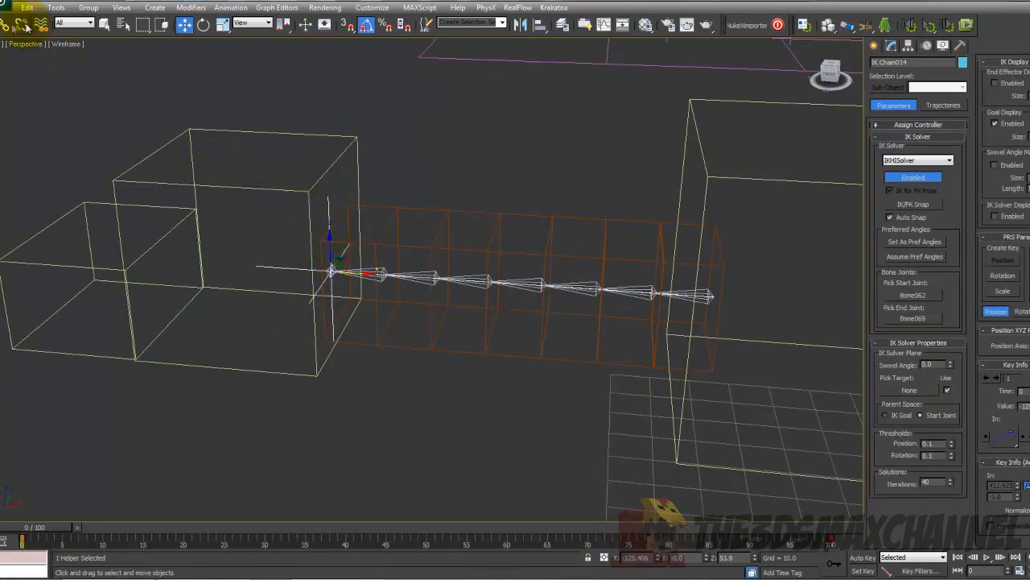
pyautogui.moveTo(355, 271)
pyautogui.mouseDown()
pyautogui.moveTo(387, 273)
pyautogui.moveTo(373, 273)
pyautogui.mouseUp()
pyautogui.hotkey('ctrl', 'z')
# Move the larger head box along X to -135.923 so it overlaps the front end of the neck.
pyautogui.click(204, 193)
pyautogui.click(204, 193)
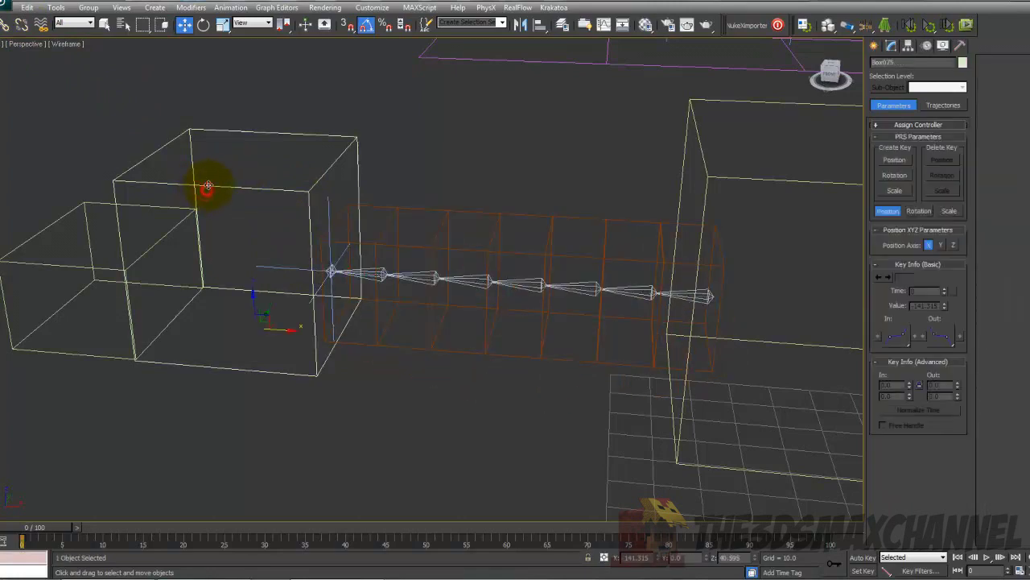
pyautogui.moveTo(280, 328); pyautogui.dragTo(309, 332)
pyautogui.press('F3')
pyautogui.press('F3')
pyautogui.press('F3')
# Examine the neck bones and the overlap between head and neck in wireframe and shaded display.
pyautogui.keyDown('alt'); pyautogui.moveTo(324, 329); pyautogui.dragTo(398, 274, button='middle'); pyautogui.keyUp('alt')
pyautogui.scroll(3, 419, 271)
pyautogui.moveTo(494, 260)
pyautogui.keyDown('alt'); pyautogui.mouseDown(button='middle')
pyautogui.moveTo(570, 258)
pyautogui.moveTo(481, 261)
pyautogui.moveTo(426, 283)
pyautogui.mouseUp(button='middle'); pyautogui.keyUp('alt')
pyautogui.scroll(-3, 570, 258)
pyautogui.press('F3')
pyautogui.click(605, 262)
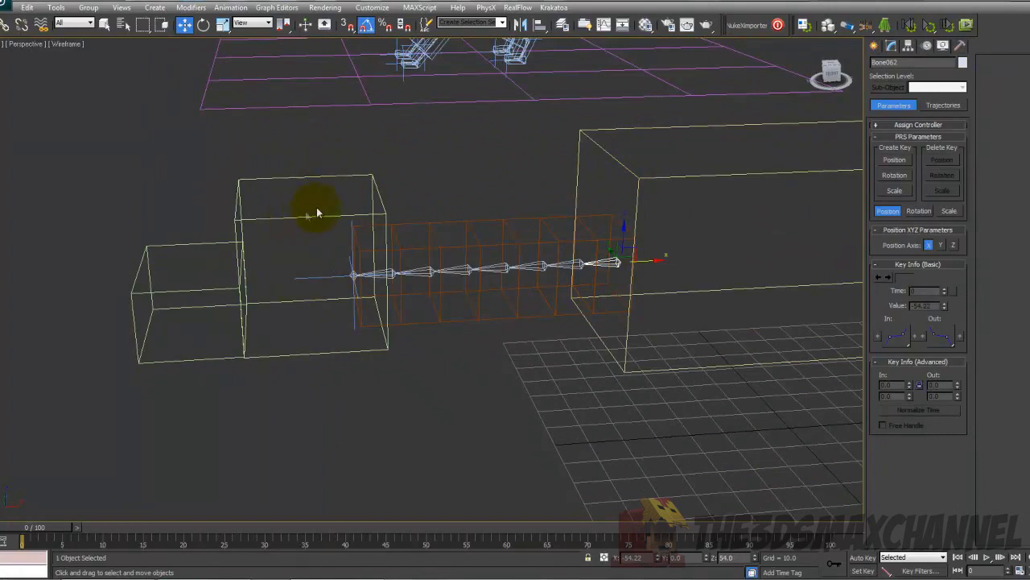
pyautogui.click(343, 213)
pyautogui.press('F3')
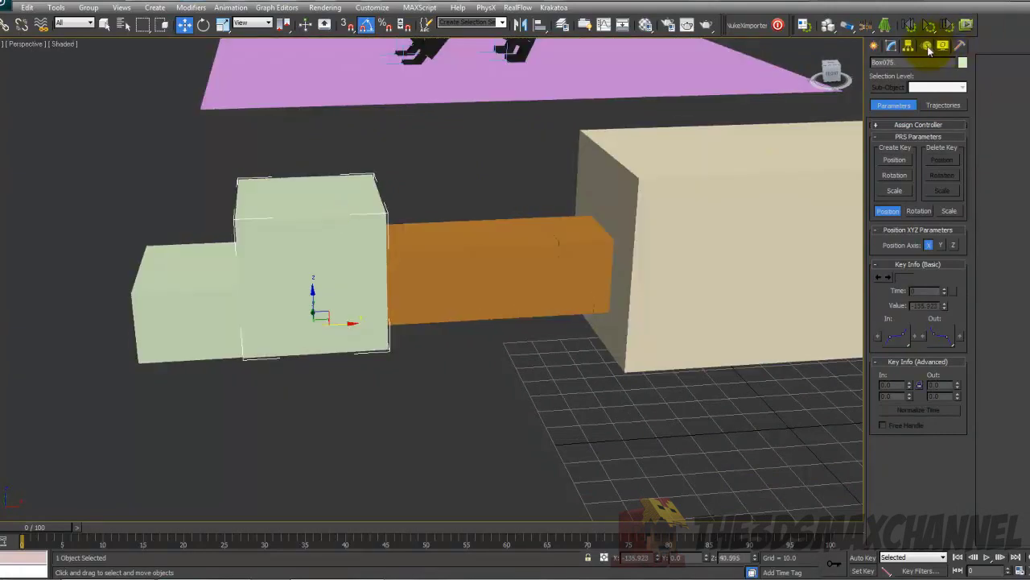
pyautogui.scroll(6, 554, 150)
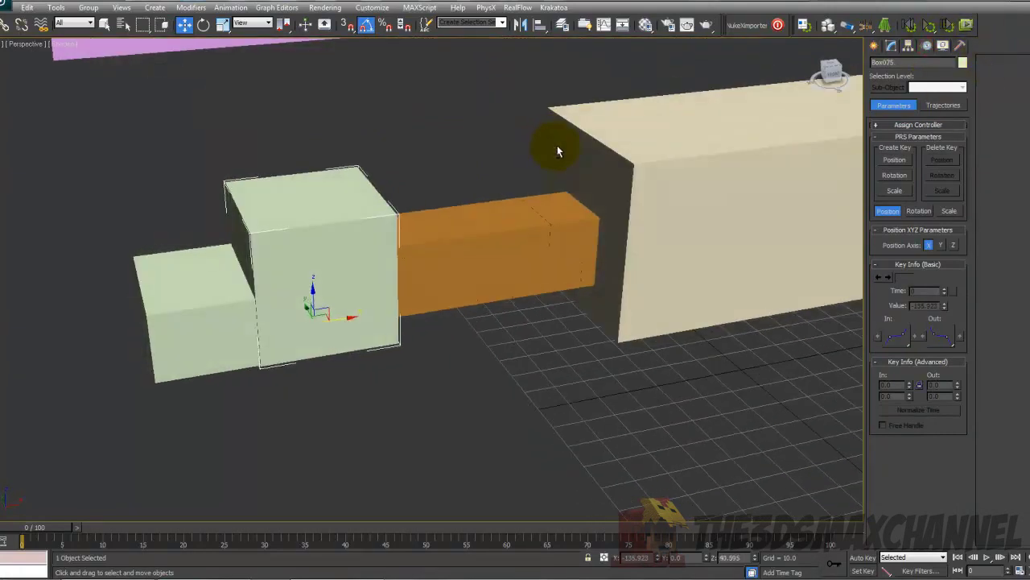
pyautogui.scroll(-6, 552, 148)
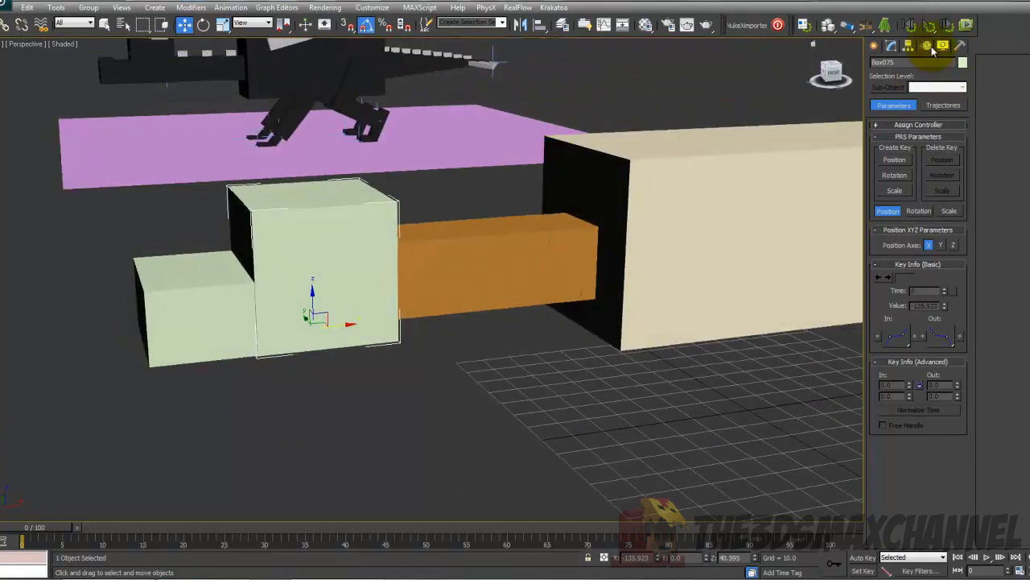
# Show the controller assignment list in the larger head box's motion parameters and return to wireframe display.
pyautogui.click(940, 46)
pyautogui.click(909, 47)
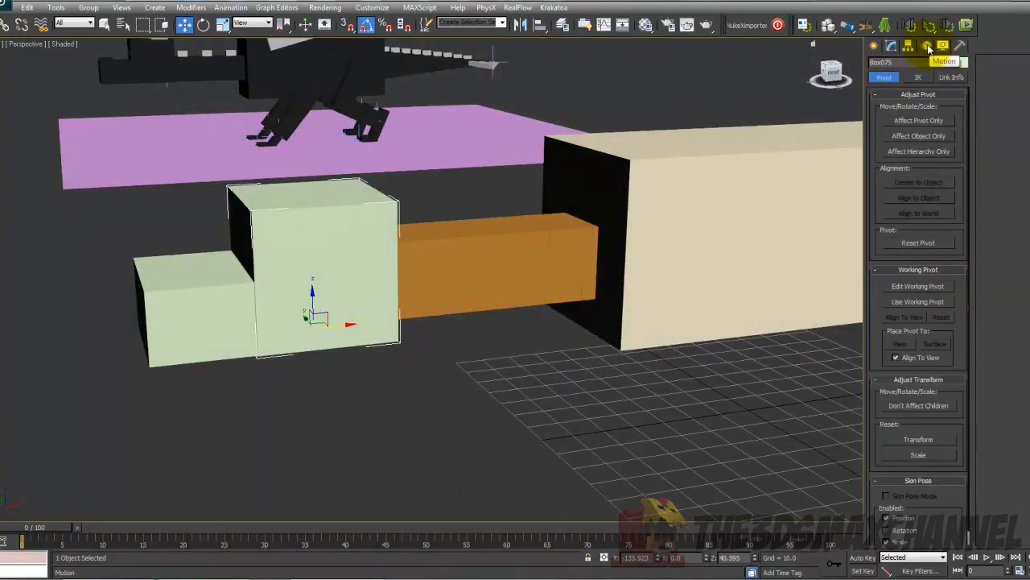
pyautogui.click(927, 50)
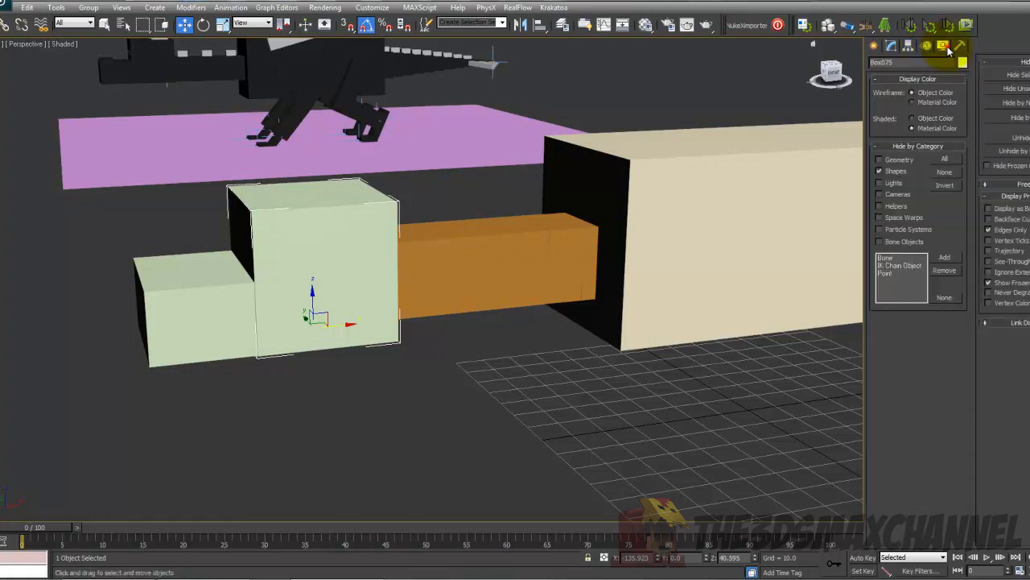
pyautogui.click(910, 46)
pyautogui.click(928, 46)
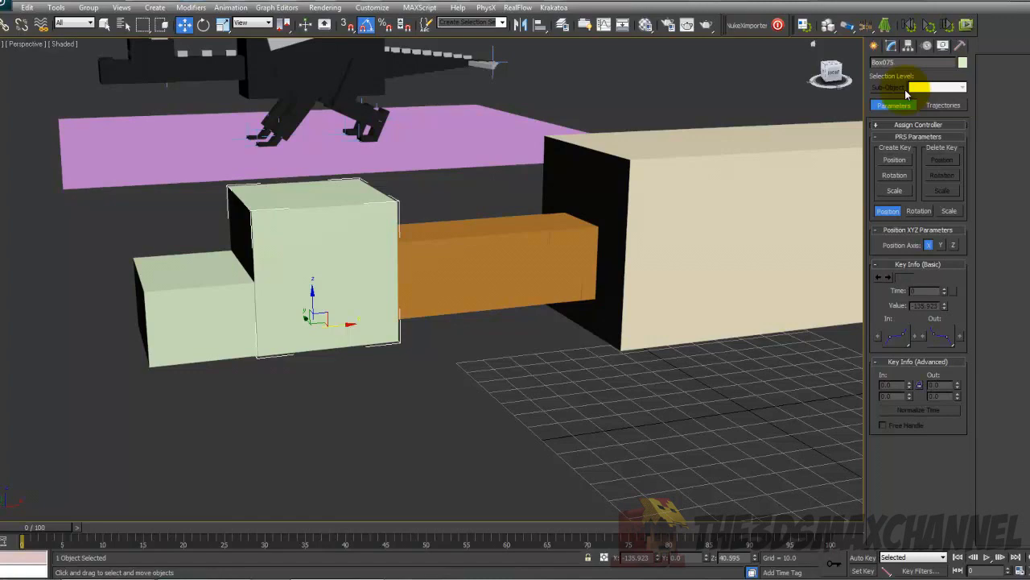
pyautogui.click(883, 126)
pyautogui.scroll(-2, 578, 150)
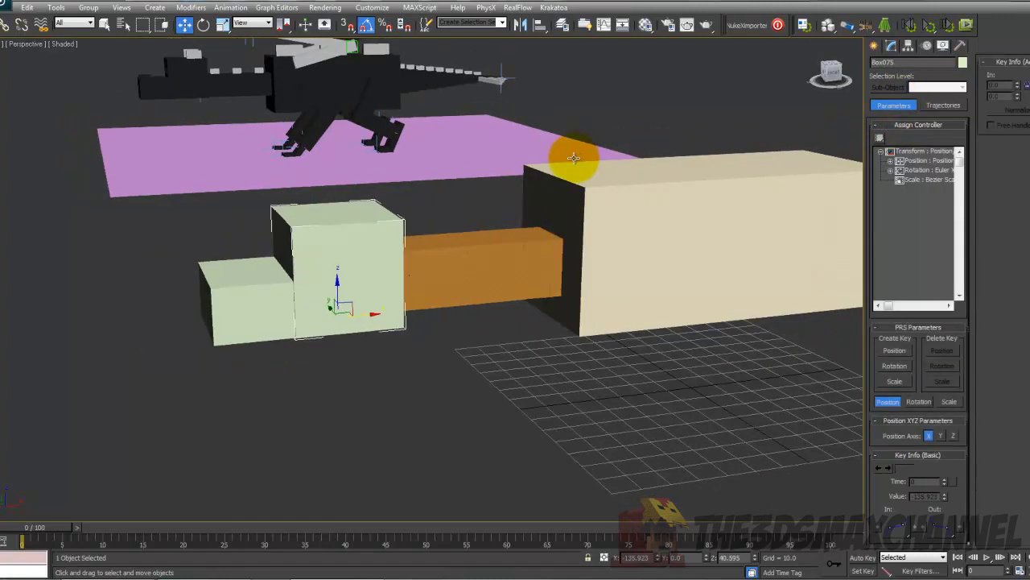
pyautogui.press('F3')
pyautogui.scroll(2, 472, 230)
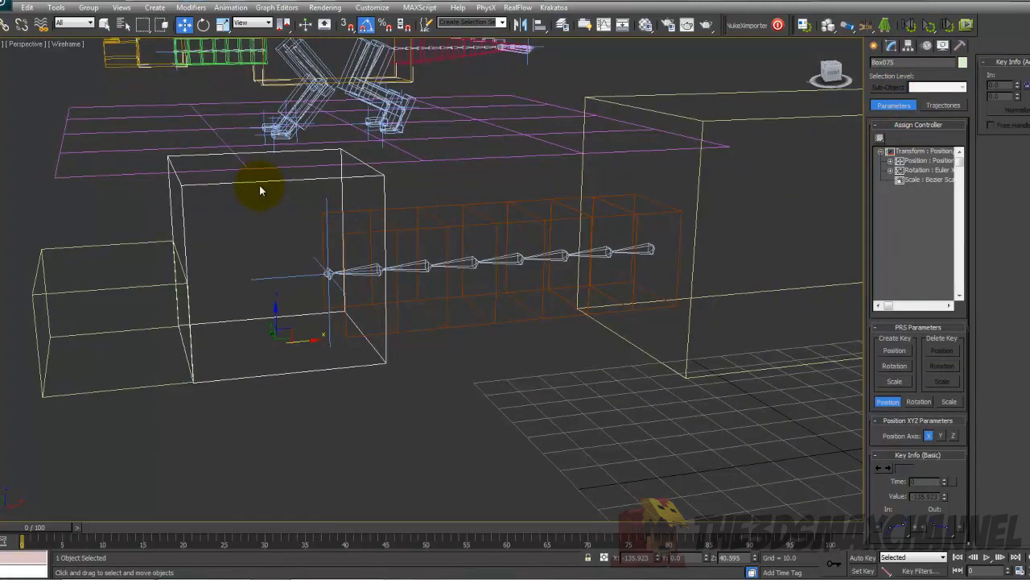
pyautogui.scroll(1, 436, 208)
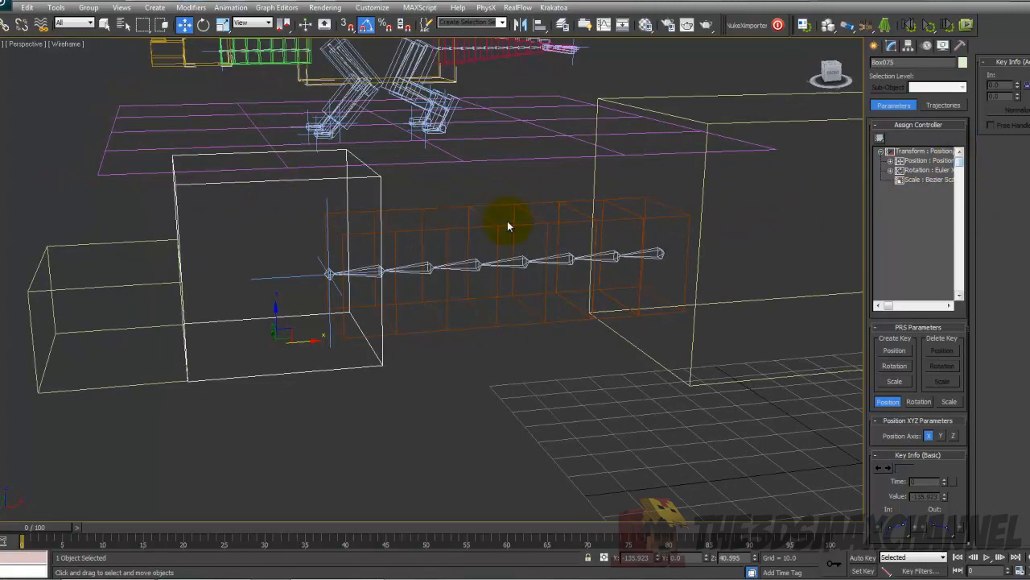
pyautogui.scroll(1, 490, 225)
# Set the current pose of the neck's IK goal as its skin pose.
pyautogui.click(298, 278)
pyautogui.scroll(-2, 448, 272)
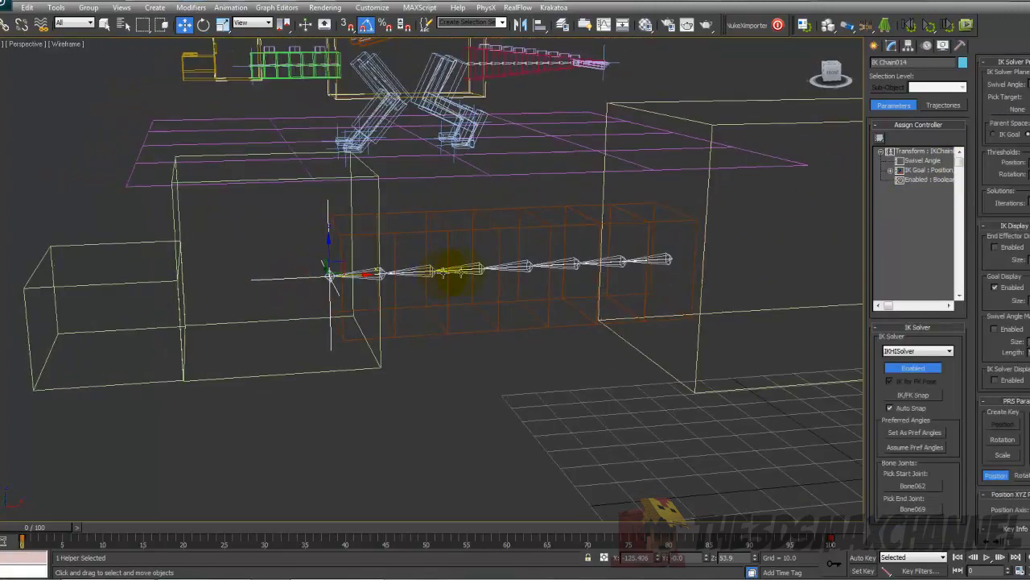
pyautogui.scroll(-2, 507, 225)
pyautogui.scroll(3, 507, 225)
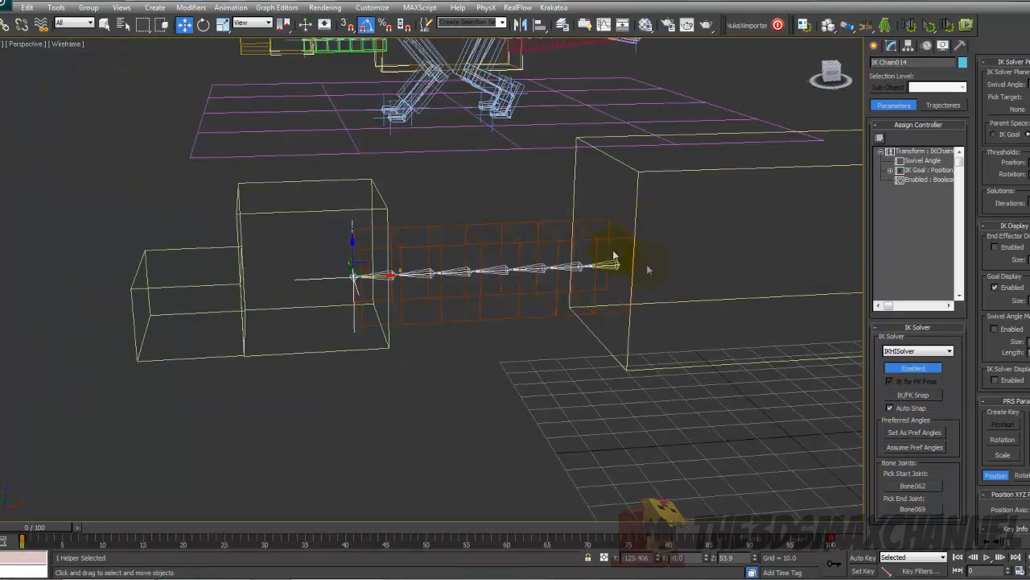
pyautogui.rightClick(408, 204)
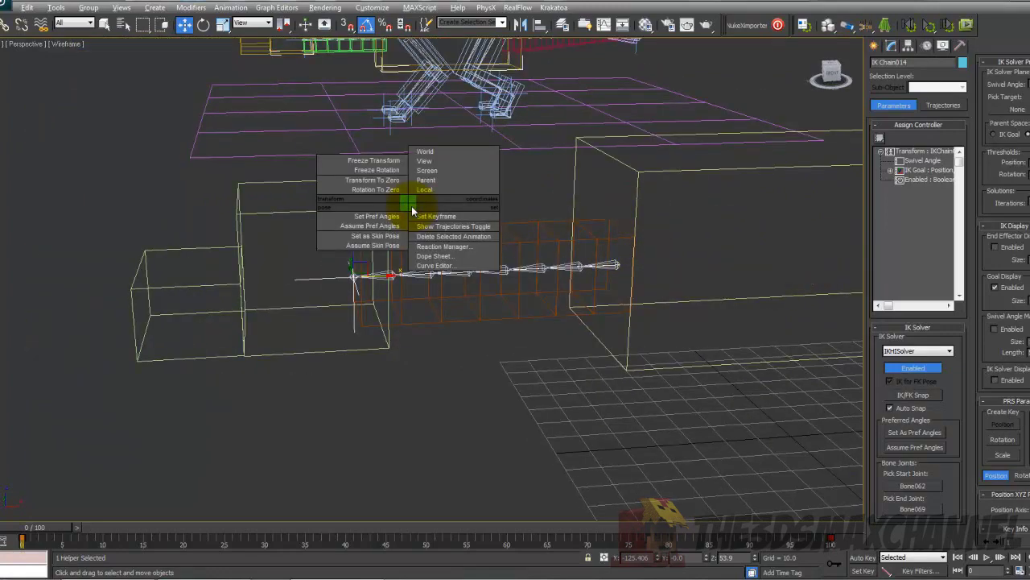
pyautogui.click(479, 324)
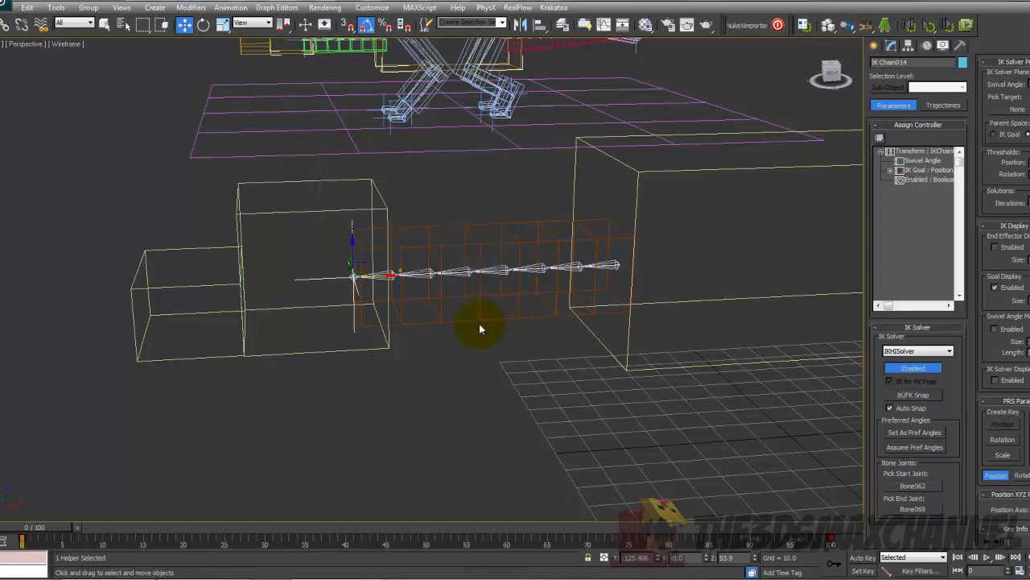
pyautogui.rightClick(459, 192)
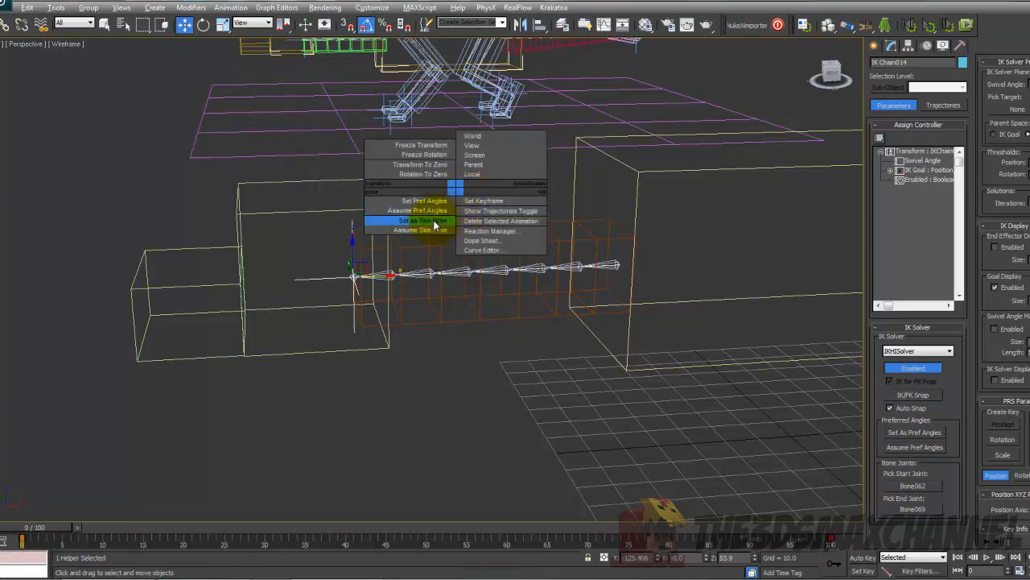
pyautogui.click(435, 223)
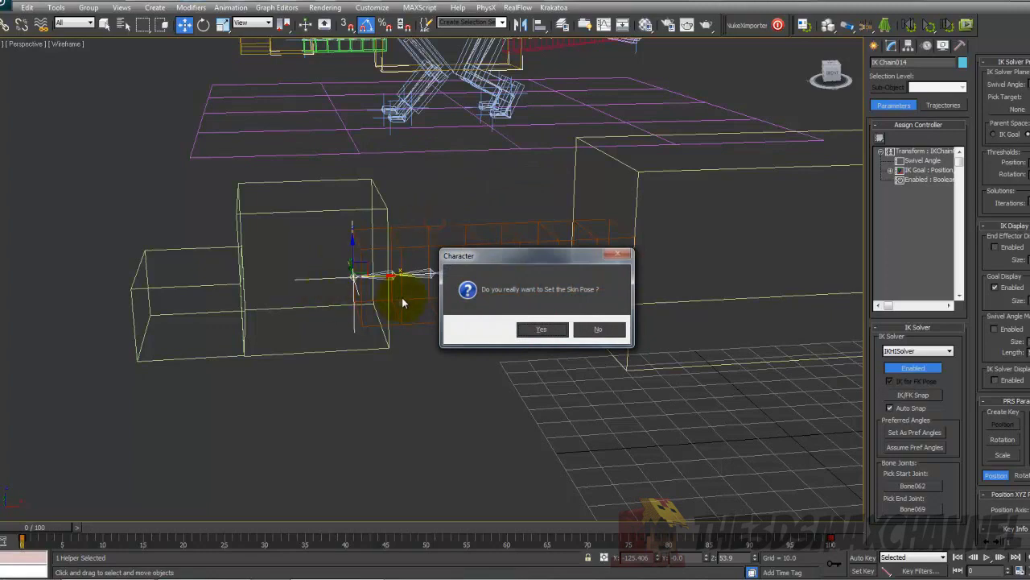
pyautogui.click(557, 329)
# Assign a Link Constraint controller to the IK Goal transform of the neck's IK chain.
pyautogui.scroll(4, 460, 255)
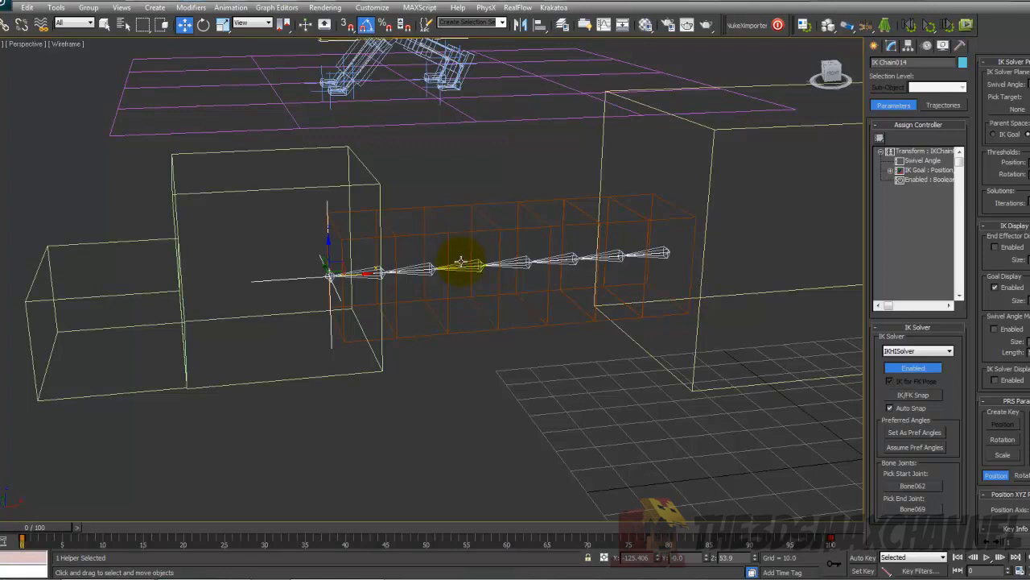
pyautogui.rightClick(906, 149)
pyautogui.click(893, 150)
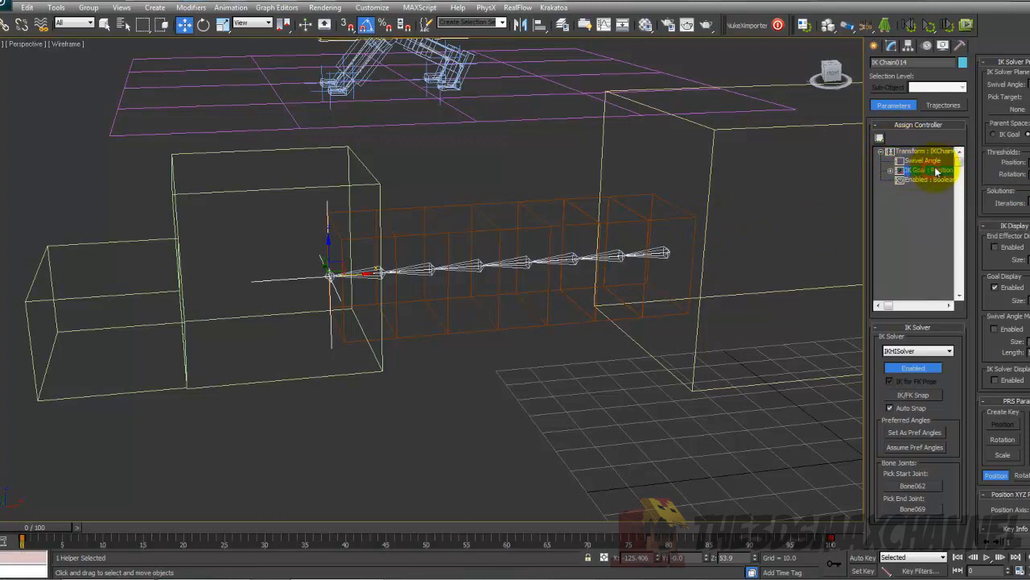
pyautogui.click(926, 170)
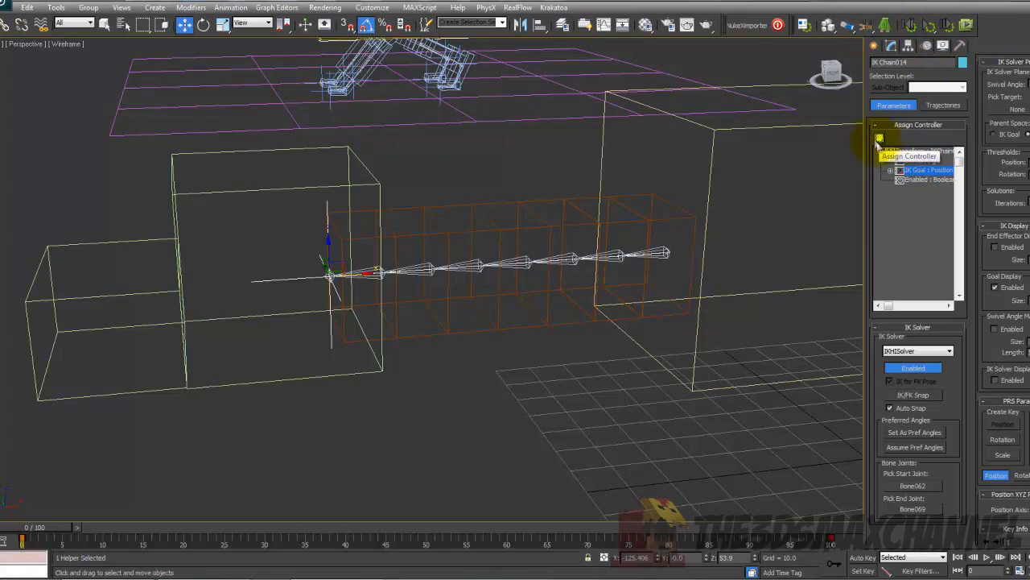
pyautogui.click(879, 140)
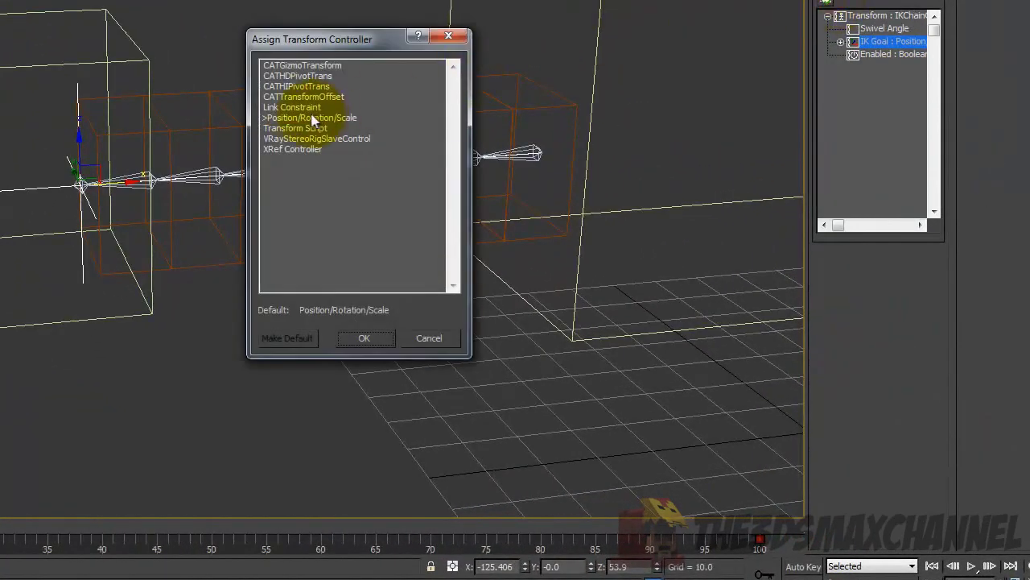
pyautogui.click(295, 107)
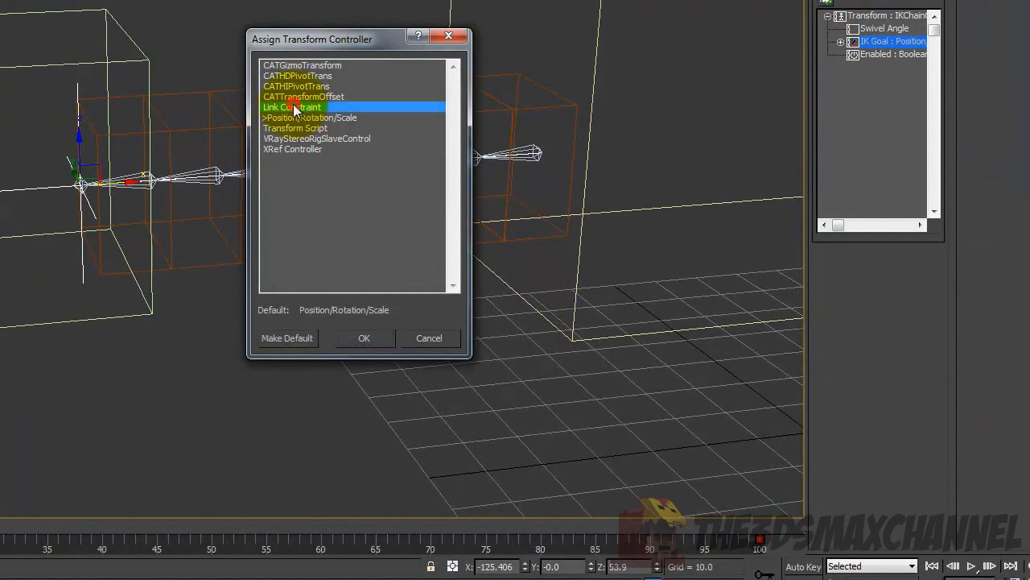
pyautogui.click(363, 339)
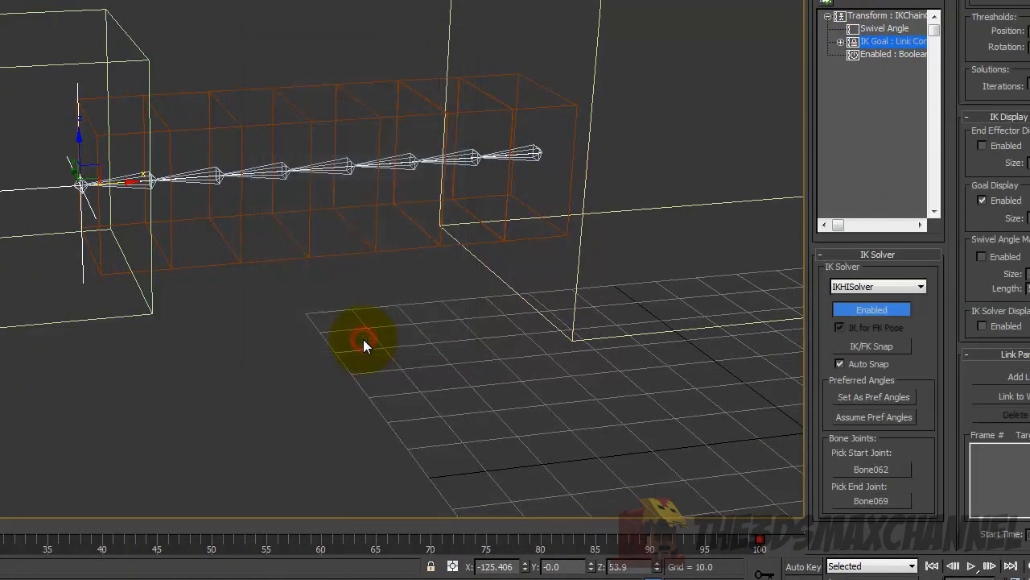
# Add the larger head box (Box075) as the target of the IK goal's Link Constraint at frame 0.
pyautogui.moveTo(959, 416); pyautogui.dragTo(968, 161)
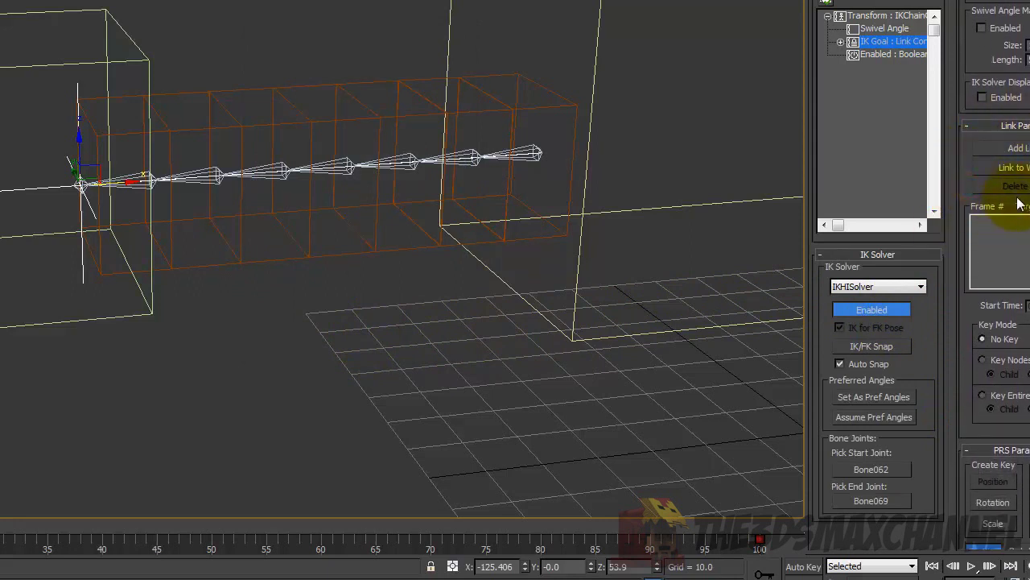
pyautogui.moveTo(958, 196)
pyautogui.mouseDown()
pyautogui.moveTo(958, 218)
pyautogui.moveTo(960, 189)
pyautogui.mouseUp()
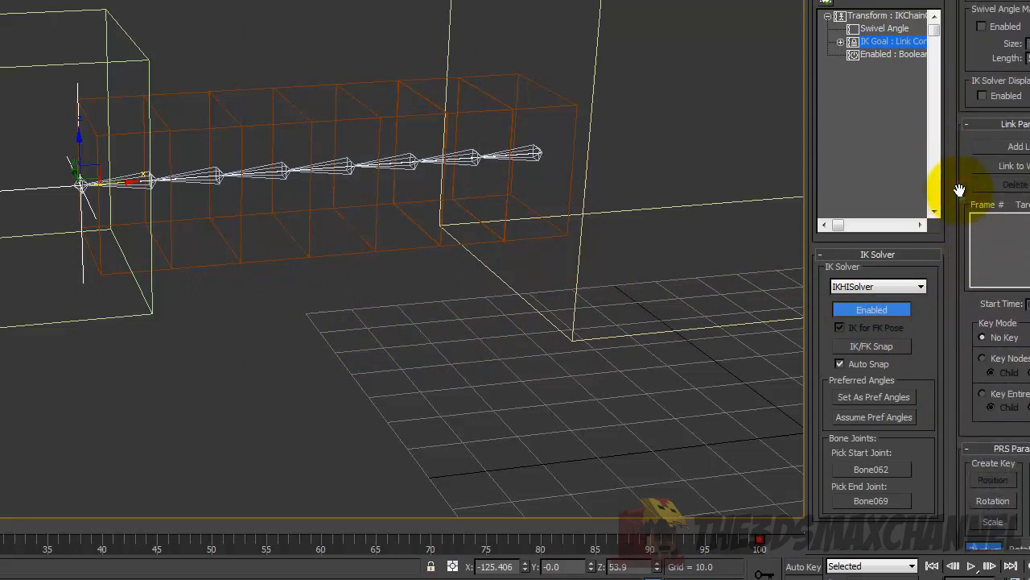
pyautogui.moveTo(808, 138); pyautogui.dragTo(660, 137)
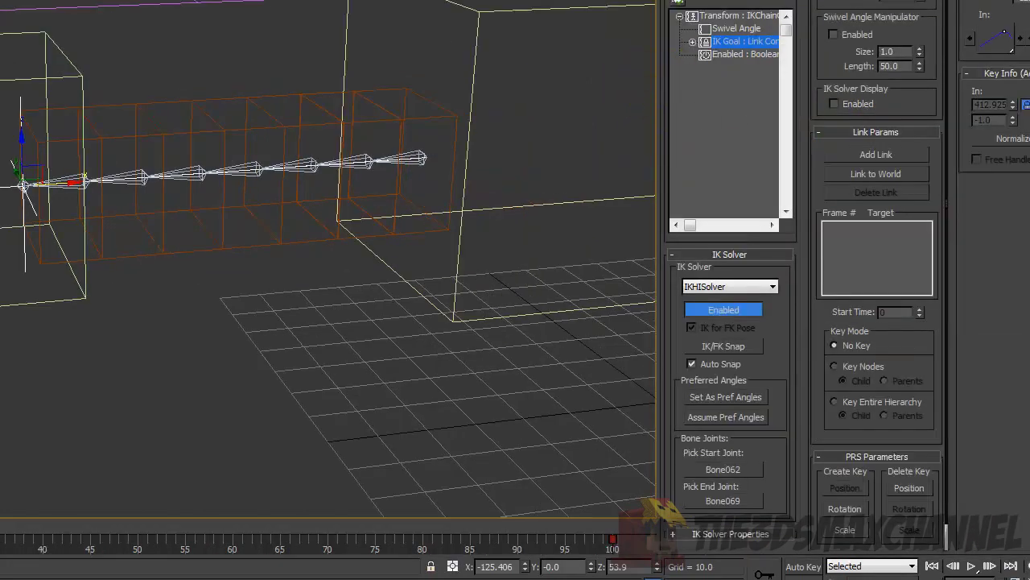
pyautogui.moveTo(819, 179); pyautogui.dragTo(818, 120)
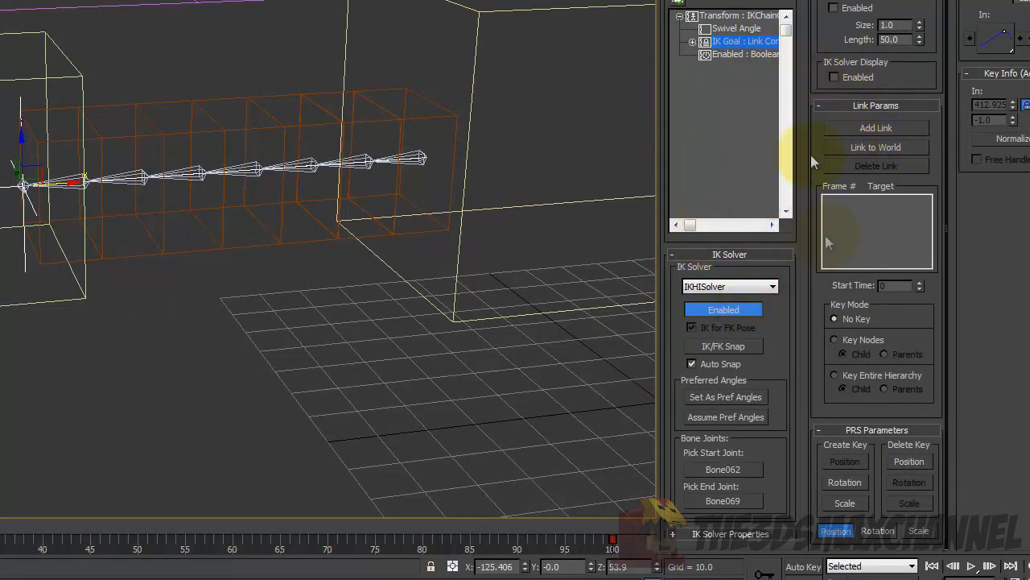
pyautogui.moveTo(810, 292); pyautogui.dragTo(811, 295)
pyautogui.moveTo(254, 256); pyautogui.dragTo(264, 256, button='middle')
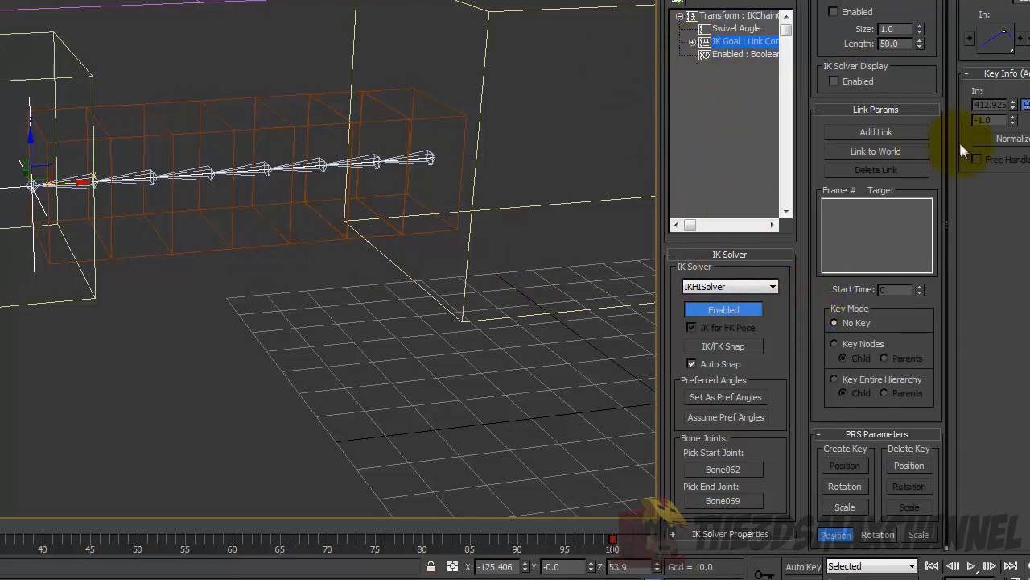
pyautogui.click(862, 134)
pyautogui.click(53, 78)
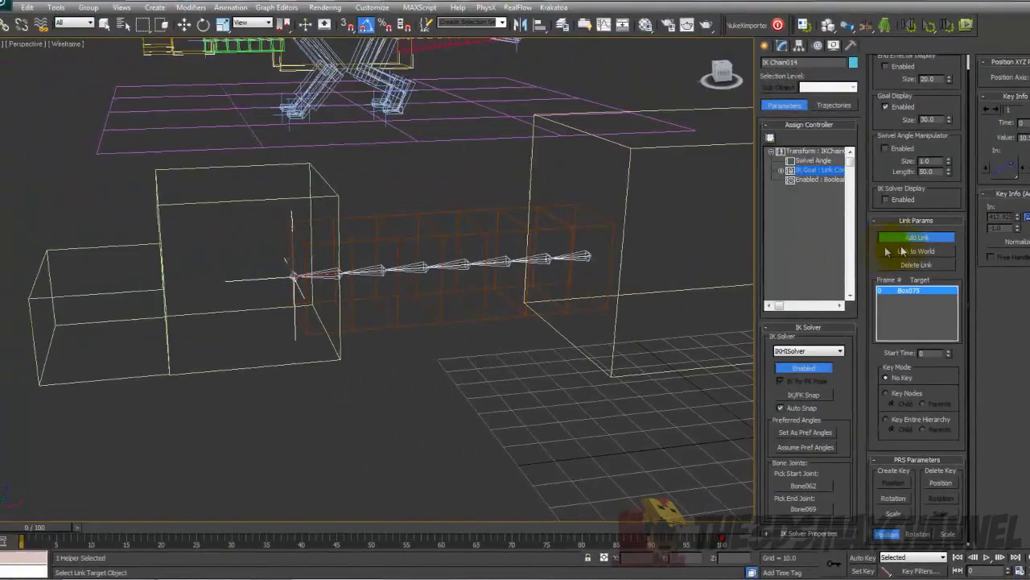
pyautogui.click(875, 135)
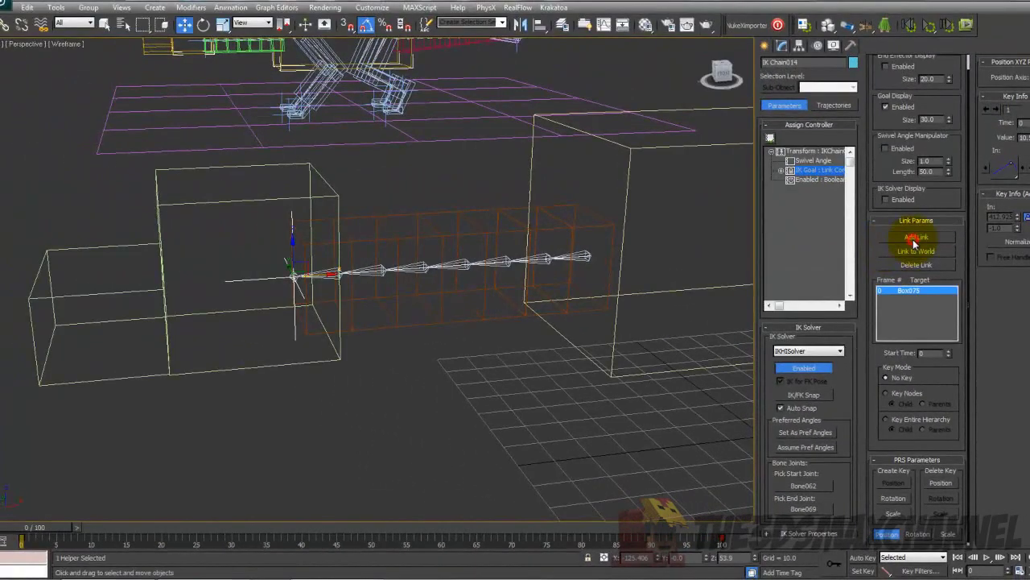
pyautogui.moveTo(42, 527); pyautogui.dragTo(2, 515)
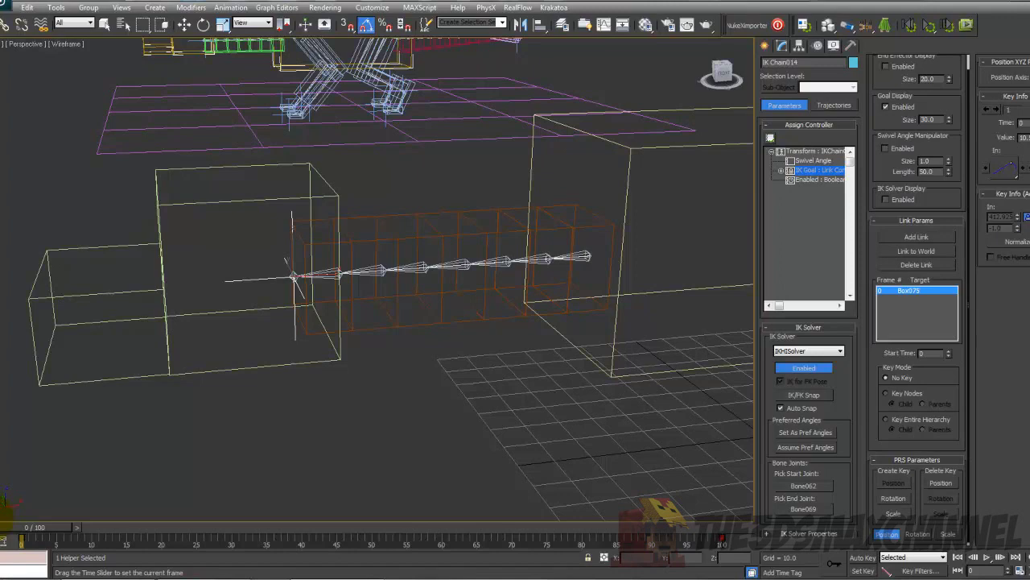
pyautogui.moveTo(4, 504)
pyautogui.mouseDown()
pyautogui.moveTo(219, 533)
pyautogui.moveTo(421, 533)
pyautogui.moveTo(198, 540)
pyautogui.moveTo(738, 556)
pyautogui.moveTo(4, 516)
pyautogui.moveTo(817, 545)
pyautogui.moveTo(6, 515)
pyautogui.mouseUp()
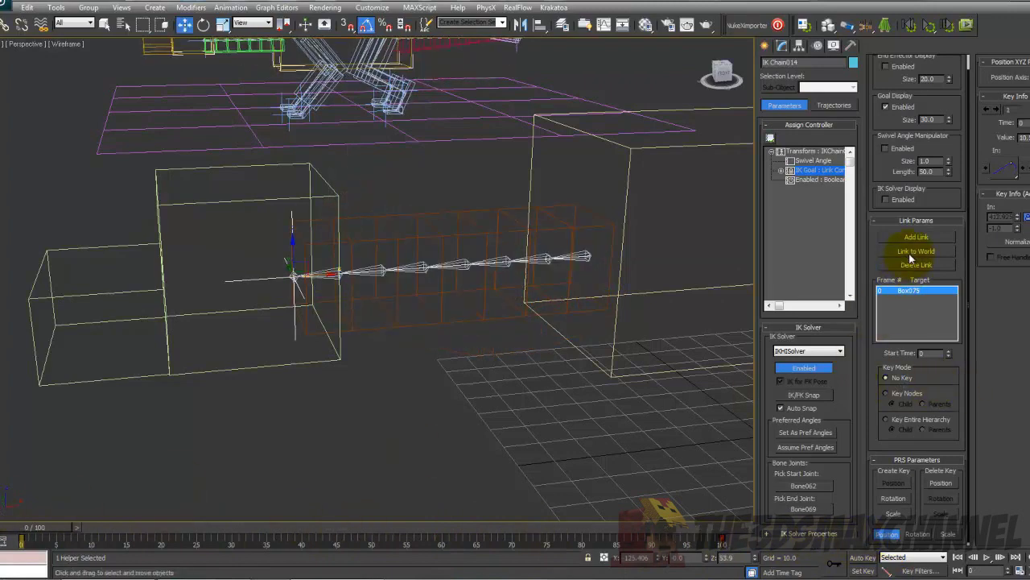
# Test the link constraint by moving the larger head box up and outward at frame 0, and undo the move.
pyautogui.moveTo(32, 529); pyautogui.dragTo(117, 541)
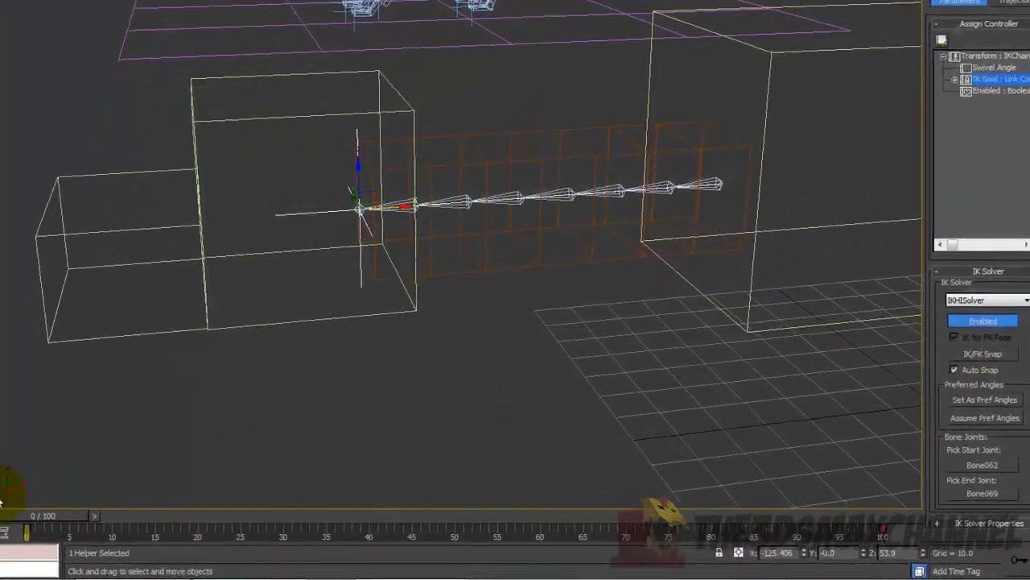
pyautogui.moveTo(25, 528)
pyautogui.mouseDown()
pyautogui.moveTo(472, 512)
pyautogui.moveTo(28, 512)
pyautogui.mouseUp()
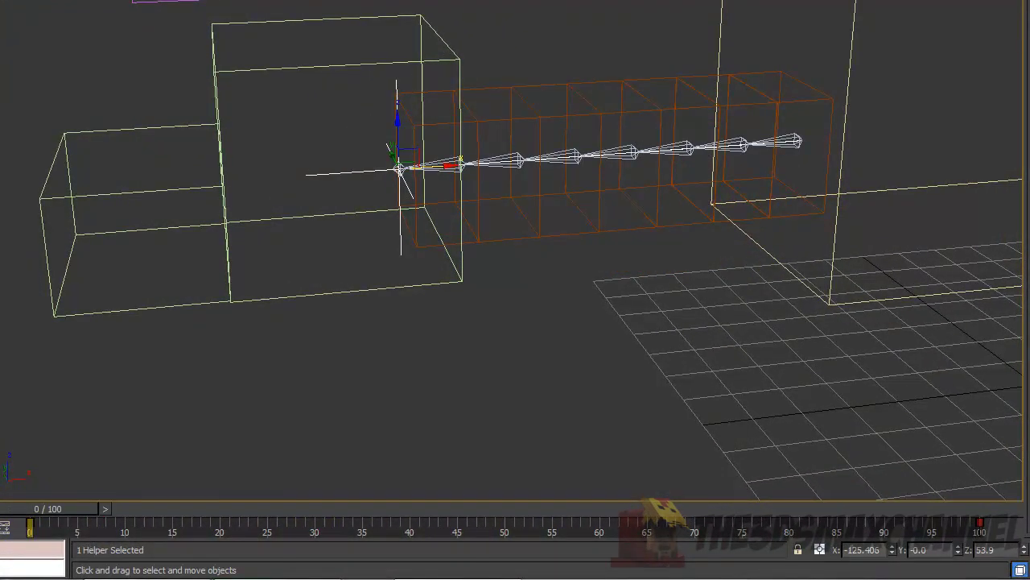
pyautogui.click(352, 68)
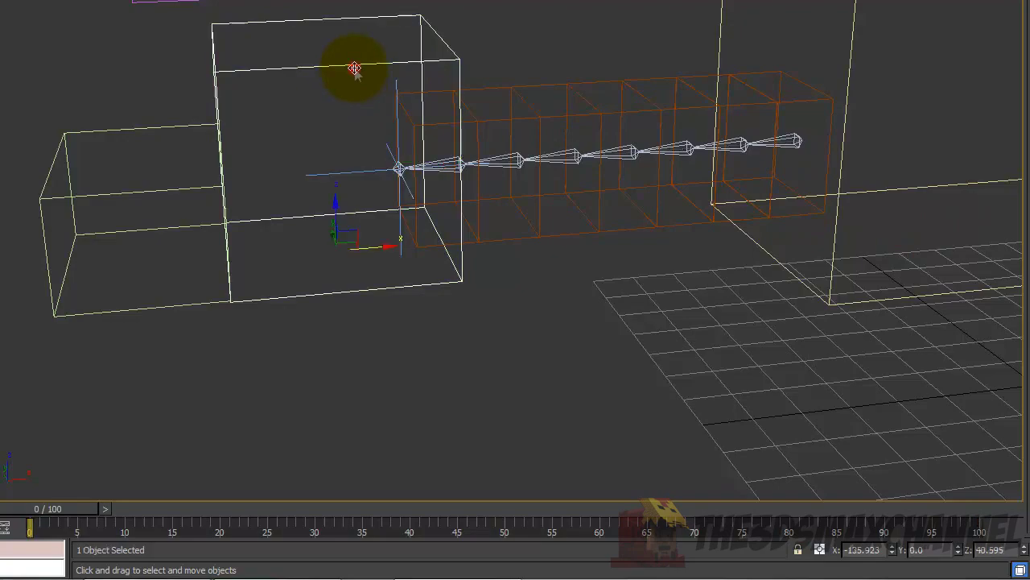
pyautogui.moveTo(351, 225); pyautogui.dragTo(331, 176)
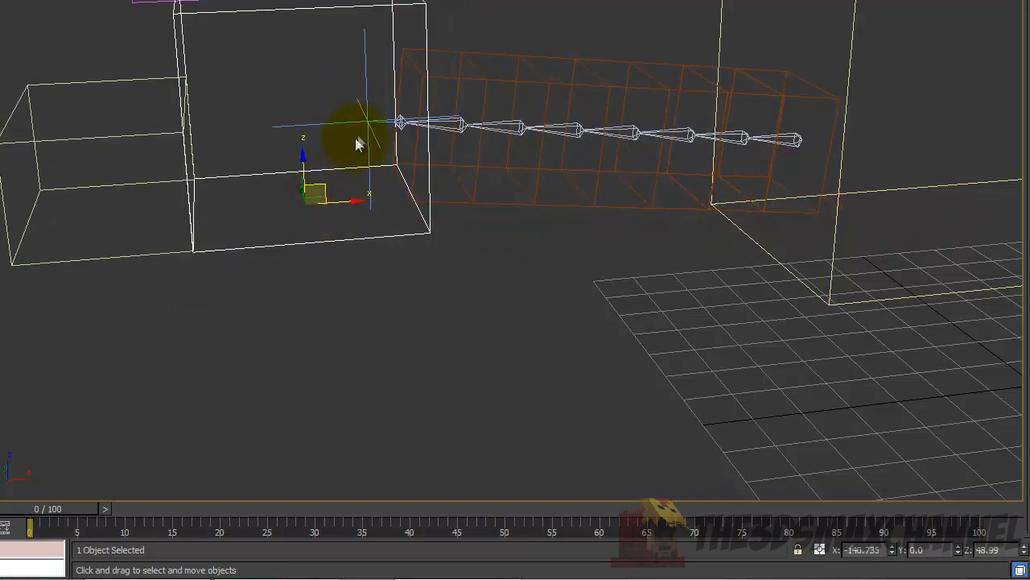
pyautogui.hotkey('ctrl', 'z')
# Remove the neck IK goal's animation key at frame 100.
pyautogui.click(399, 168)
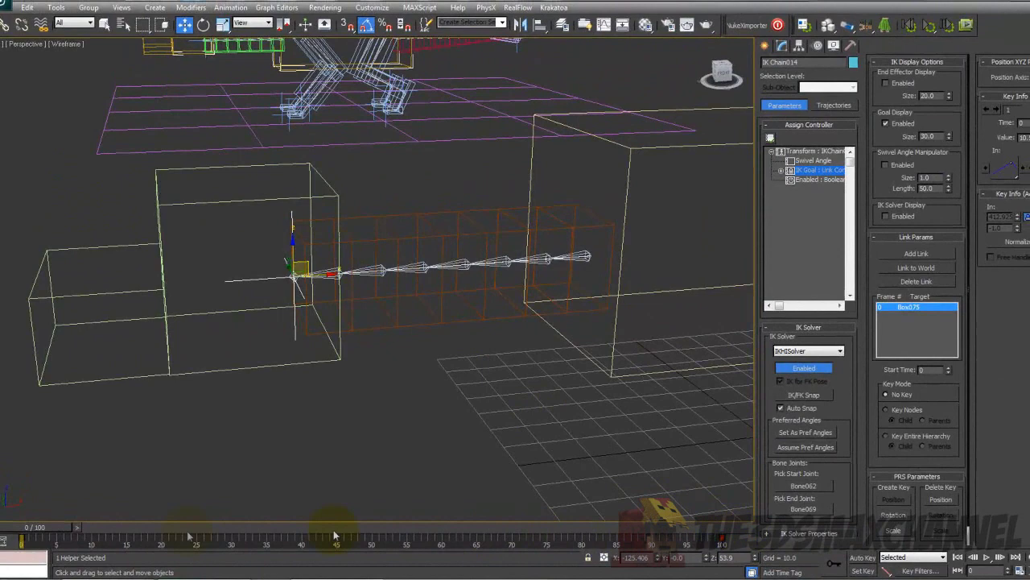
pyautogui.moveTo(743, 542); pyautogui.dragTo(16, 537)
pyautogui.click(23, 541)
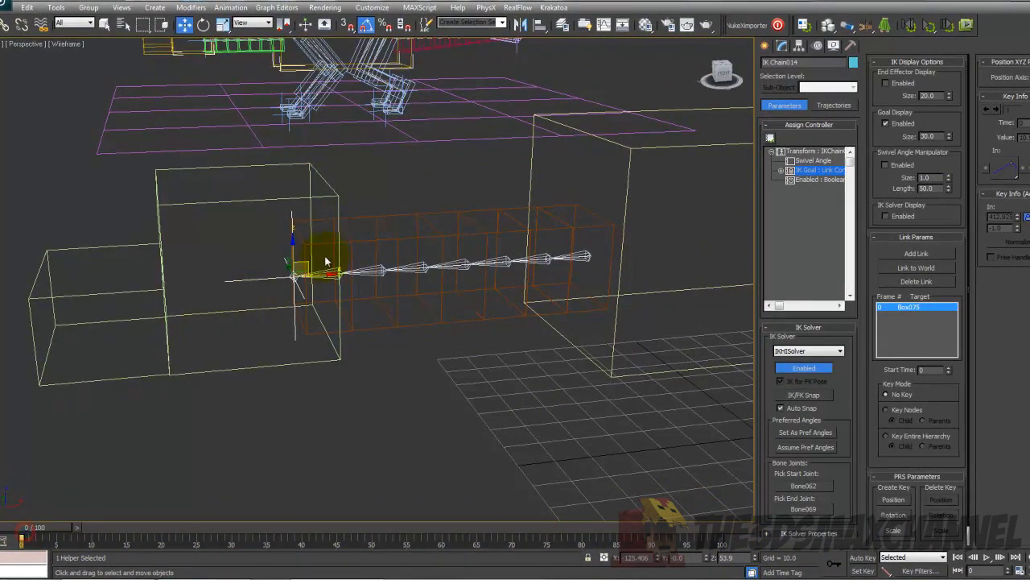
# Try moving the larger head box to show the neck following it, and cancel the move.
pyautogui.moveTo(268, 277); pyautogui.dragTo(218, 205)
pyautogui.click(212, 200)
pyautogui.moveTo(252, 328); pyautogui.dragTo(293, 358)
pyautogui.rightClick(293, 358)
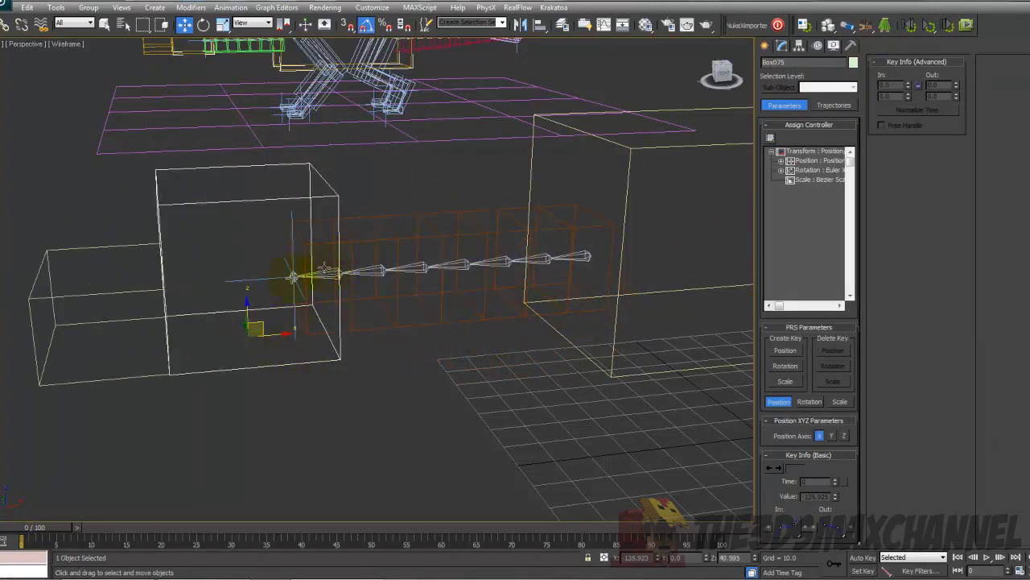
# Add a link to World at frame 35 in the neck IK goal's Link Constraint.
pyautogui.click(273, 281)
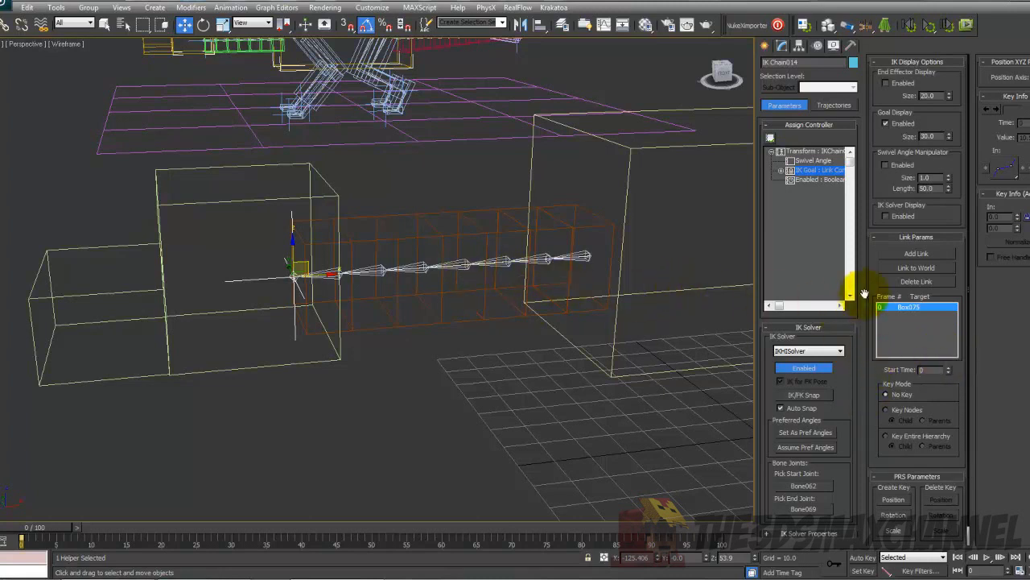
pyautogui.moveTo(35, 537); pyautogui.dragTo(268, 527)
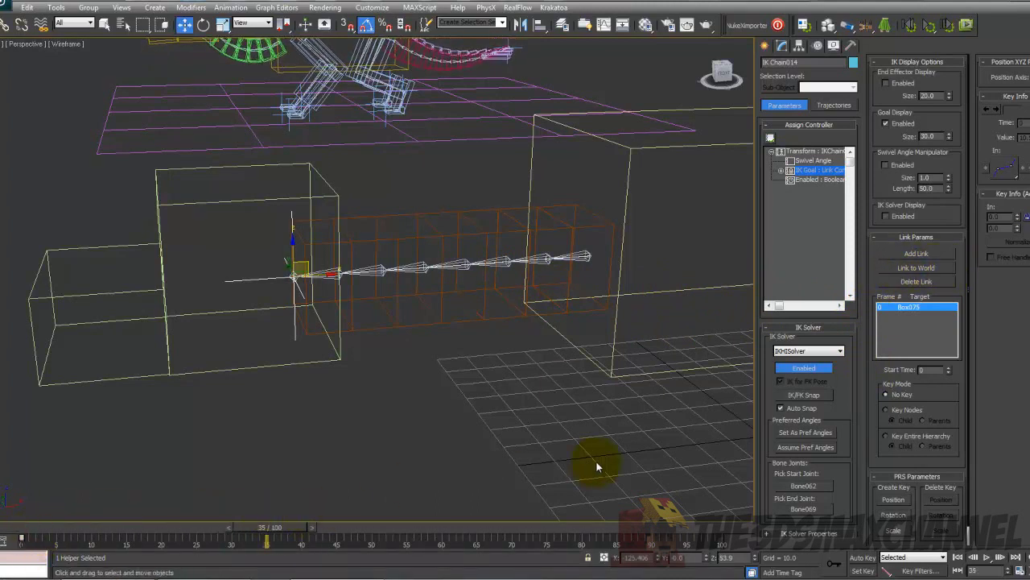
pyautogui.click(915, 269)
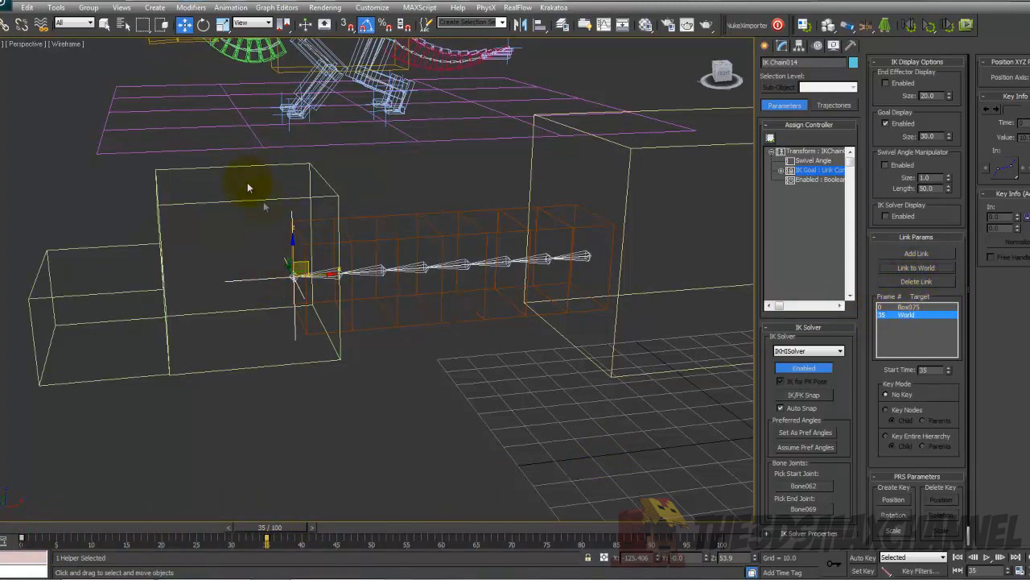
# Animate the larger head box with Auto Key, moving it upward and closer to the body at frame 100.
pyautogui.click(219, 203)
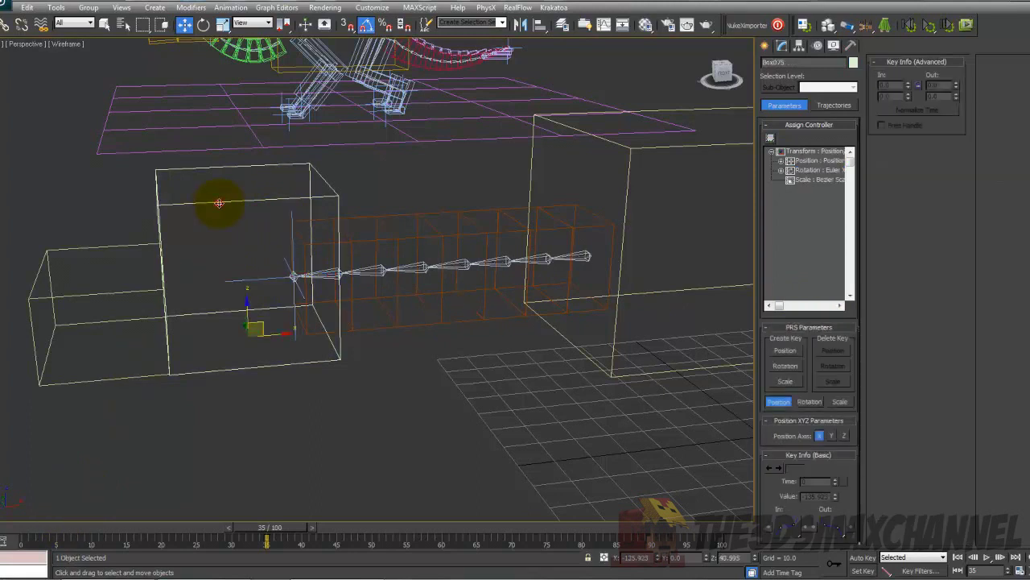
pyautogui.moveTo(264, 527); pyautogui.dragTo(25, 528)
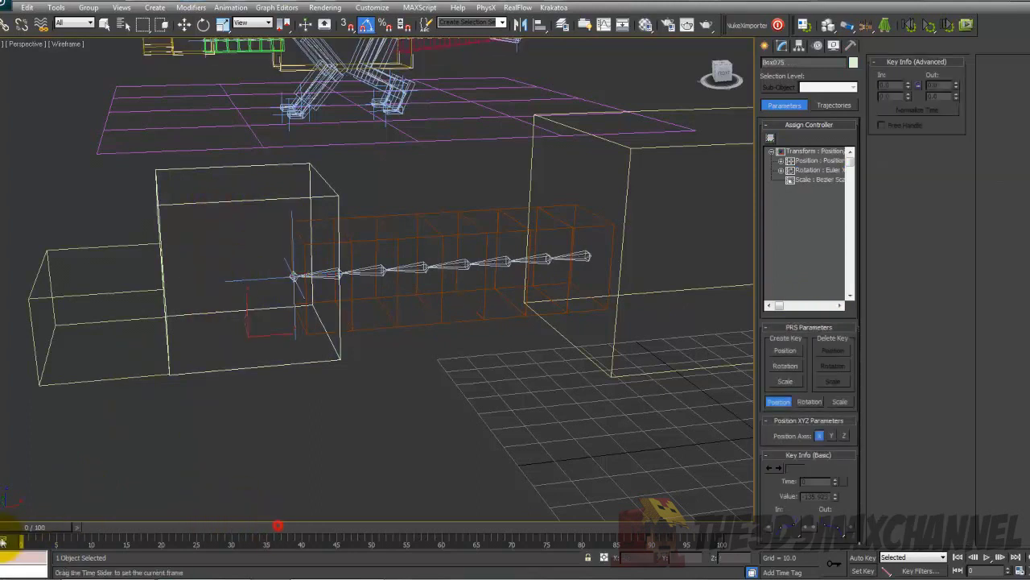
pyautogui.click(860, 557)
pyautogui.moveTo(36, 527); pyautogui.dragTo(801, 527)
pyautogui.moveTo(259, 322); pyautogui.dragTo(364, 216)
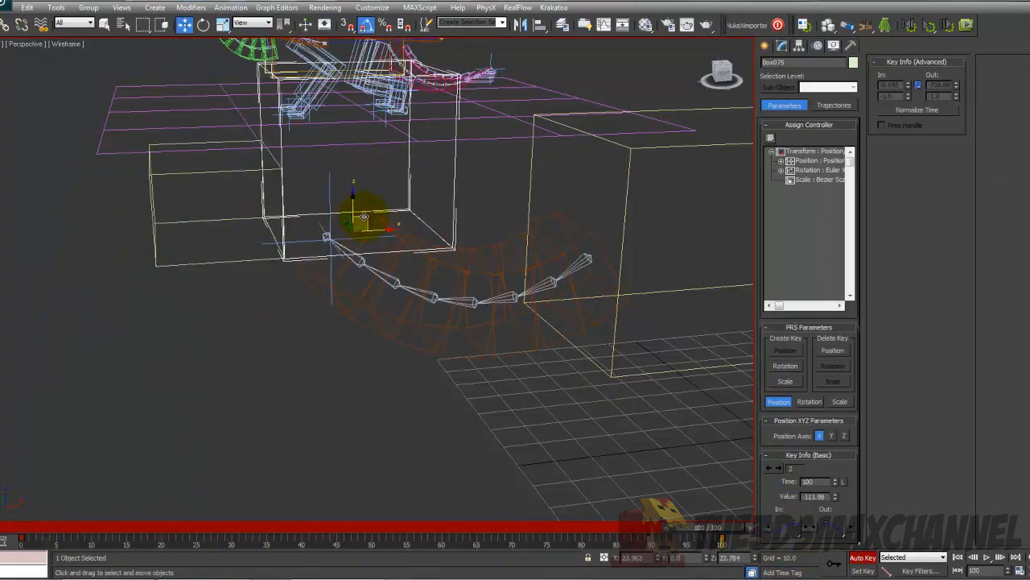
pyautogui.click(862, 557)
# Return to frame 0 and delete all of the larger head box's animation keys.
pyautogui.moveTo(16, 537); pyautogui.dragTo(12, 567)
pyautogui.press('w')
pyautogui.scroll(-4, 299, 398)
pyautogui.scroll(4, 299, 402)
pyautogui.scroll(-2, 298, 402)
pyautogui.scroll(3, 507, 341)
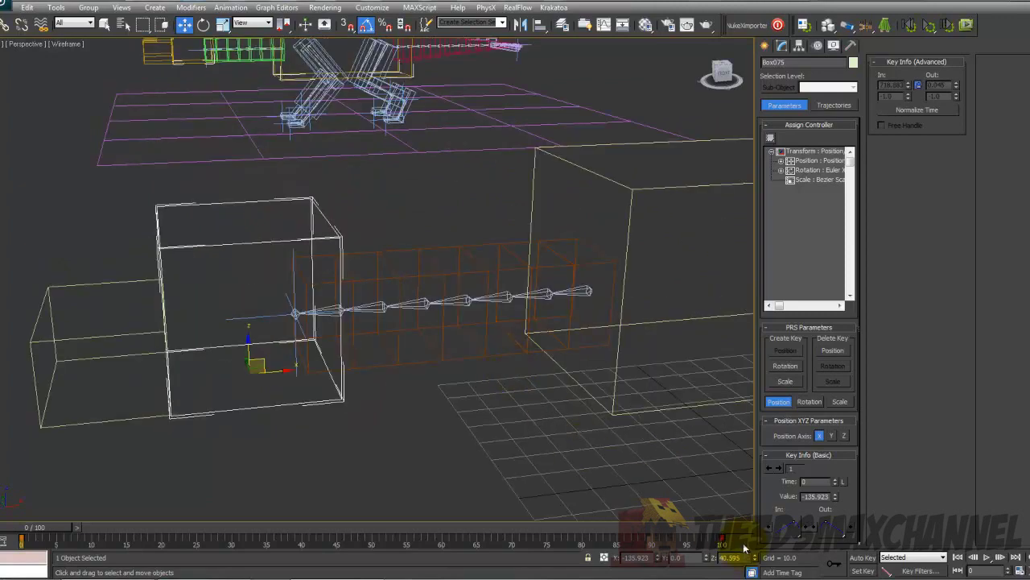
pyautogui.moveTo(743, 547); pyautogui.dragTo(11, 554)
pyautogui.press('Delete')
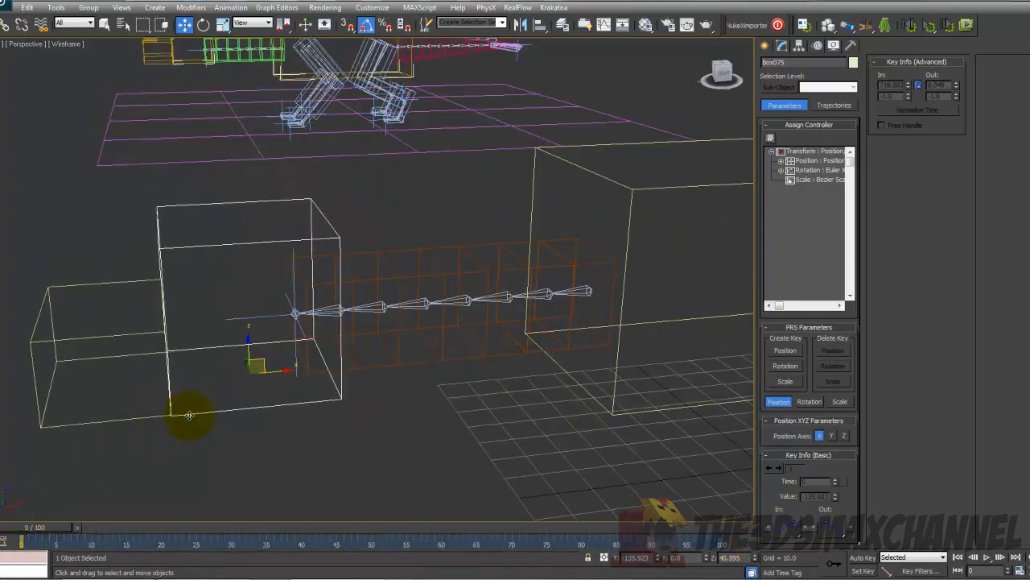
# Delete the frame 35 World link from the neck IK goal's Link Constraint.
pyautogui.click(291, 314)
pyautogui.click(912, 315)
pyautogui.click(918, 282)
pyautogui.moveTo(42, 531); pyautogui.dragTo(4, 532)
# Inspect the last neck bone, the body box and the head boxes, comparing them in shaded display.
pyautogui.moveTo(319, 348); pyautogui.dragTo(314, 349, button='middle')
pyautogui.moveTo(492, 270); pyautogui.dragTo(379, 322, button='middle')
pyautogui.click(384, 332)
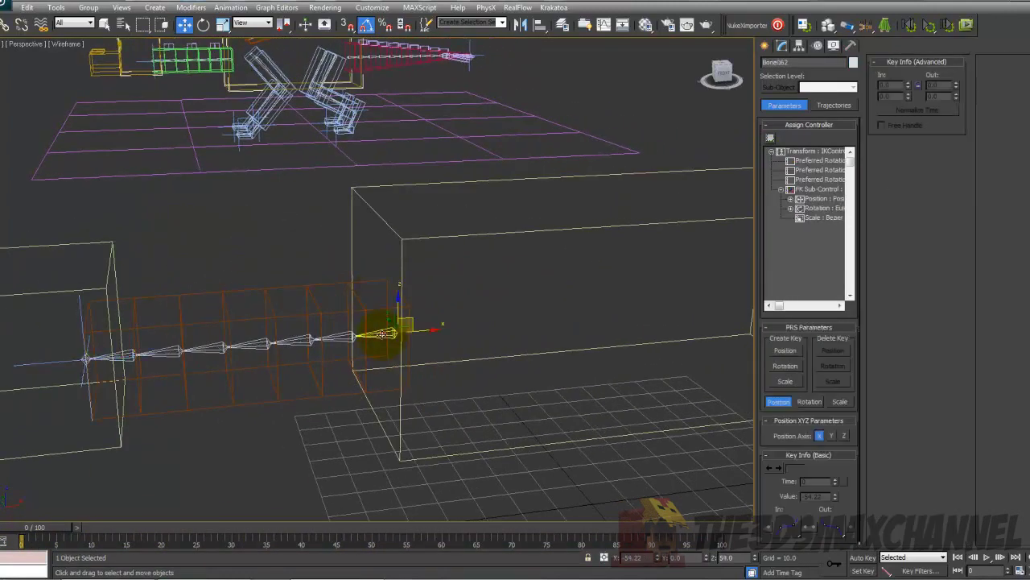
pyautogui.click(384, 224)
pyautogui.scroll(-4, 370, 322)
pyautogui.press('F3')
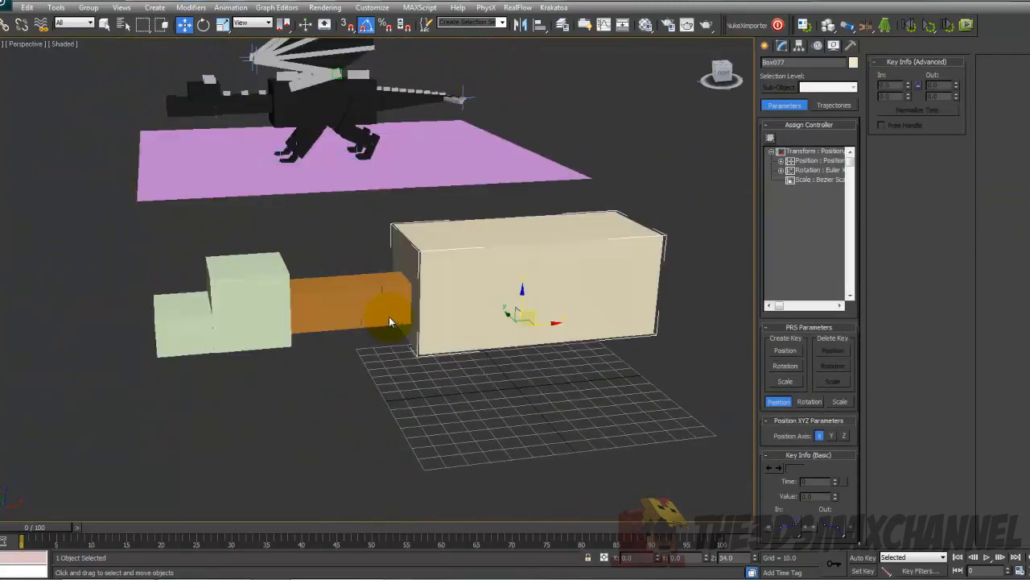
pyautogui.keyDown('alt'); pyautogui.moveTo(408, 316); pyautogui.dragTo(472, 317, button='middle'); pyautogui.keyUp('alt')
pyautogui.press('F3')
pyautogui.press('F3')
pyautogui.click(225, 361)
pyautogui.scroll(-3, 451, 352)
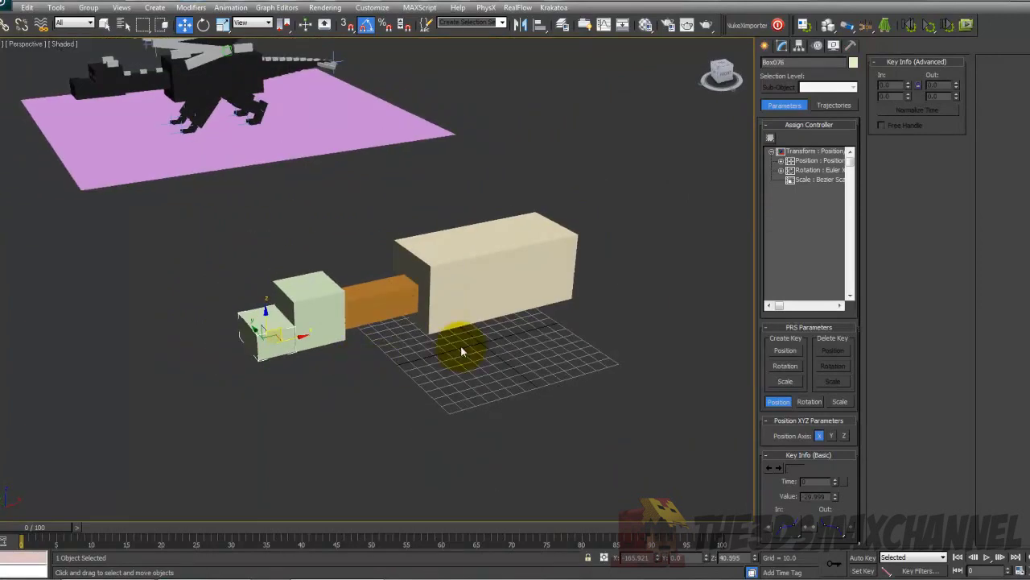
pyautogui.scroll(4, 461, 351)
pyautogui.keyDown('alt'); pyautogui.moveTo(391, 392); pyautogui.dragTo(372, 299, button='middle'); pyautogui.keyUp('alt')
pyautogui.scroll(-3, 360, 330)
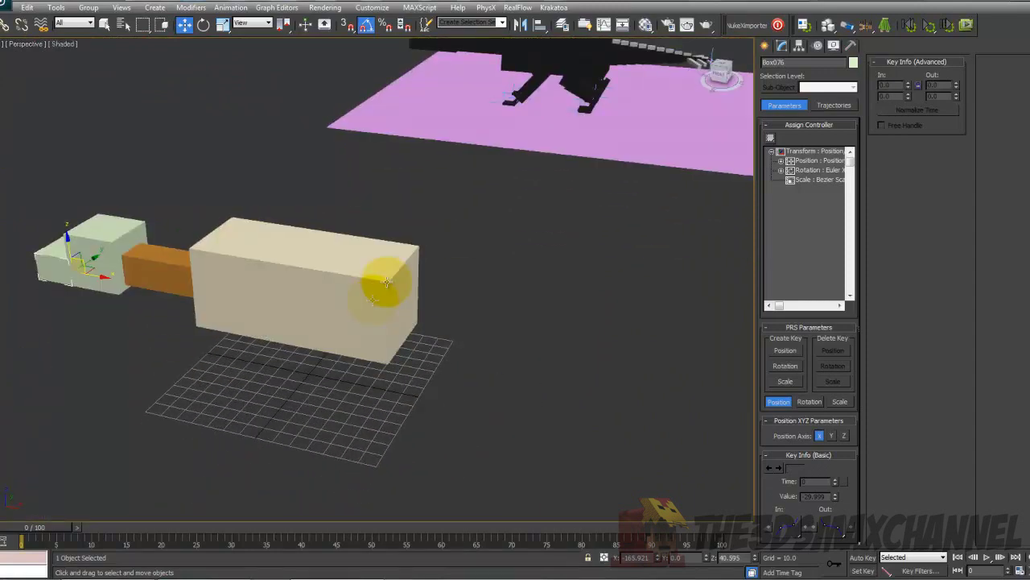
# Examine the reference dragon's tail segments and spikes, and return to the free rear end of the new body box.
pyautogui.moveTo(473, 201); pyautogui.dragTo(320, 387, button='middle')
pyautogui.scroll(4, 320, 387)
pyautogui.moveTo(564, 314); pyautogui.dragTo(253, 382, button='middle')
pyautogui.moveTo(407, 336)
pyautogui.keyDown('alt'); pyautogui.mouseDown(button='middle')
pyautogui.moveTo(356, 356)
pyautogui.moveTo(427, 329)
pyautogui.moveTo(244, 221)
pyautogui.moveTo(302, 204)
pyautogui.moveTo(460, 377)
pyautogui.mouseUp(button='middle'); pyautogui.keyUp('alt')
pyautogui.scroll(4, 460, 378)
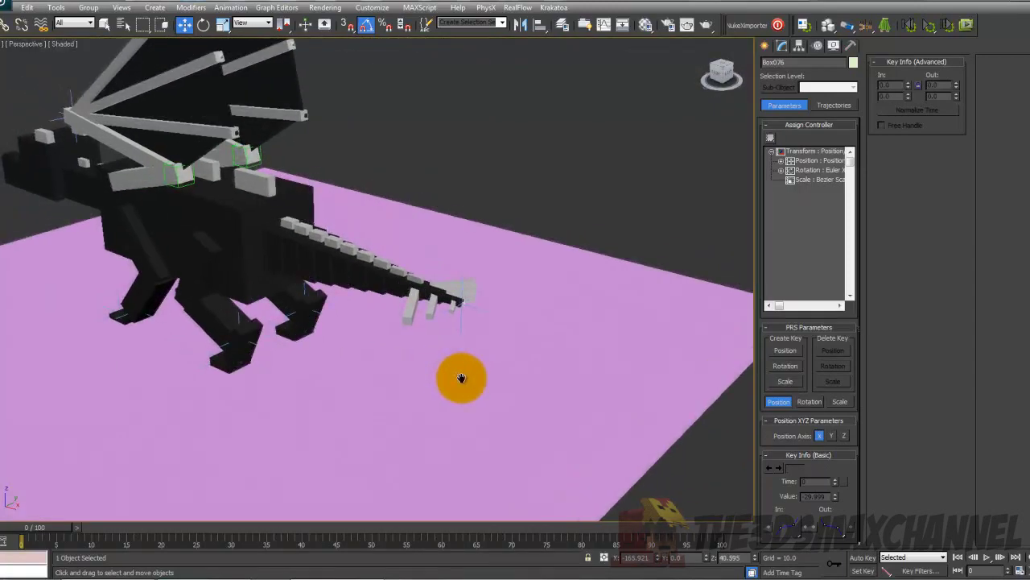
pyautogui.scroll(3, 372, 290)
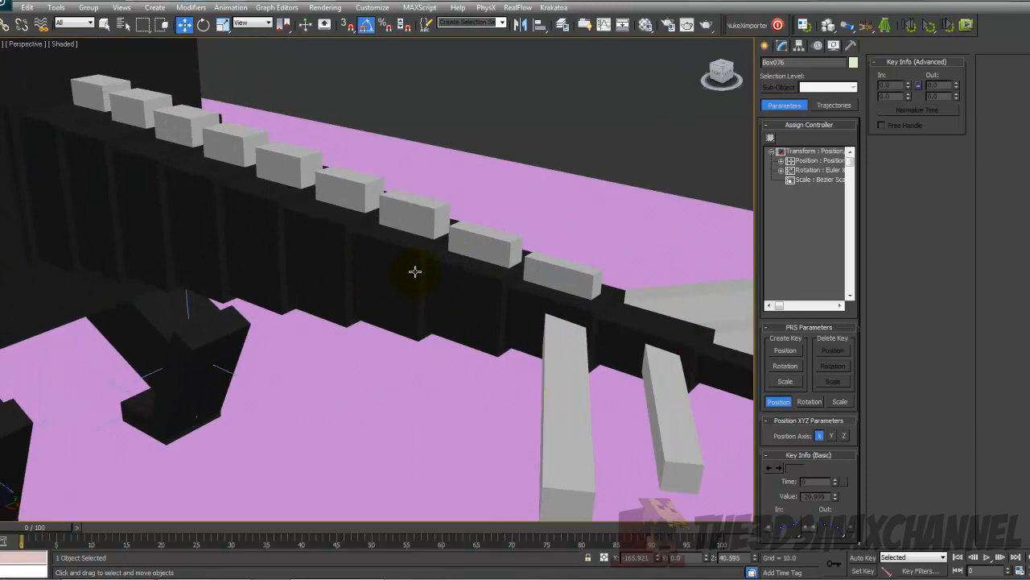
pyautogui.press('F3')
pyautogui.press('F3')
pyautogui.scroll(-5, 453, 249)
pyautogui.keyDown('alt'); pyautogui.moveTo(454, 249); pyautogui.dragTo(413, 278, button='middle'); pyautogui.keyUp('alt')
pyautogui.scroll(-4, 395, 278)
pyautogui.moveTo(234, 241); pyautogui.dragTo(450, 208, button='middle')
pyautogui.scroll(-3, 365, 280)
pyautogui.scroll(4, 439, 233)
pyautogui.scroll(4, 450, 208)
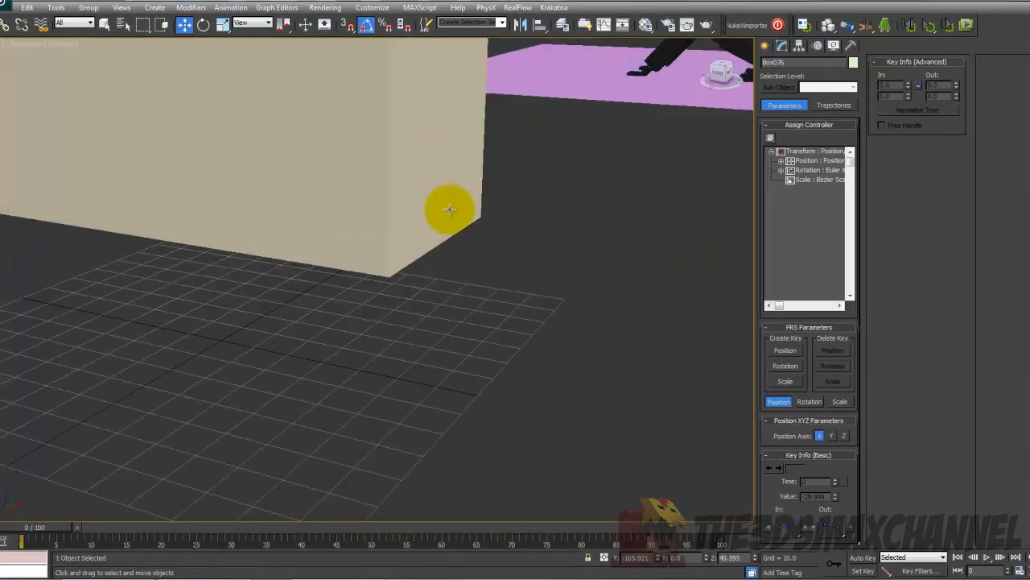
pyautogui.scroll(-4, 450, 207)
pyautogui.press('F3')
pyautogui.press('F3')
pyautogui.moveTo(519, 223); pyautogui.dragTo(483, 237, button='middle')
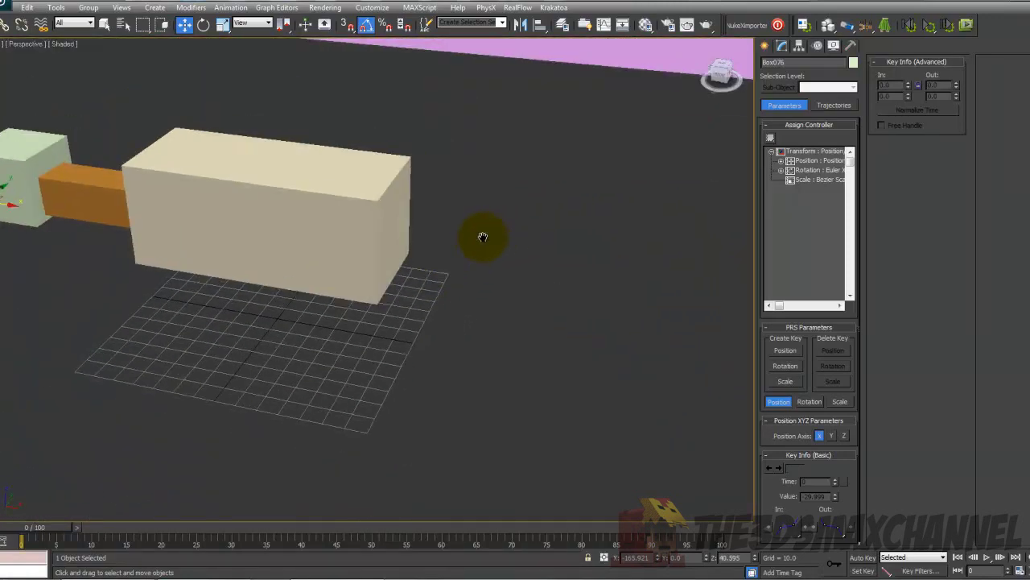
pyautogui.scroll(4, 473, 246)
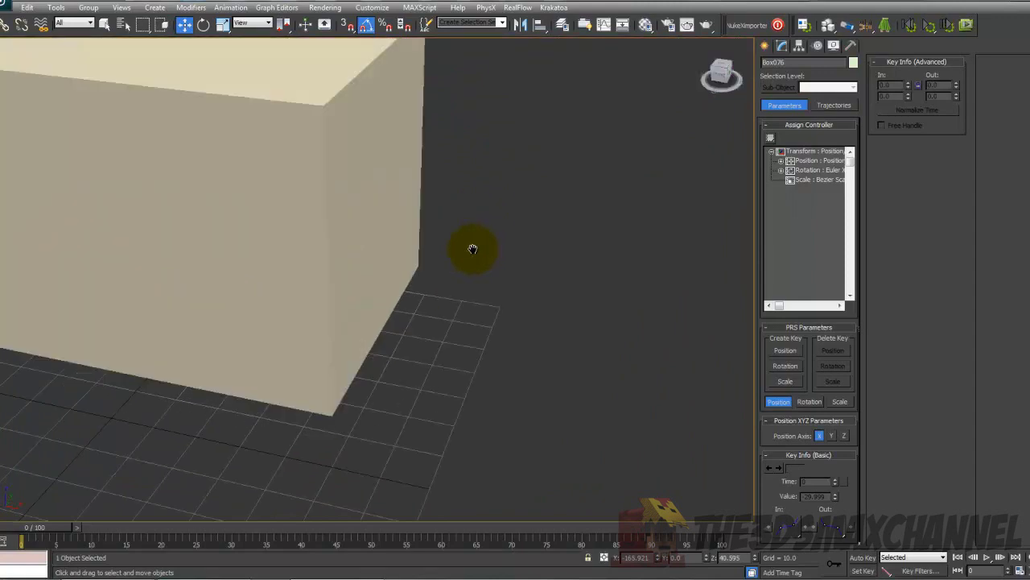
pyautogui.scroll(-4, 473, 247)
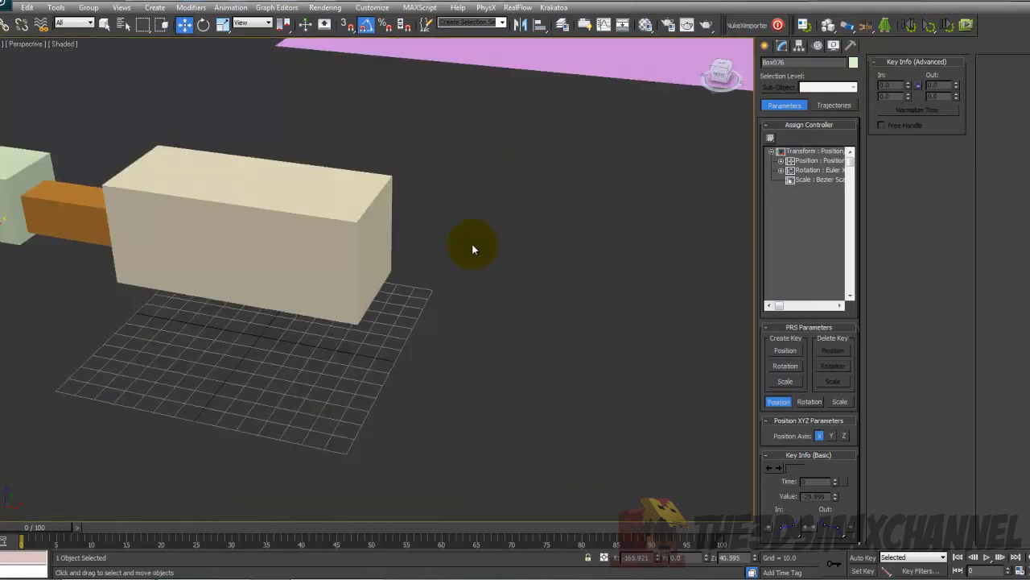
# Create a box primitive about 21 × 17 × 22 on the grid beside the rear of the body box.
pyautogui.click(764, 46)
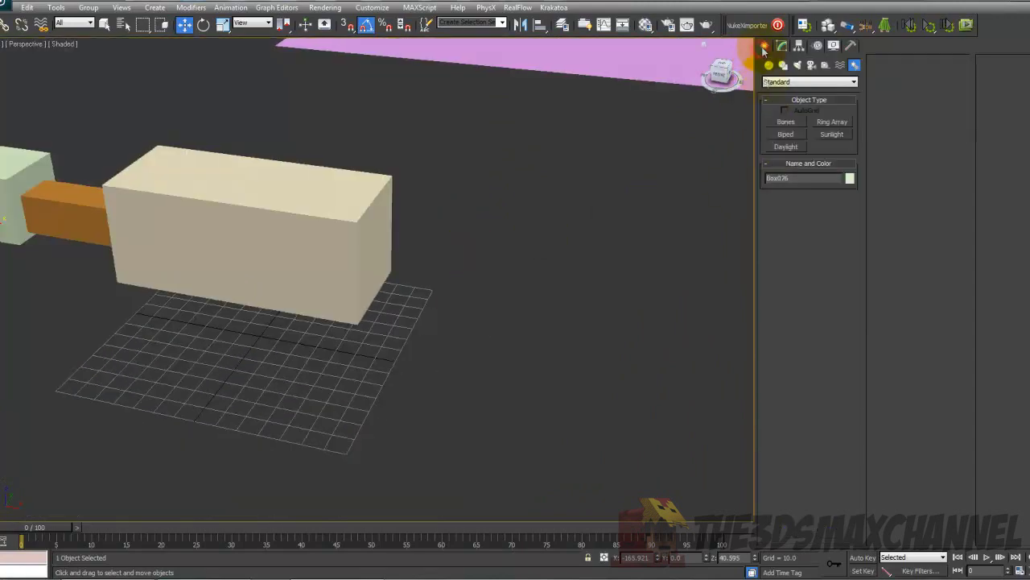
pyautogui.click(769, 66)
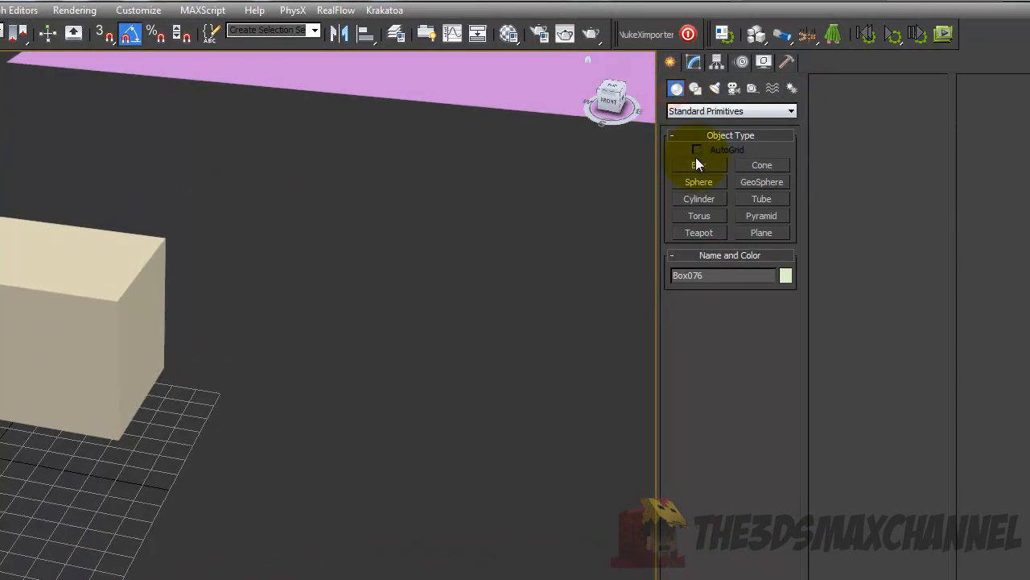
pyautogui.click(697, 164)
pyautogui.moveTo(204, 469)
pyautogui.mouseDown()
pyautogui.moveTo(236, 507)
pyautogui.moveTo(241, 449)
pyautogui.mouseUp()
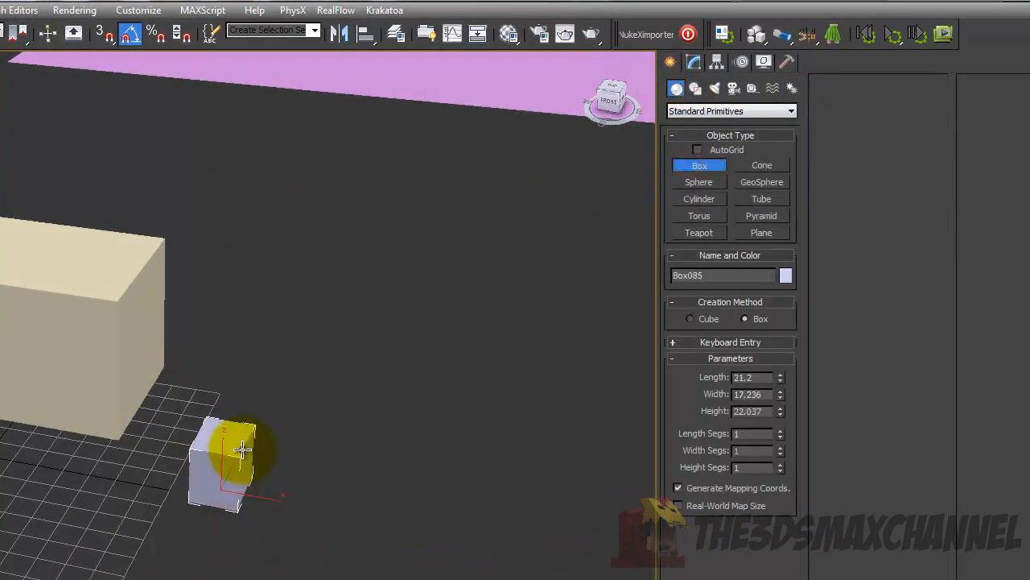
# Set the new box's length and width to 25 and its height to 10.
pyautogui.click(745, 383)
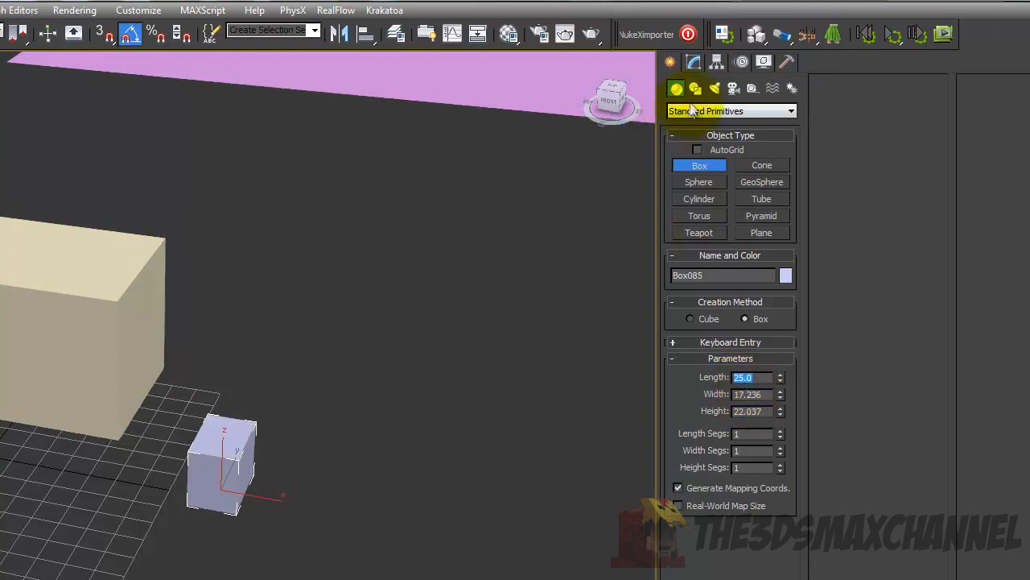
pyautogui.click(693, 62)
pyautogui.click(746, 307)
pyautogui.write('25.0')
pyautogui.press('Return')
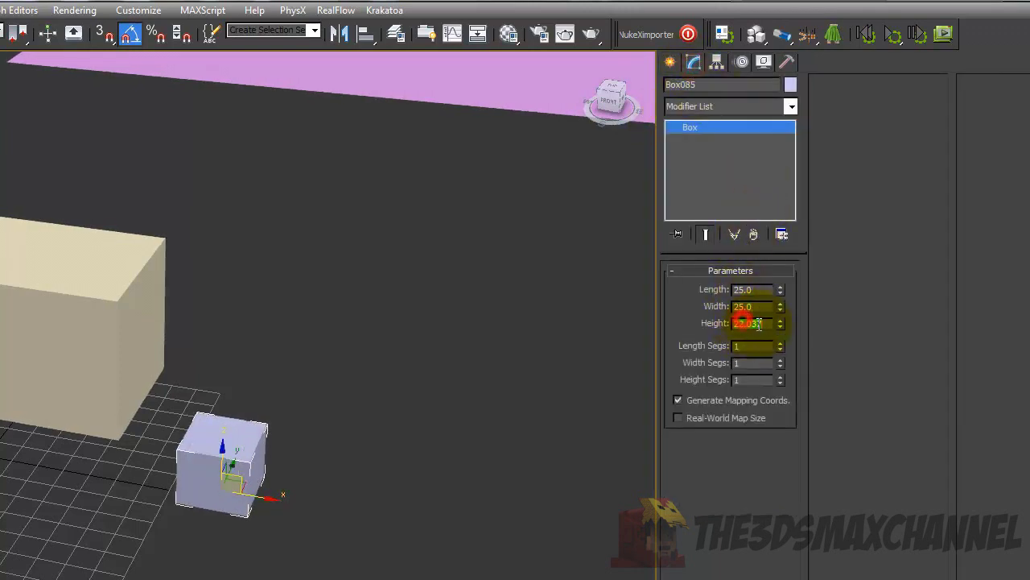
pyautogui.press('Return')
# Align the new box center to center with the body box on the X, Y and Z positions.
pyautogui.moveTo(233, 421); pyautogui.dragTo(250, 413, button='middle')
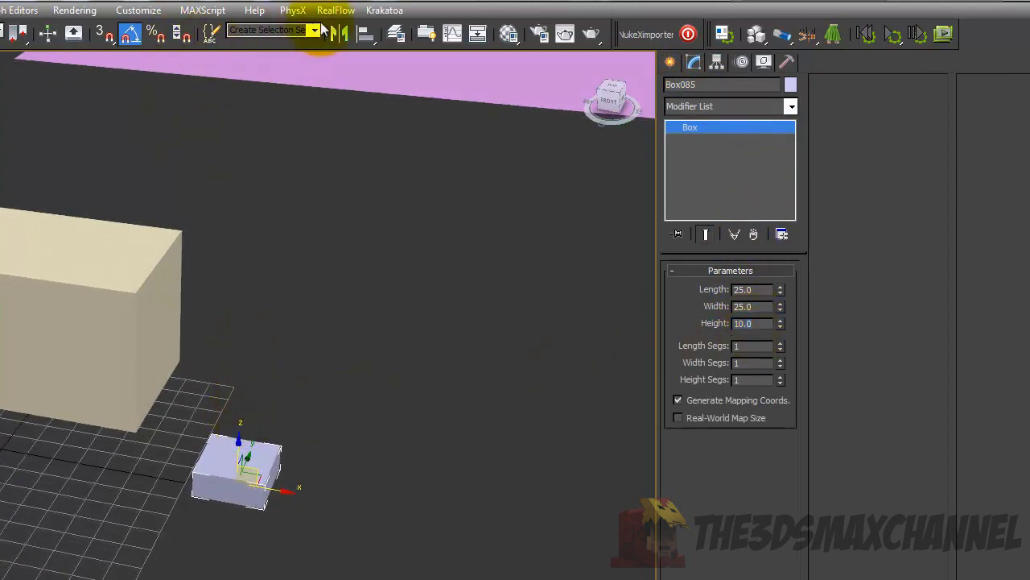
pyautogui.click(366, 34)
pyautogui.click(153, 287)
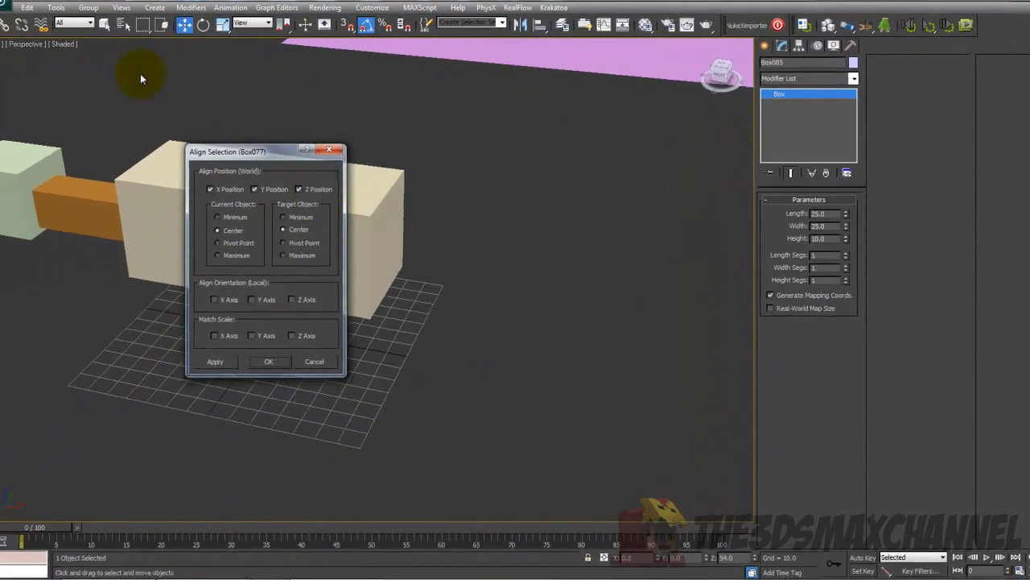
pyautogui.press('Return')
# Rotate the new box upright about the Y axis so its square face points along the body's length.
pyautogui.click(204, 24)
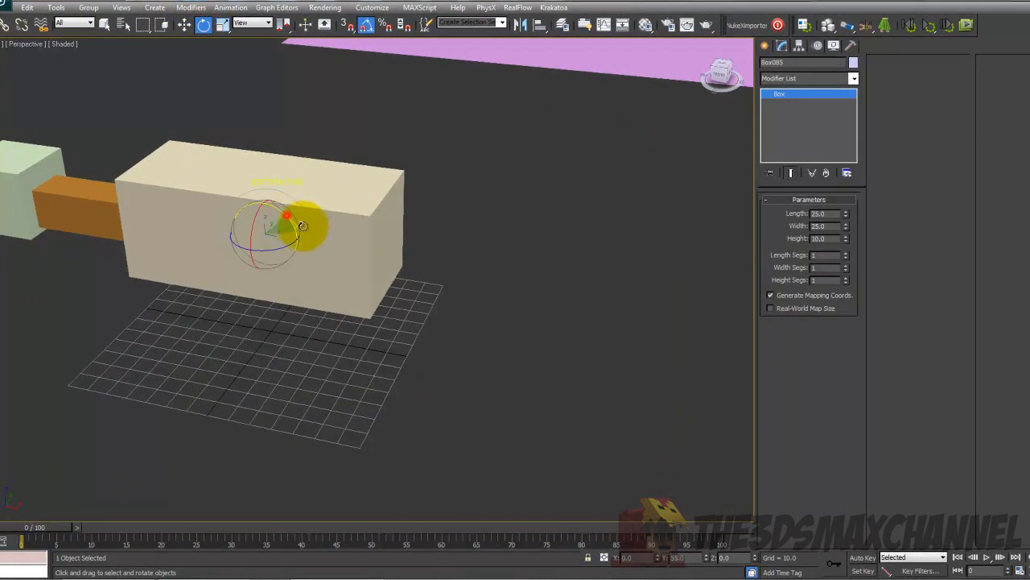
pyautogui.press('F3')
pyautogui.moveTo(318, 235); pyautogui.dragTo(333, 244)
pyautogui.press('F3')
# Move the new box along X to the rear face of the body as the first tail segment.
pyautogui.click(185, 24)
pyautogui.moveTo(272, 237); pyautogui.dragTo(413, 249)
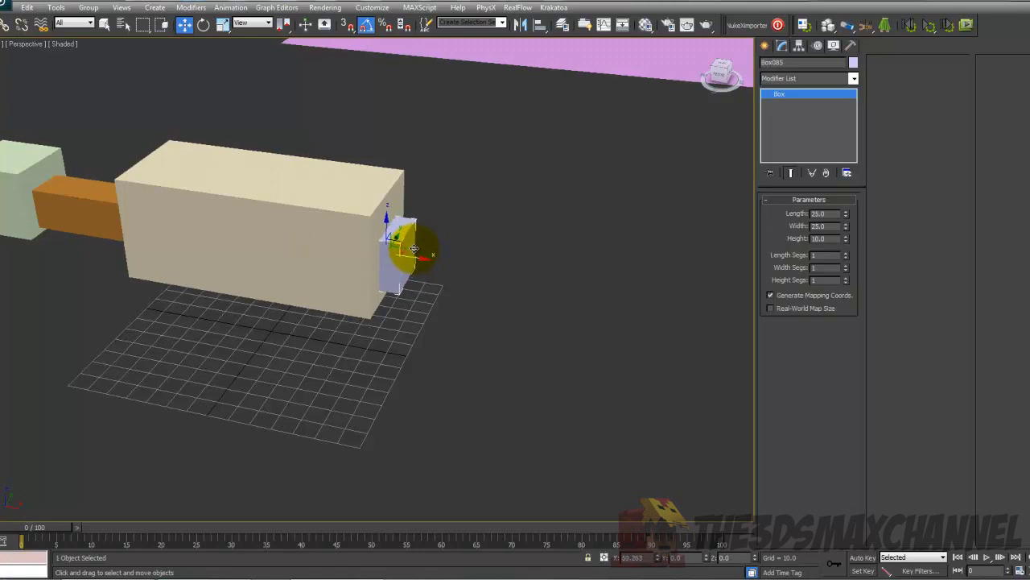
pyautogui.keyDown('alt'); pyautogui.moveTo(391, 276); pyautogui.dragTo(293, 262, button='middle'); pyautogui.keyUp('alt')
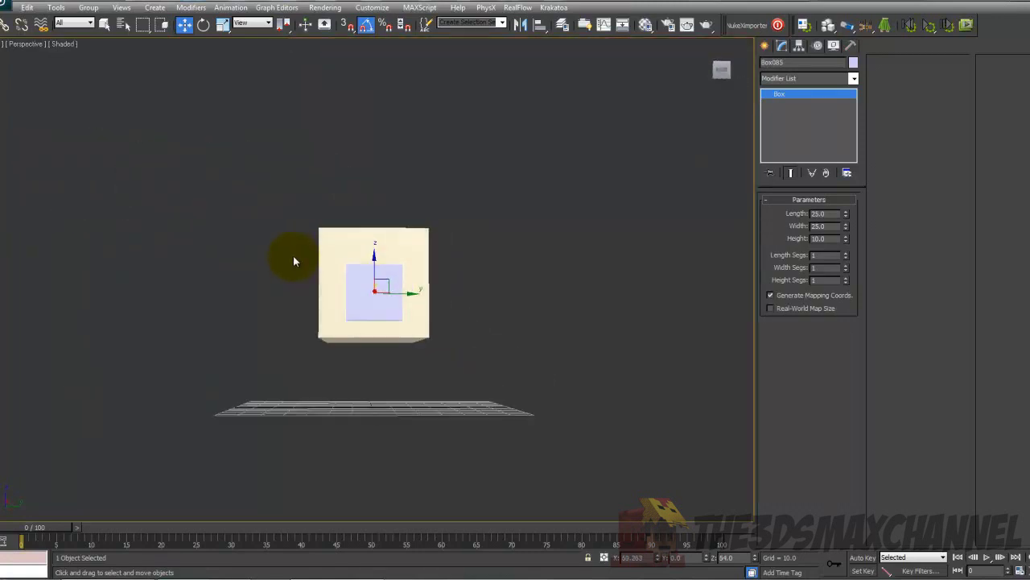
# Align the tail box's pivot point to the center of the body box on the X, Y and Z positions.
pyautogui.keyDown('alt'); pyautogui.moveTo(294, 262); pyautogui.dragTo(295, 272); pyautogui.keyUp('alt')
pyautogui.scroll(3, 296, 272)
pyautogui.keyDown('alt'); pyautogui.moveTo(296, 272); pyautogui.dragTo(362, 291, button='middle'); pyautogui.keyUp('alt')
pyautogui.scroll(5, 362, 291)
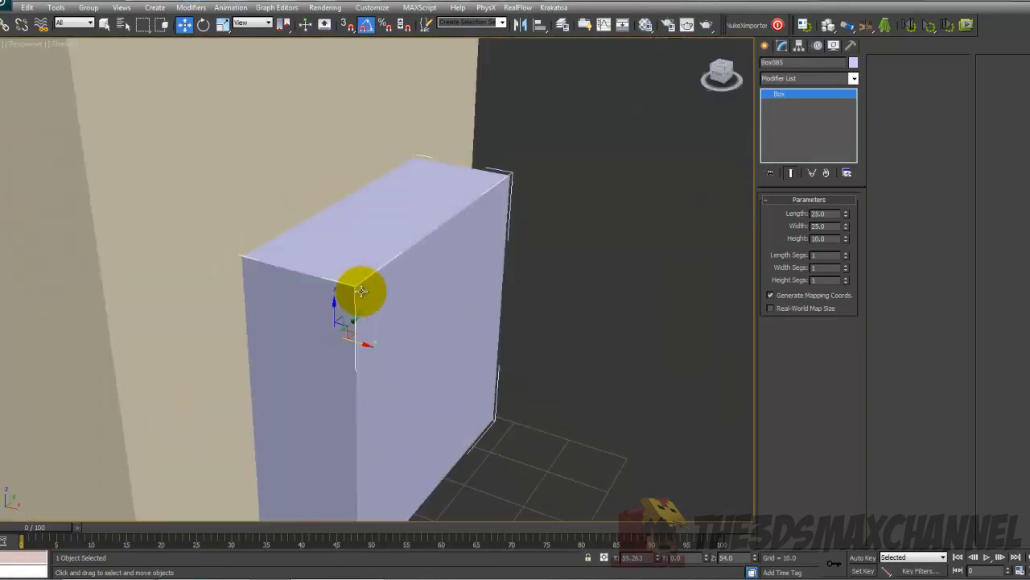
pyautogui.scroll(-3, 362, 291)
pyautogui.keyDown('alt'); pyautogui.moveTo(380, 355); pyautogui.dragTo(408, 324, button='middle'); pyautogui.keyUp('alt')
pyautogui.hotkey('alt', 'a')
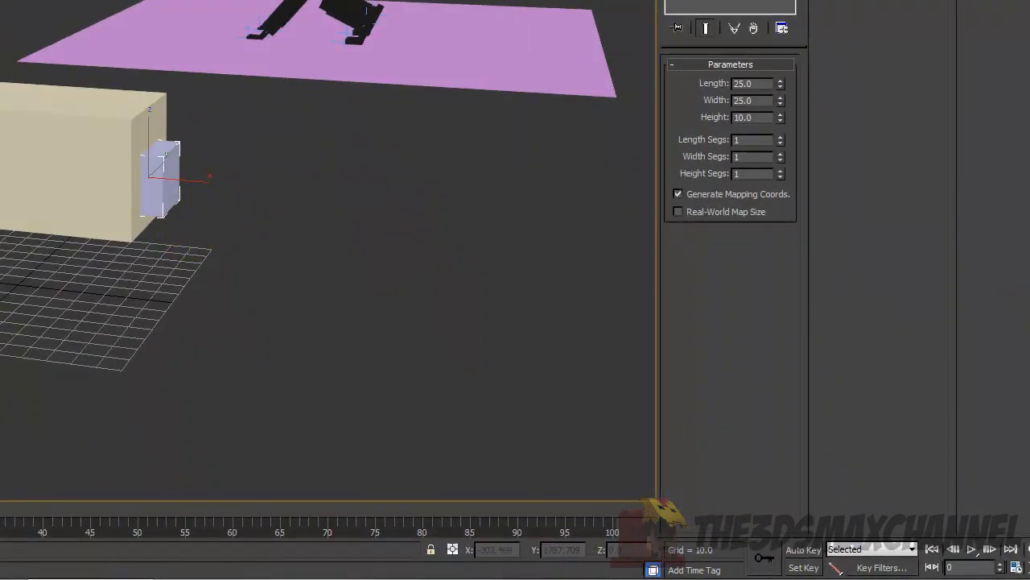
pyautogui.click(80, 117)
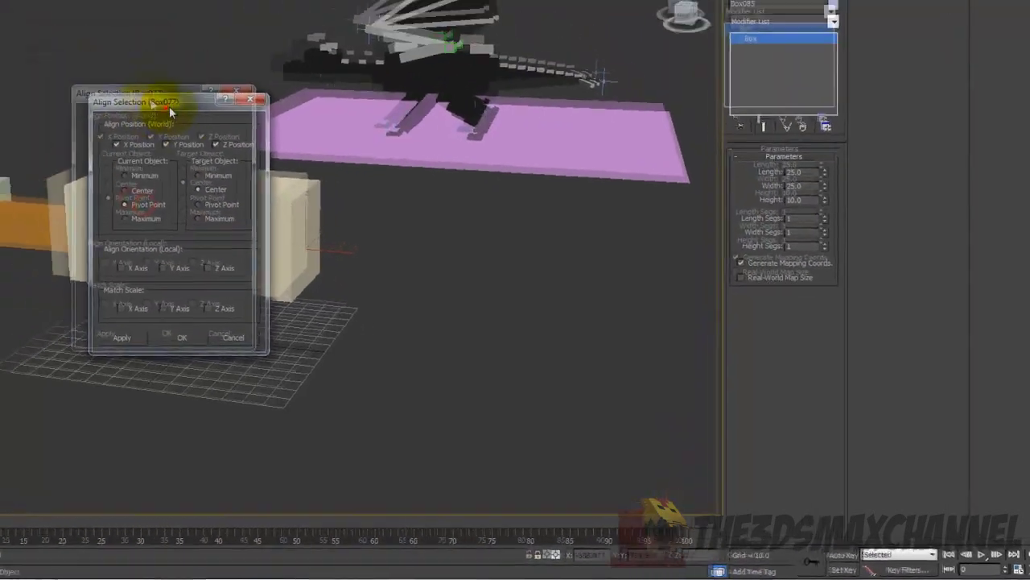
pyautogui.moveTo(29, 4); pyautogui.dragTo(337, 21)
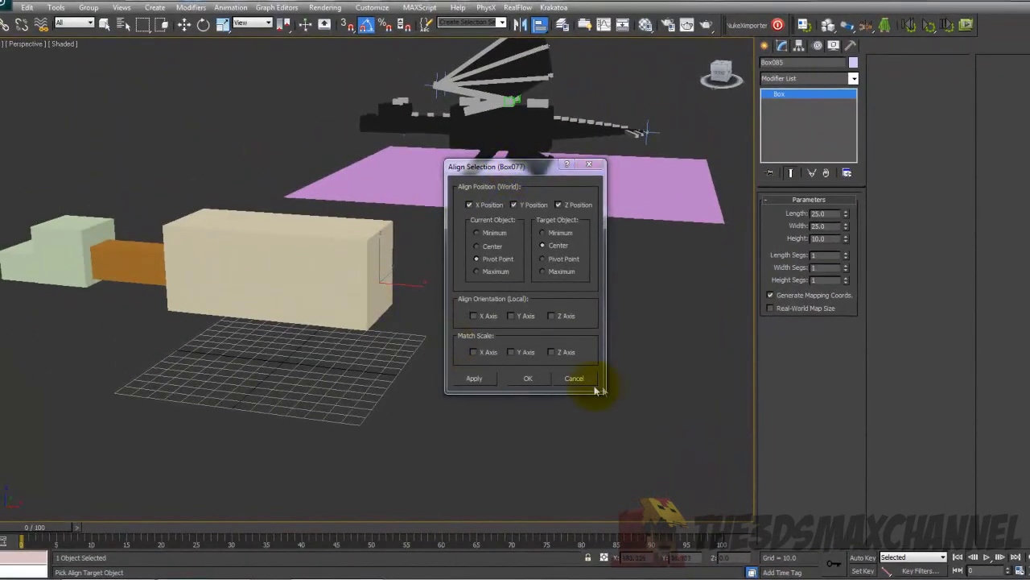
pyautogui.click(528, 378)
# Move the tail box along X so it sits against the rear face of the body.
pyautogui.press('F3')
pyautogui.keyDown('alt'); pyautogui.moveTo(329, 281); pyautogui.dragTo(330, 269, button='middle'); pyautogui.keyUp('alt')
pyautogui.moveTo(310, 267); pyautogui.dragTo(413, 268)
pyautogui.press('F3')
pyautogui.moveTo(410, 276)
pyautogui.keyDown('alt'); pyautogui.mouseDown(button='middle')
pyautogui.moveTo(386, 300)
pyautogui.moveTo(395, 298)
pyautogui.moveTo(322, 285)
pyautogui.moveTo(416, 272)
pyautogui.moveTo(397, 314)
pyautogui.mouseUp(button='middle'); pyautogui.keyUp('alt')
pyautogui.press('F3')
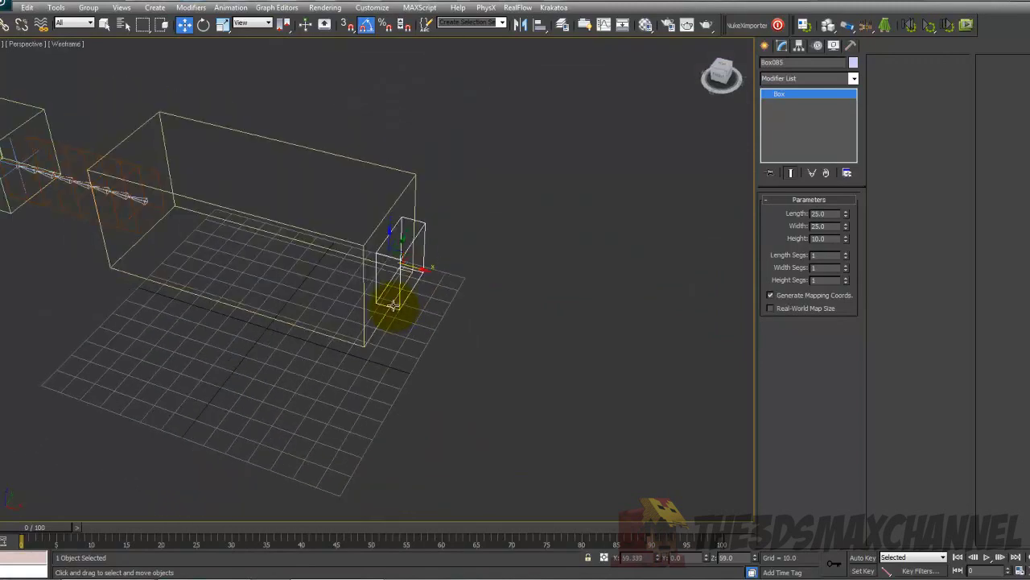
pyautogui.press('F3')
pyautogui.moveTo(394, 303)
pyautogui.keyDown('alt'); pyautogui.mouseDown(button='middle')
pyautogui.moveTo(311, 248)
pyautogui.moveTo(409, 293)
pyautogui.moveTo(398, 230)
pyautogui.moveTo(386, 249)
pyautogui.moveTo(421, 251)
pyautogui.moveTo(428, 266)
pyautogui.moveTo(417, 262)
pyautogui.mouseUp(button='middle'); pyautogui.keyUp('alt')
pyautogui.scroll(-2, 391, 285)
pyautogui.press('F3')
pyautogui.press('F3')
pyautogui.scroll(5, 375, 269)
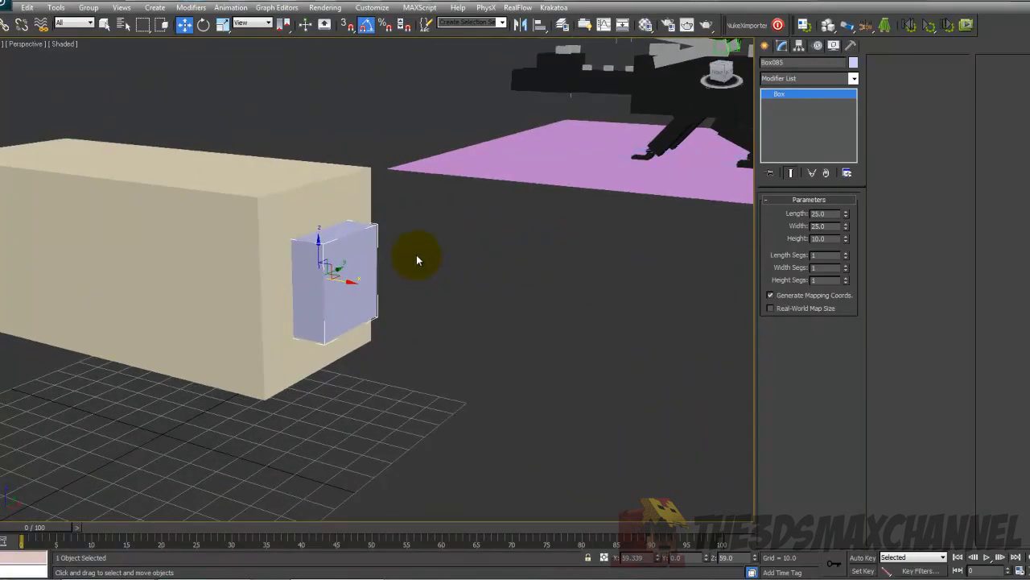
# Clone the first tail segment along X as a single independent copy, snapped flush to its rear face.
pyautogui.moveTo(390, 234); pyautogui.dragTo(419, 224, button='middle')
pyautogui.scroll(-4, 417, 223)
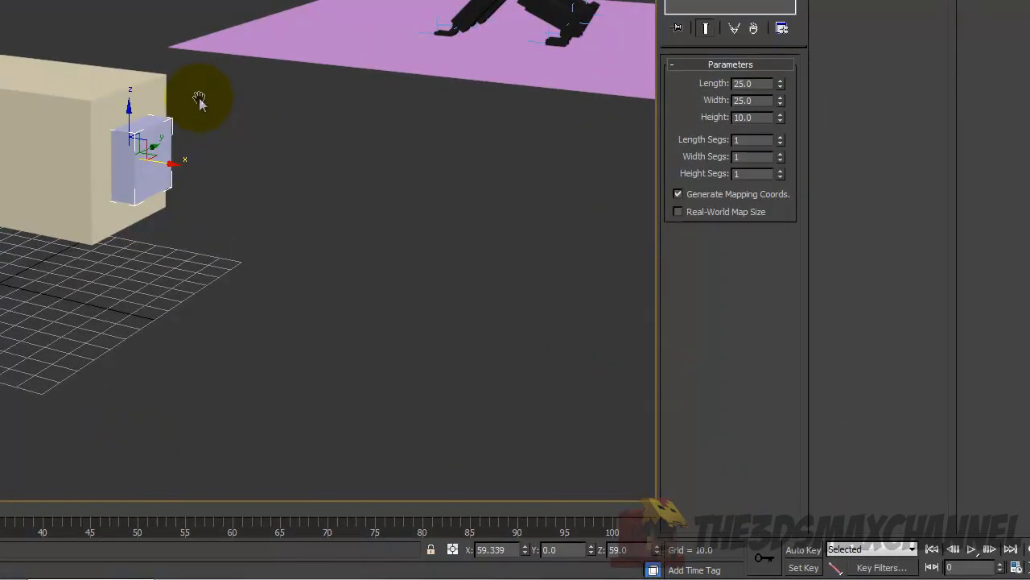
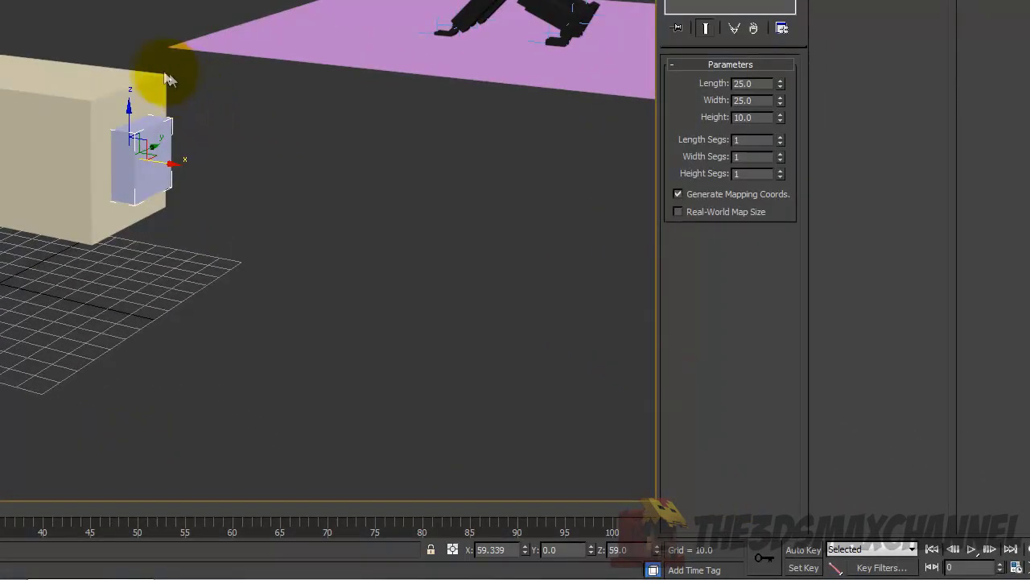
pyautogui.moveTo(206, 95)
pyautogui.keyDown('alt'); pyautogui.mouseDown(button='middle')
pyautogui.moveTo(257, 96)
pyautogui.moveTo(333, 182)
pyautogui.moveTo(217, 98)
pyautogui.mouseUp(button='middle'); pyautogui.keyUp('alt')
pyautogui.scroll(2, 216, 92)
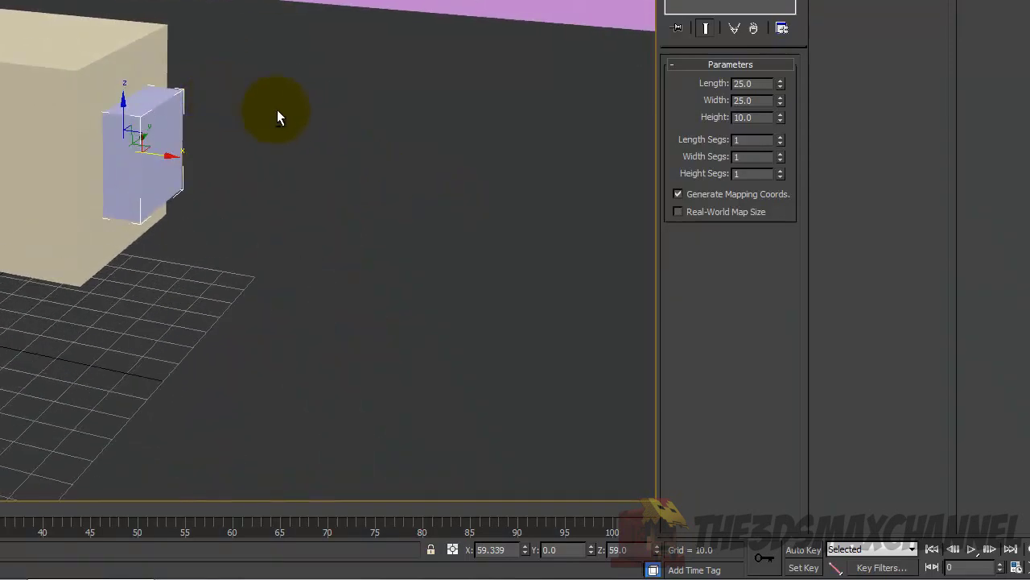
pyautogui.scroll(-2, 276, 109)
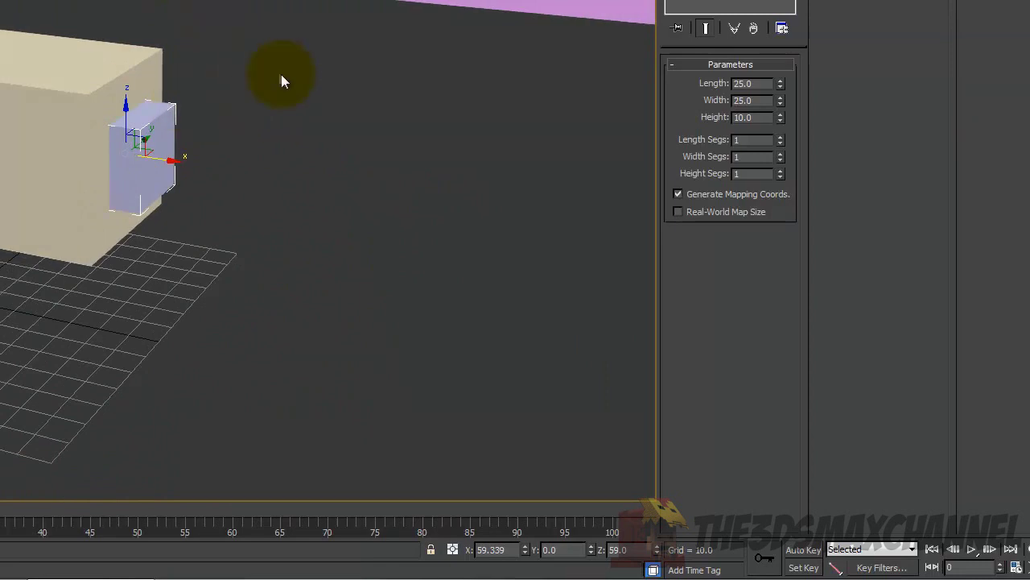
pyautogui.scroll(2, 238, 65)
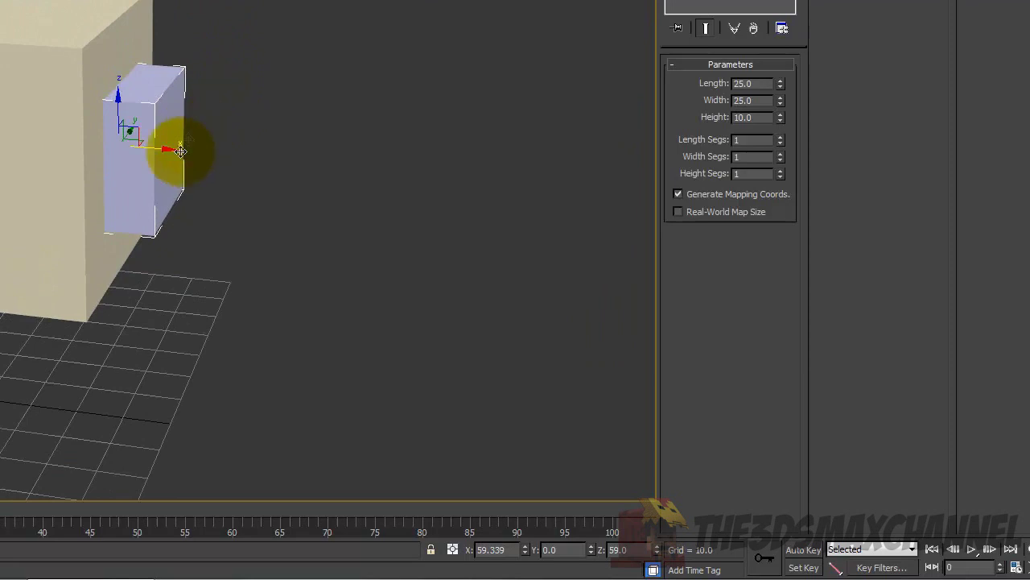
pyautogui.keyDown('shift'); pyautogui.moveTo(154, 151); pyautogui.dragTo(180, 143); pyautogui.keyUp('shift')
pyautogui.keyDown('shift'); pyautogui.moveTo(155, 101); pyautogui.dragTo(158, 107); pyautogui.keyUp('shift')
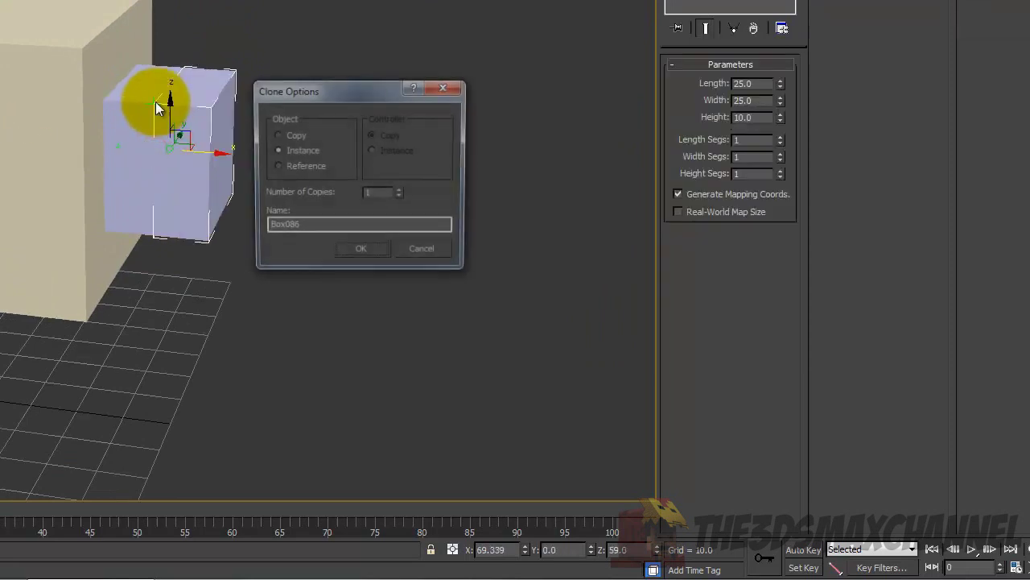
pyautogui.click(281, 134)
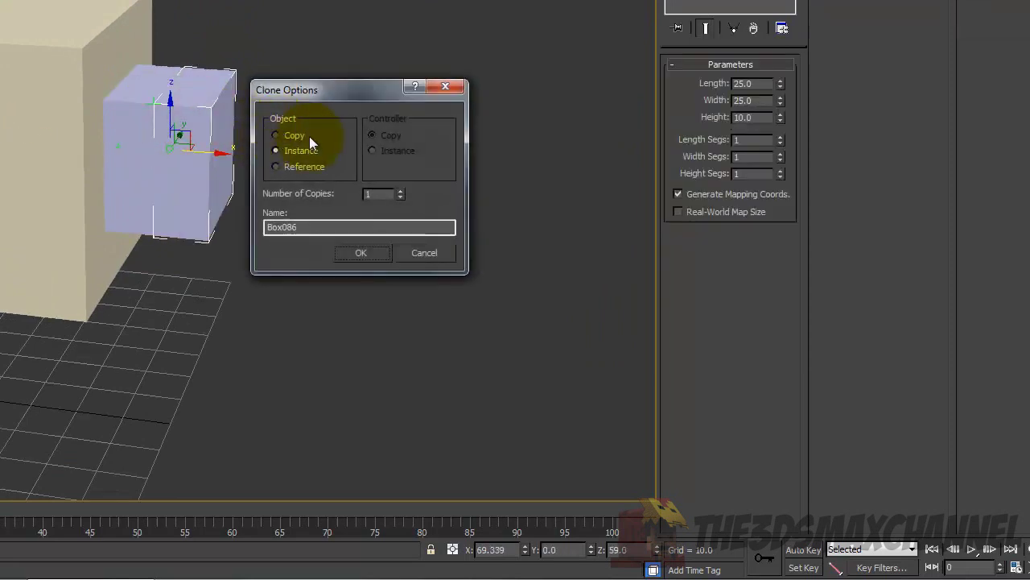
pyautogui.click(297, 136)
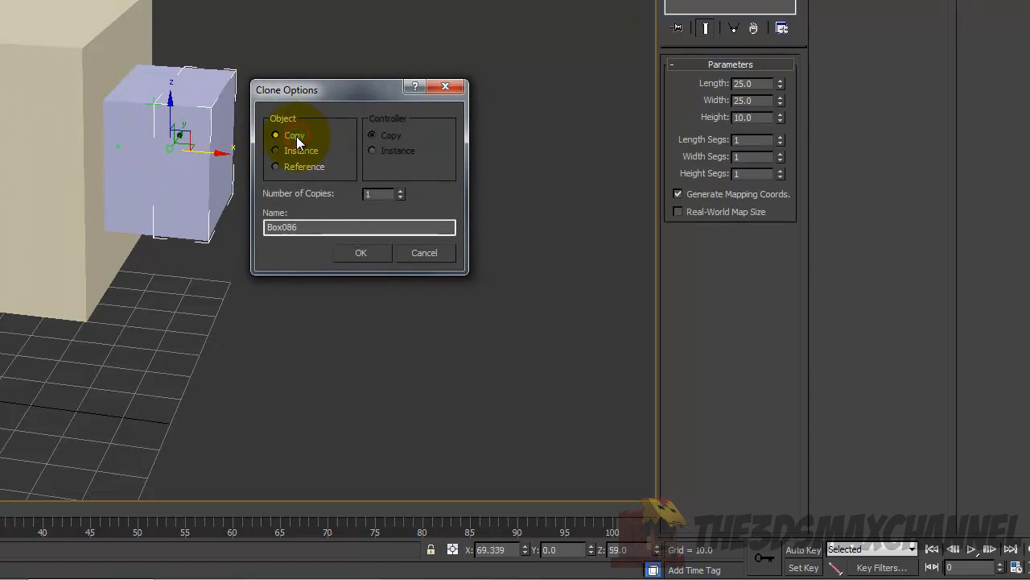
pyautogui.click(367, 252)
# Set the second tail segment's length and width to 23.
pyautogui.click(756, 86)
pyautogui.write('23')
pyautogui.press('Return')
pyautogui.doubleClick(758, 102)
pyautogui.write('23')
pyautogui.press('Return')
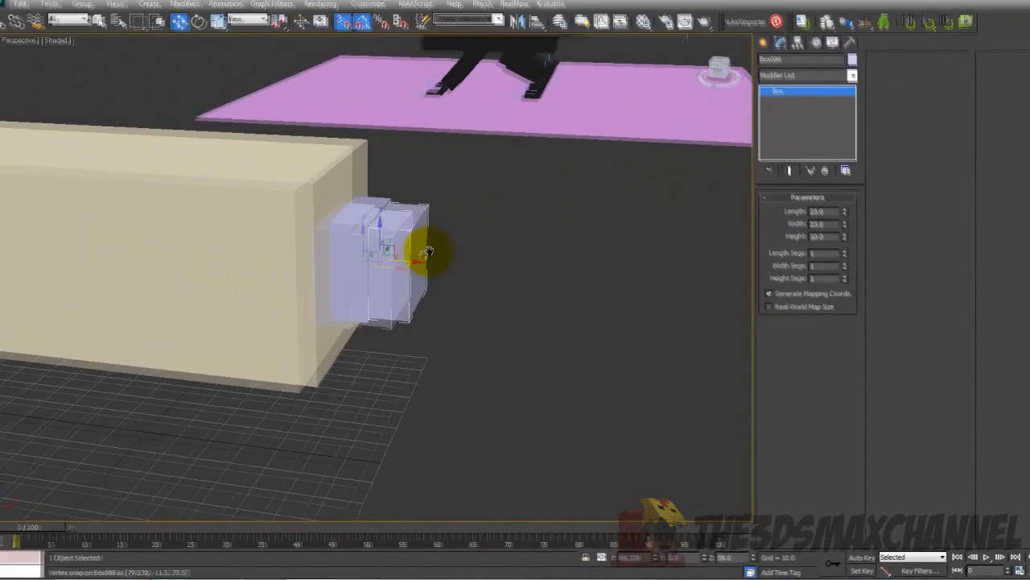
# Copy the second tail segment along X onto its rear face and set the copy's length and width to 21.
pyautogui.scroll(-3, 205, 136)
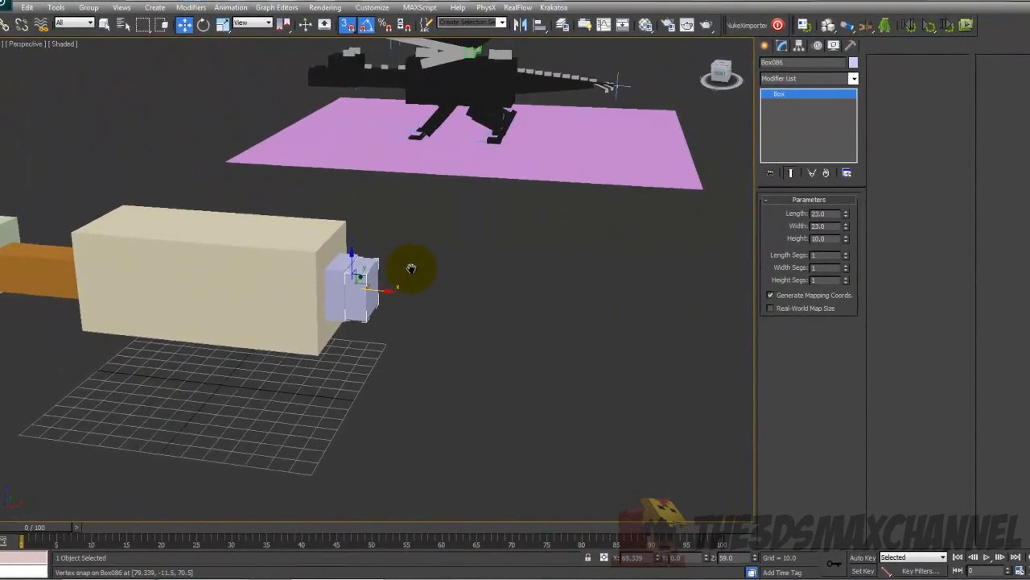
pyautogui.scroll(5, 191, 161)
pyautogui.keyDown('shift'); pyautogui.moveTo(332, 302); pyautogui.dragTo(357, 287); pyautogui.keyUp('shift')
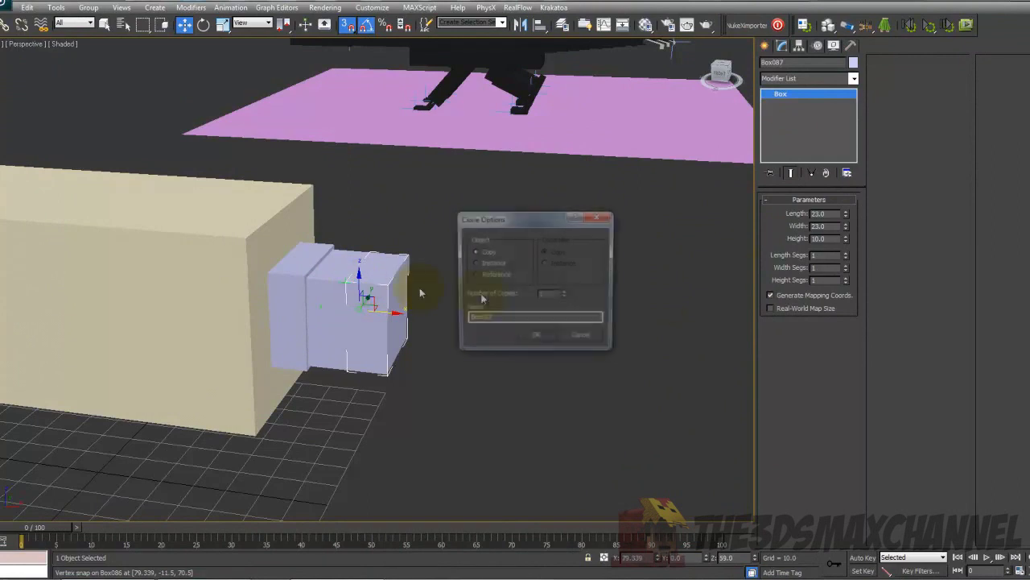
pyautogui.press('Return')
pyautogui.doubleClick(829, 214)
pyautogui.doubleClick(827, 226)
pyautogui.write('21')
pyautogui.press('Return')
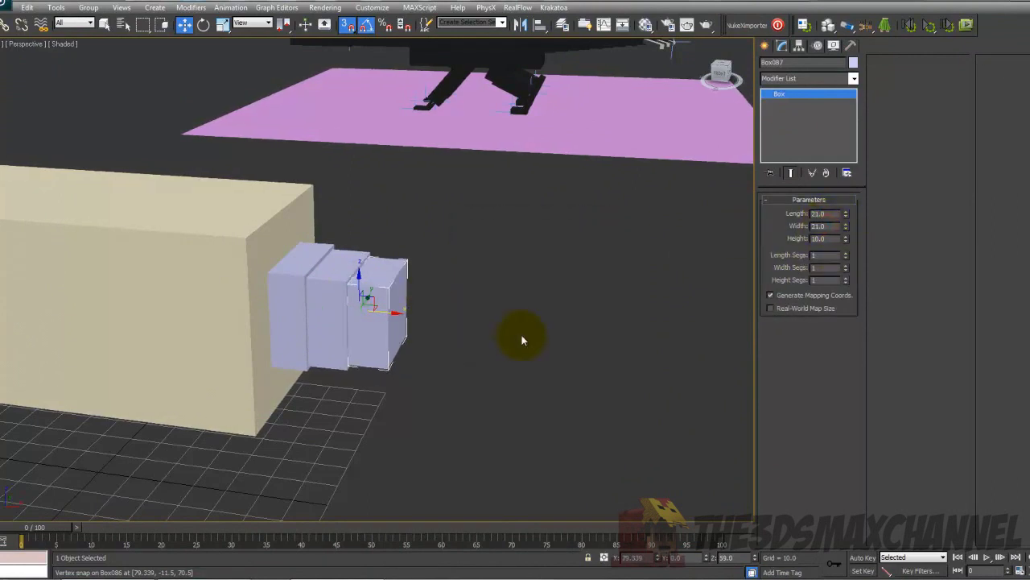
# Copy the third tail segment along X onto its rear face and set the copy's length and width to 19.
pyautogui.moveTo(522, 338); pyautogui.dragTo(467, 298, button='middle')
pyautogui.keyDown('shift'); pyautogui.moveTo(346, 287); pyautogui.dragTo(368, 262); pyautogui.keyUp('shift')
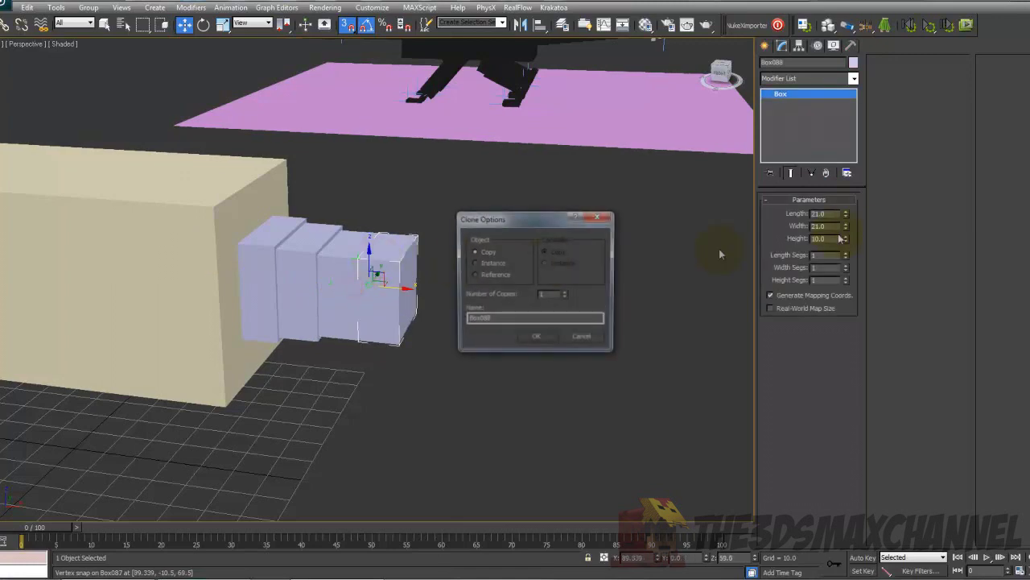
pyautogui.press('Return')
pyautogui.doubleClick(831, 214)
pyautogui.press('Return')
pyautogui.doubleClick(829, 226)
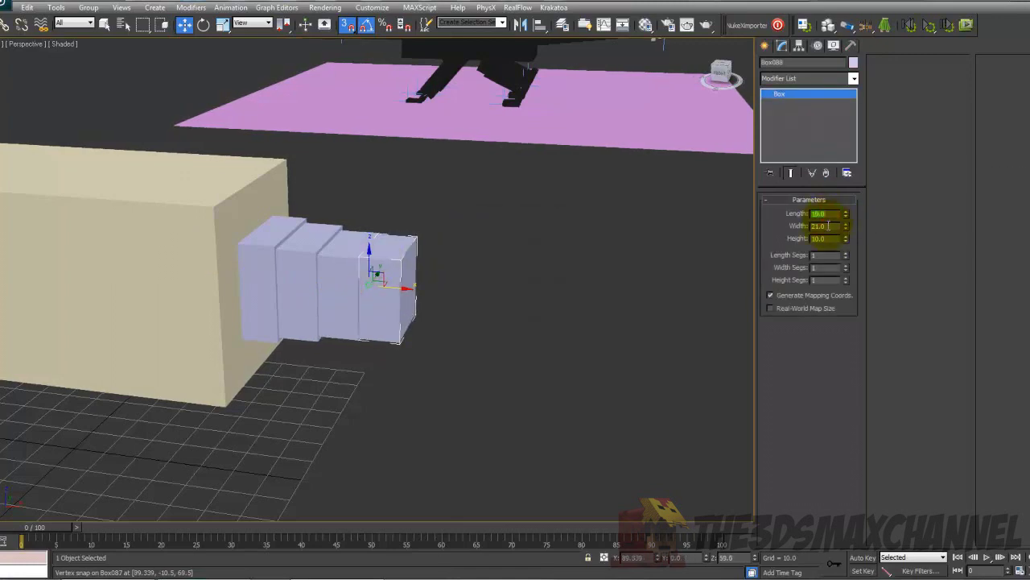
# Copy the fourth tail segment along X onto its rear face and set the copy's length and width to 17.
pyautogui.keyDown('shift'); pyautogui.moveTo(398, 291); pyautogui.dragTo(414, 279); pyautogui.keyUp('shift')
pyautogui.press('Return')
pyautogui.doubleClick(824, 214)
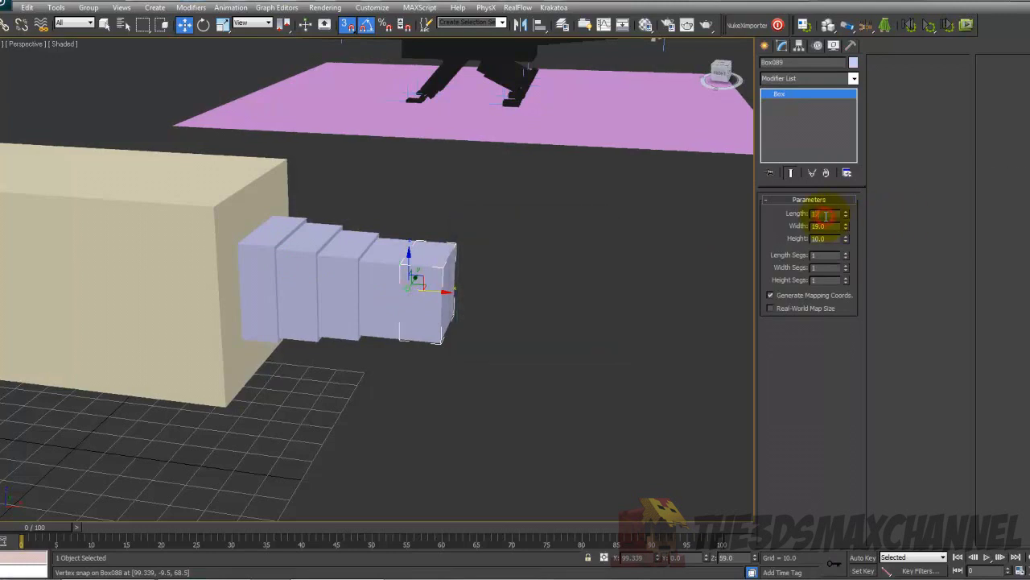
# Copy the fifth tail segment along X onto its rear face and set the copy's length and width to 15.
pyautogui.keyDown('shift'); pyautogui.moveTo(425, 283); pyautogui.dragTo(445, 276); pyautogui.keyUp('shift')
pyautogui.press('Return')
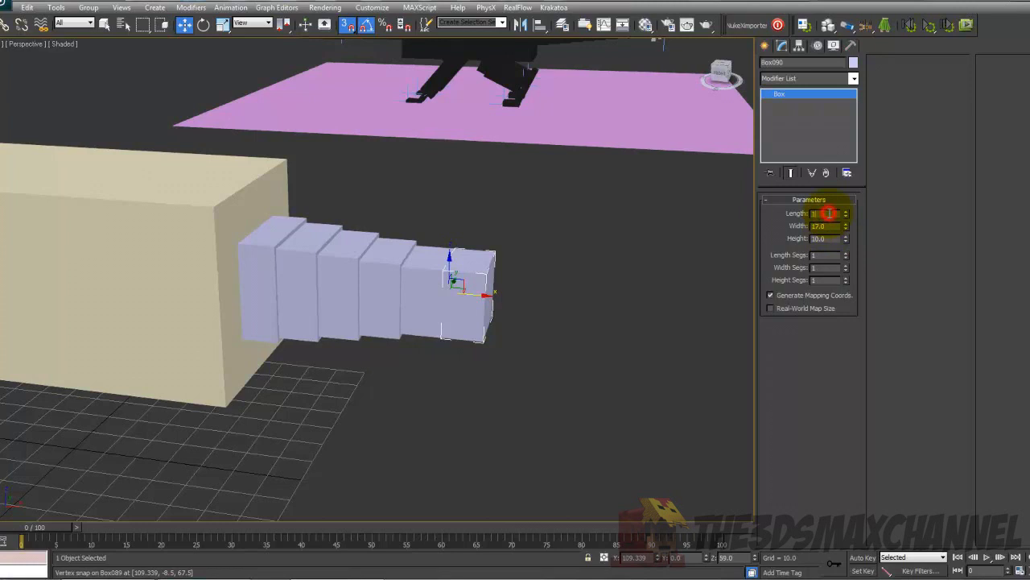
pyautogui.write('5')
pyautogui.press('Return')
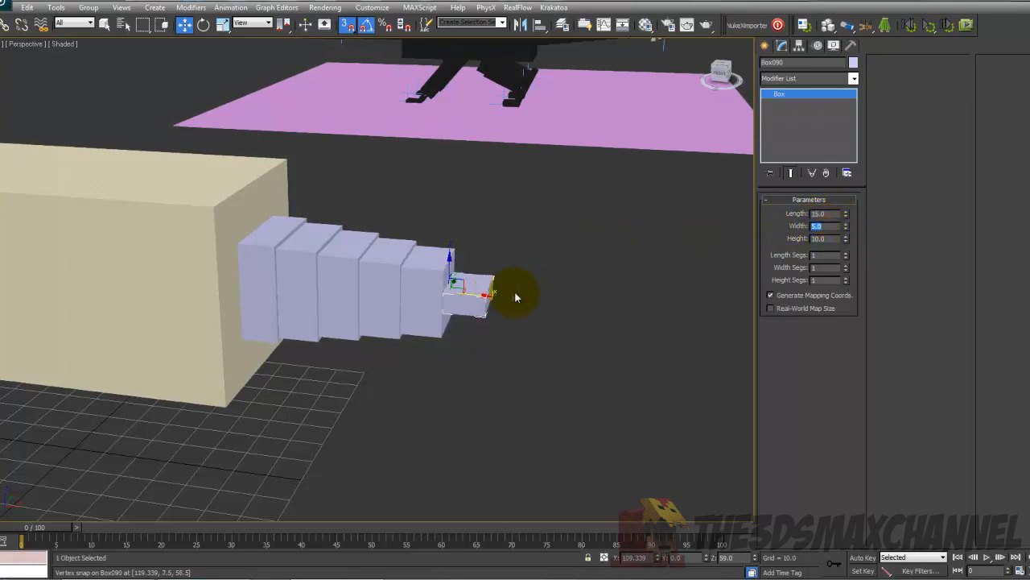
# Copy the sixth tail segment along X onto its rear face and set the copy's length to 13.
pyautogui.keyDown('shift'); pyautogui.moveTo(448, 293); pyautogui.dragTo(493, 282); pyautogui.keyUp('shift')
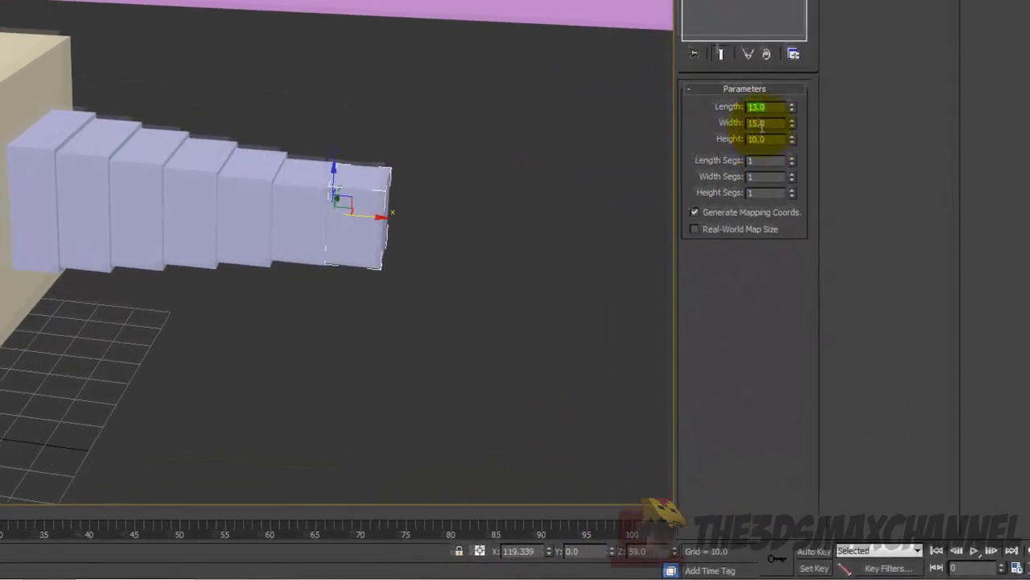
# Set the width of the selected outermost tail segment to 13.
pyautogui.doubleClick(820, 226)
pyautogui.write('13')
pyautogui.press('Return')
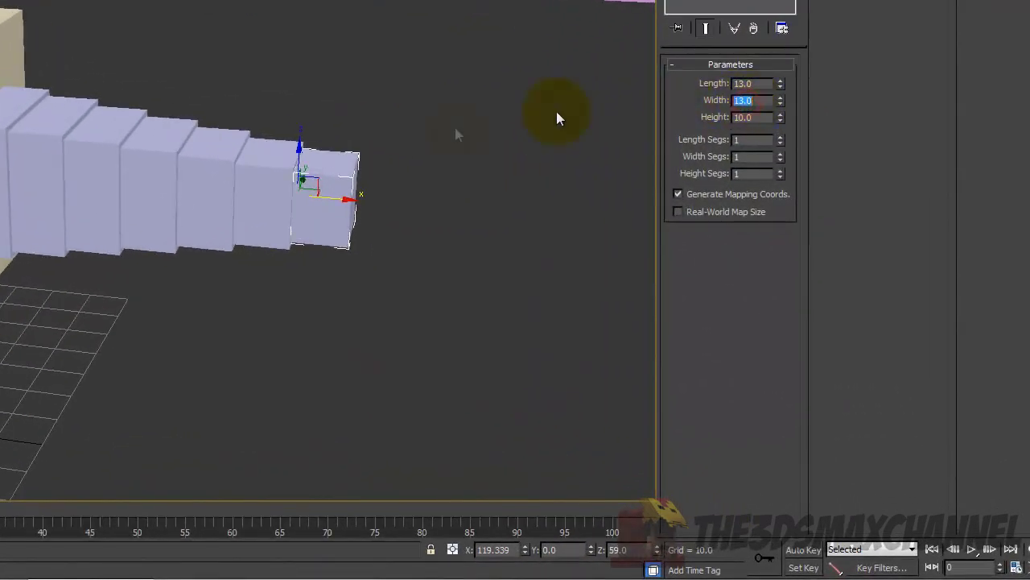
# Copy the 13-wide end segment outward along X onto its outer face, and set the copy's length and width to 11.
pyautogui.keyDown('shift'); pyautogui.moveTo(333, 196); pyautogui.dragTo(357, 180); pyautogui.keyUp('shift')
pyautogui.press('Return')
pyautogui.doubleClick(752, 83)
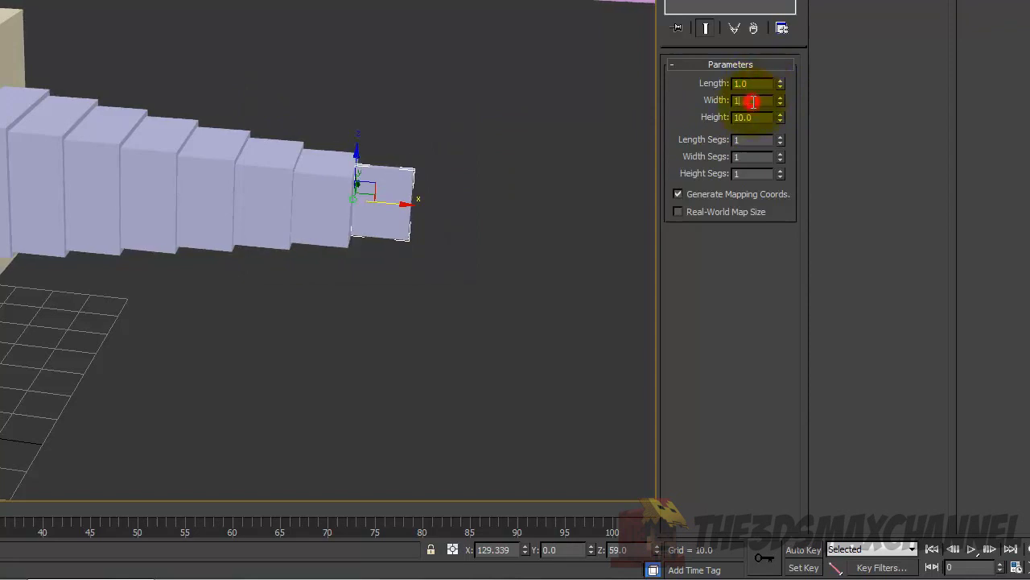
pyautogui.write('11')
pyautogui.press('Return')
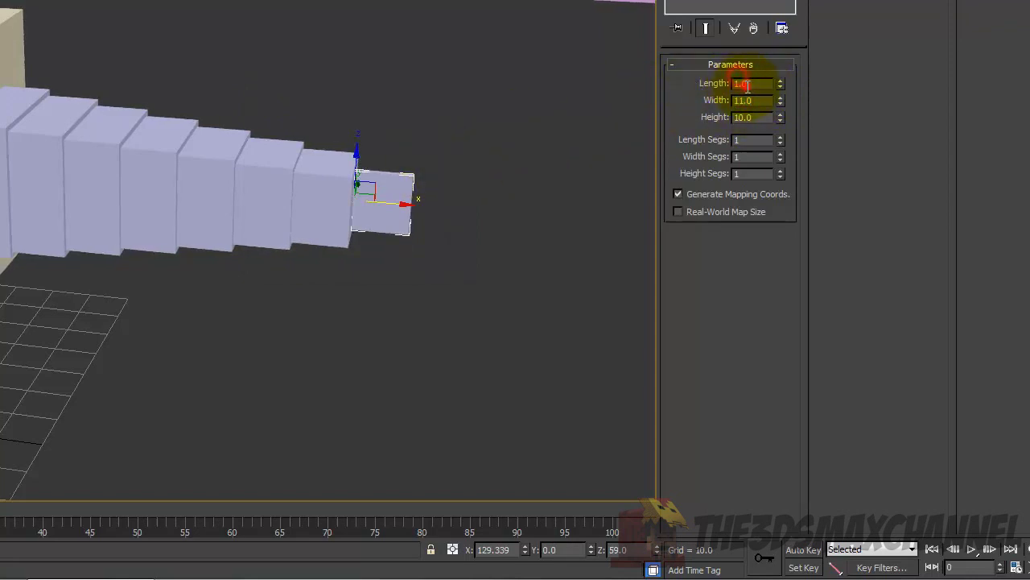
pyautogui.press('Return')
# Extend the tail with two more end-to-end copies, sized 9 × 9 and 7 × 7 in length and width.
pyautogui.moveTo(408, 135); pyautogui.dragTo(322, 137, button='middle')
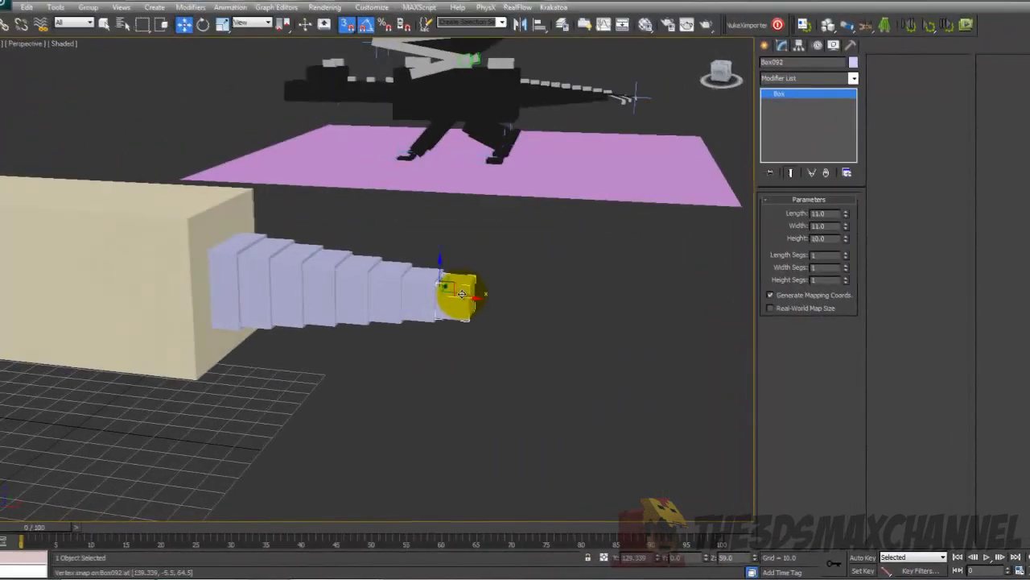
pyautogui.keyDown('alt'); pyautogui.moveTo(262, 193); pyautogui.dragTo(222, 176, button='middle'); pyautogui.keyUp('alt')
pyautogui.keyDown('alt'); pyautogui.moveTo(409, 283); pyautogui.dragTo(488, 295, button='middle'); pyautogui.keyUp('alt')
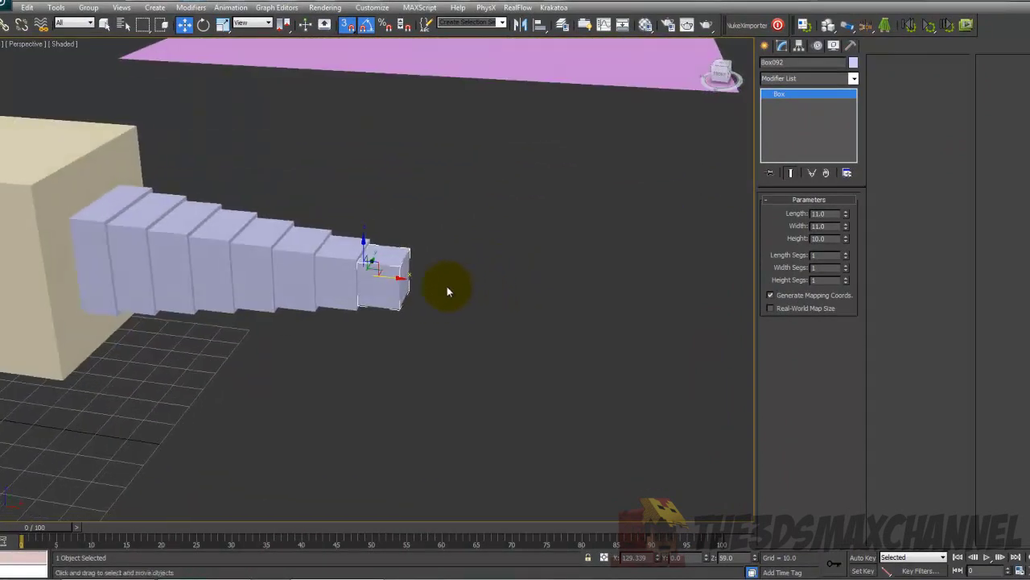
pyautogui.moveTo(384, 277)
pyautogui.keyDown('shift'); pyautogui.mouseDown()
pyautogui.moveTo(443, 279)
pyautogui.moveTo(406, 266)
pyautogui.mouseUp(); pyautogui.keyUp('shift')
pyautogui.press('Return')
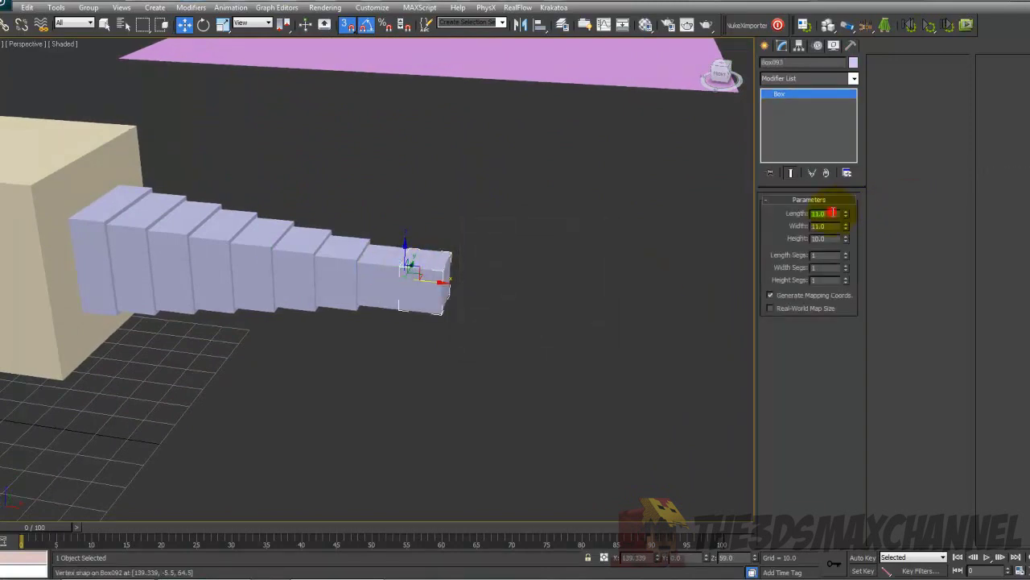
pyautogui.keyDown('shift'); pyautogui.moveTo(413, 270); pyautogui.dragTo(447, 278); pyautogui.keyUp('shift')
pyautogui.click(837, 213)
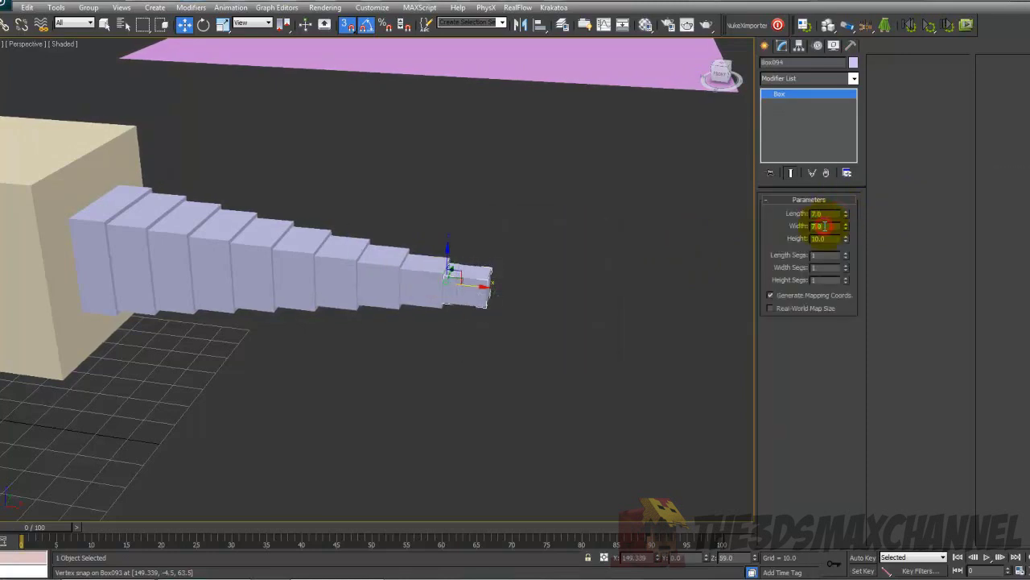
pyautogui.moveTo(520, 242)
pyautogui.mouseDown(button='middle')
pyautogui.moveTo(512, 246)
pyautogui.moveTo(524, 228)
pyautogui.moveTo(517, 238)
pyautogui.mouseUp(button='middle')
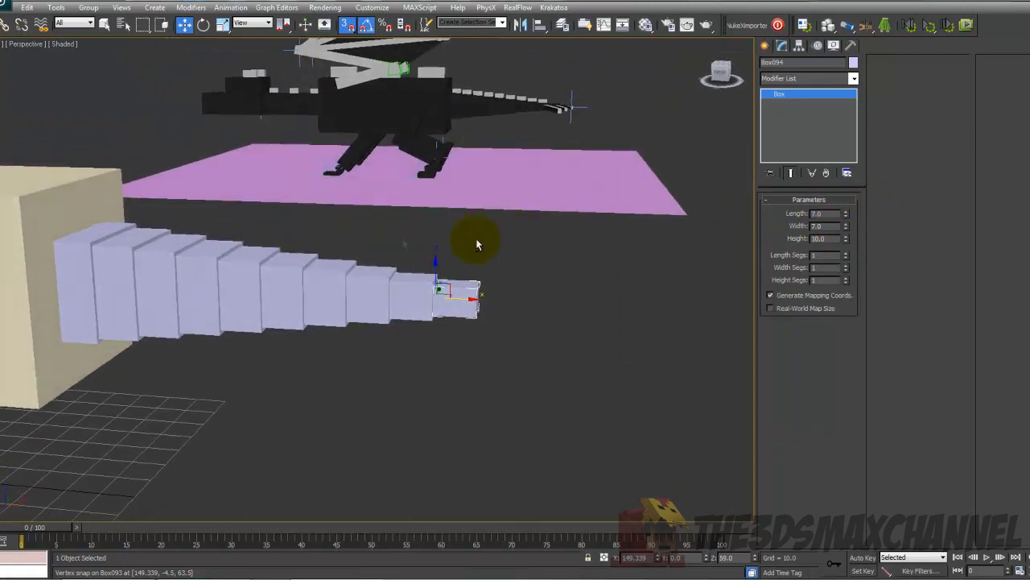
pyautogui.click(74, 253)
pyautogui.keyDown('ctrl'); pyautogui.click(457, 298); pyautogui.keyUp('ctrl')
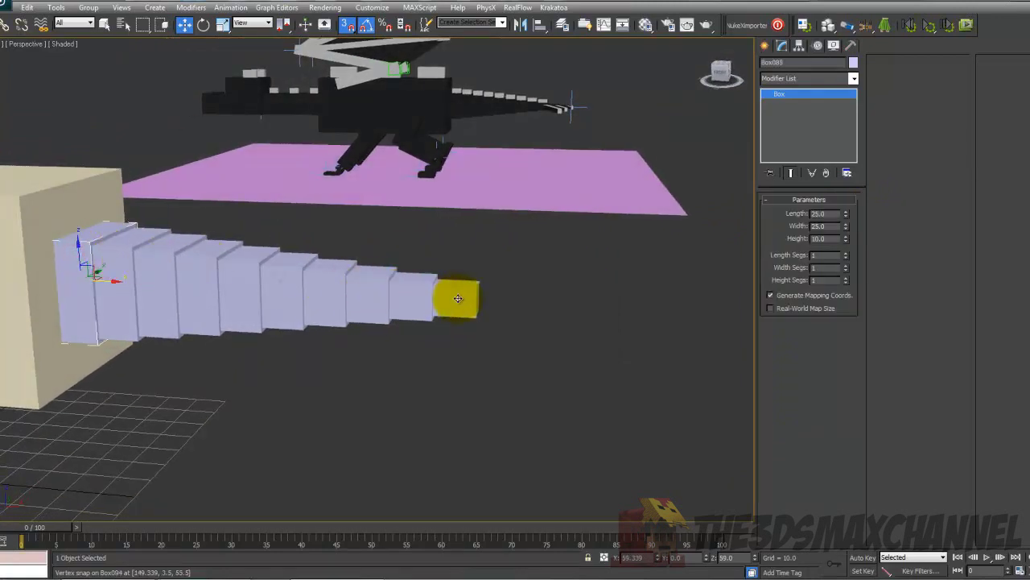
pyautogui.click(85, 260)
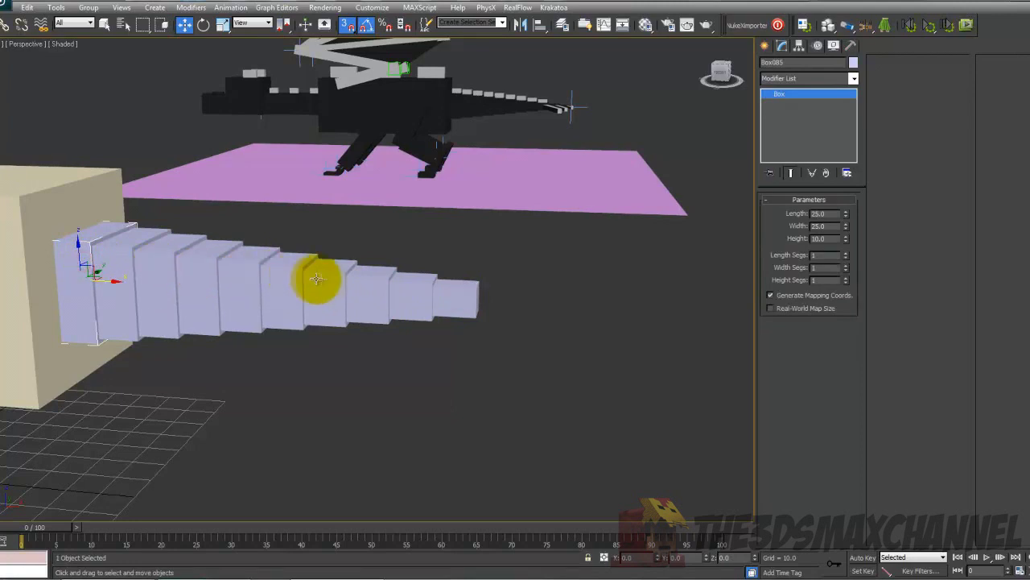
pyautogui.click(470, 294)
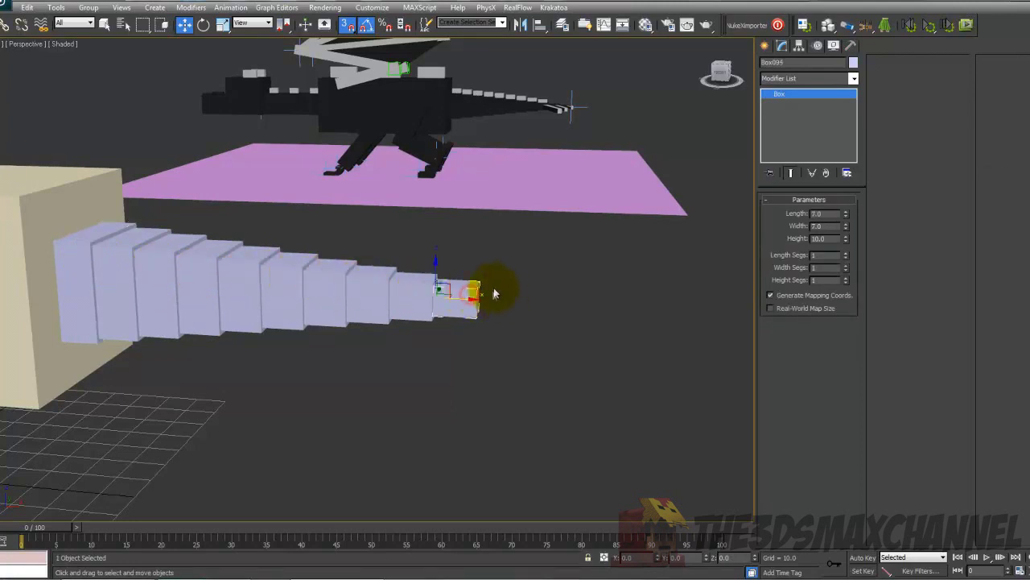
pyautogui.keyDown('shift'); pyautogui.moveTo(468, 300); pyautogui.dragTo(532, 300); pyautogui.keyUp('shift')
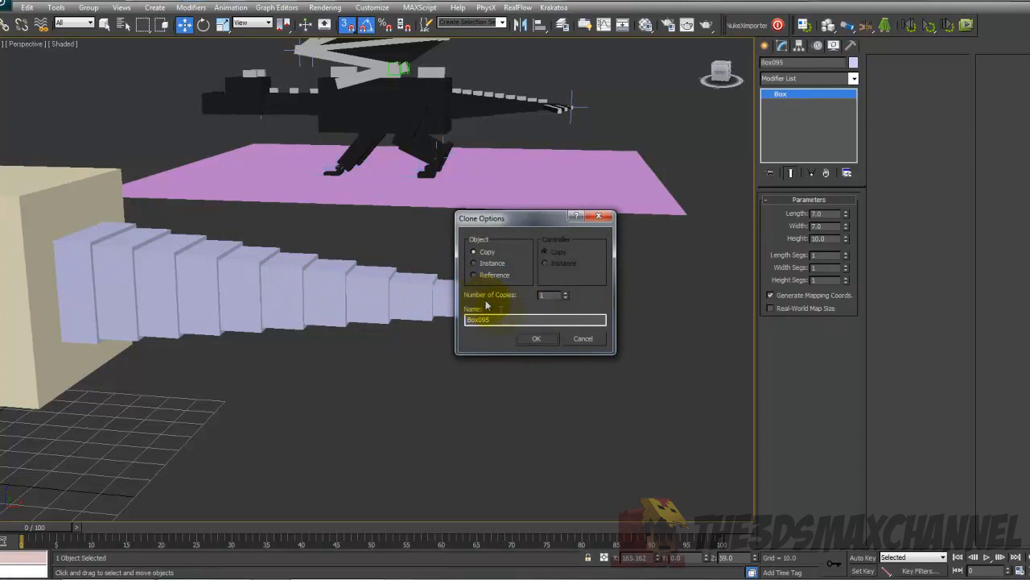
pyautogui.click(584, 337)
# Add two further copies snapped end to end at the tail tip, sized 5 × 5 and 3 × 3, then clear the selection.
pyautogui.click(472, 292)
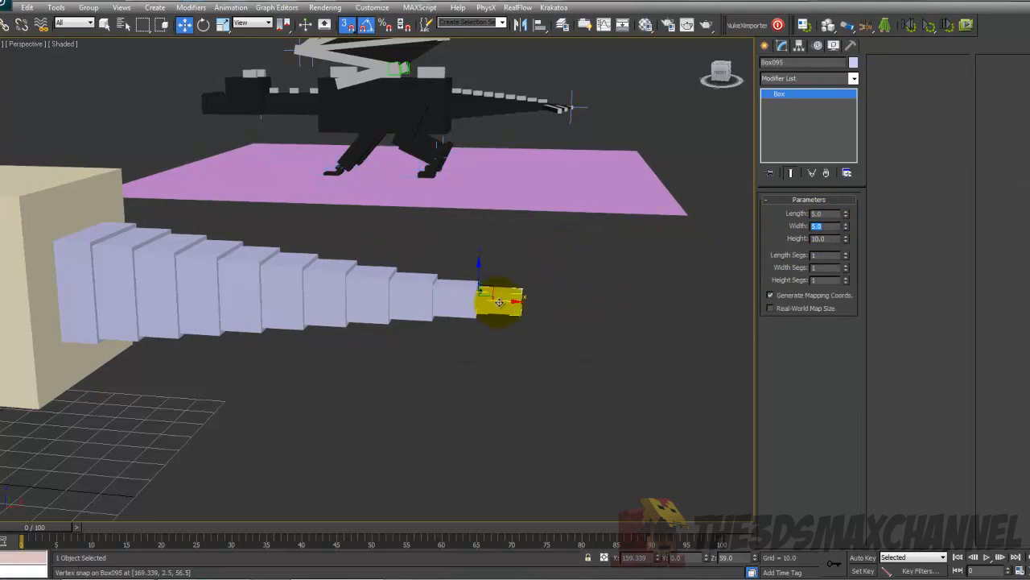
pyautogui.keyDown('shift'); pyautogui.moveTo(495, 299); pyautogui.dragTo(529, 294); pyautogui.keyUp('shift')
pyautogui.keyDown('shift'); pyautogui.moveTo(529, 295); pyautogui.dragTo(535, 296); pyautogui.keyUp('shift')
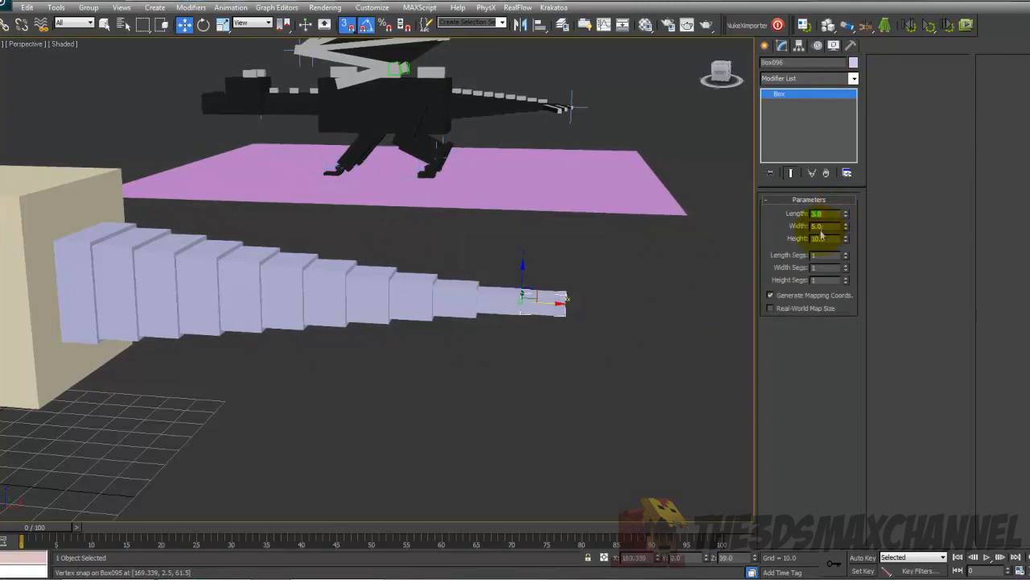
pyautogui.click(634, 246)
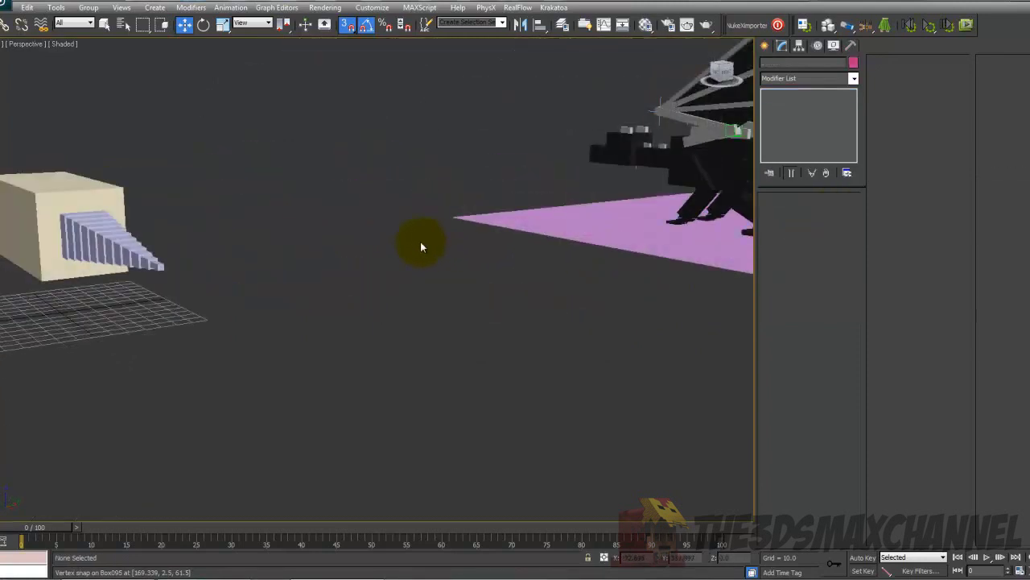
# Inspect the tapered row of tail segments against the body box in wireframe and shaded display.
pyautogui.keyDown('alt'); pyautogui.moveTo(420, 247); pyautogui.dragTo(429, 210, button='middle'); pyautogui.keyUp('alt')
pyautogui.scroll(4, 422, 214)
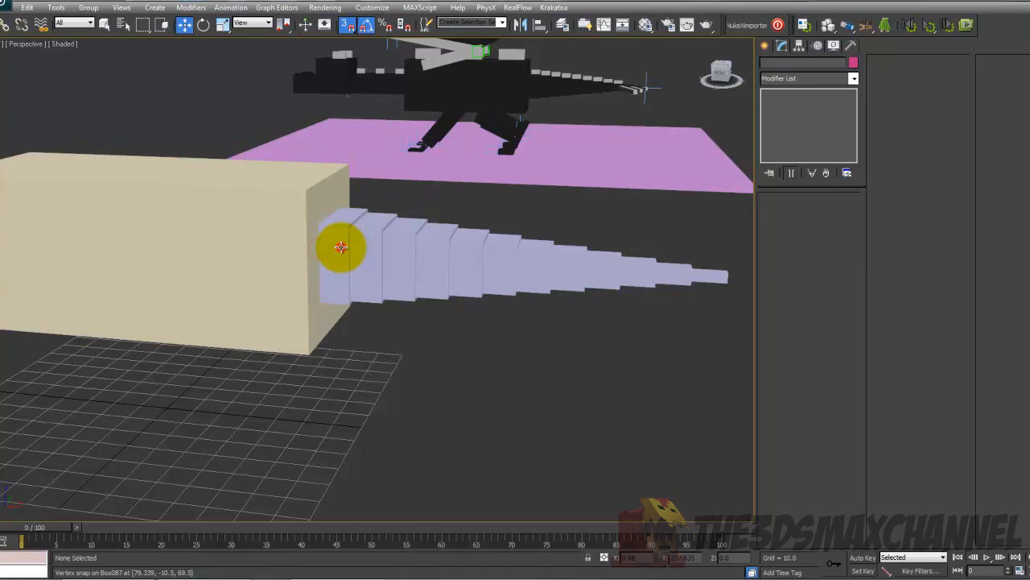
pyautogui.keyDown('alt'); pyautogui.moveTo(359, 247); pyautogui.dragTo(367, 269, button='middle'); pyautogui.keyUp('alt')
pyautogui.scroll(-3, 467, 269)
pyautogui.press('F3')
pyautogui.moveTo(479, 268); pyautogui.dragTo(426, 197, button='middle')
pyautogui.scroll(3, 420, 229)
pyautogui.scroll(4, 426, 198)
pyautogui.press('F3')
# Set the width segments of the tail segment nearest the body to 2 and display the scene in wireframe.
pyautogui.click(301, 157)
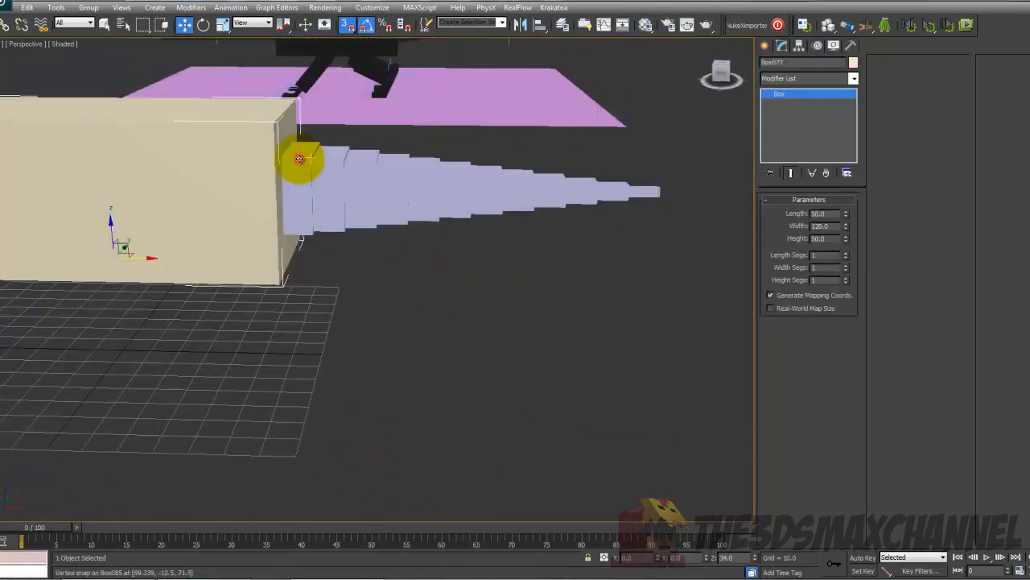
pyautogui.click(302, 161)
pyautogui.keyDown('alt'); pyautogui.moveTo(305, 167); pyautogui.dragTo(302, 205, button='middle'); pyautogui.keyUp('alt')
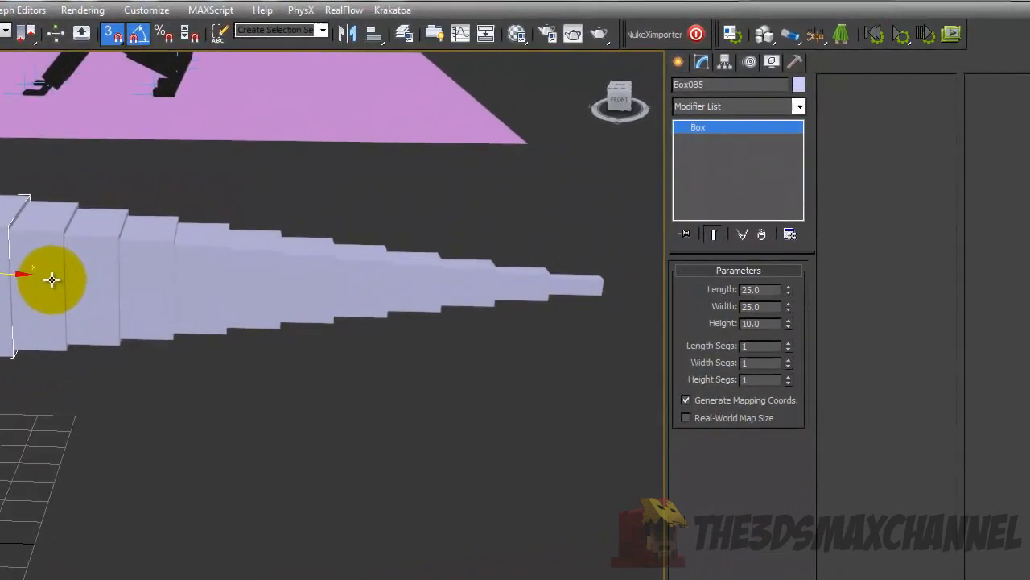
pyautogui.click(788, 359)
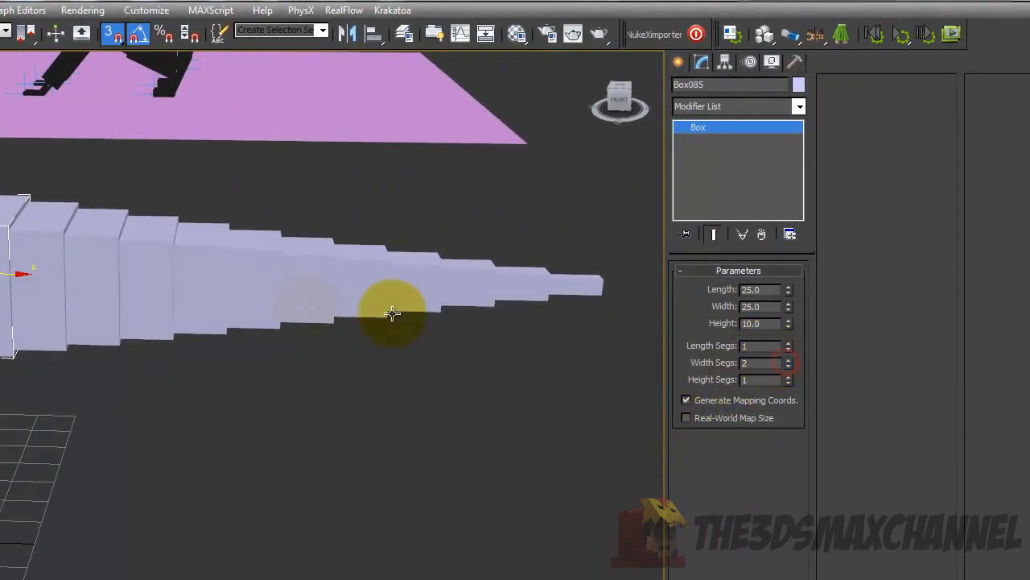
pyautogui.press('F3')
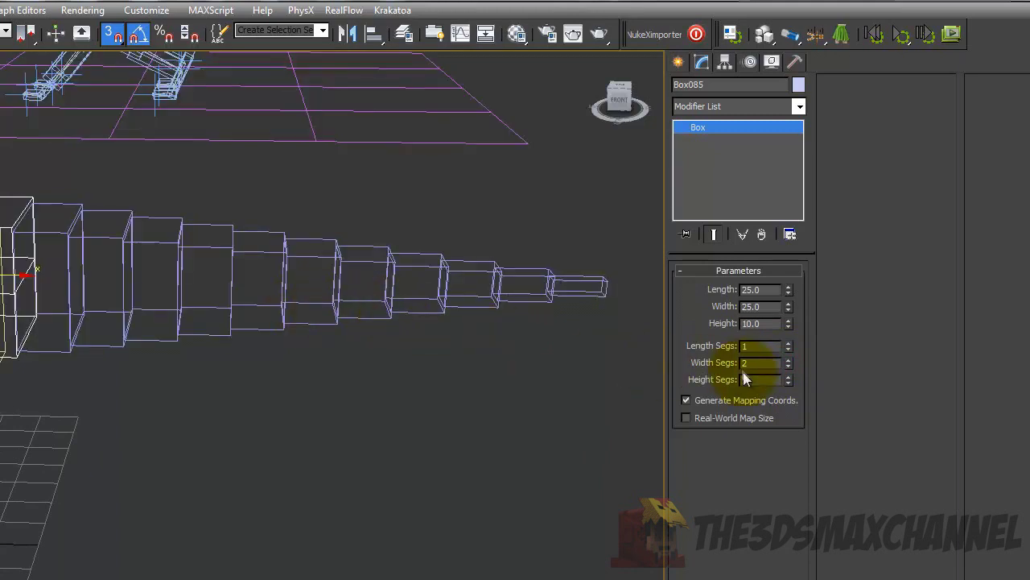
# Set the width segments to 2 on the second through sixth tail segments, counted from the body.
pyautogui.click(35, 231)
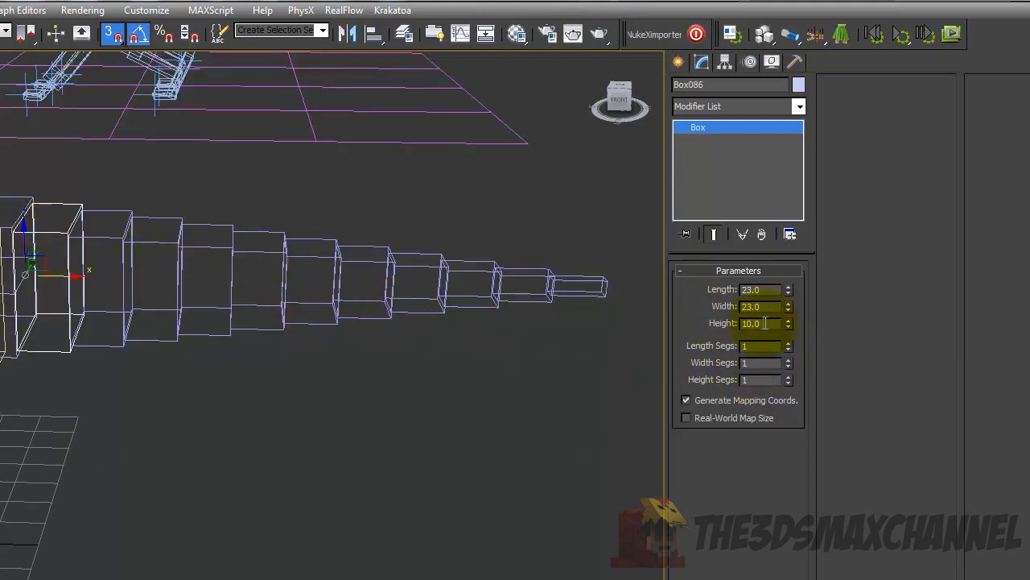
pyautogui.click(101, 239)
pyautogui.click(790, 366)
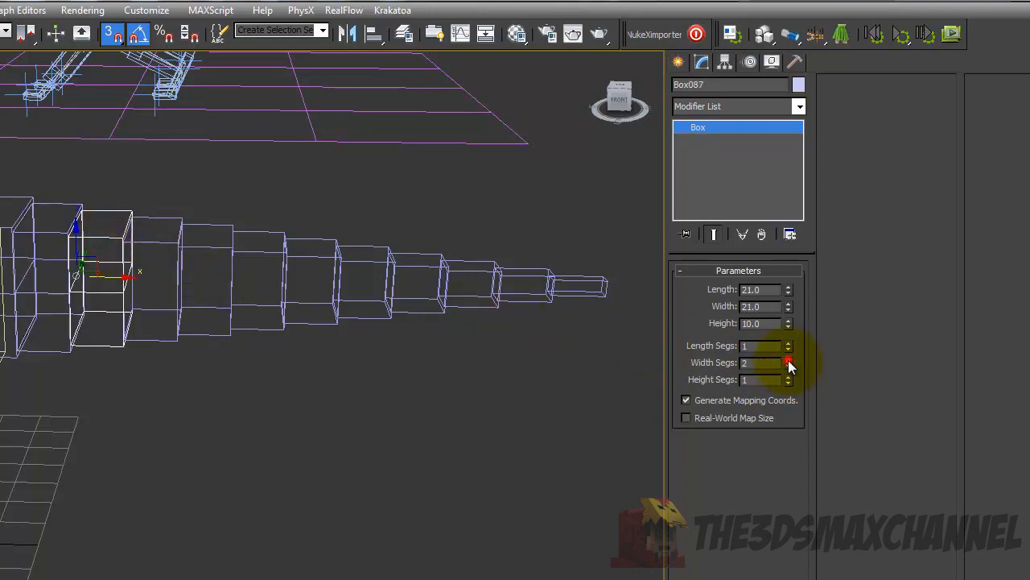
pyautogui.click(148, 244)
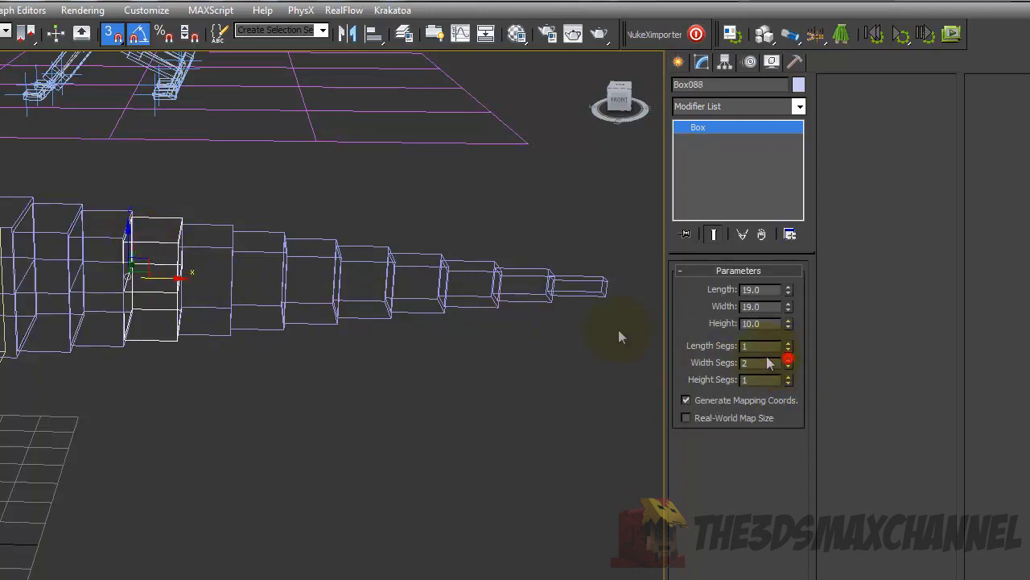
pyautogui.click(212, 245)
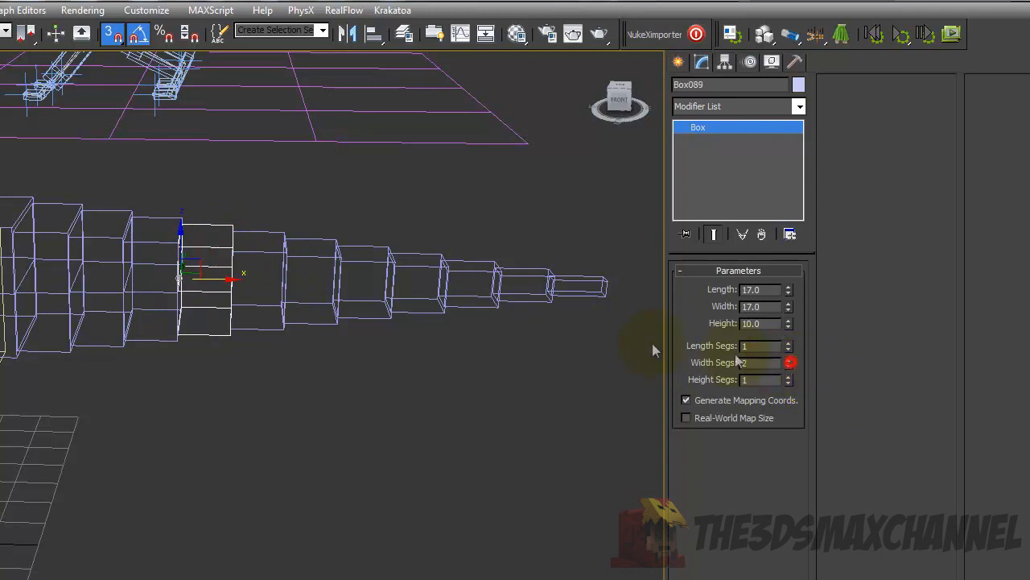
pyautogui.click(261, 251)
pyautogui.click(789, 359)
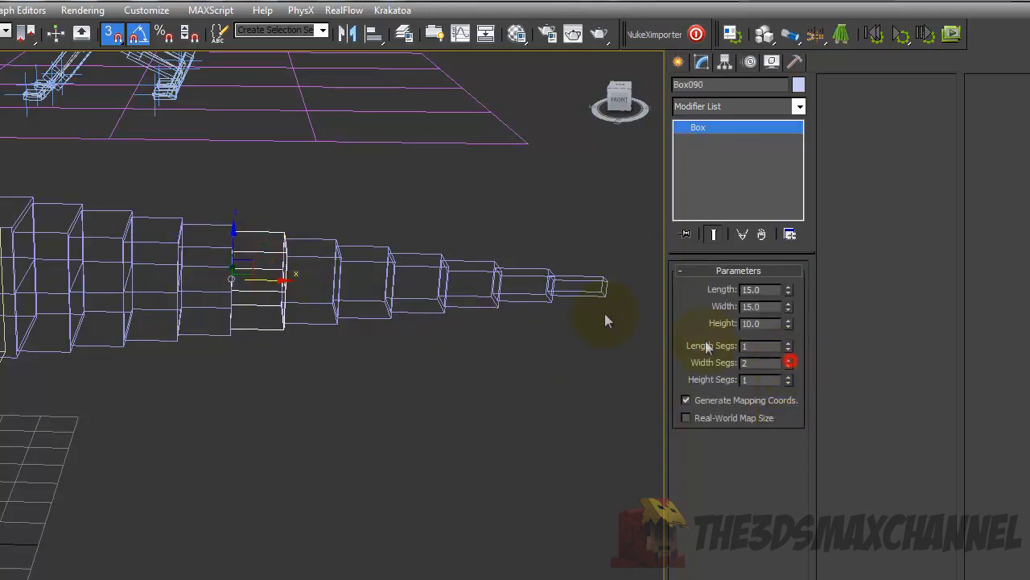
# Set the width segments to 2 on the remaining six tail segments, from the 13 × 13 one out to the tip.
pyautogui.click(308, 267)
pyautogui.click(788, 360)
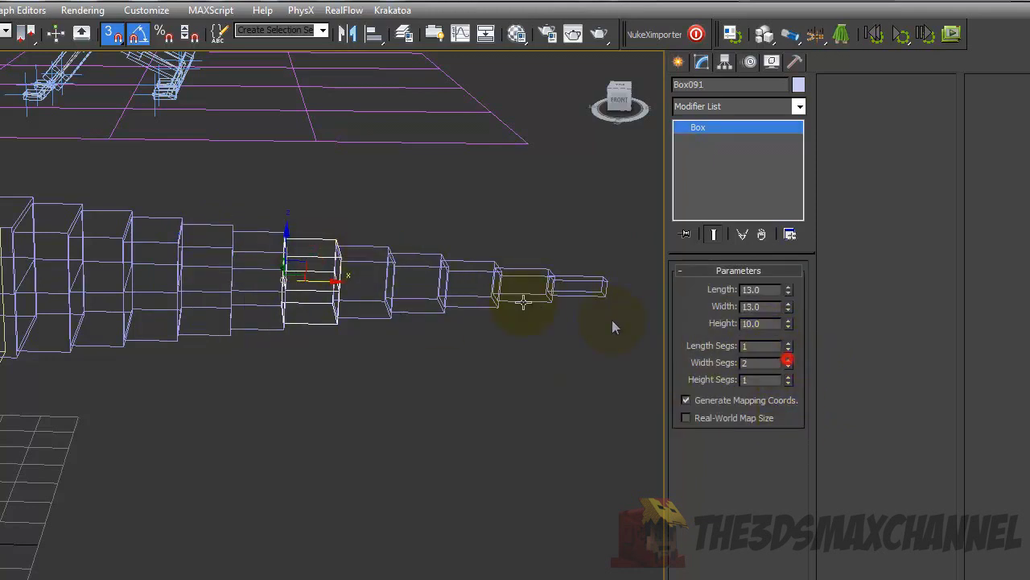
pyautogui.click(366, 264)
pyautogui.click(789, 361)
pyautogui.click(421, 265)
pyautogui.click(785, 363)
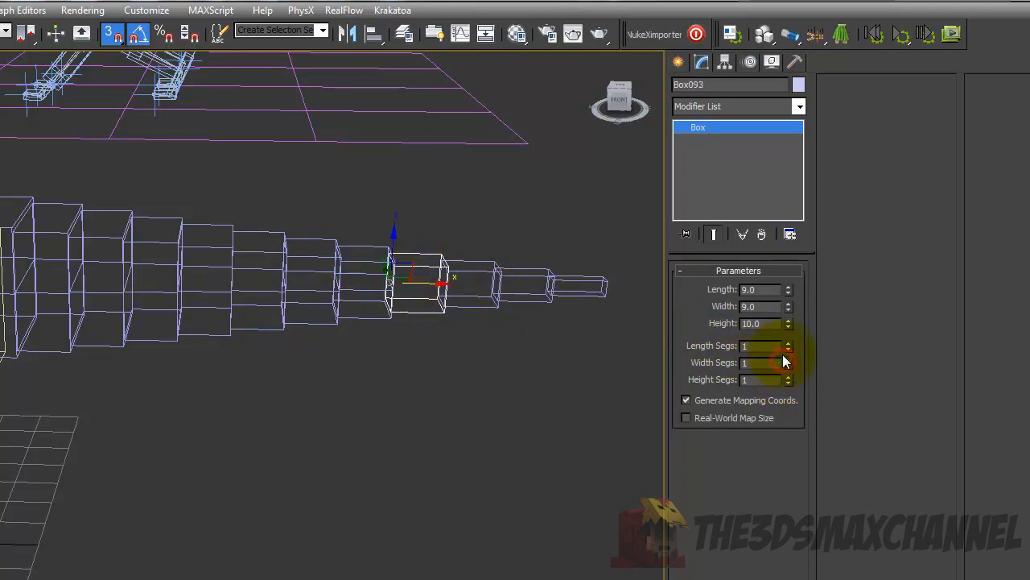
pyautogui.click(470, 270)
pyautogui.click(788, 357)
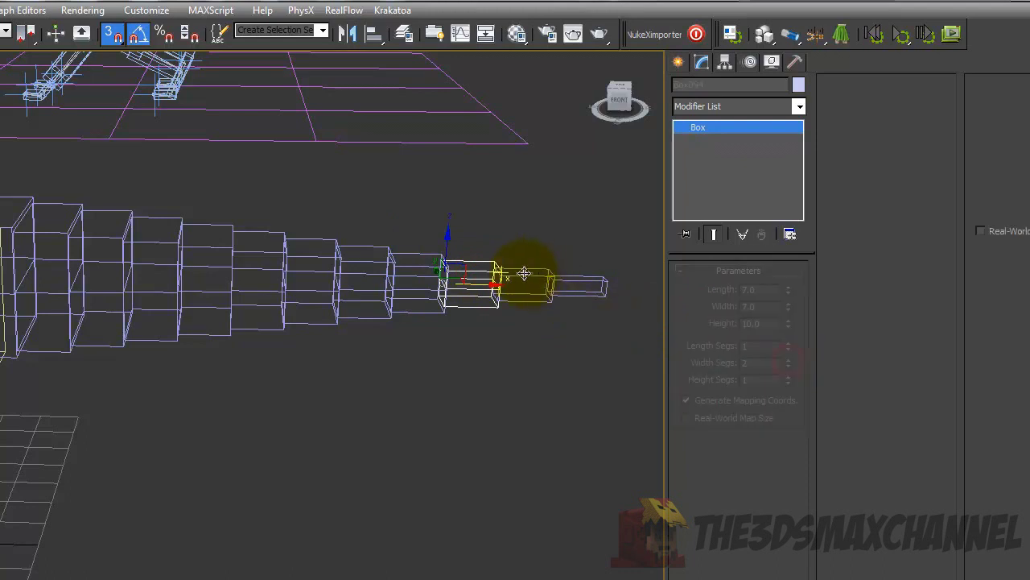
pyautogui.click(524, 274)
pyautogui.click(789, 362)
pyautogui.click(598, 282)
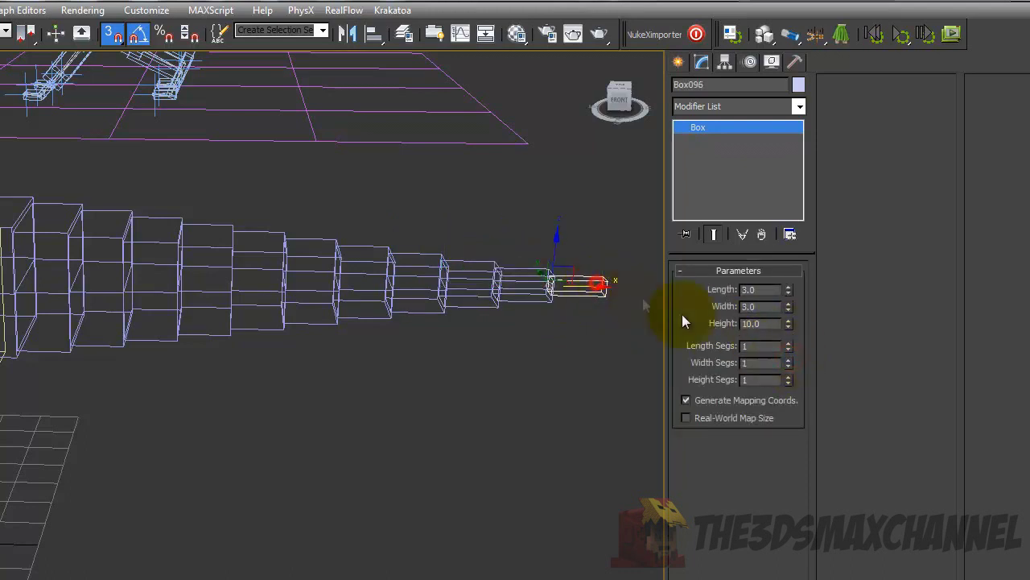
pyautogui.click(788, 362)
# Activate the Bones system tool with the tail segments in view.
pyautogui.moveTo(376, 387); pyautogui.dragTo(444, 410, button='middle')
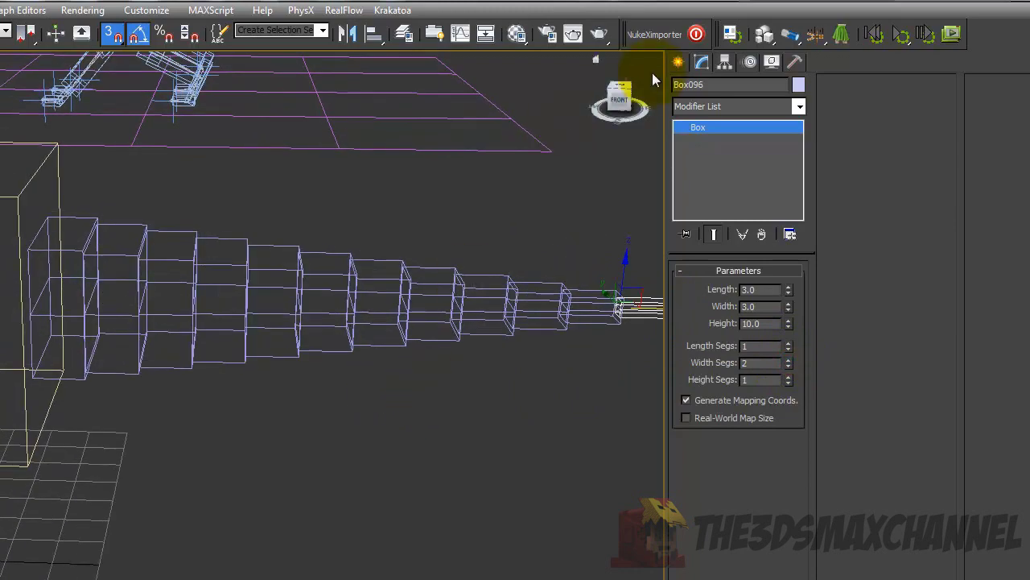
pyautogui.click(678, 65)
pyautogui.moveTo(396, 370); pyautogui.dragTo(426, 394, button='middle')
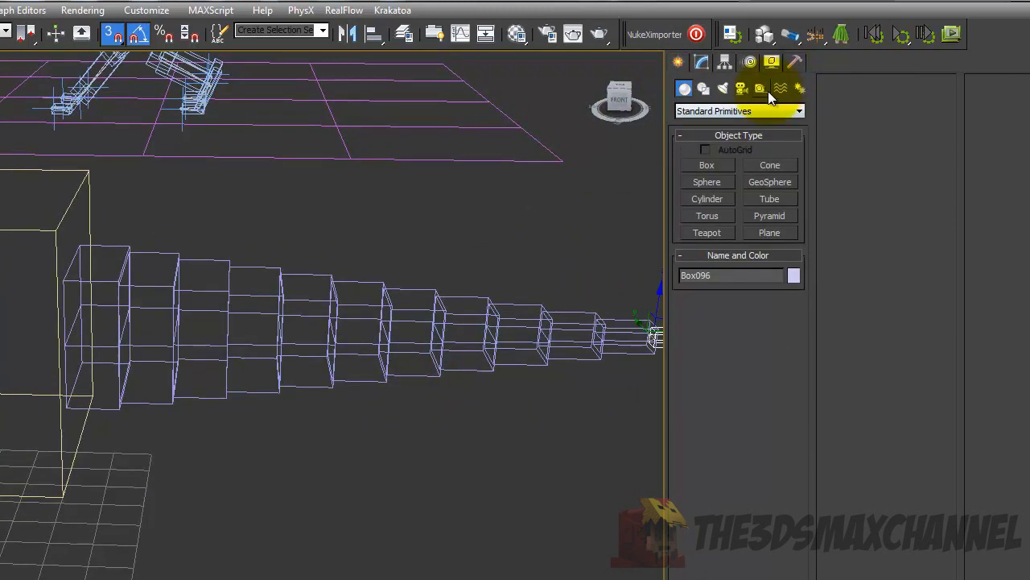
pyautogui.moveTo(325, 282); pyautogui.dragTo(342, 280, button='middle')
pyautogui.click(799, 88)
pyautogui.click(705, 165)
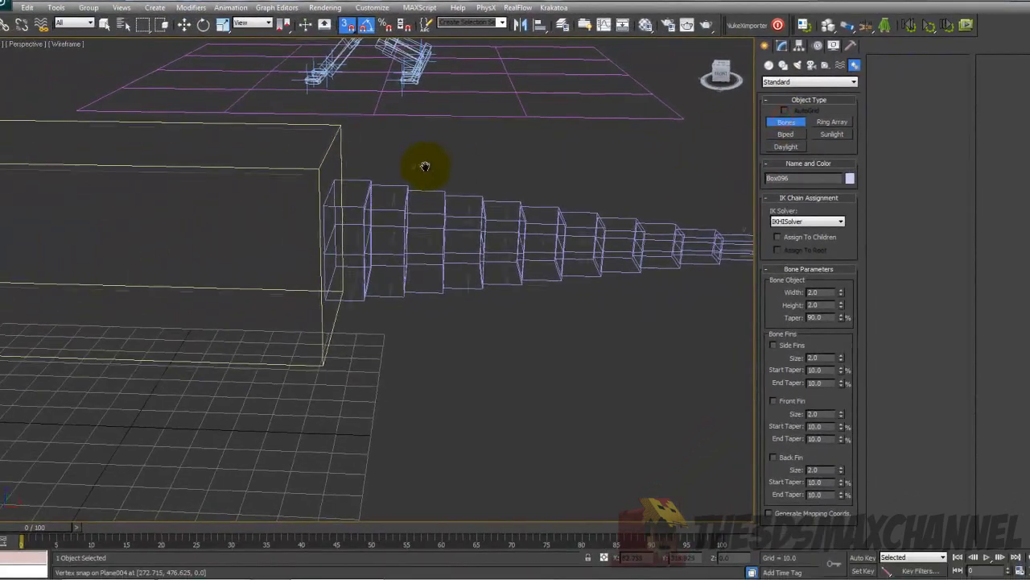
# Try to draw a bone along the first tail segment, snapped to its side mid-height vertices from the body end outward.
pyautogui.moveTo(425, 166); pyautogui.dragTo(409, 170, button='middle')
pyautogui.scroll(3, 408, 170)
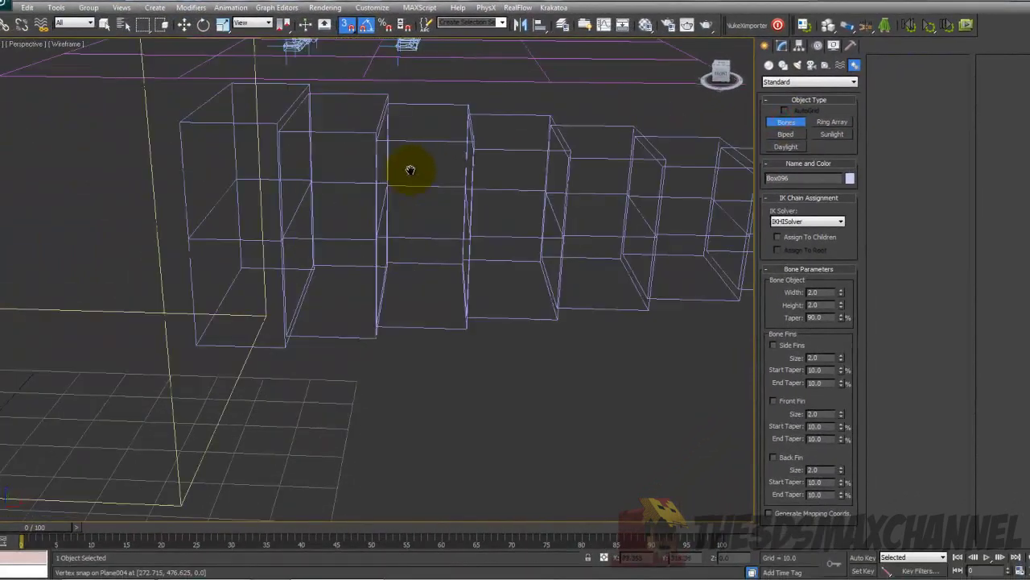
pyautogui.click(193, 241)
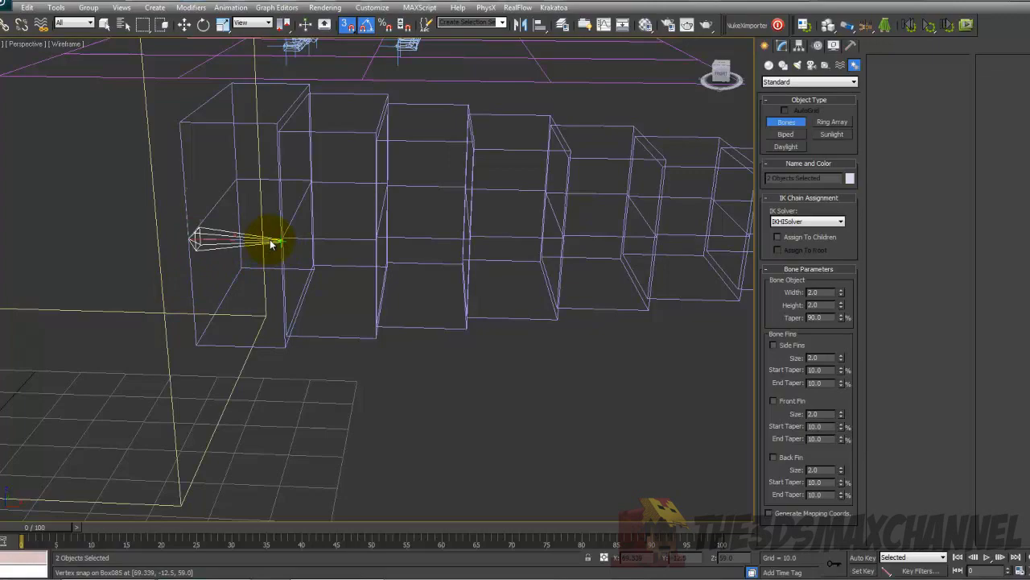
pyautogui.rightClick(270, 243)
pyautogui.keyDown('alt'); pyautogui.moveTo(266, 243); pyautogui.dragTo(265, 250, button='middle'); pyautogui.keyUp('alt')
pyautogui.scroll(-3, 249, 260)
pyautogui.scroll(4, 239, 269)
pyautogui.moveTo(378, 192); pyautogui.dragTo(340, 214, button='middle')
pyautogui.scroll(-5, 253, 246)
pyautogui.keyDown('alt'); pyautogui.moveTo(240, 192); pyautogui.dragTo(255, 212, button='middle'); pyautogui.keyUp('alt')
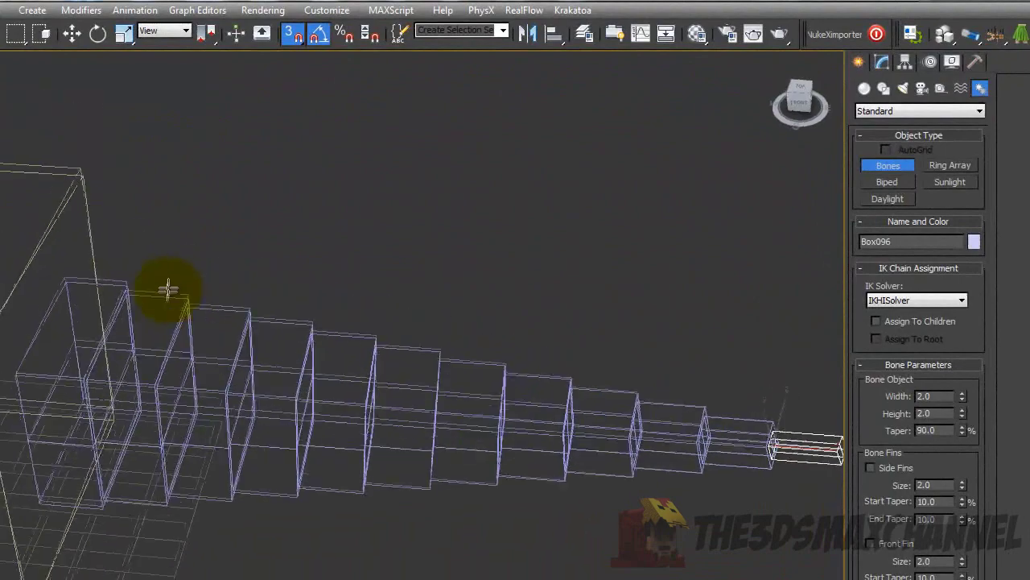
# Set the length segments to 2 on the first tail segment, next to the body.
pyautogui.keyDown('alt'); pyautogui.moveTo(168, 288); pyautogui.dragTo(190, 254, button='middle'); pyautogui.keyUp('alt')
pyautogui.scroll(2, 151, 294)
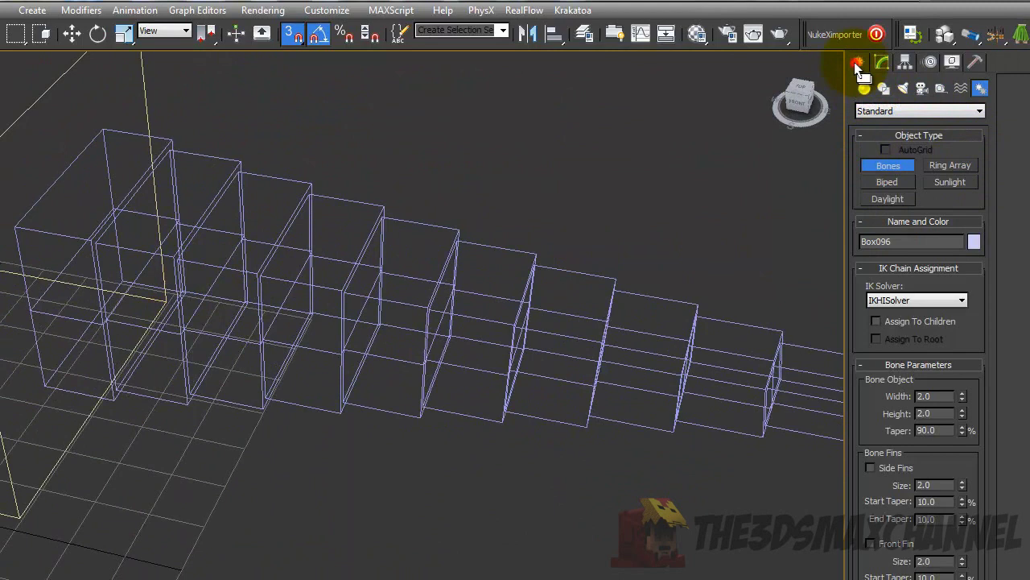
pyautogui.click(73, 35)
pyautogui.click(61, 233)
pyautogui.click(882, 62)
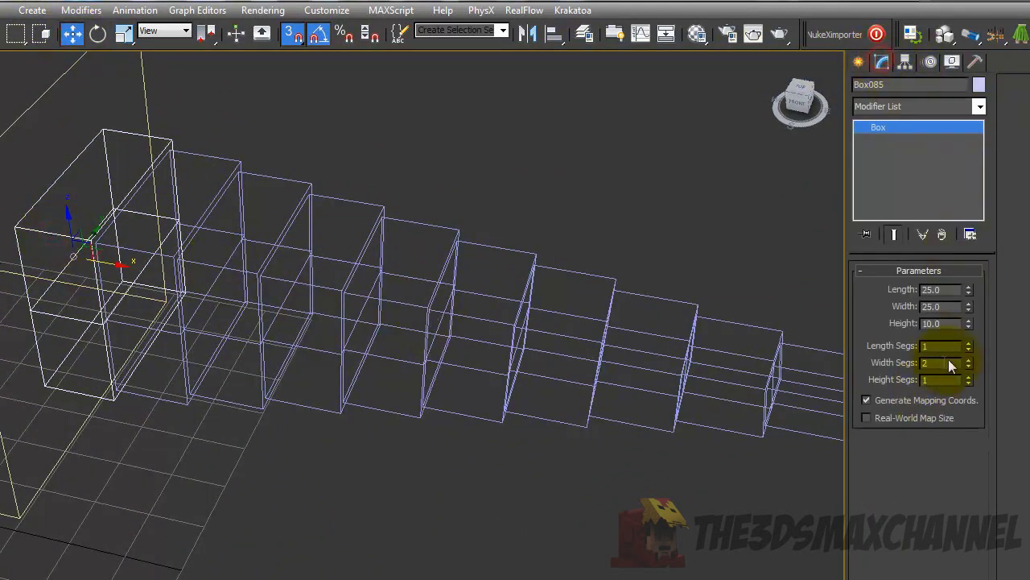
pyautogui.click(969, 342)
# Set the length segments to 2 on the second through sixth tail segments, counted from the body.
pyautogui.click(156, 250)
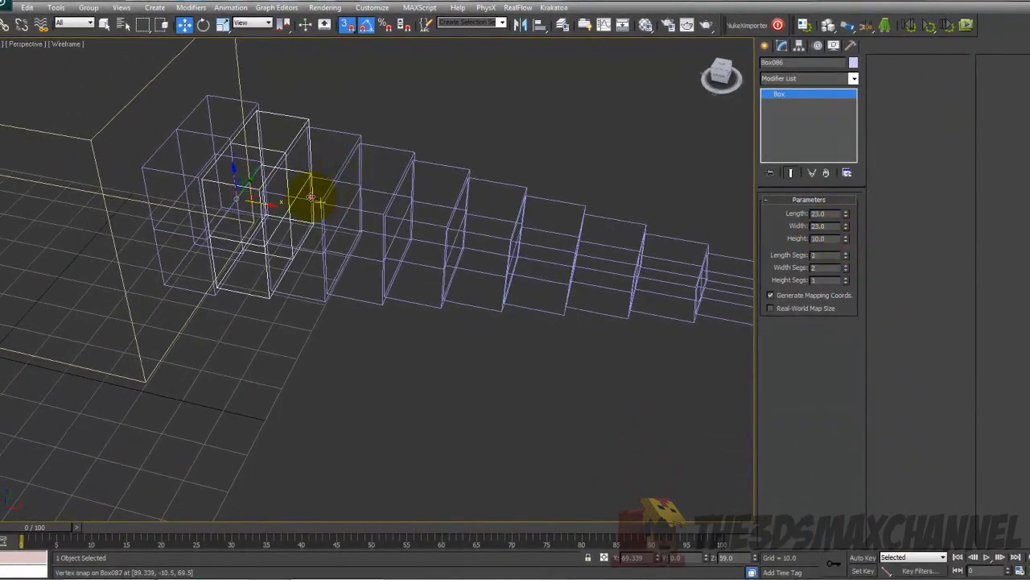
pyautogui.click(311, 196)
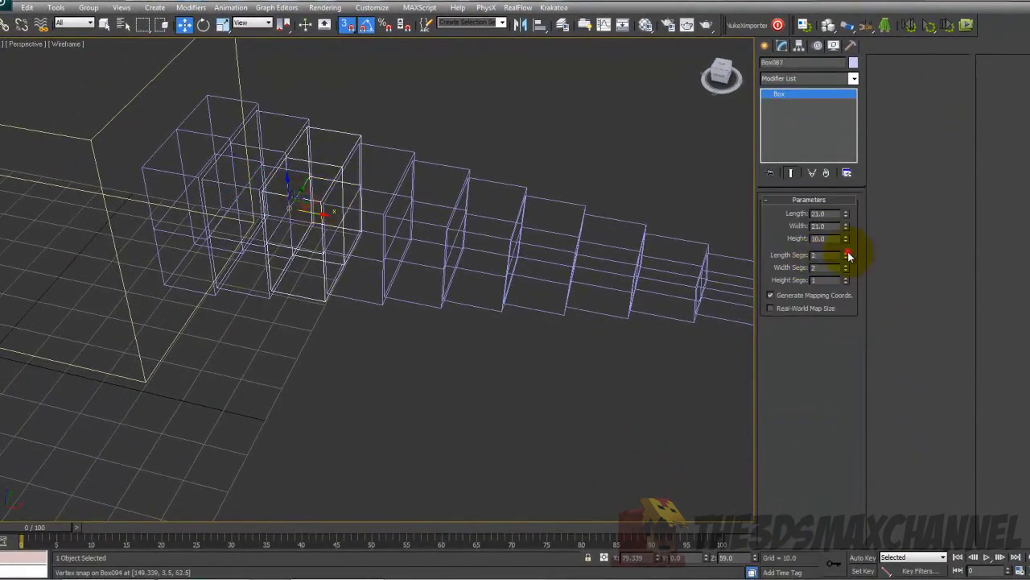
pyautogui.click(367, 207)
pyautogui.click(845, 254)
pyautogui.click(419, 221)
pyautogui.click(463, 232)
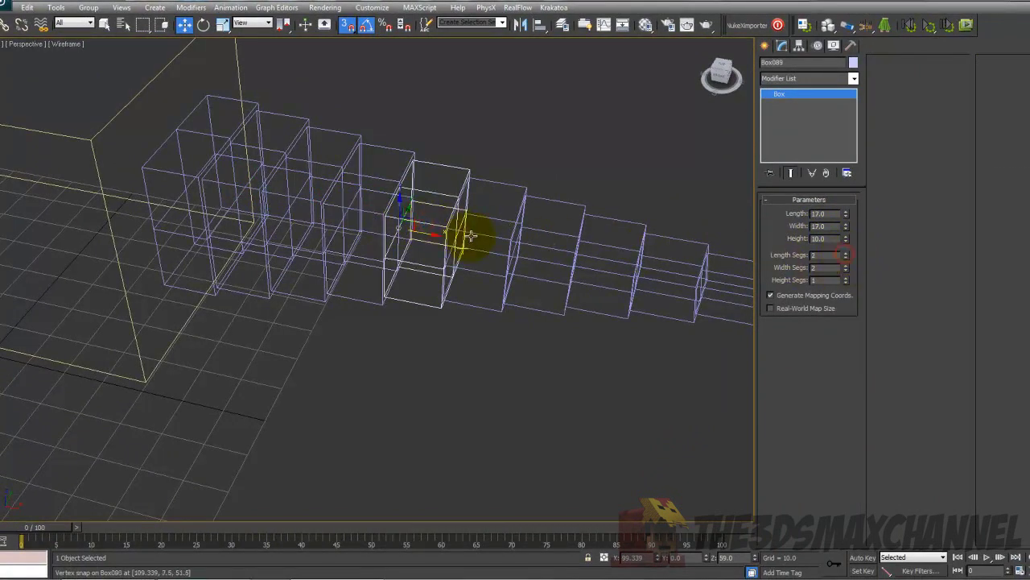
pyautogui.click(845, 253)
# Set the length segments to 2 on the remaining six tail segments, from the 13 × 13 one out to the tip.
pyautogui.click(547, 256)
pyautogui.scroll(-10, 491, 243)
pyautogui.keyDown('alt'); pyautogui.moveTo(398, 205); pyautogui.dragTo(514, 225, button='middle'); pyautogui.keyUp('alt')
pyautogui.scroll(4, 535, 231)
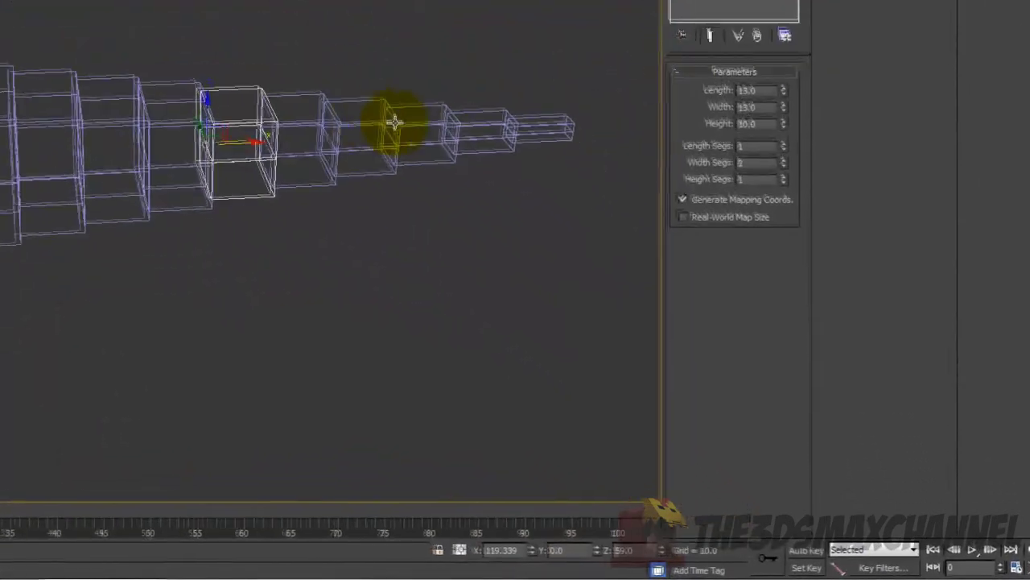
pyautogui.keyDown('alt'); pyautogui.moveTo(390, 122); pyautogui.dragTo(424, 130, button='middle'); pyautogui.keyUp('alt')
pyautogui.click(300, 105)
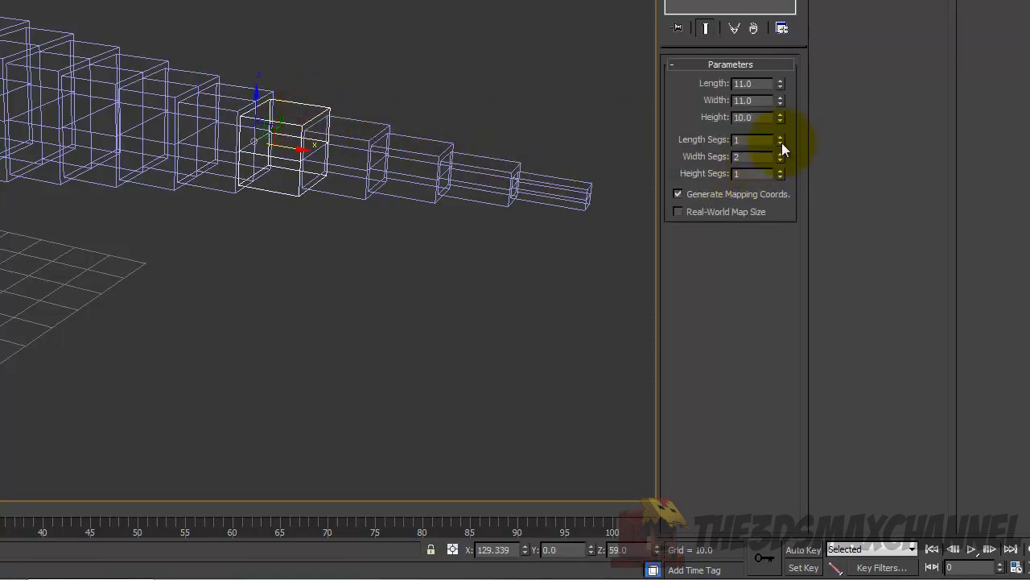
pyautogui.click(356, 143)
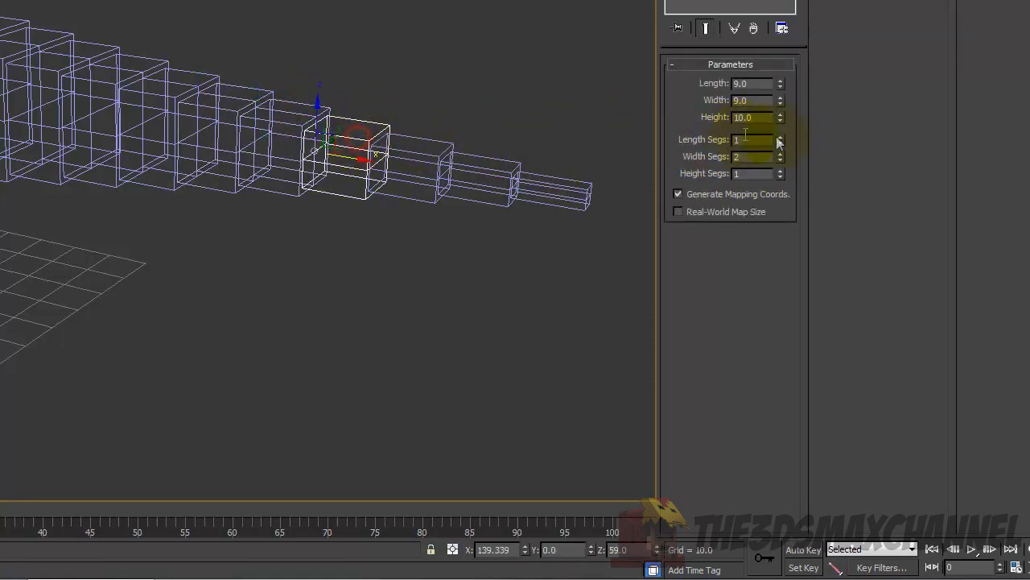
pyautogui.click(431, 140)
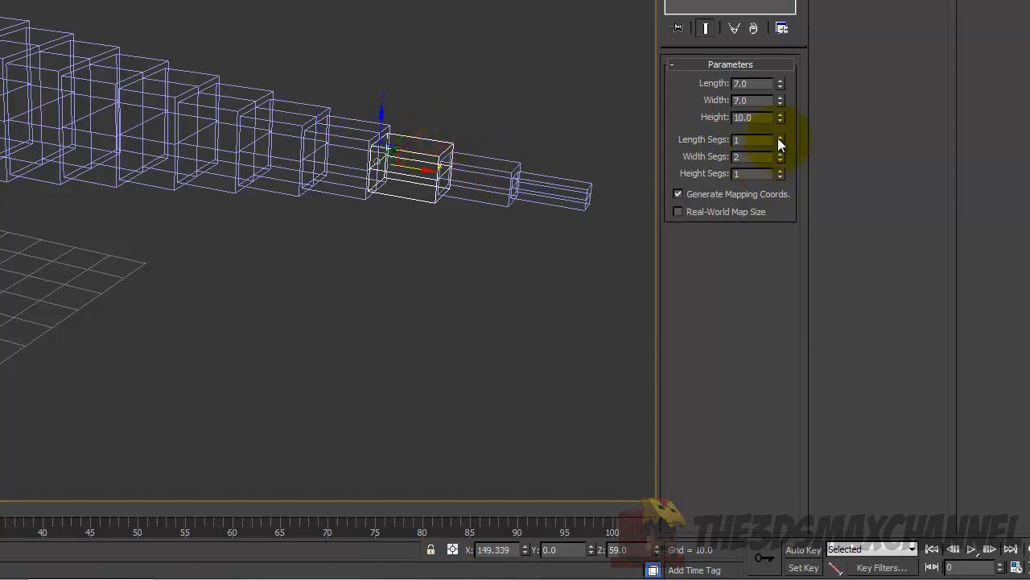
pyautogui.click(488, 159)
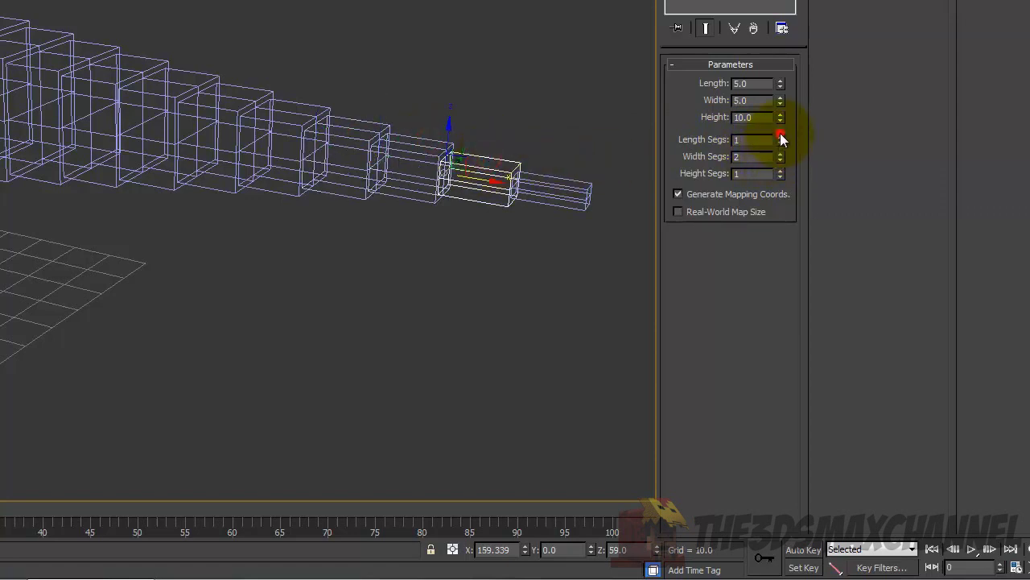
pyautogui.click(556, 181)
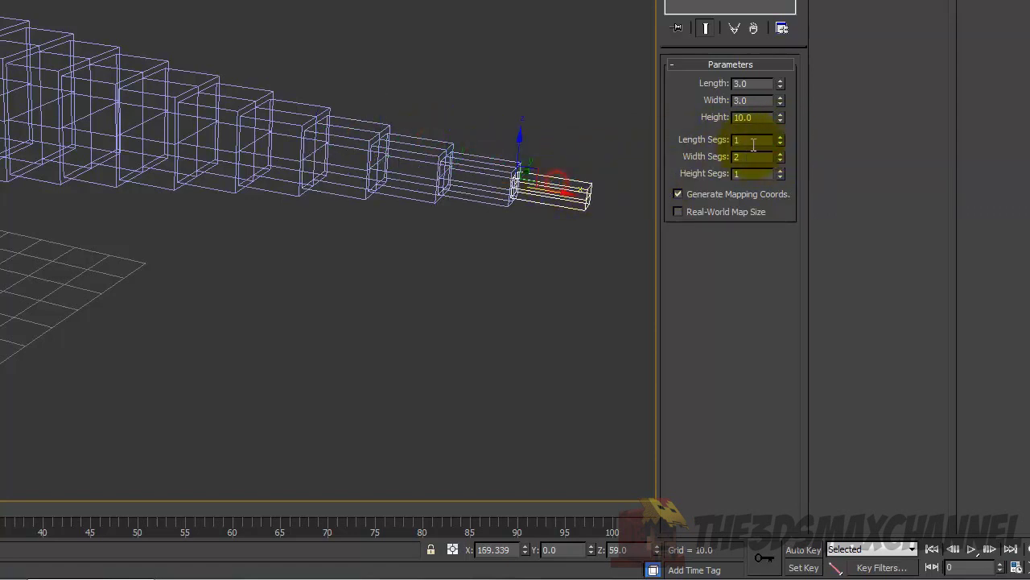
pyautogui.click(780, 136)
# Examine the subdivided tail in wireframe for the centre vertices at the ends of each segment.
pyautogui.keyDown('alt'); pyautogui.moveTo(368, 147); pyautogui.dragTo(352, 161, button='middle'); pyautogui.keyUp('alt')
pyautogui.scroll(4, 287, 140)
pyautogui.scroll(-2, 258, 112)
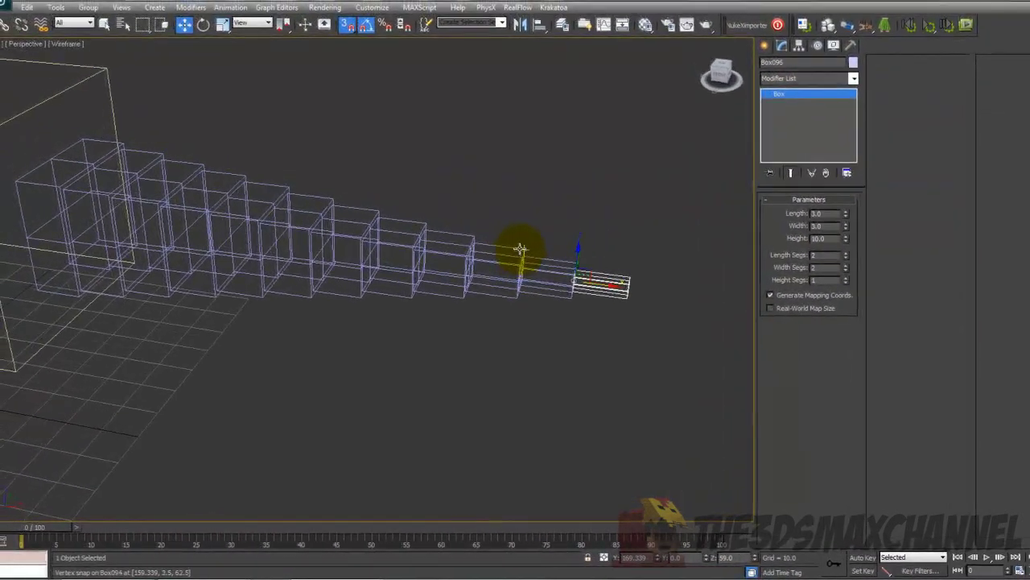
pyautogui.keyDown('alt'); pyautogui.moveTo(447, 233); pyautogui.dragTo(440, 223, button='middle'); pyautogui.keyUp('alt')
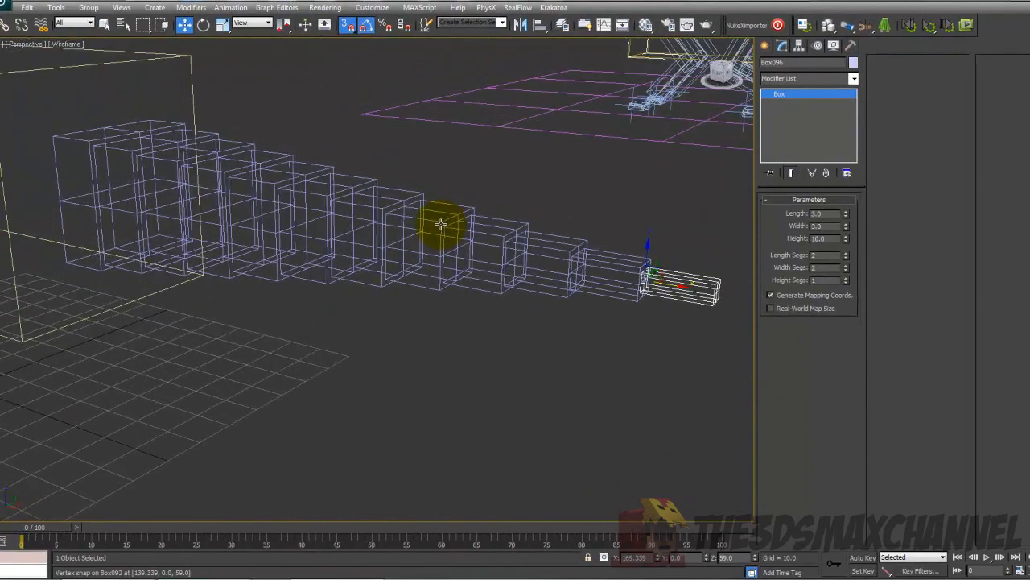
pyautogui.moveTo(160, 202)
pyautogui.keyDown('alt'); pyautogui.mouseDown(button='middle')
pyautogui.moveTo(168, 214)
pyautogui.moveTo(169, 200)
pyautogui.moveTo(158, 215)
pyautogui.mouseUp(button='middle'); pyautogui.keyUp('alt')
pyautogui.press('F3')
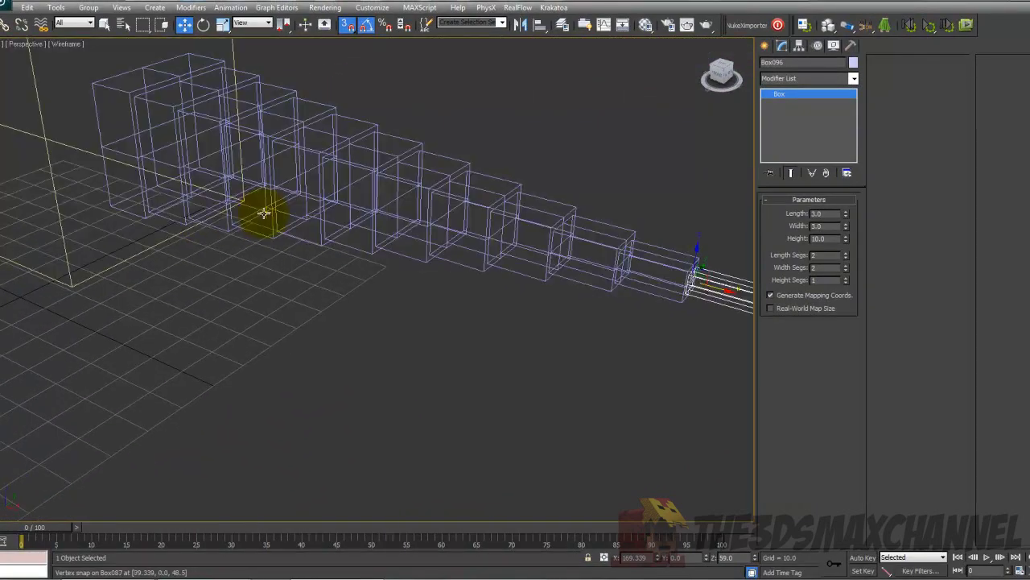
pyautogui.moveTo(154, 131); pyautogui.dragTo(162, 173, button='middle')
# Draw a chain of bones through the first ten tail segments, snapping each joint to the segments' end-face centre vertices from the body outward.
pyautogui.click(764, 45)
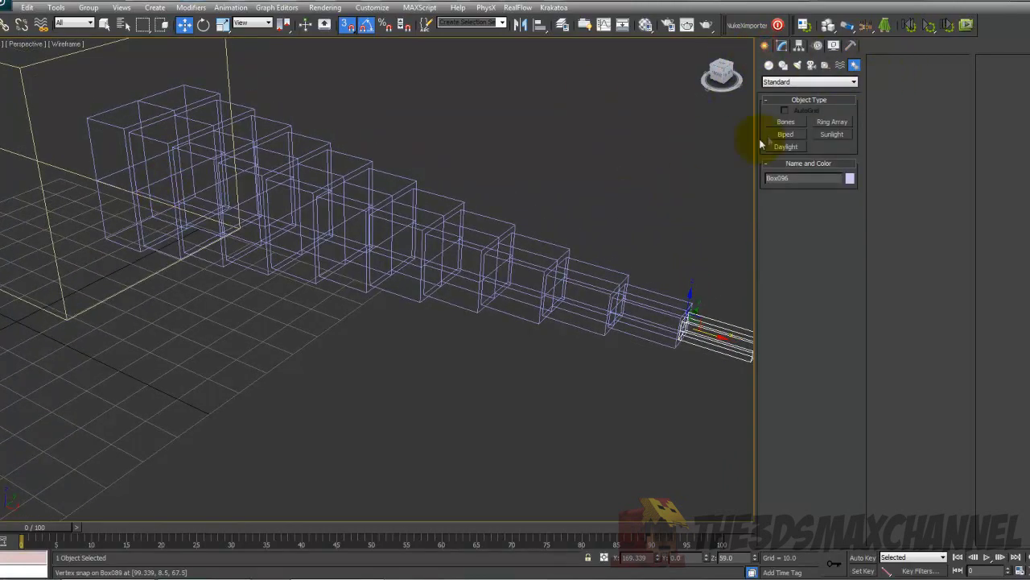
pyautogui.click(784, 121)
pyautogui.scroll(6, 237, 202)
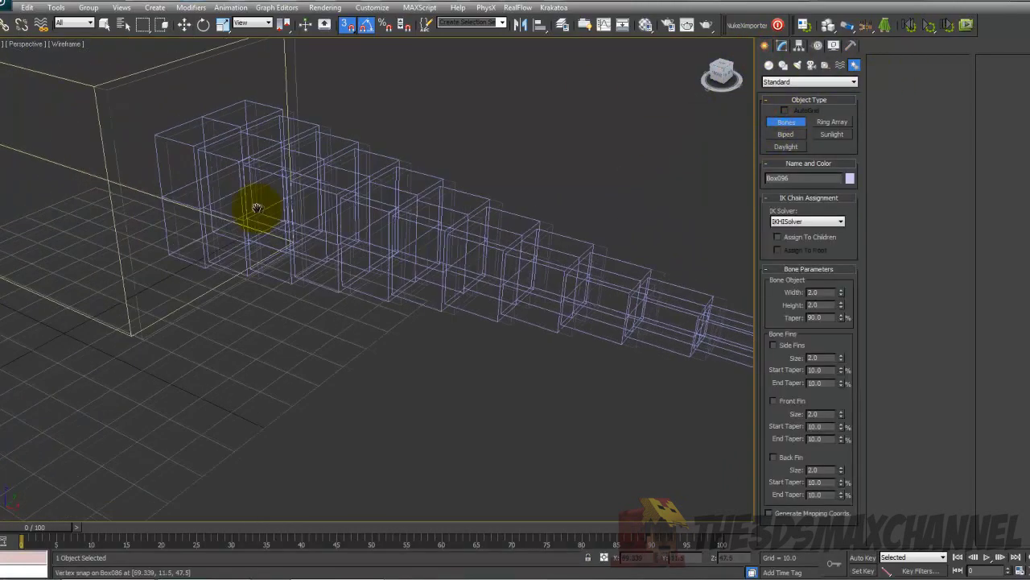
pyautogui.scroll(-5, 241, 203)
pyautogui.scroll(3, 352, 246)
pyautogui.moveTo(353, 244); pyautogui.dragTo(361, 248, button='middle')
pyautogui.scroll(-3, 361, 247)
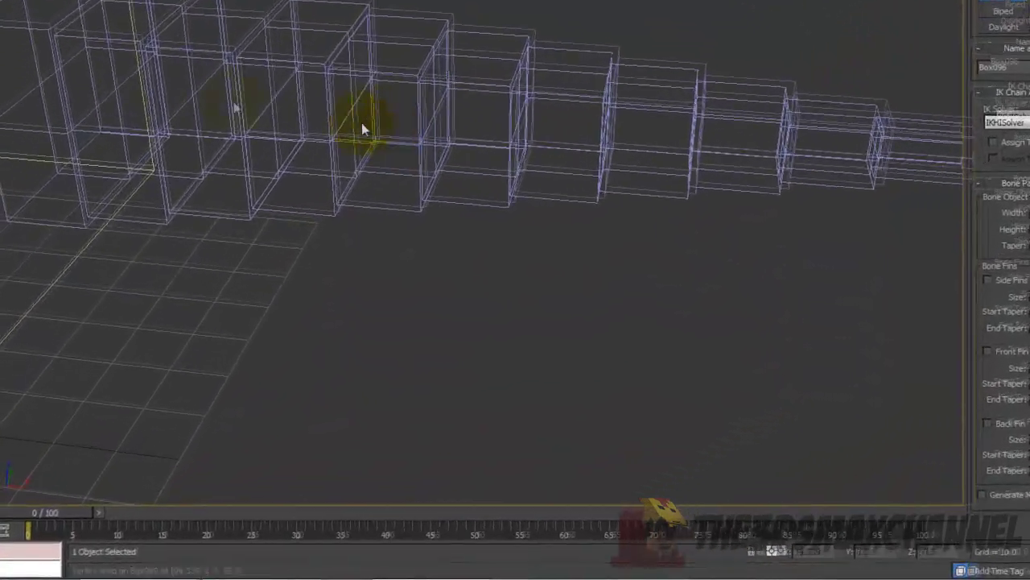
pyautogui.click(42, 55)
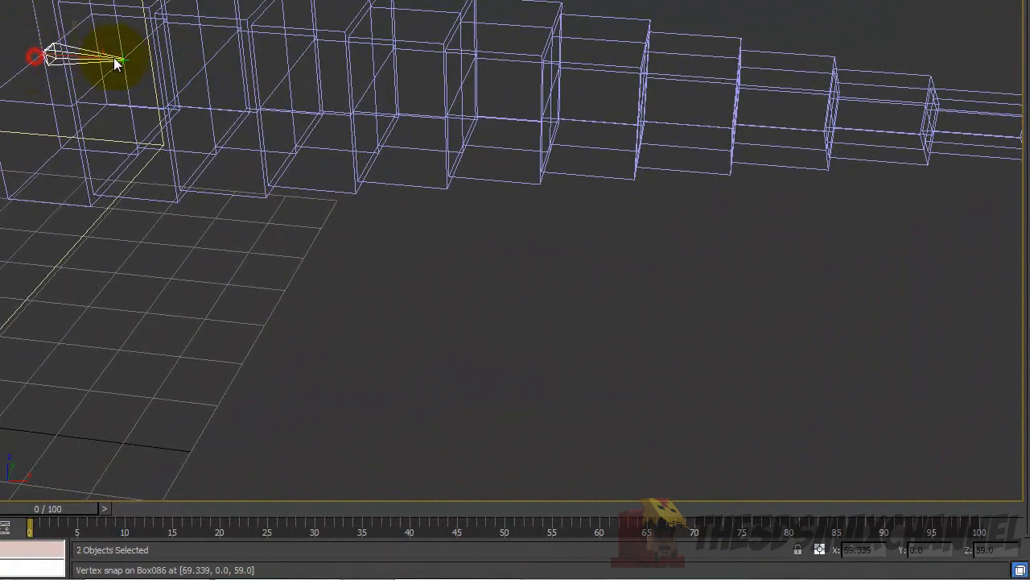
pyautogui.click(114, 58)
pyautogui.click(202, 68)
pyautogui.click(287, 71)
pyautogui.click(378, 79)
pyautogui.click(461, 86)
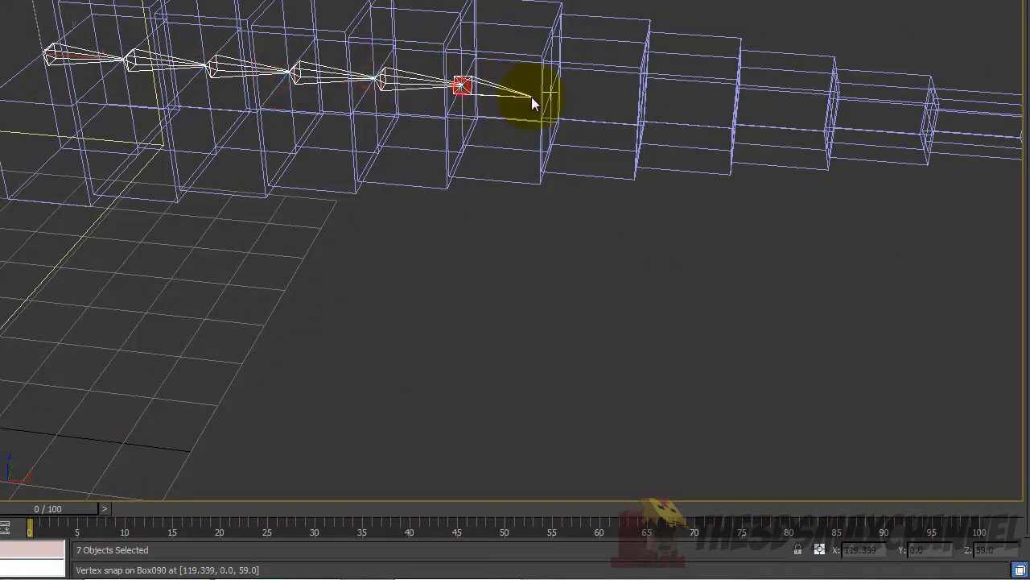
pyautogui.click(545, 95)
pyautogui.click(646, 98)
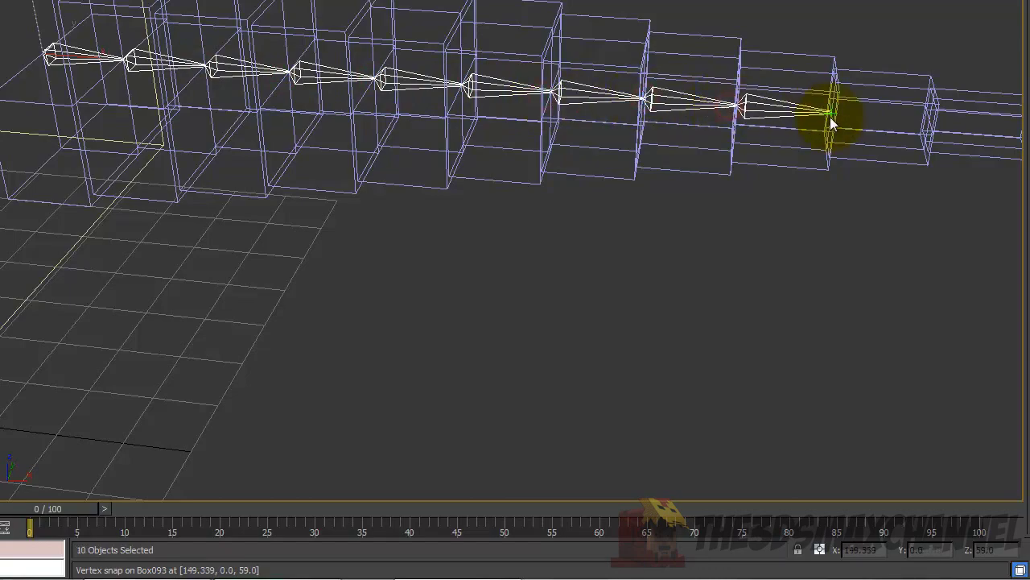
pyautogui.click(831, 117)
pyautogui.rightClick(939, 134)
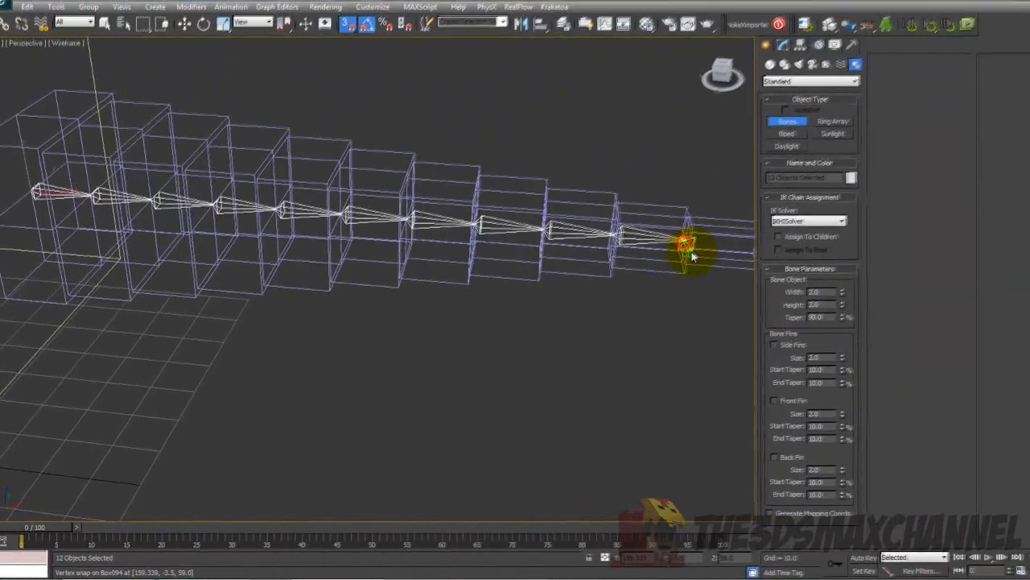
# Try to extend the bone chain through the last two tail segments to the tip.
pyautogui.click(583, 268)
pyautogui.rightClick(513, 246)
pyautogui.moveTo(515, 246); pyautogui.dragTo(482, 247, button='middle')
pyautogui.keyDown('alt'); pyautogui.moveTo(481, 247); pyautogui.dragTo(426, 295, button='middle'); pyautogui.keyUp('alt')
pyautogui.rightClick(427, 293)
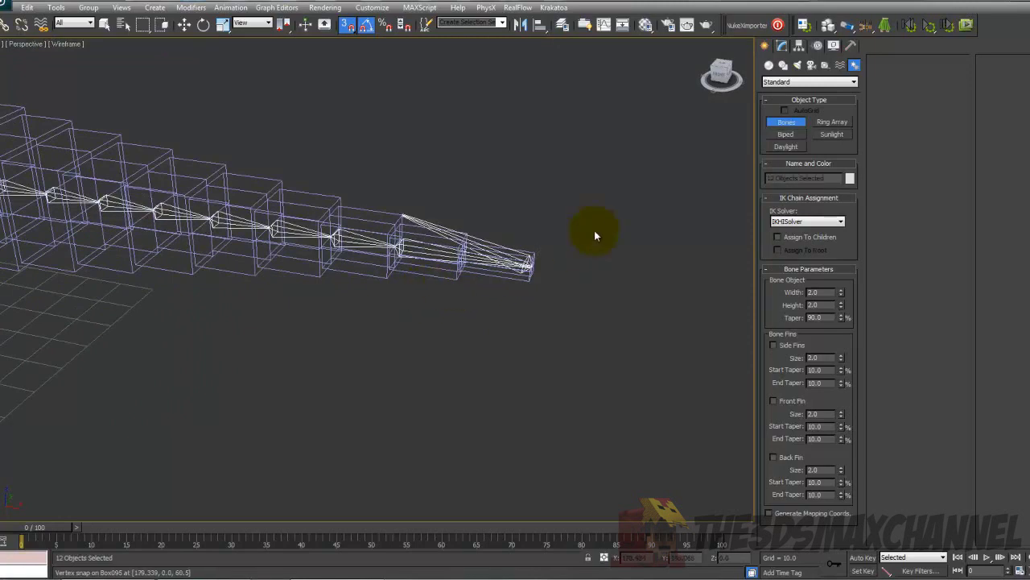
# Try to draw a new bone from the end of the chain through the second-to-last tail segment, then undo it.
pyautogui.click(395, 245)
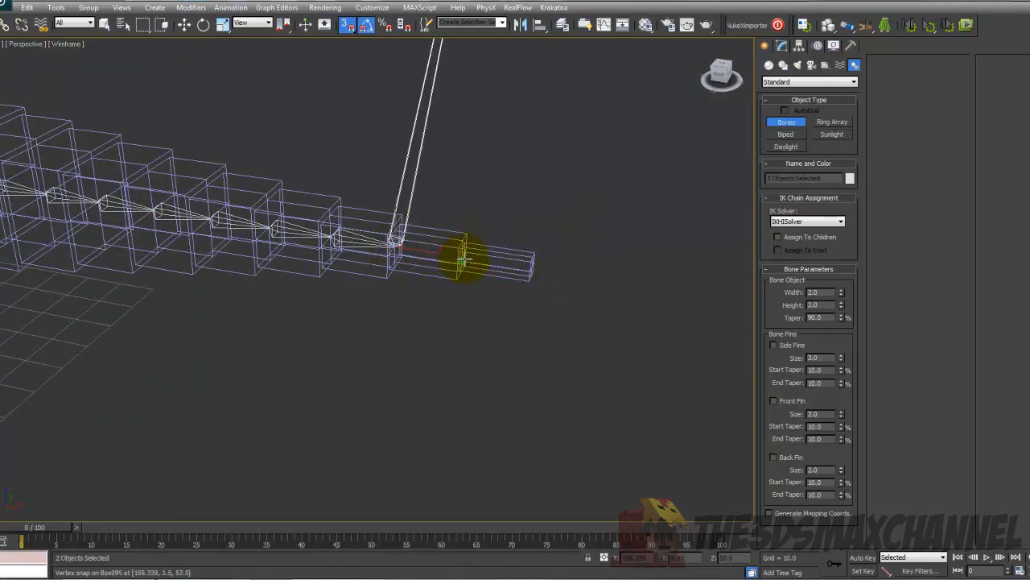
pyautogui.click(462, 256)
pyautogui.rightClick(461, 276)
pyautogui.scroll(-5, 451, 280)
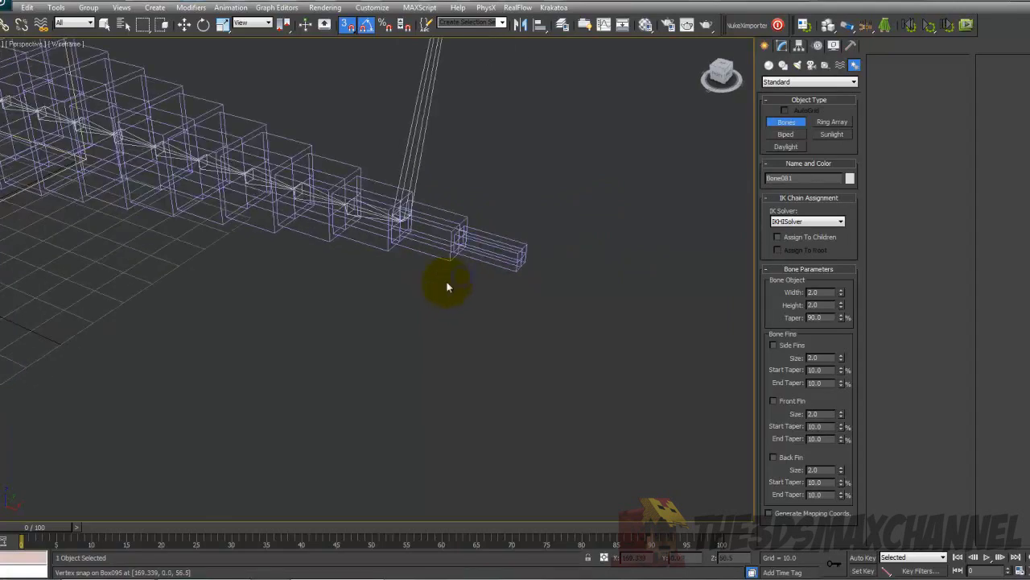
pyautogui.moveTo(445, 282); pyautogui.dragTo(458, 299, button='middle')
pyautogui.scroll(2, 459, 299)
pyautogui.hotkey('ctrl', 'z')
pyautogui.hotkey('ctrl', 'z')
# Draw two more bones and an end bone, starting from the joint at the end of the tenth tail segment.
pyautogui.moveTo(387, 325); pyautogui.dragTo(366, 282, button='middle')
pyautogui.scroll(3, 366, 282)
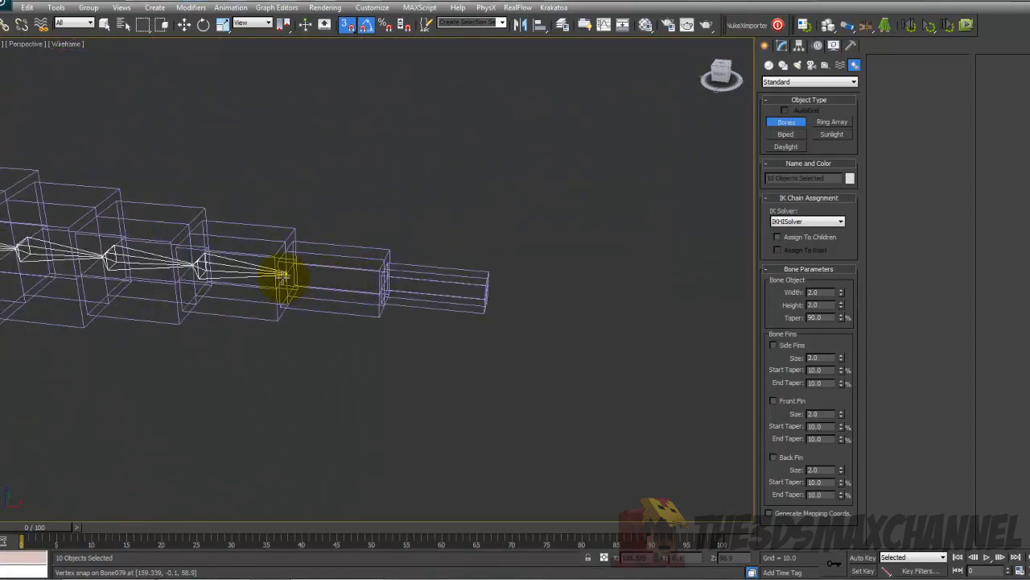
pyautogui.click(283, 274)
pyautogui.click(383, 283)
pyautogui.rightClick(495, 296)
pyautogui.keyDown('alt'); pyautogui.moveTo(493, 297); pyautogui.dragTo(445, 266, button='middle'); pyautogui.keyUp('alt')
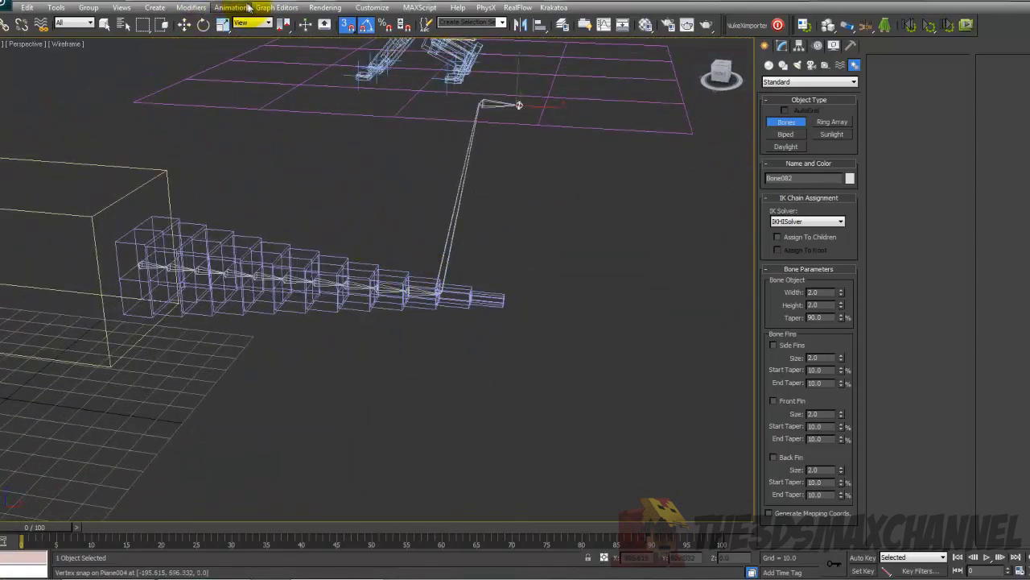
# Open Bone Tools, turn on Bone Edit Mode and select the bone at the misplaced joint above the tail.
pyautogui.click(217, 9)
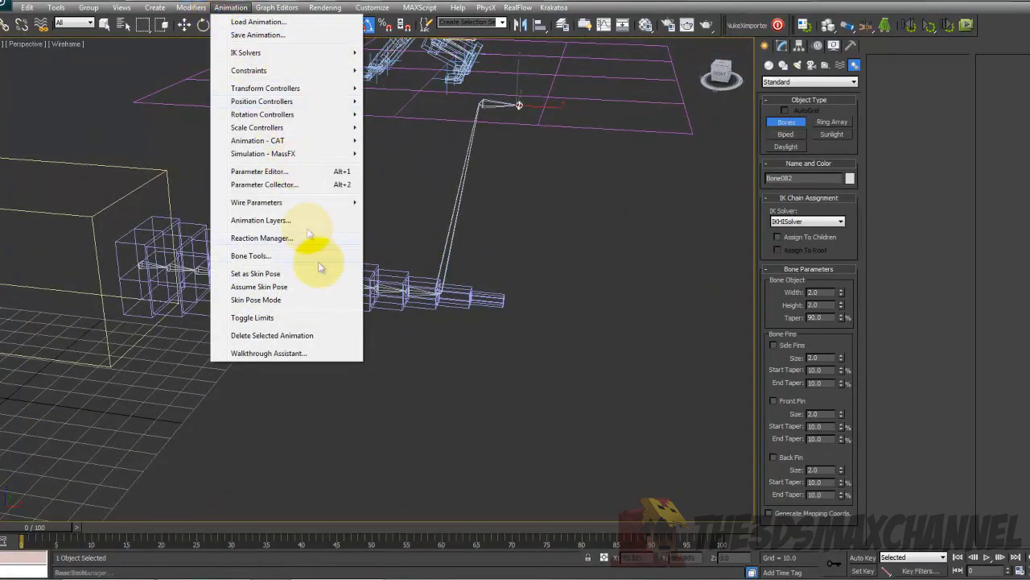
pyautogui.click(288, 256)
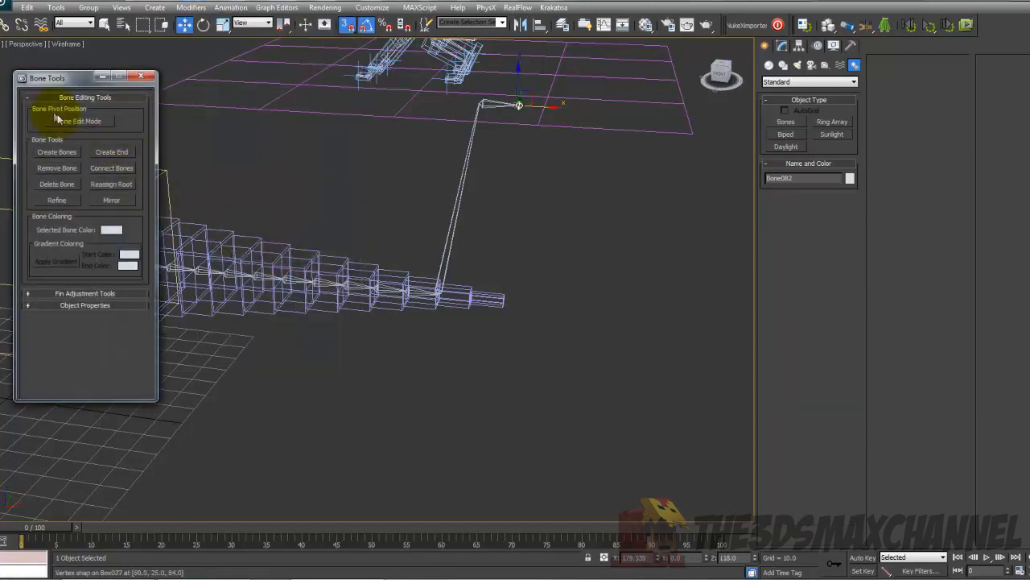
pyautogui.click(476, 113)
pyautogui.moveTo(485, 218); pyautogui.dragTo(400, 223, button='middle')
pyautogui.click(474, 122)
pyautogui.scroll(-3, 399, 223)
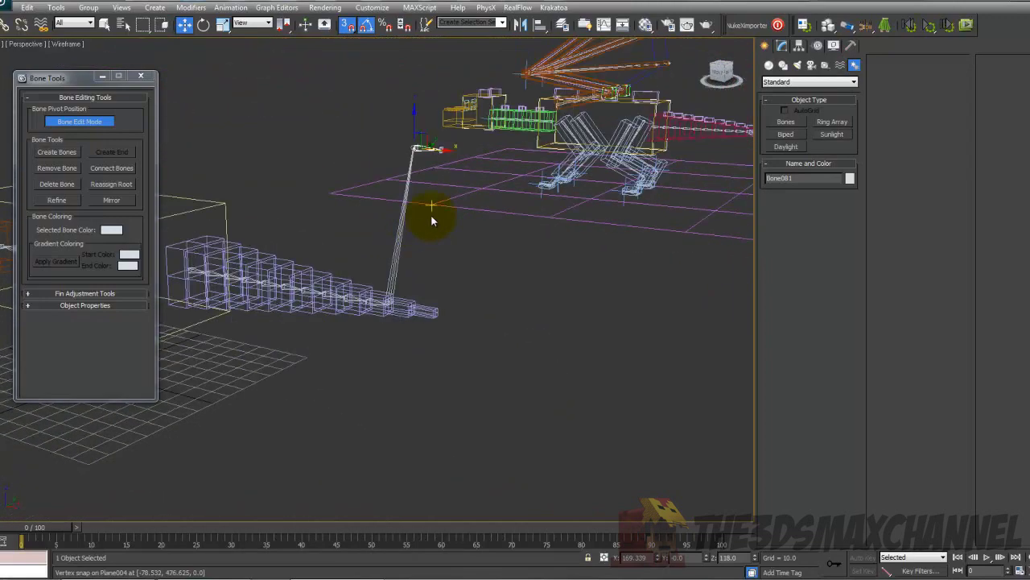
# Move the misplaced joint to the centre between the last two tail segments and the end bone to the centre of the tail tip.
pyautogui.moveTo(411, 151); pyautogui.dragTo(395, 167, button='middle')
pyautogui.scroll(3, 396, 167)
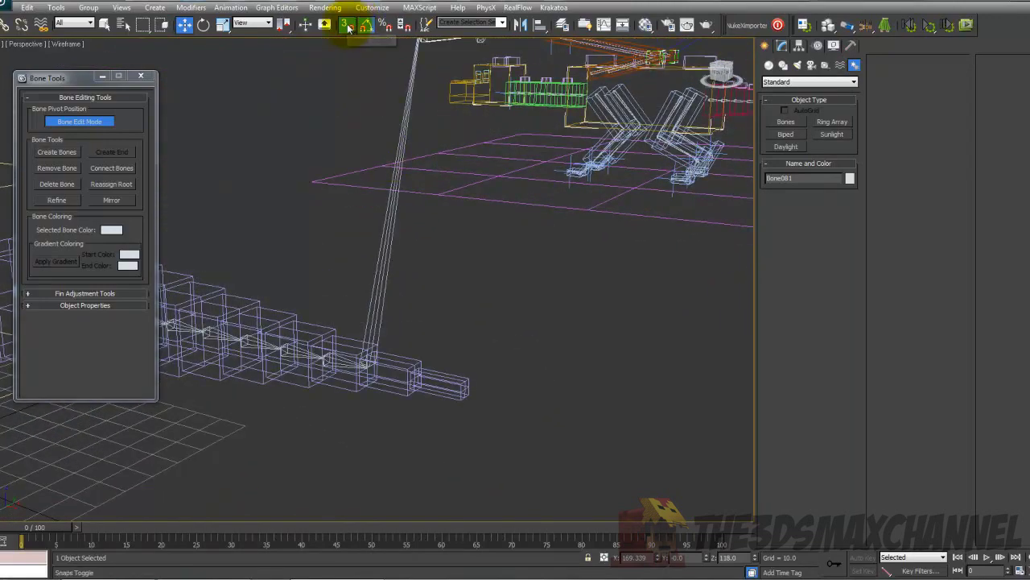
pyautogui.click(348, 28)
pyautogui.moveTo(410, 128); pyautogui.dragTo(397, 173, button='middle')
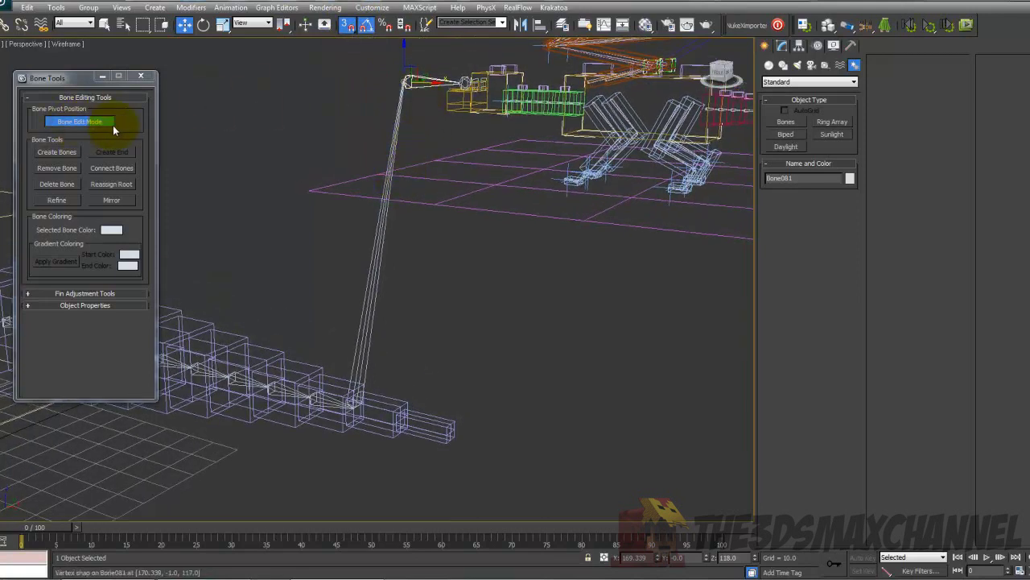
pyautogui.moveTo(402, 84); pyautogui.dragTo(402, 420)
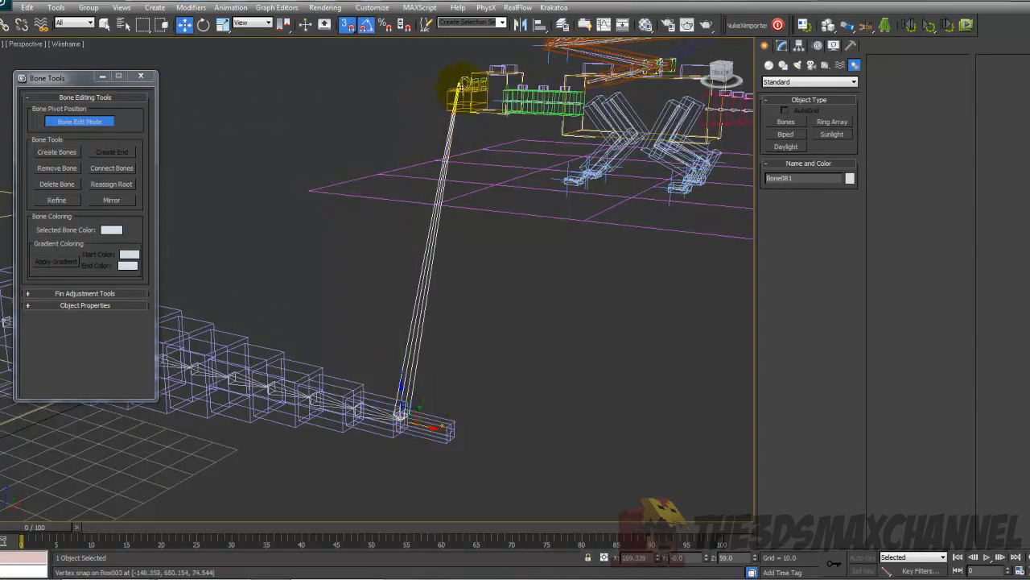
pyautogui.moveTo(464, 83); pyautogui.dragTo(451, 434)
# Rotate the end bone at the tail tip by -90° about Y so it points outward along the tail.
pyautogui.keyDown('alt'); pyautogui.moveTo(451, 435); pyautogui.dragTo(444, 313, button='middle'); pyautogui.keyUp('alt')
pyautogui.click(205, 26)
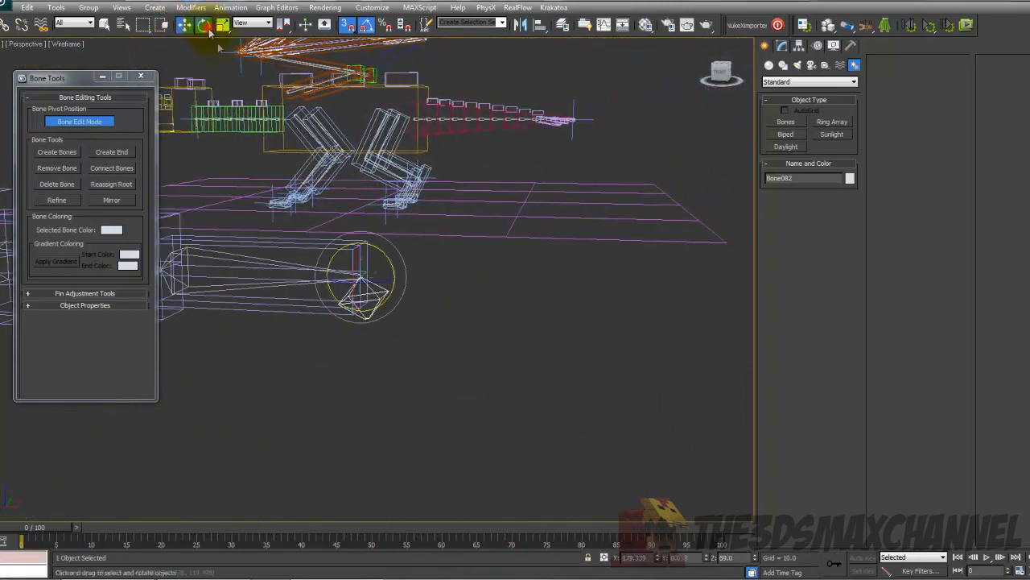
pyautogui.moveTo(388, 259); pyautogui.dragTo(352, 217)
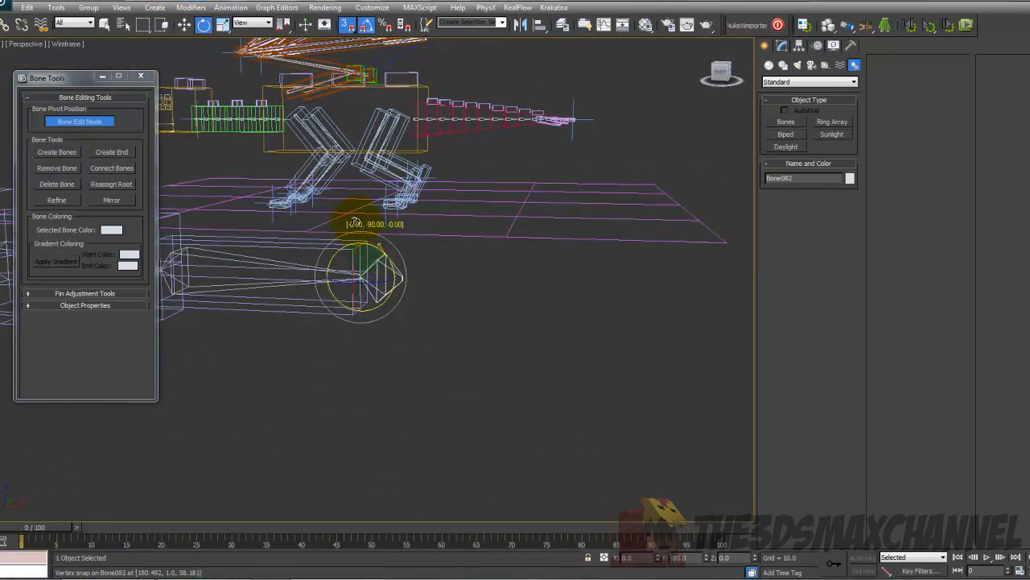
pyautogui.keyDown('alt'); pyautogui.moveTo(358, 230); pyautogui.dragTo(322, 245, button='middle'); pyautogui.keyUp('alt')
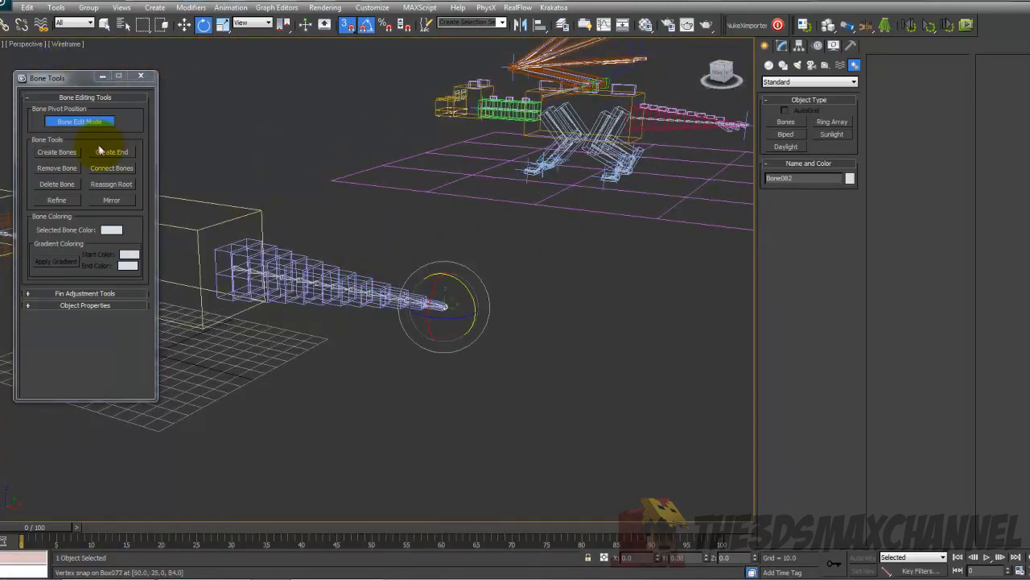
# Turn off Bone Edit Mode and close the Bone Tools window.
pyautogui.click(51, 119)
pyautogui.click(141, 76)
pyautogui.keyDown('alt'); pyautogui.moveTo(258, 211); pyautogui.dragTo(312, 199, button='middle'); pyautogui.keyUp('alt')
pyautogui.scroll(4, 288, 219)
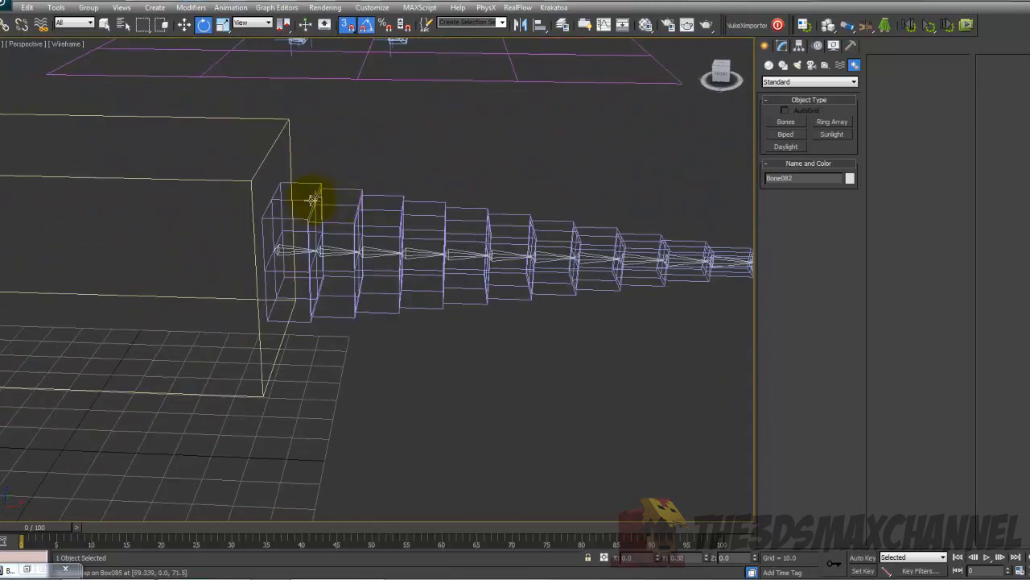
# Use Select and Link to parent the root bone at the tail's base to the large body box.
pyautogui.click(308, 195)
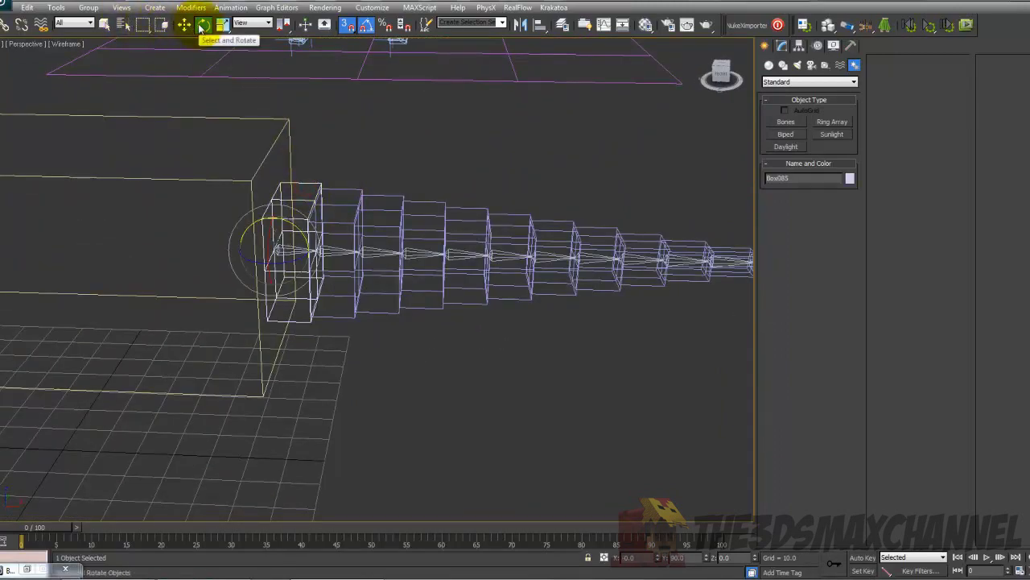
pyautogui.click(5, 25)
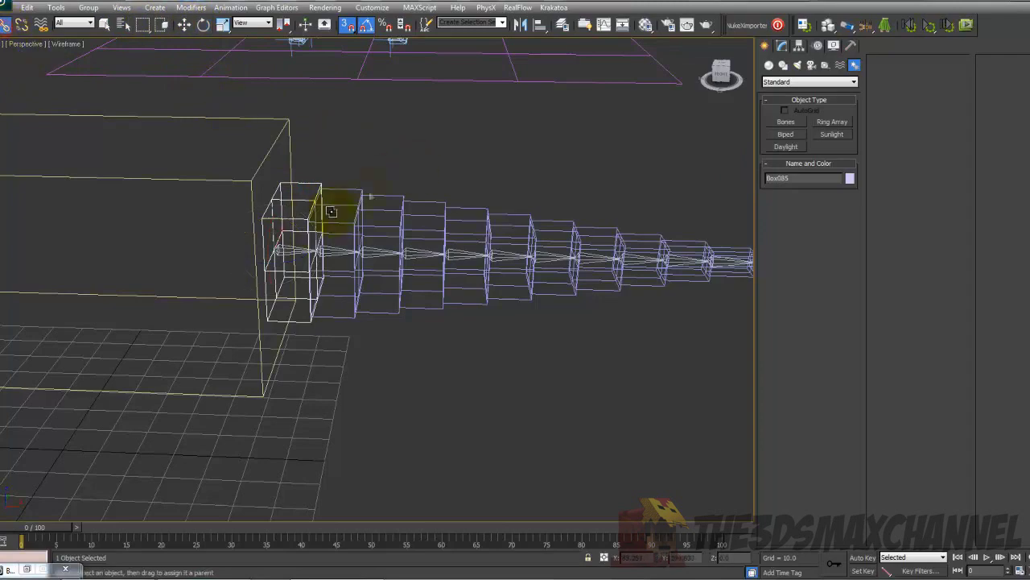
pyautogui.click(329, 207)
pyautogui.scroll(6, 391, 202)
pyautogui.moveTo(398, 235); pyautogui.dragTo(400, 240, button='middle')
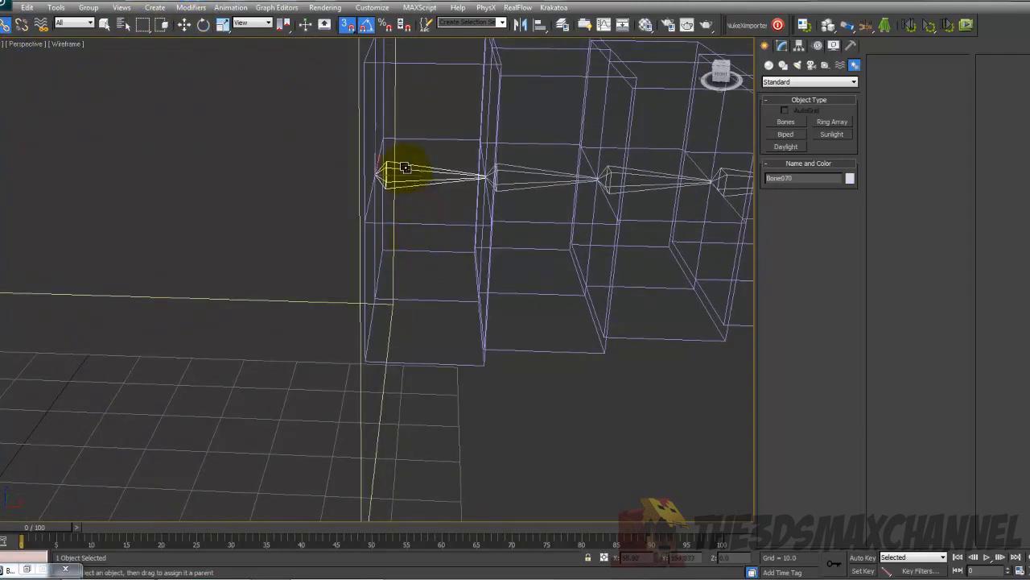
pyautogui.scroll(-5, 406, 168)
pyautogui.press('F3')
pyautogui.moveTo(397, 238); pyautogui.dragTo(299, 113)
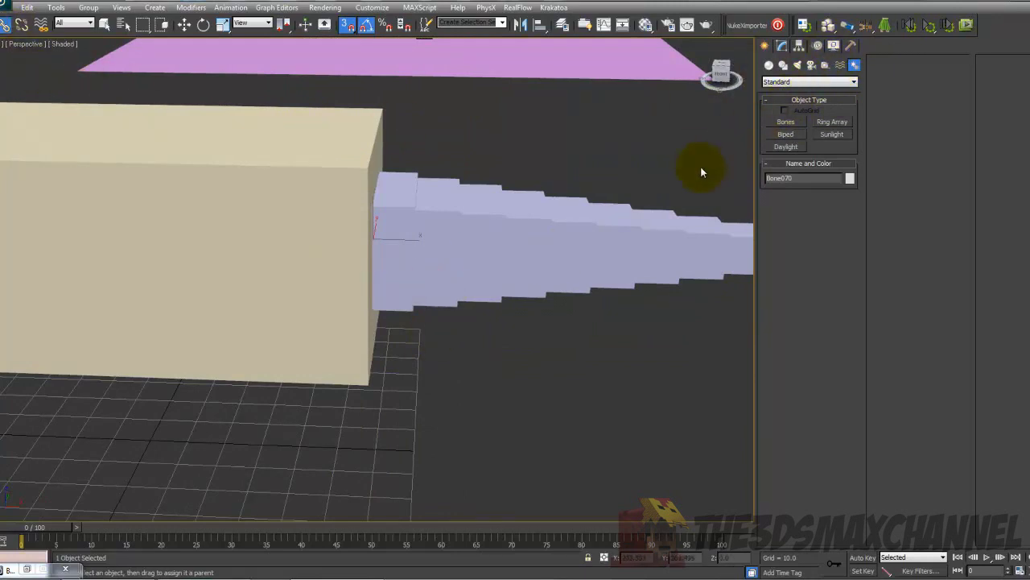
pyautogui.press('F3')
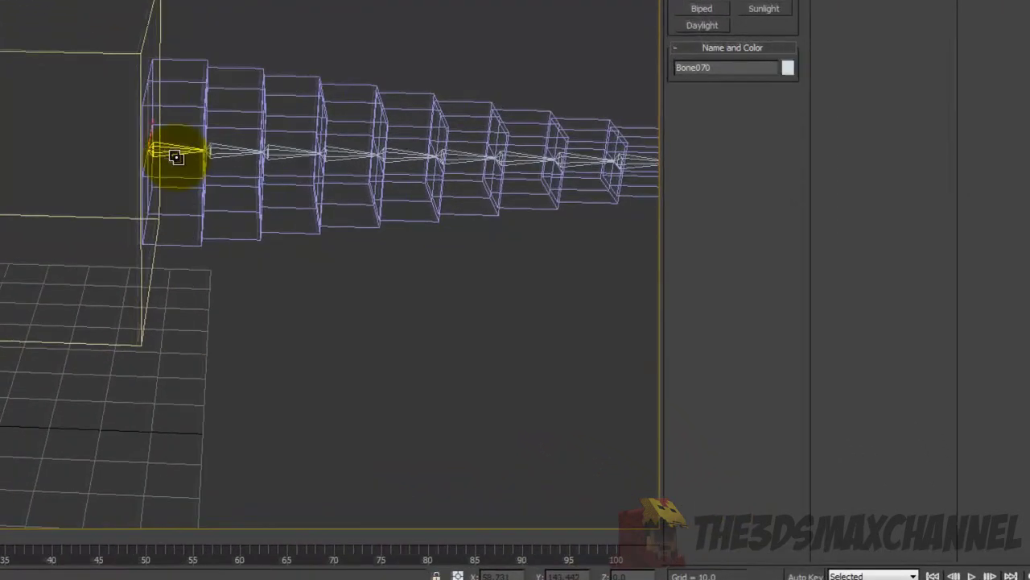
pyautogui.moveTo(161, 145); pyautogui.dragTo(112, 50)
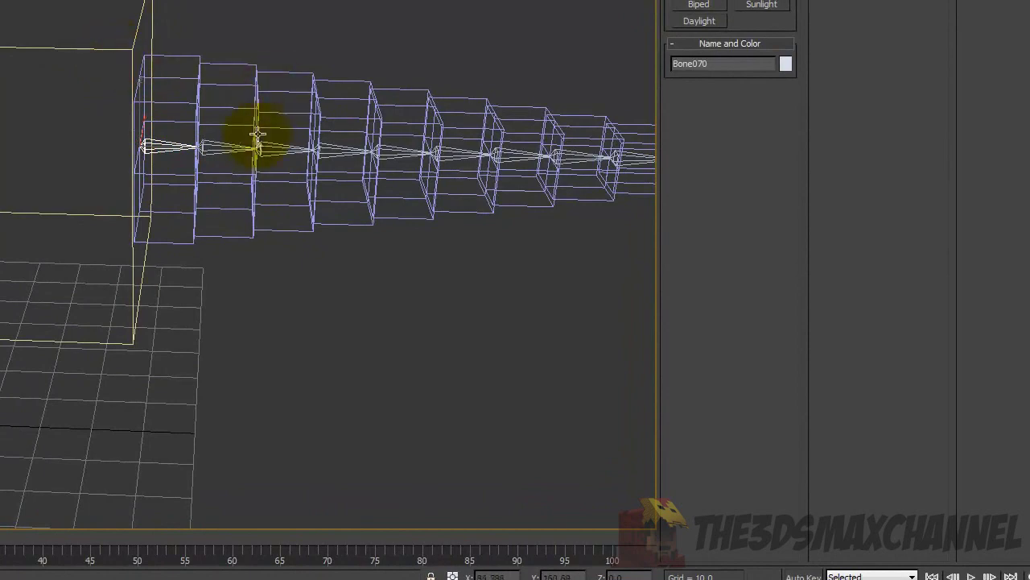
# Link each of the first three tail segments, counted from the body, to the bone running through it.
pyautogui.moveTo(187, 58); pyautogui.dragTo(188, 56)
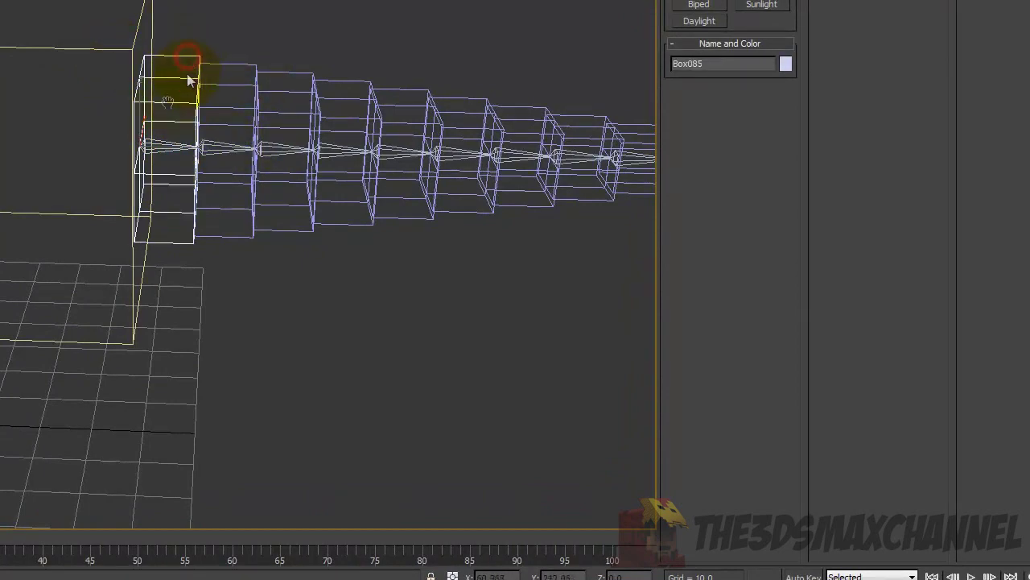
pyautogui.moveTo(167, 96); pyautogui.dragTo(173, 119, button='middle')
pyautogui.click(187, 77)
pyautogui.moveTo(186, 78); pyautogui.dragTo(176, 160)
pyautogui.click(228, 86)
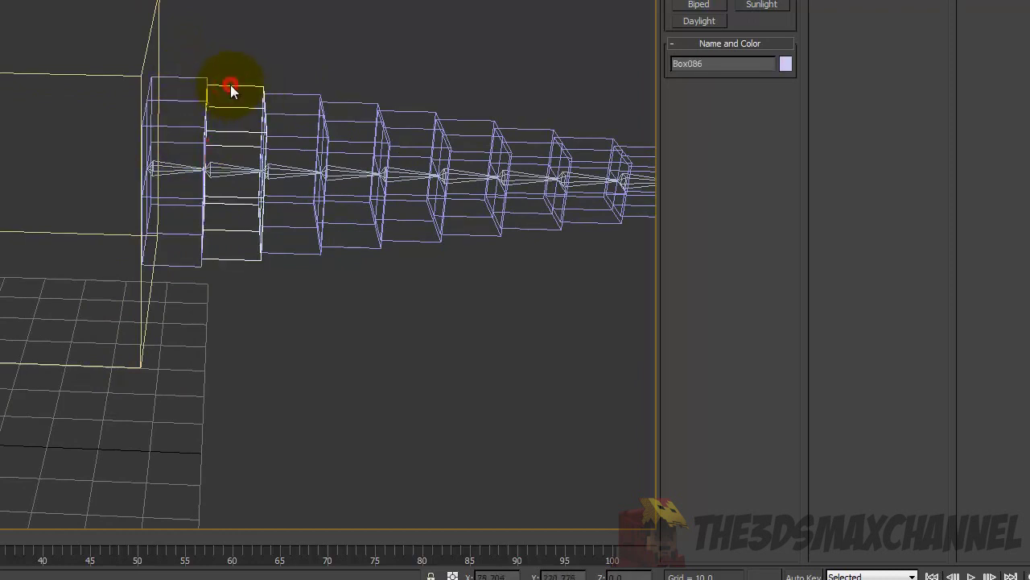
pyautogui.click(231, 88)
pyautogui.moveTo(231, 86); pyautogui.dragTo(229, 162)
pyautogui.click(293, 99)
pyautogui.moveTo(291, 121); pyautogui.dragTo(274, 168)
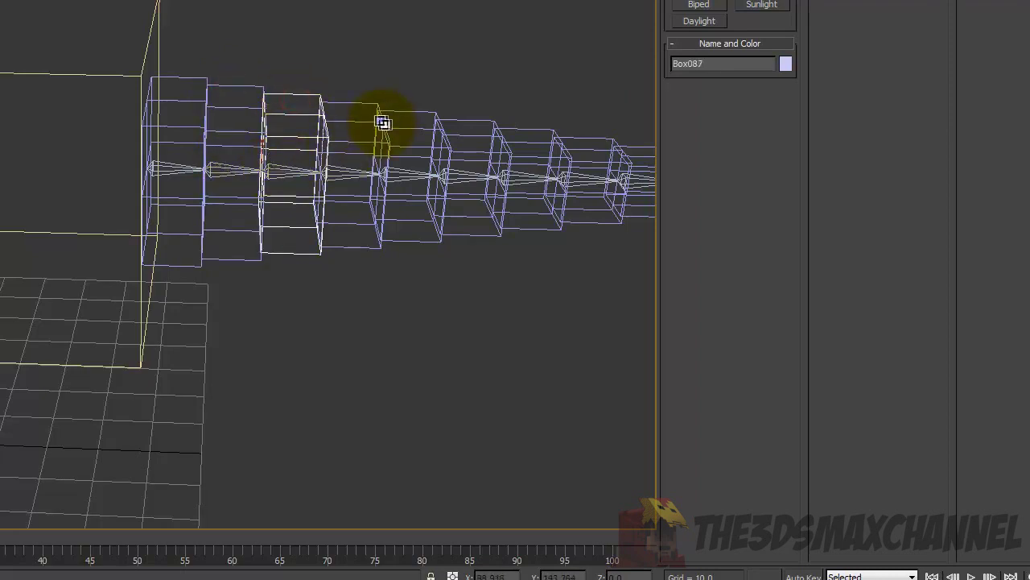
# Link the fourth, fifth, sixth and seventh tail segments each to the bone inside them.
pyautogui.moveTo(382, 120); pyautogui.dragTo(247, 113, button='middle')
pyautogui.click(242, 100)
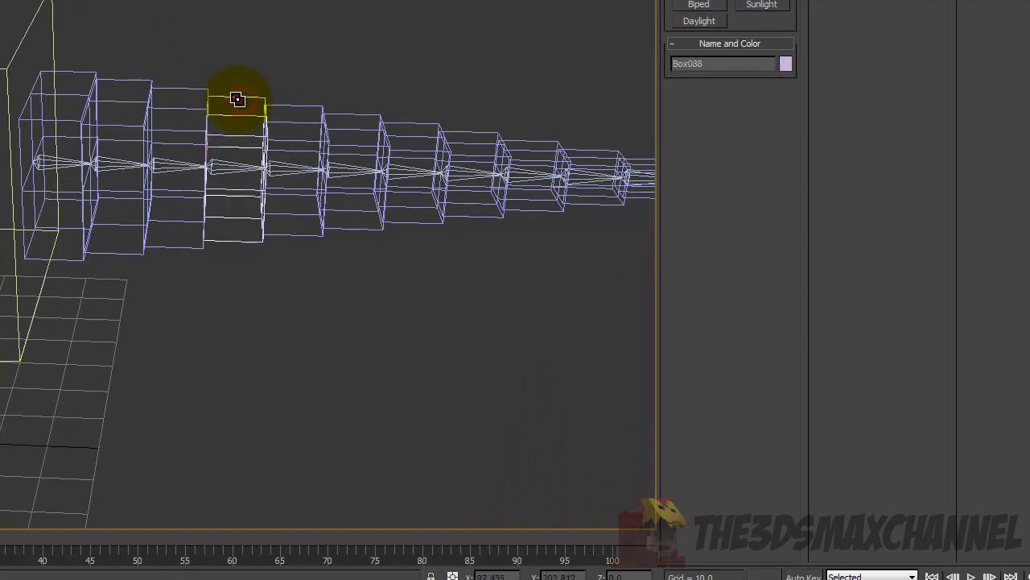
pyautogui.moveTo(237, 99); pyautogui.dragTo(228, 168)
pyautogui.click(300, 106)
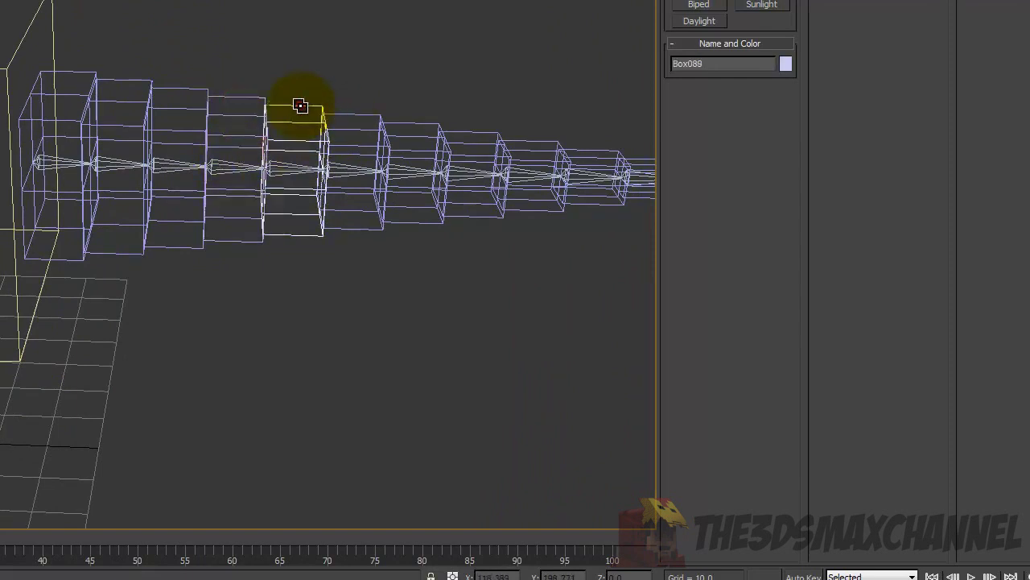
pyautogui.moveTo(299, 106); pyautogui.dragTo(282, 168)
pyautogui.click(358, 117)
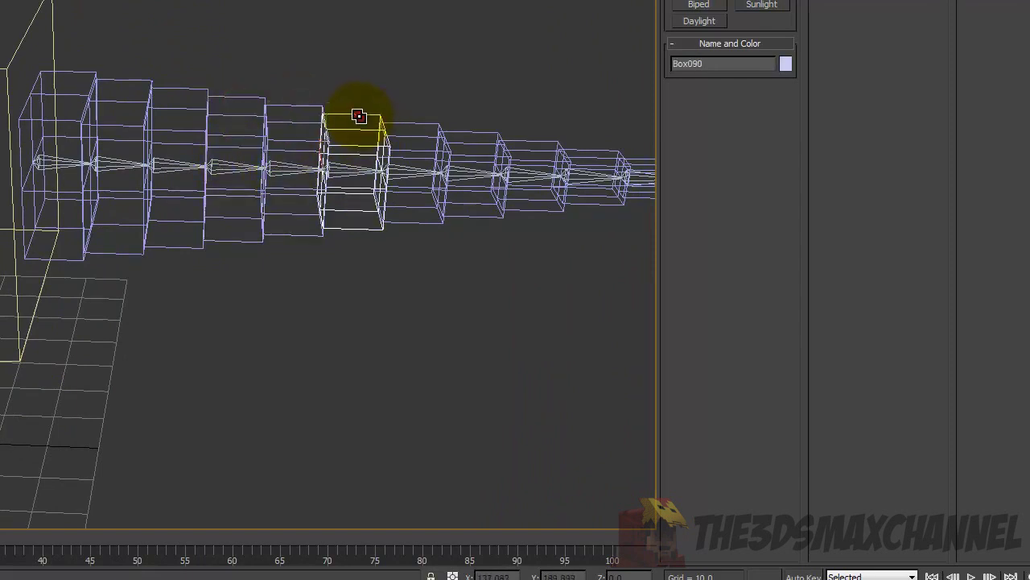
pyautogui.moveTo(355, 126); pyautogui.dragTo(346, 166)
pyautogui.click(410, 125)
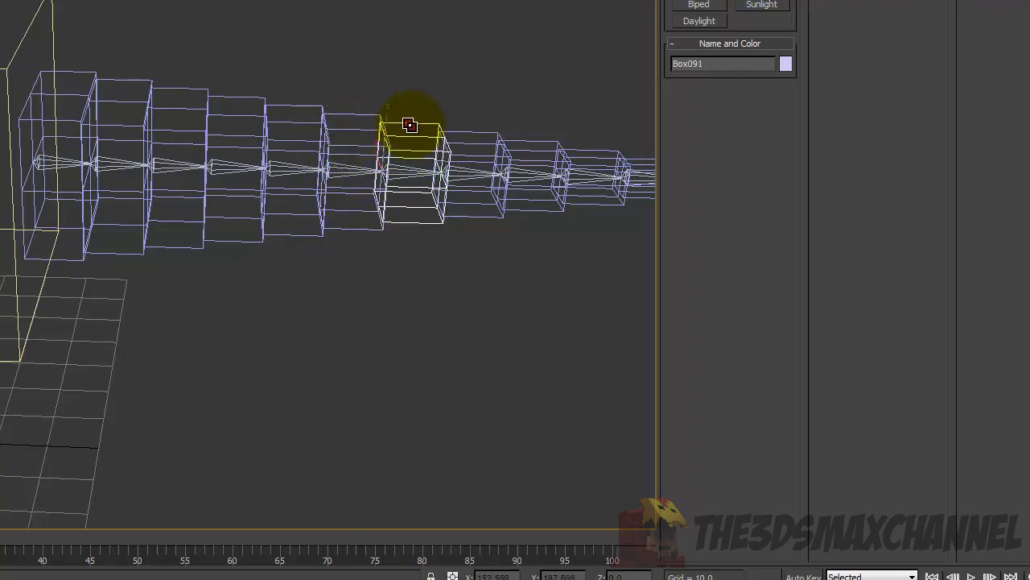
pyautogui.moveTo(411, 143); pyautogui.dragTo(407, 166)
# Link the eighth, ninth, tenth and eleventh tail segments each to the bone inside them.
pyautogui.moveTo(440, 168); pyautogui.dragTo(318, 161, button='middle')
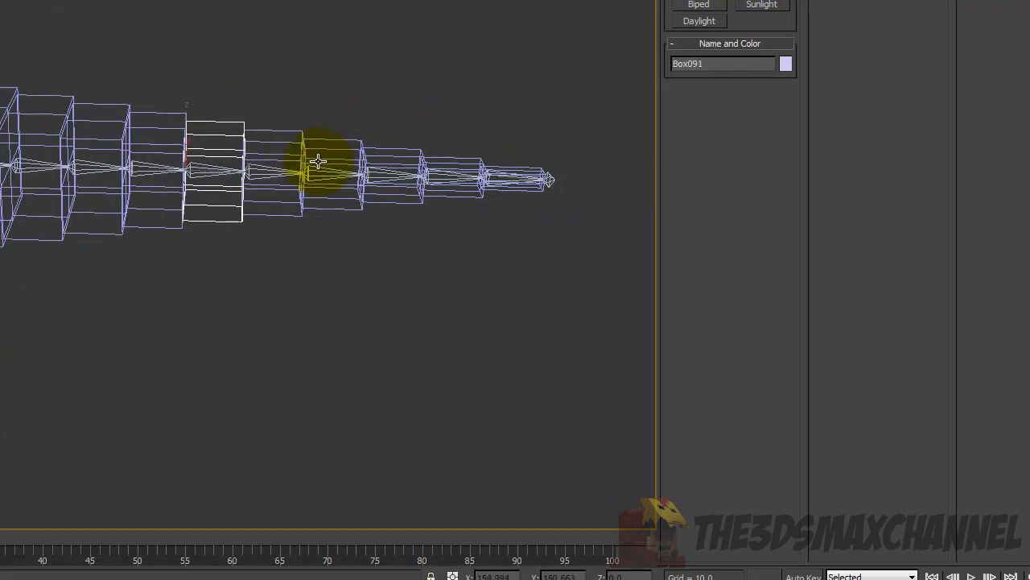
pyautogui.click(275, 143)
pyautogui.moveTo(270, 142); pyautogui.dragTo(279, 165)
pyautogui.click(335, 141)
pyautogui.moveTo(336, 141); pyautogui.dragTo(324, 171)
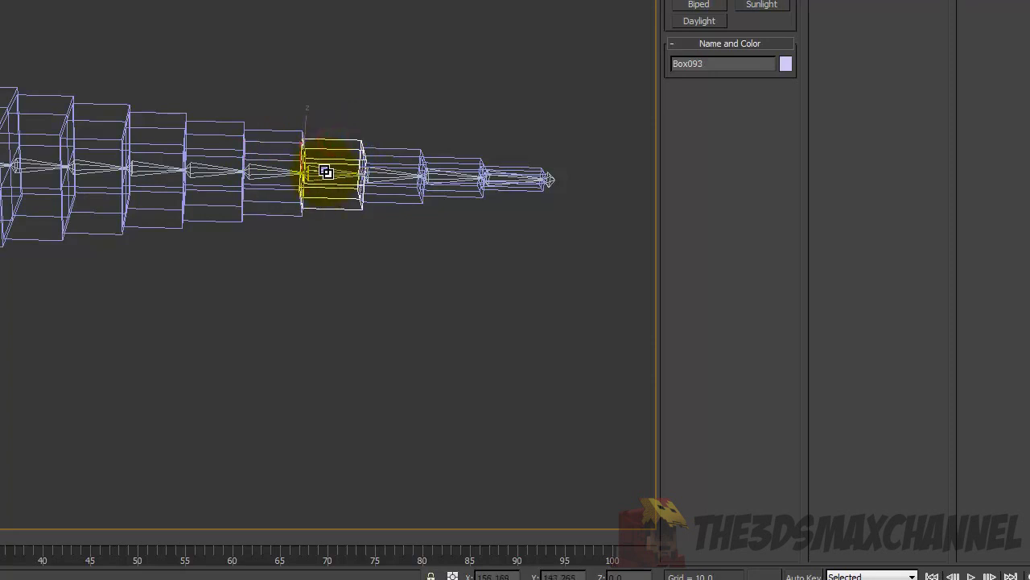
pyautogui.moveTo(391, 148); pyautogui.dragTo(379, 179)
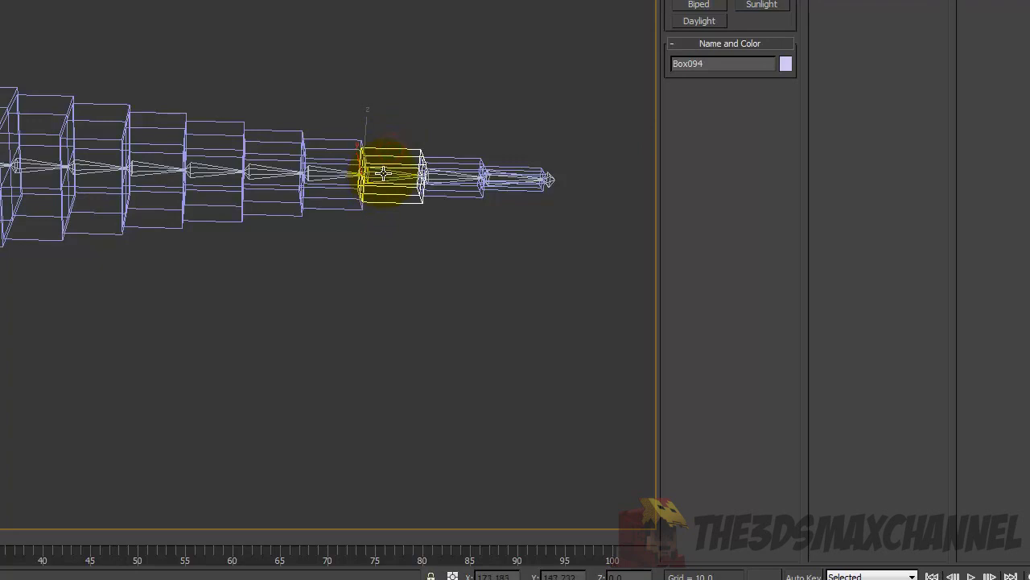
pyautogui.moveTo(445, 160); pyautogui.dragTo(446, 176)
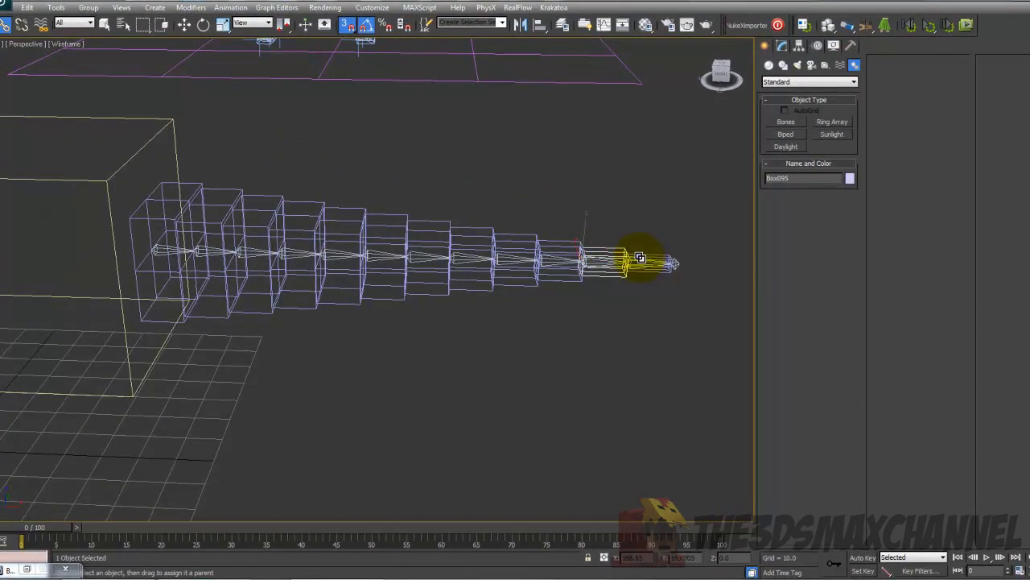
# Link the twelfth and smallest tail segment to its bone and check the tail in shaded view.
pyautogui.moveTo(667, 259); pyautogui.dragTo(580, 249, button='middle')
pyautogui.moveTo(541, 243); pyautogui.dragTo(544, 247)
pyautogui.scroll(3, 545, 245)
pyautogui.moveTo(546, 244)
pyautogui.mouseDown(button='middle')
pyautogui.moveTo(525, 246)
pyautogui.moveTo(555, 231)
pyautogui.mouseUp(button='middle')
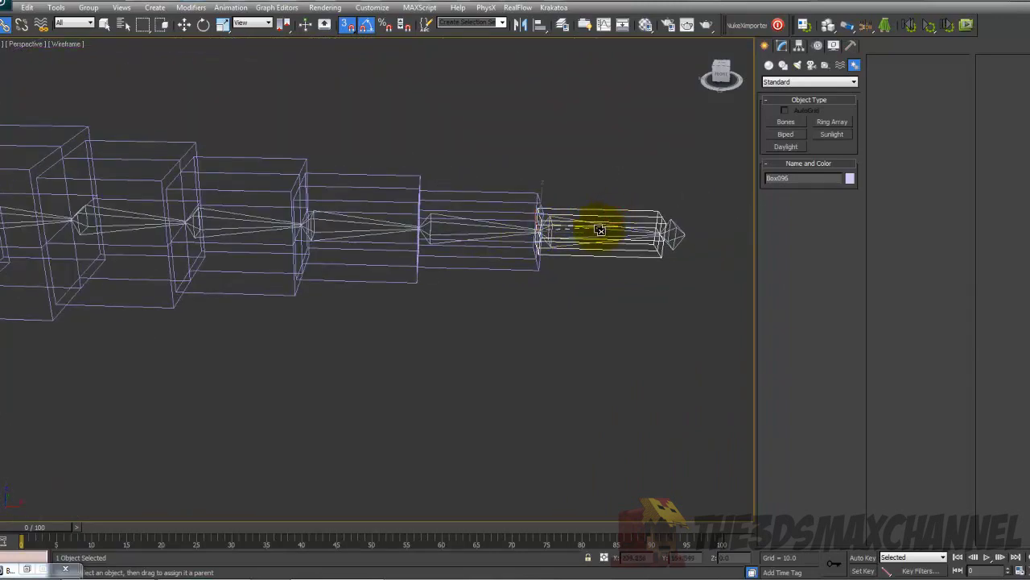
pyautogui.scroll(-4, 694, 230)
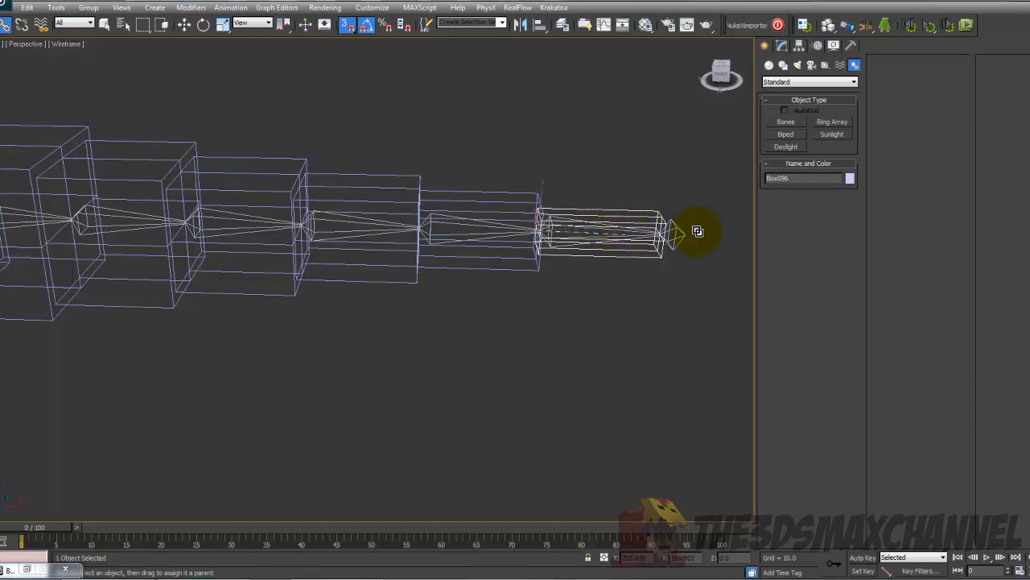
pyautogui.press('F3')
pyautogui.scroll(-3, 428, 191)
pyautogui.scroll(3, 483, 211)
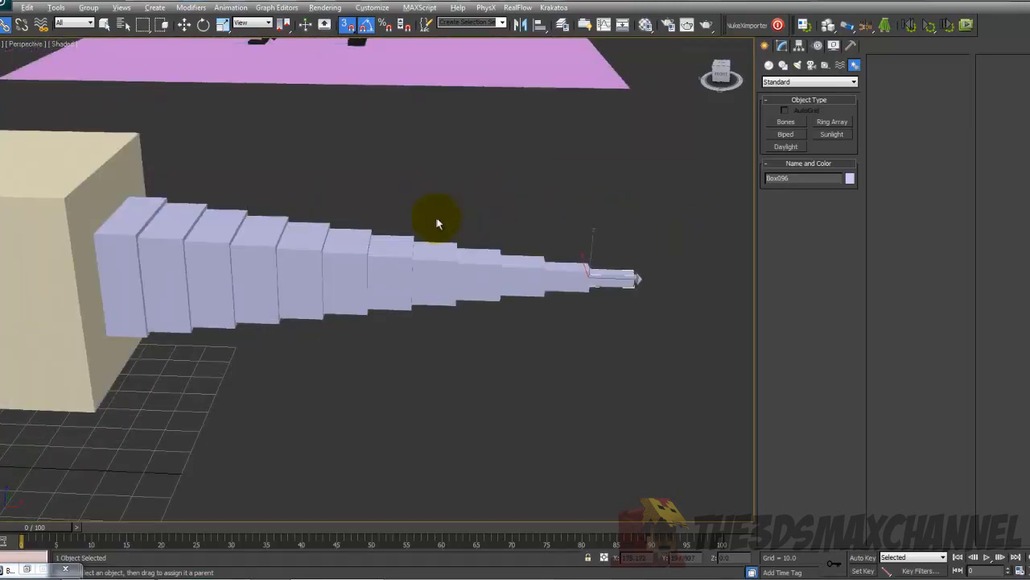
pyautogui.keyDown('alt'); pyautogui.moveTo(437, 223); pyautogui.dragTo(421, 202, button='middle'); pyautogui.keyUp('alt')
pyautogui.scroll(-1, 423, 203)
pyautogui.press('F3')
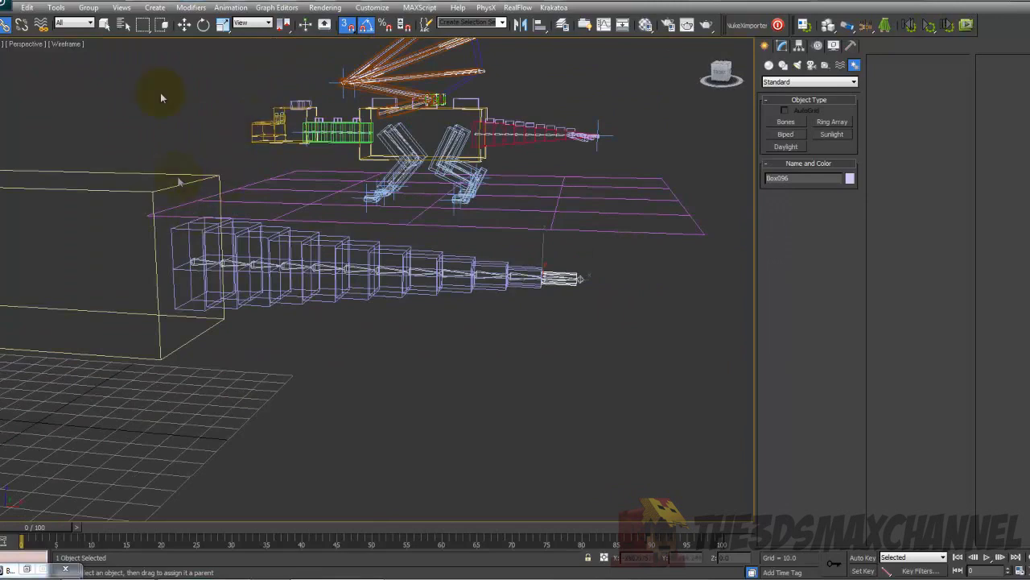
# Rotate the second tail bone slightly so the rest of the tail angles upward.
pyautogui.click(185, 24)
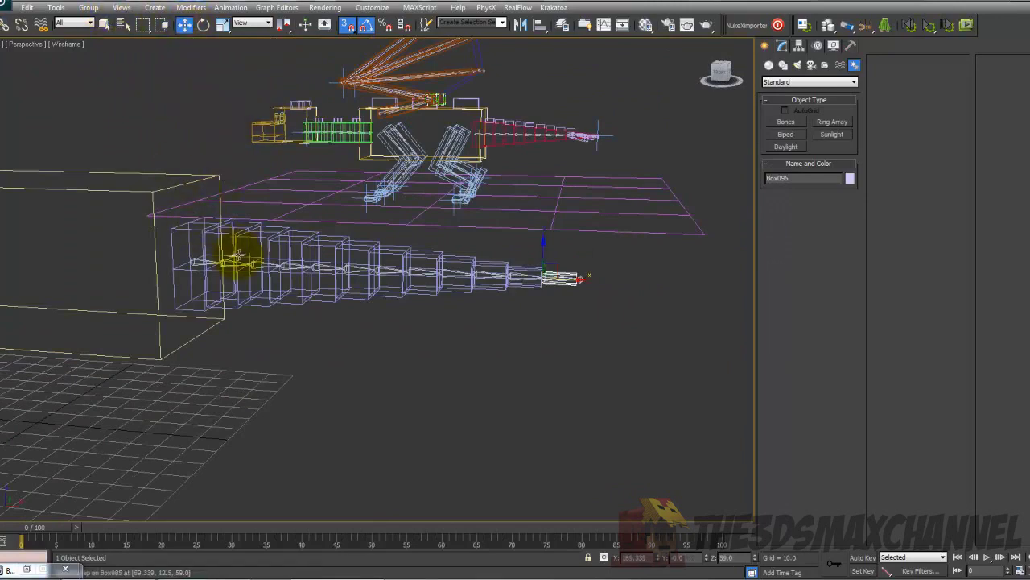
pyautogui.click(227, 261)
pyautogui.moveTo(270, 261); pyautogui.dragTo(359, 223, button='middle')
pyautogui.scroll(-4, 345, 236)
pyautogui.scroll(4, 343, 235)
pyautogui.click(204, 26)
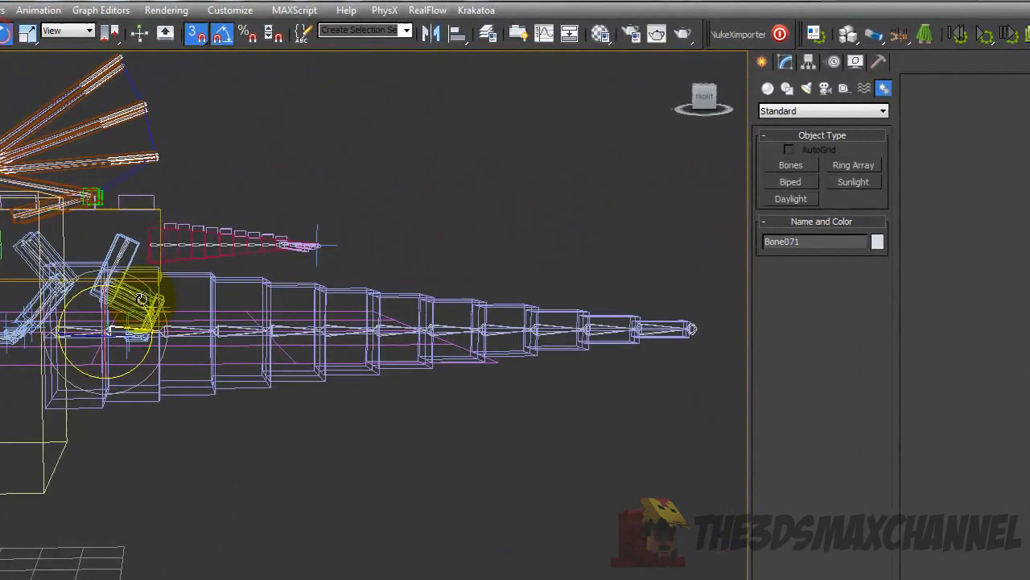
pyautogui.moveTo(141, 299); pyautogui.dragTo(134, 290)
pyautogui.press('F3')
pyautogui.press('F3')
# Apply an HI Solver from the root bone at the body to the end bone at the tail tip.
pyautogui.click(144, 346)
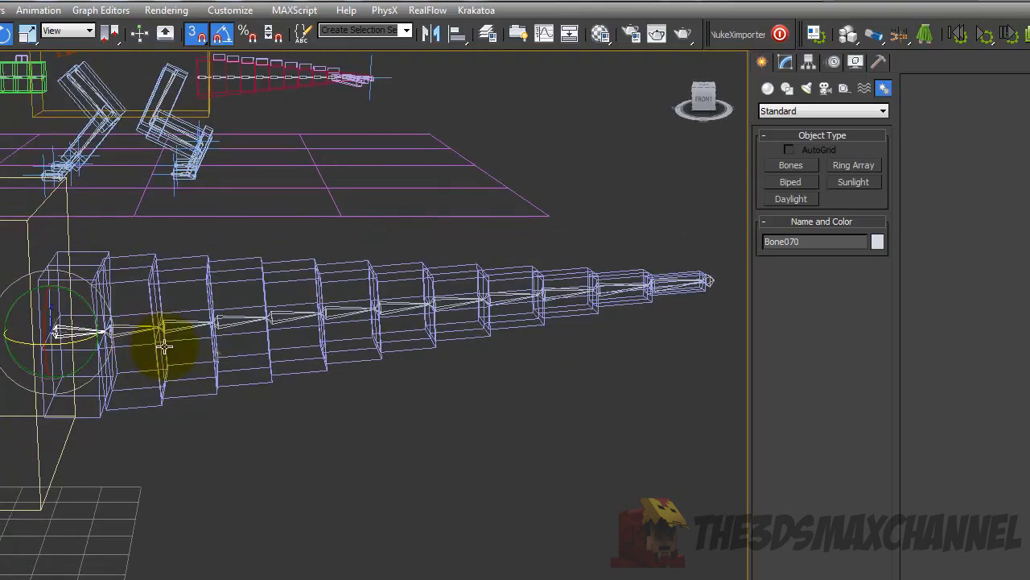
pyautogui.scroll(-2, 144, 346)
pyautogui.click(34, 10)
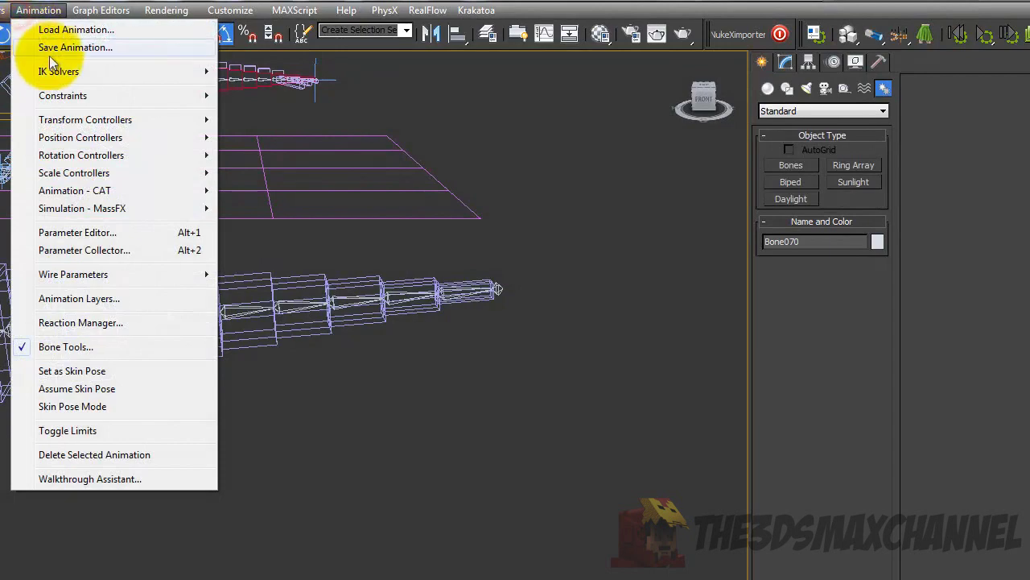
pyautogui.moveTo(56, 71)
pyautogui.click(244, 70)
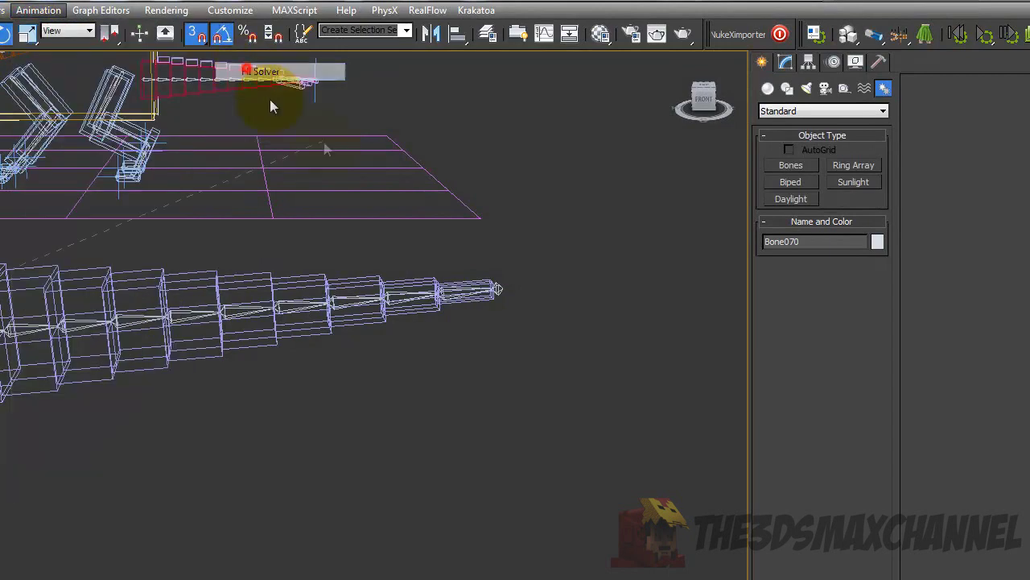
pyautogui.click(501, 288)
# Try moving the tail's IK goal, undo that move and turn off 3D snapping.
pyautogui.moveTo(508, 279); pyautogui.dragTo(440, 272)
pyautogui.hotkey('ctrl', 'z')
pyautogui.click(196, 34)
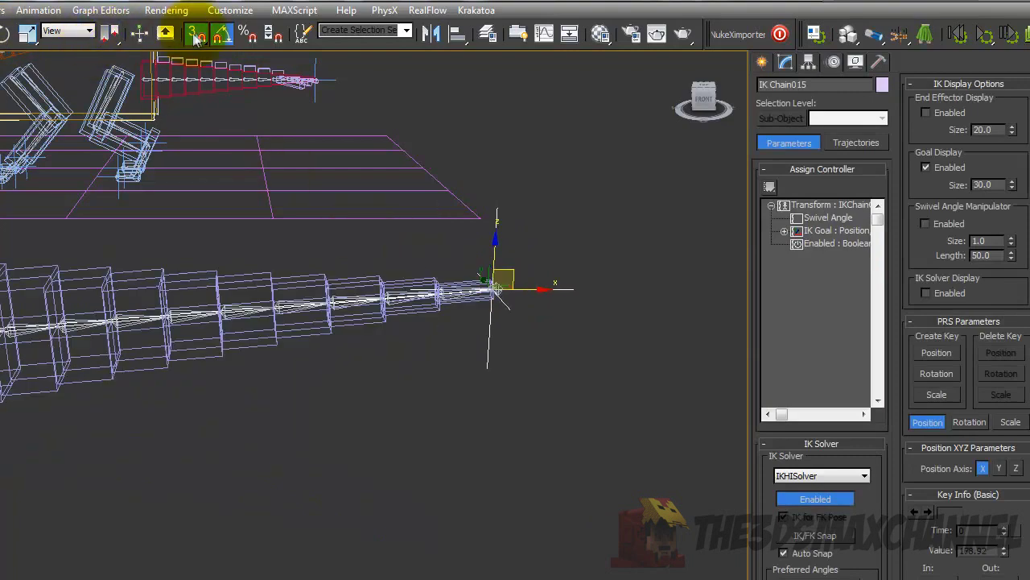
# Test the tail's bend with the IK goal, and place the goal at about X 180, Z 59 to straighten the tail.
pyautogui.moveTo(512, 269)
pyautogui.mouseDown()
pyautogui.moveTo(462, 304)
pyautogui.moveTo(475, 352)
pyautogui.mouseUp()
pyautogui.press('F3')
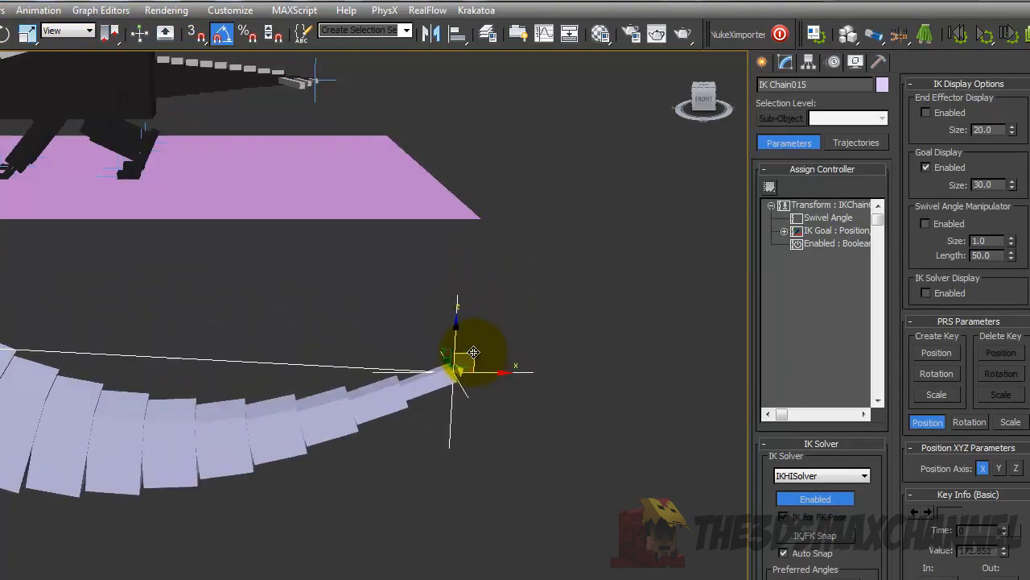
pyautogui.keyDown('alt'); pyautogui.moveTo(236, 336); pyautogui.dragTo(175, 313, button='middle'); pyautogui.keyUp('alt')
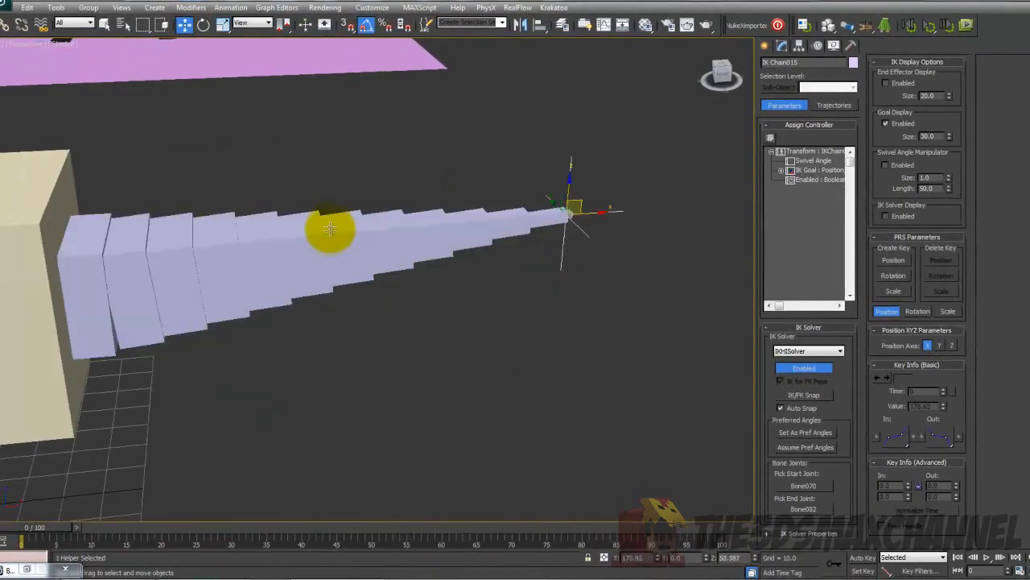
pyautogui.keyDown('alt'); pyautogui.moveTo(330, 230); pyautogui.dragTo(483, 214, button='middle'); pyautogui.keyUp('alt')
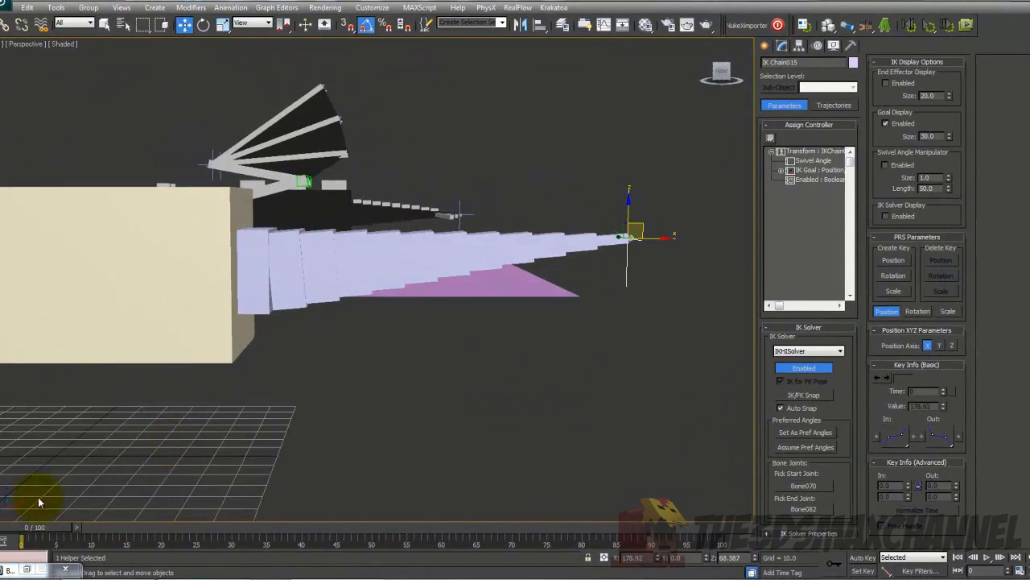
pyautogui.moveTo(632, 222); pyautogui.dragTo(642, 256)
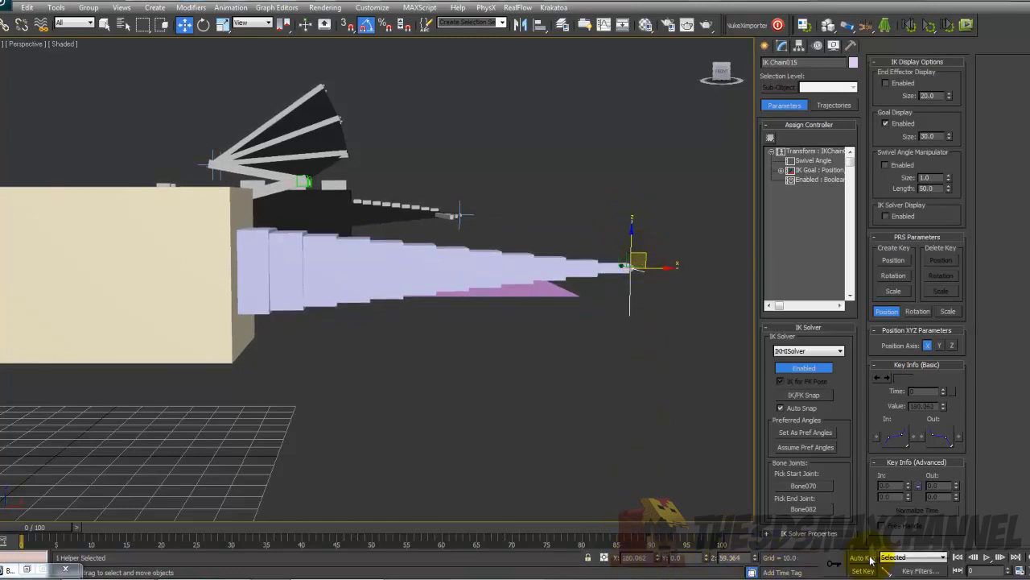
# Go to frame 100, turn on Auto Key and move the IK goal down and inward to about X 173.6, curling the tail.
pyautogui.click(743, 530)
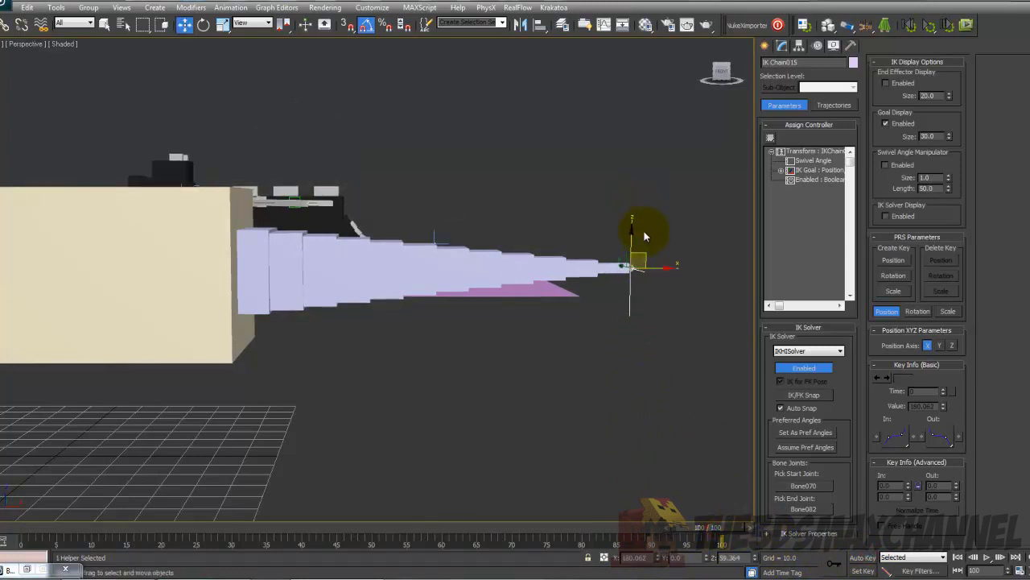
pyautogui.moveTo(647, 253)
pyautogui.mouseDown()
pyautogui.moveTo(607, 328)
pyautogui.moveTo(649, 252)
pyautogui.mouseUp()
pyautogui.click(862, 557)
pyautogui.click(860, 558)
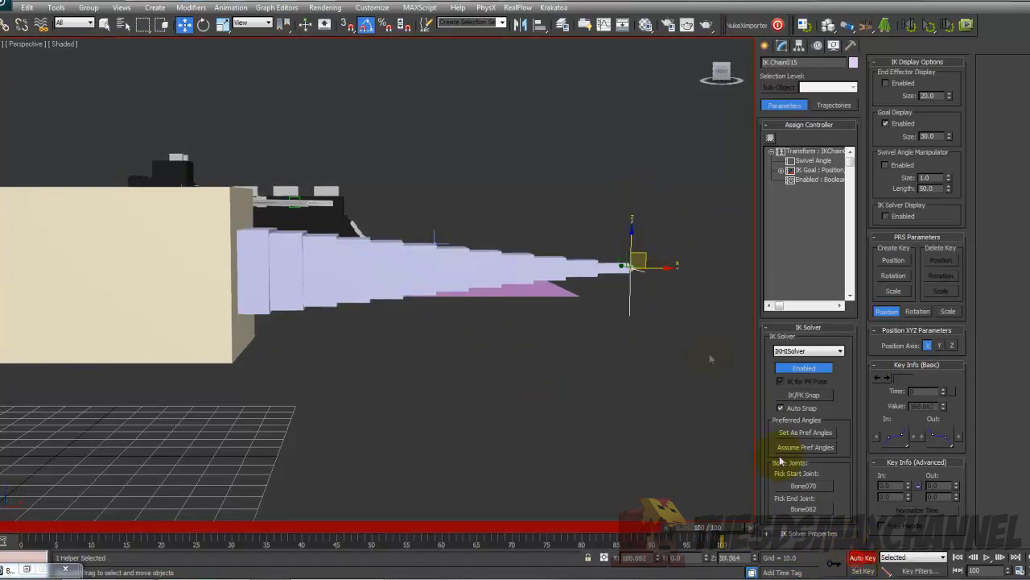
pyautogui.moveTo(642, 258); pyautogui.dragTo(609, 293)
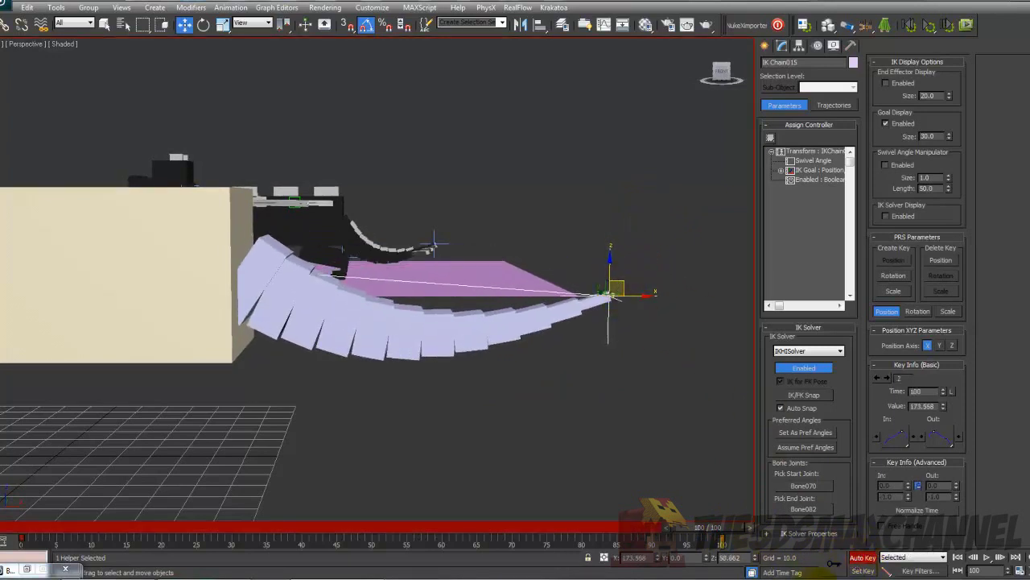
# Turn off Auto Key and scrub the timeline back to frame 0 to straighten the tail.
pyautogui.moveTo(711, 534)
pyautogui.mouseDown()
pyautogui.moveTo(249, 535)
pyautogui.moveTo(717, 535)
pyautogui.mouseUp()
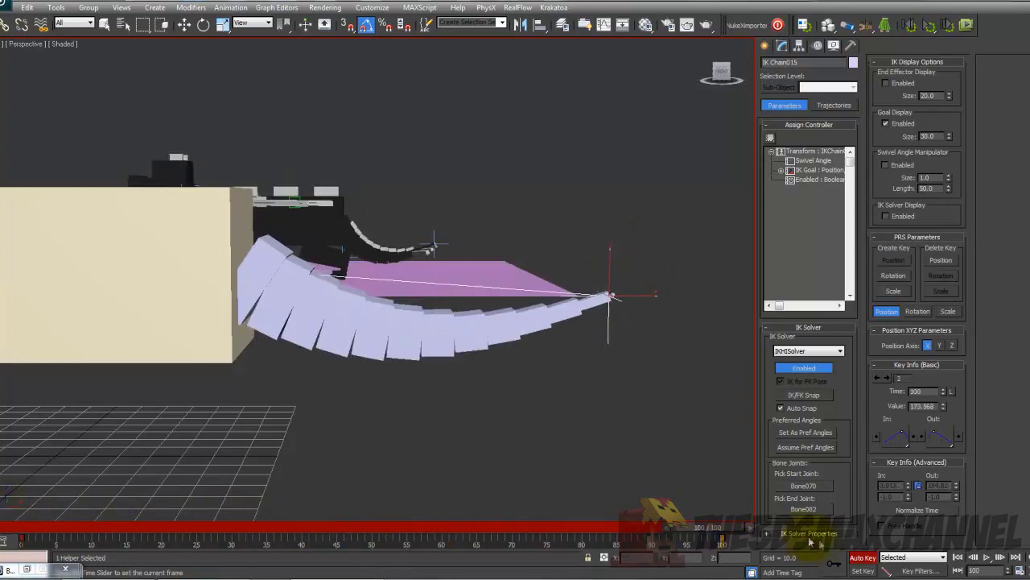
pyautogui.click(862, 558)
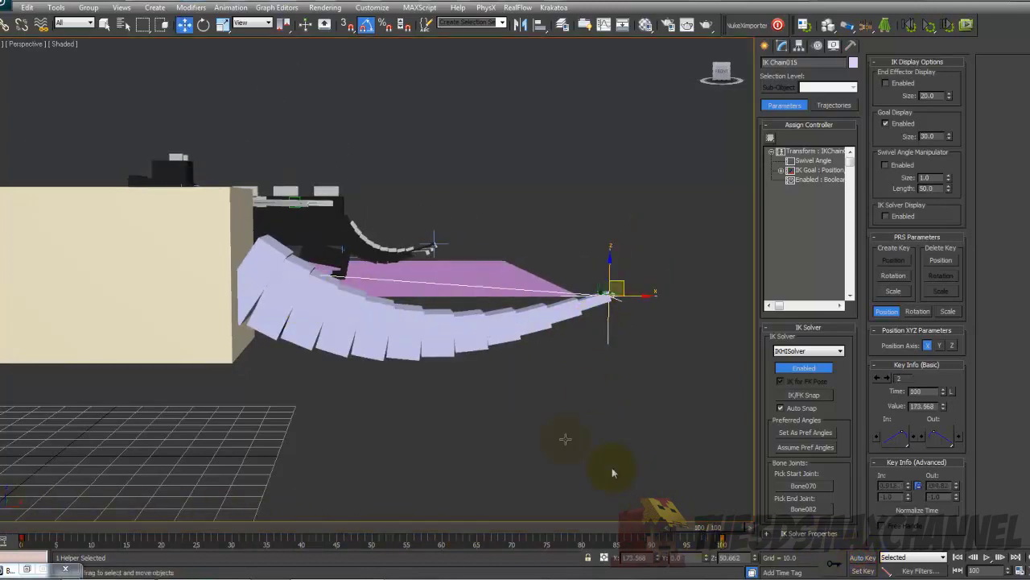
pyautogui.press('F3')
pyautogui.keyDown('alt'); pyautogui.moveTo(258, 280); pyautogui.dragTo(255, 276, button='middle'); pyautogui.keyUp('alt')
pyautogui.click(255, 275)
pyautogui.press('F3')
pyautogui.moveTo(455, 284); pyautogui.dragTo(430, 283)
pyautogui.keyDown('alt'); pyautogui.moveTo(430, 285); pyautogui.dragTo(412, 260, button='middle'); pyautogui.keyUp('alt')
pyautogui.moveTo(733, 528); pyautogui.dragTo(10, 527)
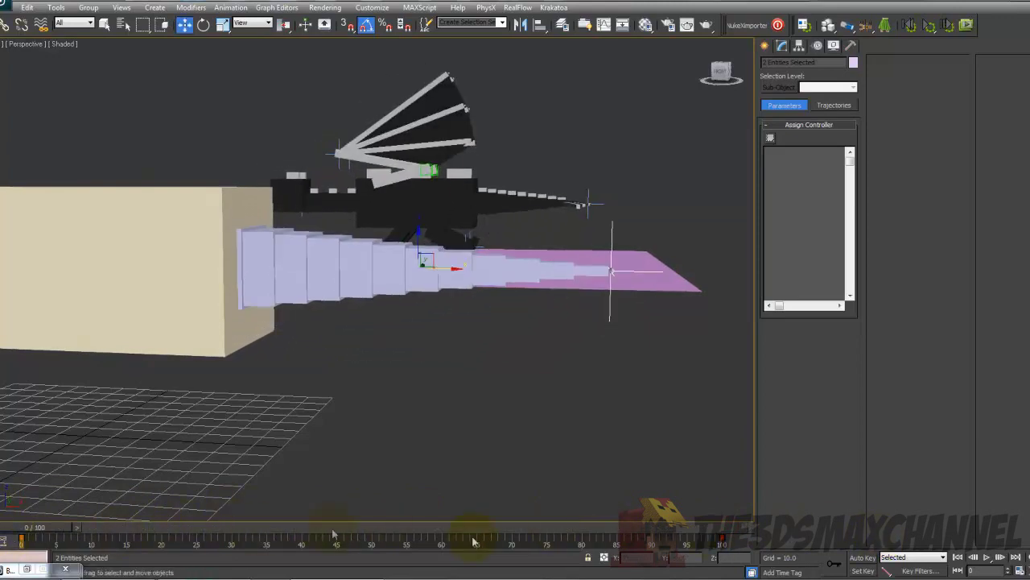
# Turn on edged-face display and select the dragon's large body box.
pyautogui.keyDown('alt'); pyautogui.moveTo(613, 417); pyautogui.dragTo(635, 450, button='middle'); pyautogui.keyUp('alt')
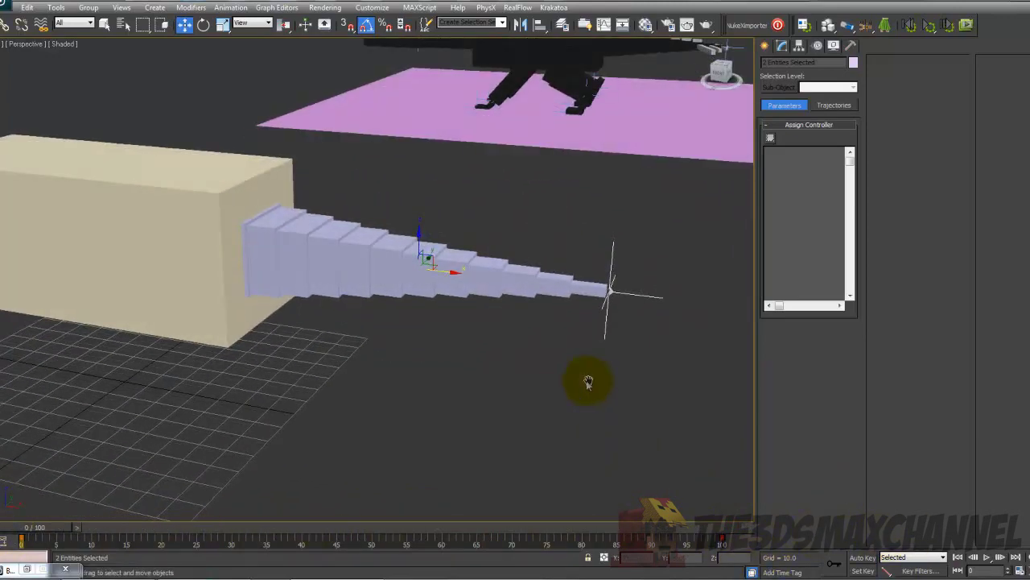
pyautogui.scroll(-5, 589, 382)
pyautogui.moveTo(569, 341)
pyautogui.keyDown('alt'); pyautogui.mouseDown(button='middle')
pyautogui.moveTo(552, 295)
pyautogui.moveTo(464, 336)
pyautogui.moveTo(545, 324)
pyautogui.mouseUp(button='middle'); pyautogui.keyUp('alt')
pyautogui.scroll(3, 430, 289)
pyautogui.press('F4')
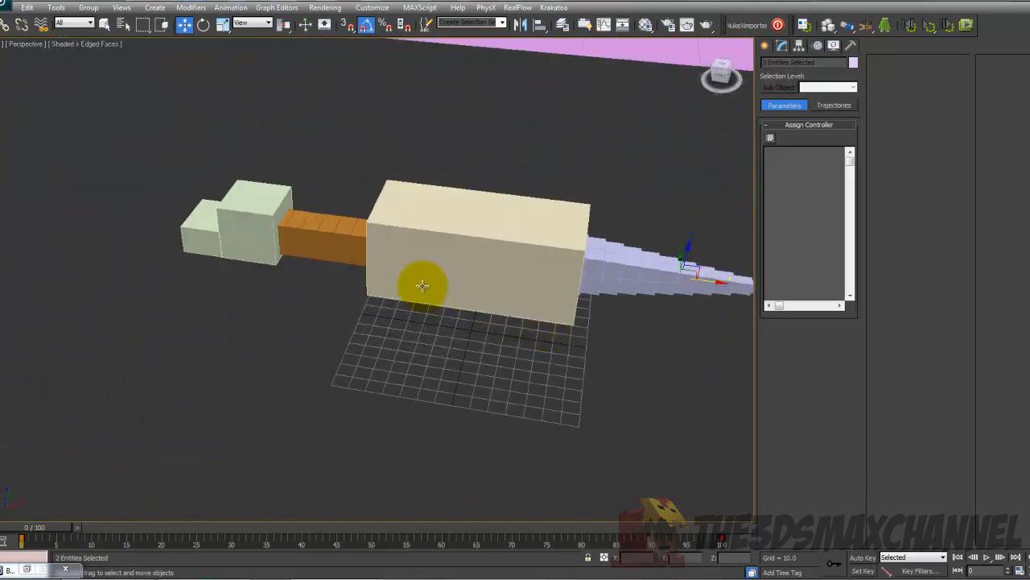
pyautogui.click(415, 234)
pyautogui.keyDown('alt'); pyautogui.moveTo(414, 232); pyautogui.dragTo(511, 276, button='middle'); pyautogui.keyUp('alt')
pyautogui.scroll(5, 467, 296)
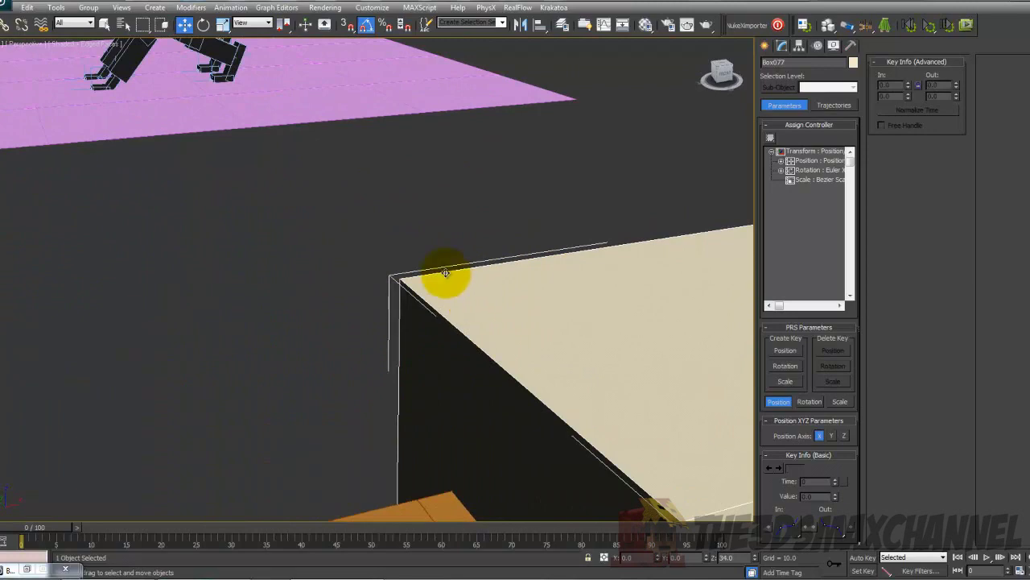
pyautogui.scroll(-5, 443, 276)
pyautogui.keyDown('alt'); pyautogui.moveTo(419, 258); pyautogui.dragTo(510, 248, button='middle'); pyautogui.keyUp('alt')
# Create a box on the grid beside the body, about 8.9 long, 11.8 wide and 40.6 high, with one segment per side.
pyautogui.click(764, 45)
pyautogui.scroll(-2, 601, 152)
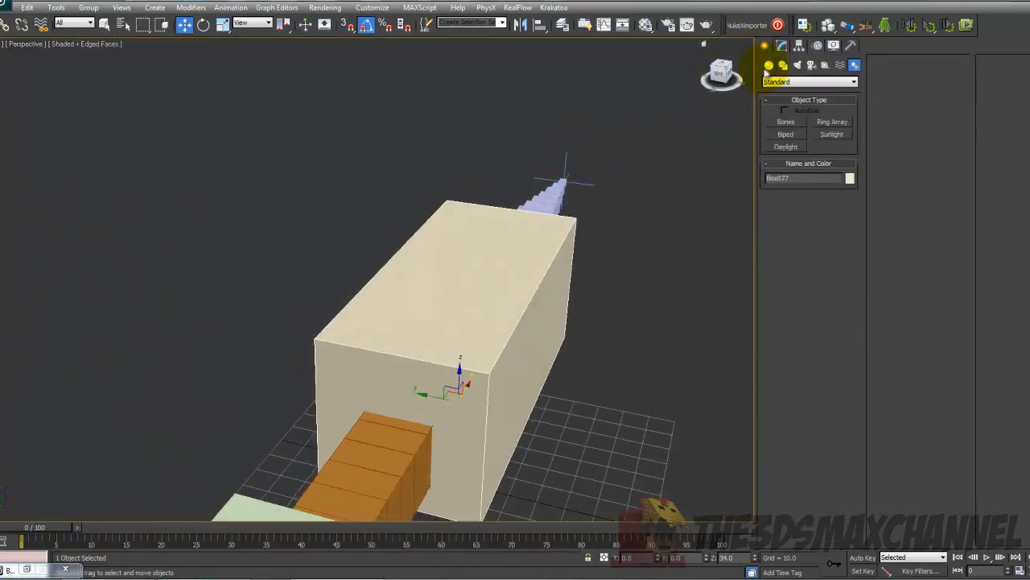
pyautogui.click(768, 65)
pyautogui.keyDown('alt'); pyautogui.moveTo(625, 152); pyautogui.dragTo(547, 155, button='middle'); pyautogui.keyUp('alt')
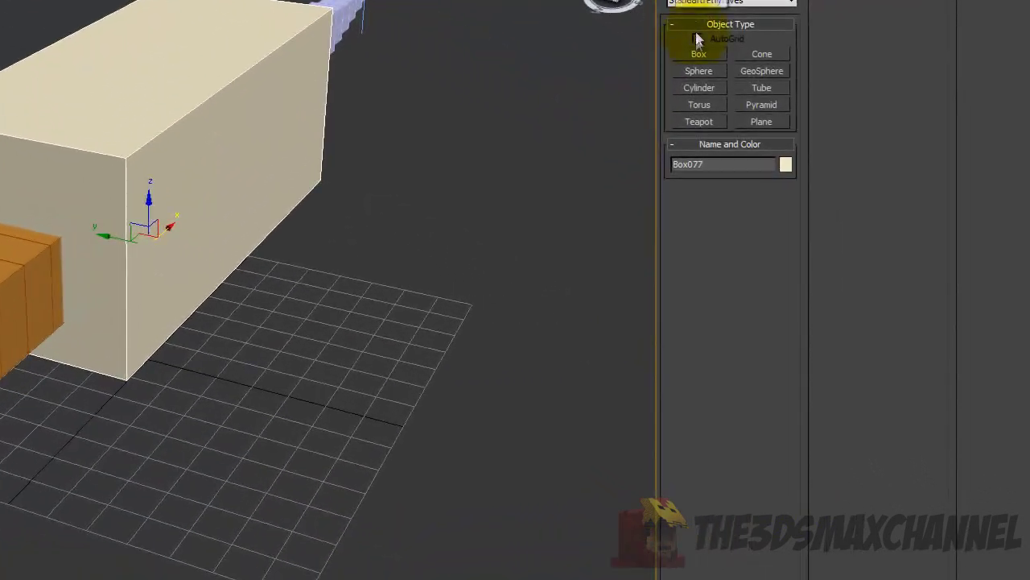
pyautogui.click(781, 123)
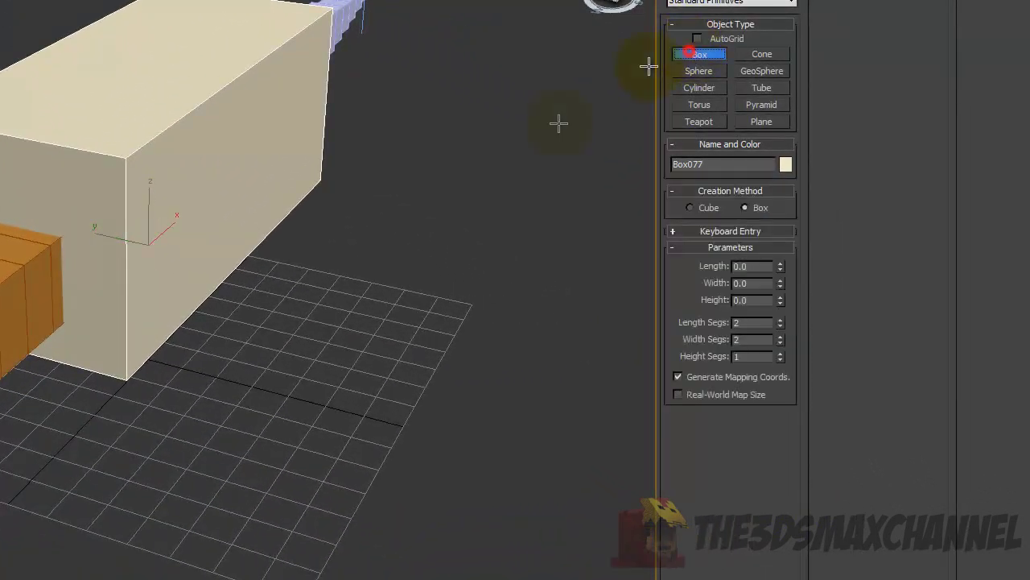
pyautogui.moveTo(331, 354); pyautogui.dragTo(340, 375)
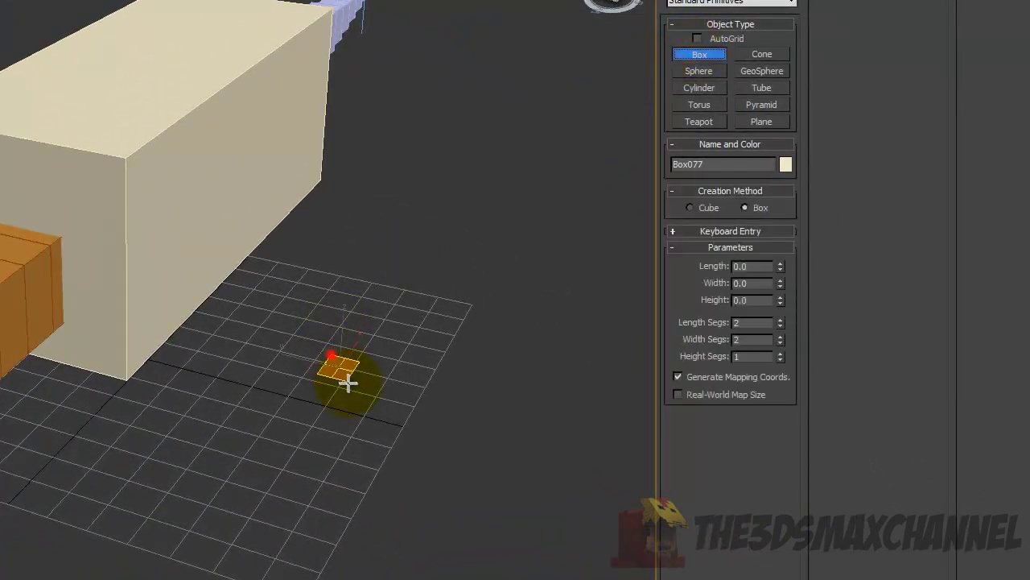
pyautogui.click(347, 233)
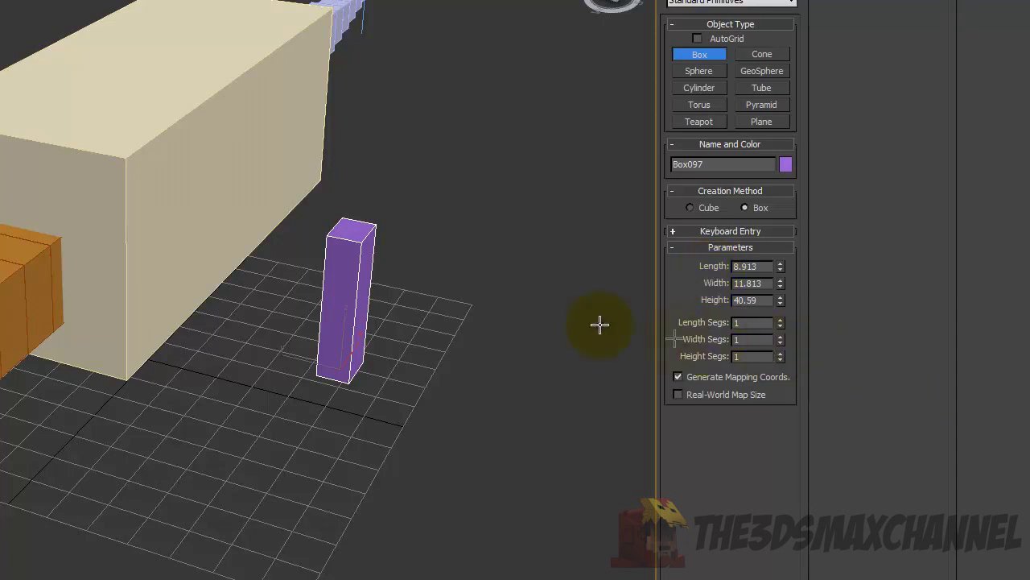
# Set the new box's length and width to 10 and its height to 60.
pyautogui.click(634, 3)
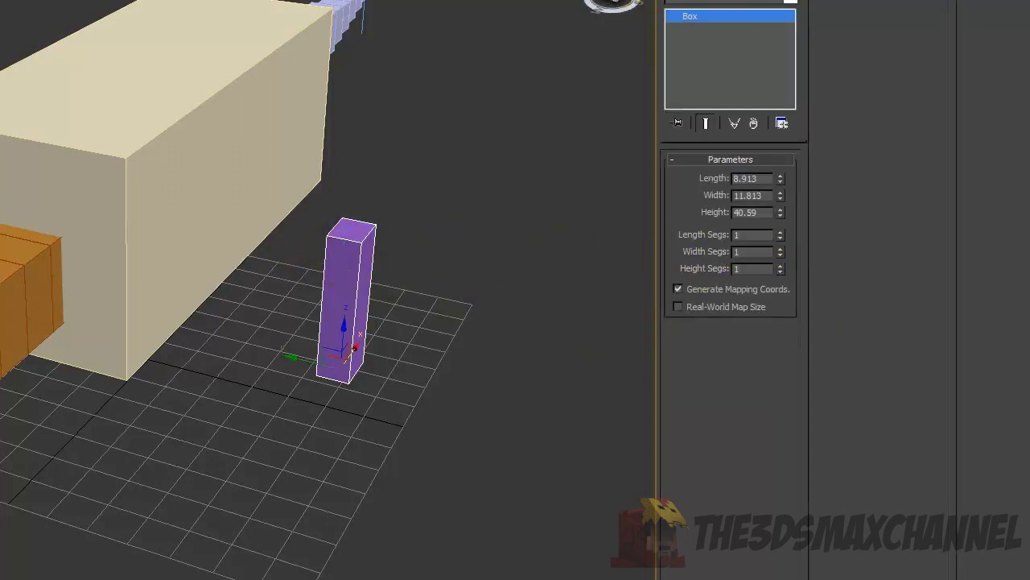
pyautogui.press('Return')
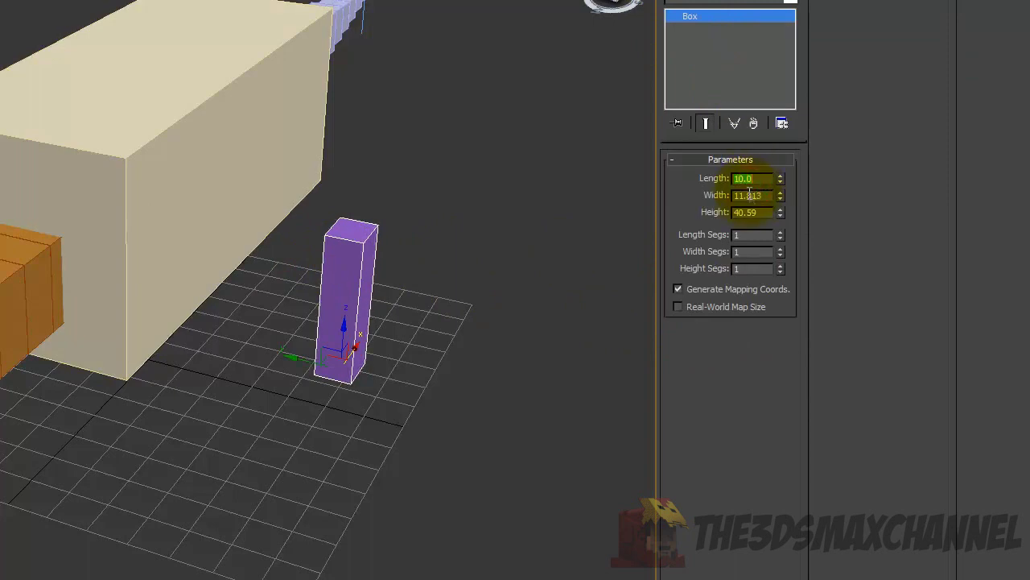
pyautogui.write('10')
pyautogui.press('Return')
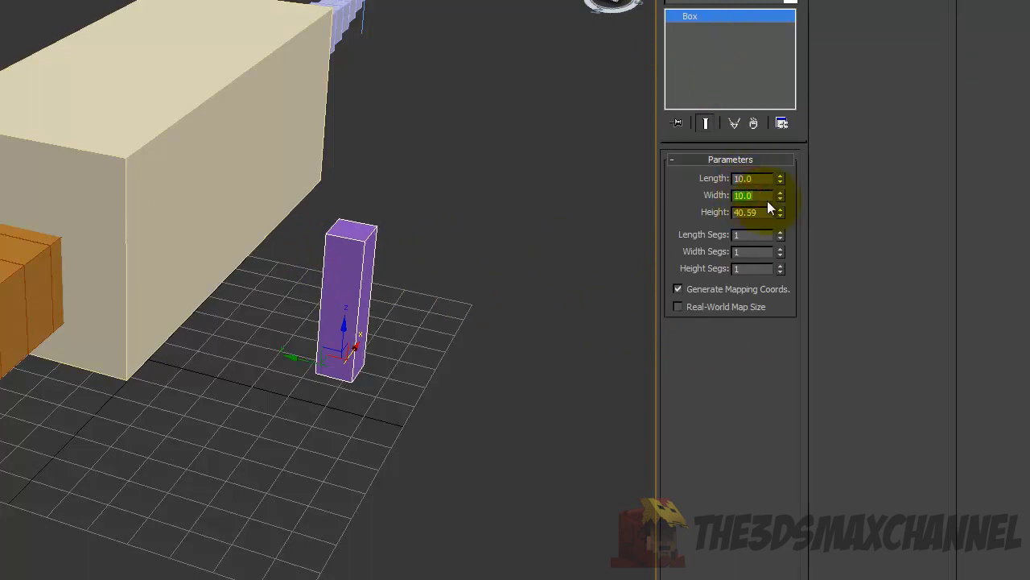
pyautogui.doubleClick(755, 213)
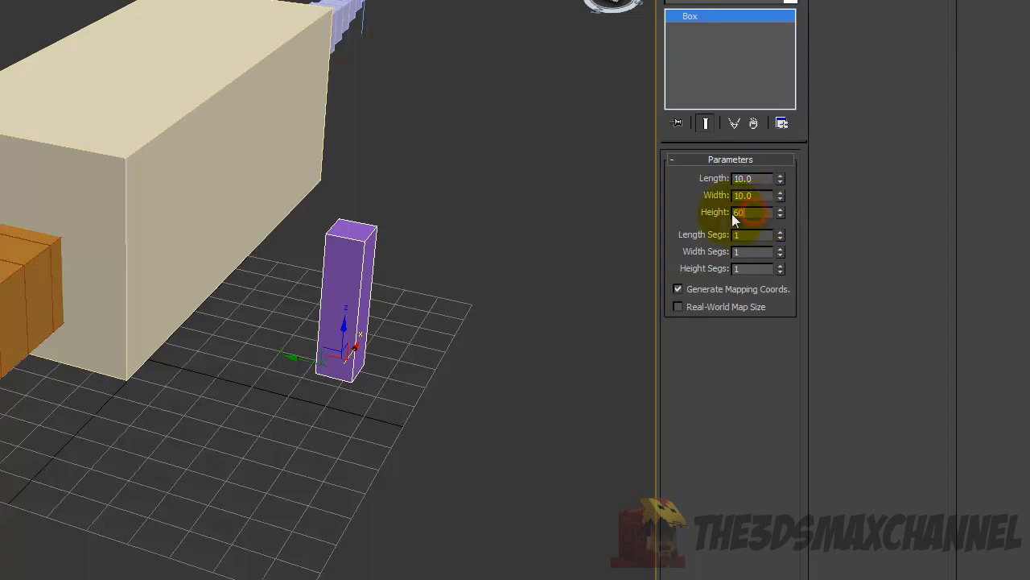
pyautogui.press('Return')
# Move the upright box onto the upper side edge of the body, near the neck end.
pyautogui.moveTo(395, 211); pyautogui.dragTo(376, 325, button='middle')
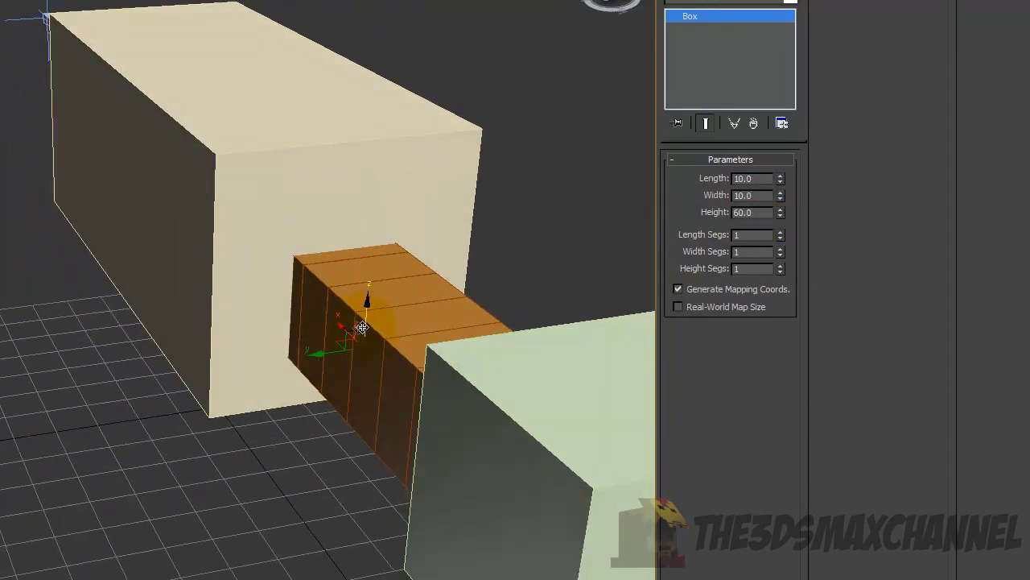
pyautogui.moveTo(354, 331); pyautogui.dragTo(82, 61)
pyautogui.keyDown('alt'); pyautogui.moveTo(84, 59); pyautogui.dragTo(126, 92, button='middle'); pyautogui.keyUp('alt')
pyautogui.moveTo(50, 50); pyautogui.dragTo(296, 52)
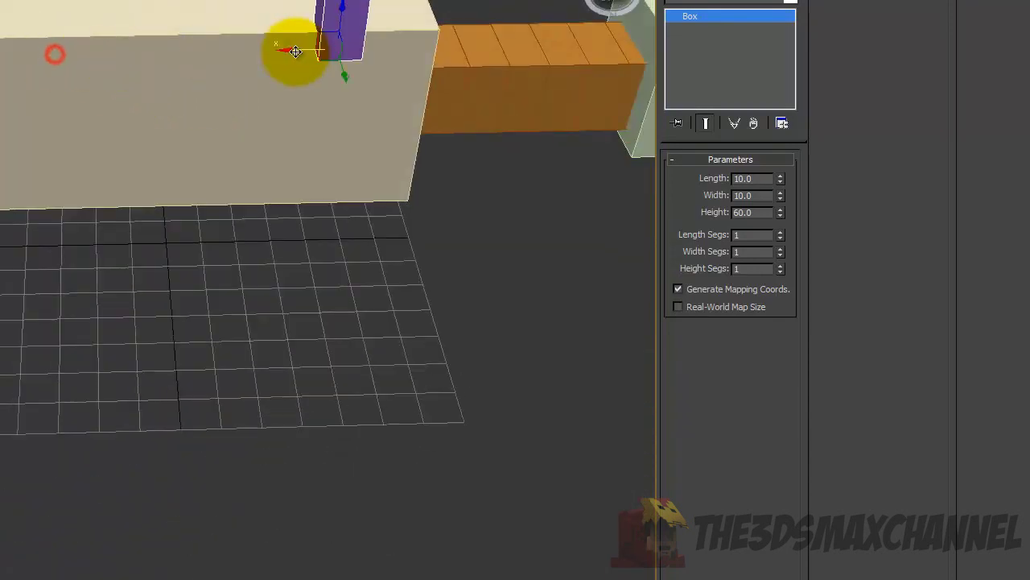
pyautogui.moveTo(295, 52); pyautogui.dragTo(282, 130, button='middle')
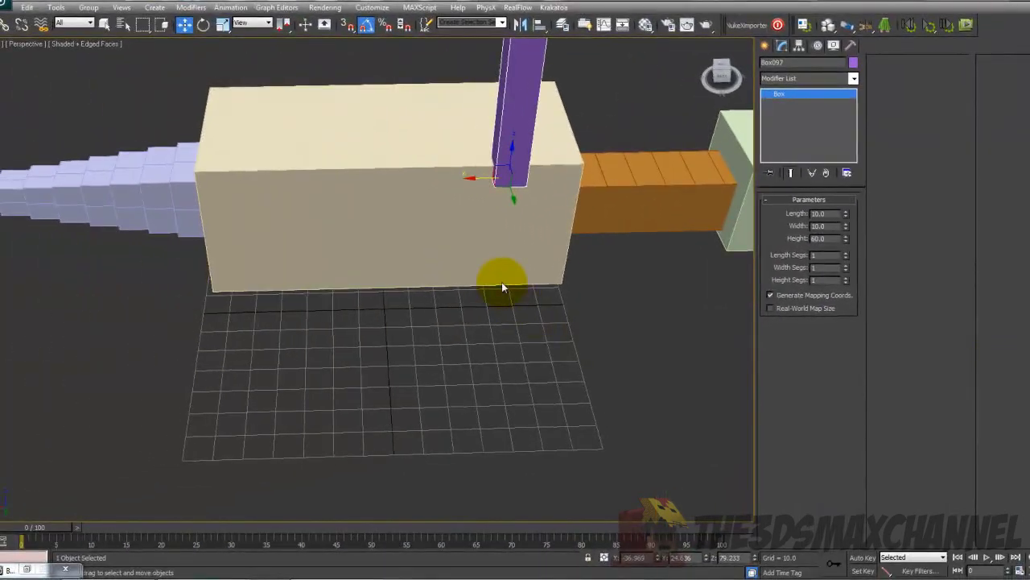
# Nudge the upright box about 2.4 units along X toward the neck.
pyautogui.scroll(4, 502, 276)
pyautogui.scroll(-5, 592, 227)
pyautogui.moveTo(583, 212); pyautogui.dragTo(459, 274, button='middle')
pyautogui.scroll(3, 547, 276)
pyautogui.moveTo(424, 324); pyautogui.dragTo(431, 326)
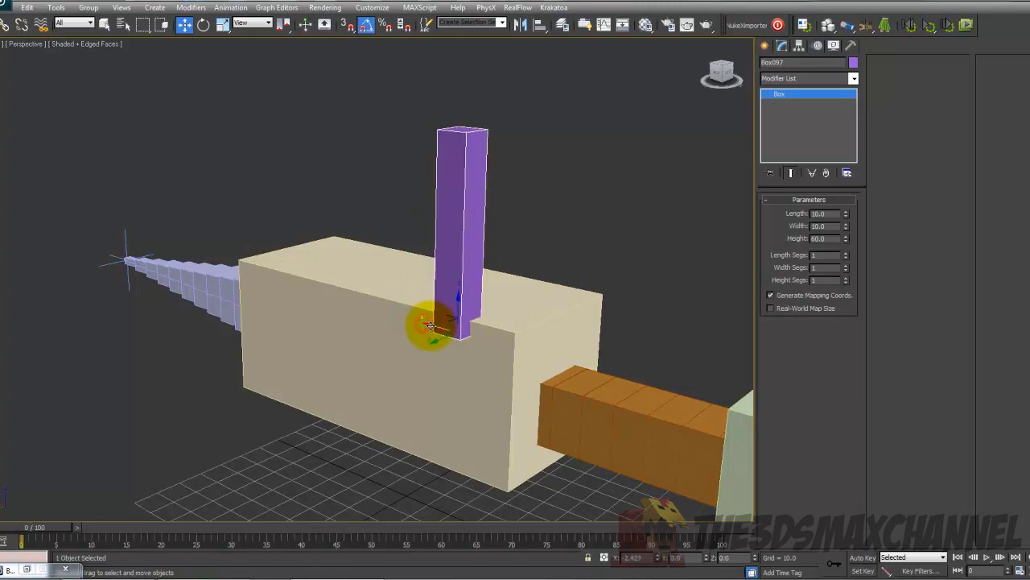
# Copy the upright box about 54.2 units up in Z so the copy slightly overlaps the original's upper end.
pyautogui.keyDown('alt'); pyautogui.moveTo(437, 325); pyautogui.dragTo(472, 326, button='middle'); pyautogui.keyUp('alt')
pyautogui.scroll(3, 483, 322)
pyautogui.scroll(-5, 455, 315)
pyautogui.scroll(2, 505, 322)
pyautogui.scroll(-5, 506, 322)
pyautogui.scroll(4, 472, 325)
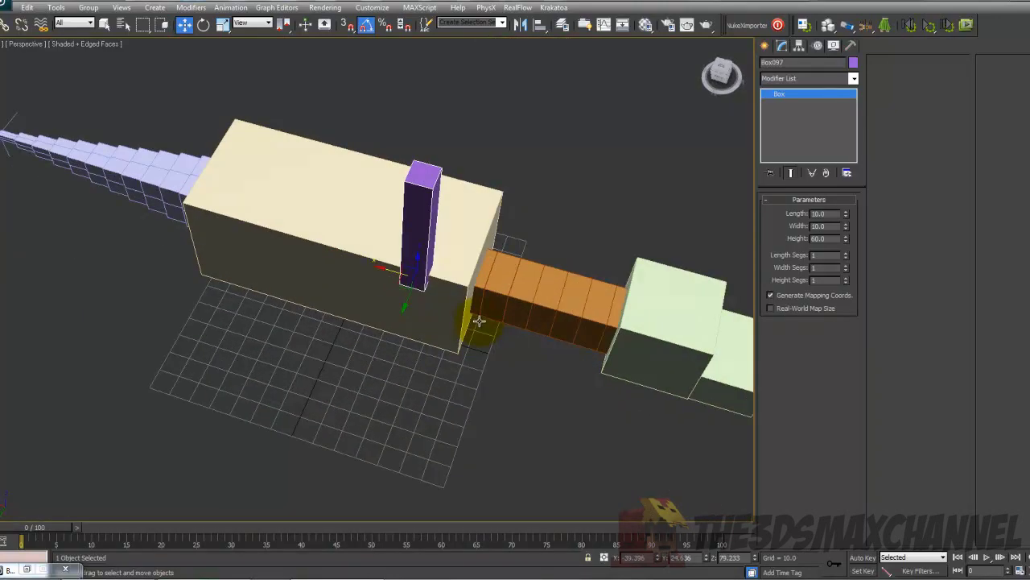
pyautogui.press('F3')
pyautogui.press('F3')
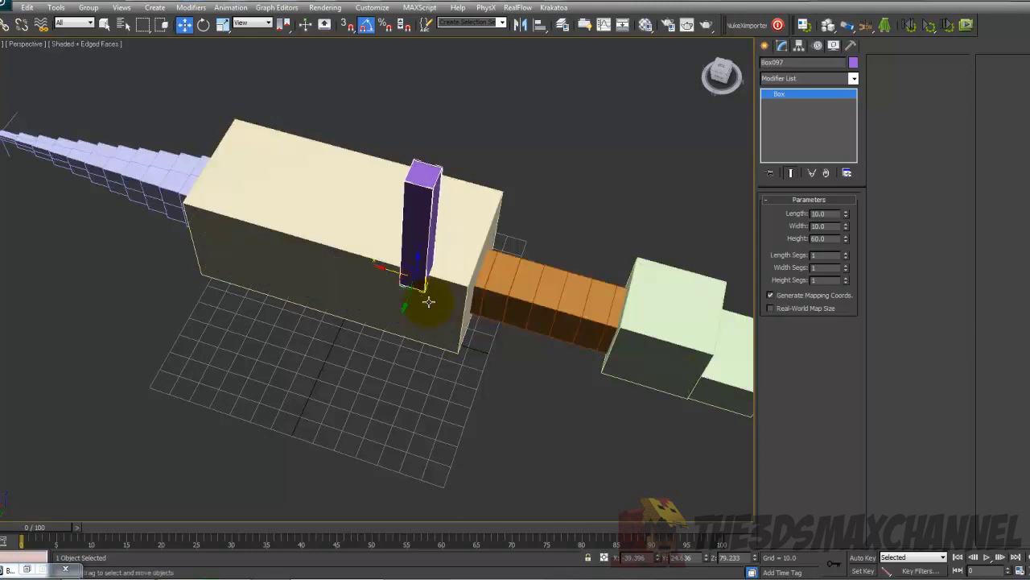
pyautogui.moveTo(429, 301)
pyautogui.keyDown('alt'); pyautogui.mouseDown(button='middle')
pyautogui.moveTo(443, 260)
pyautogui.moveTo(428, 292)
pyautogui.mouseUp(button='middle'); pyautogui.keyUp('alt')
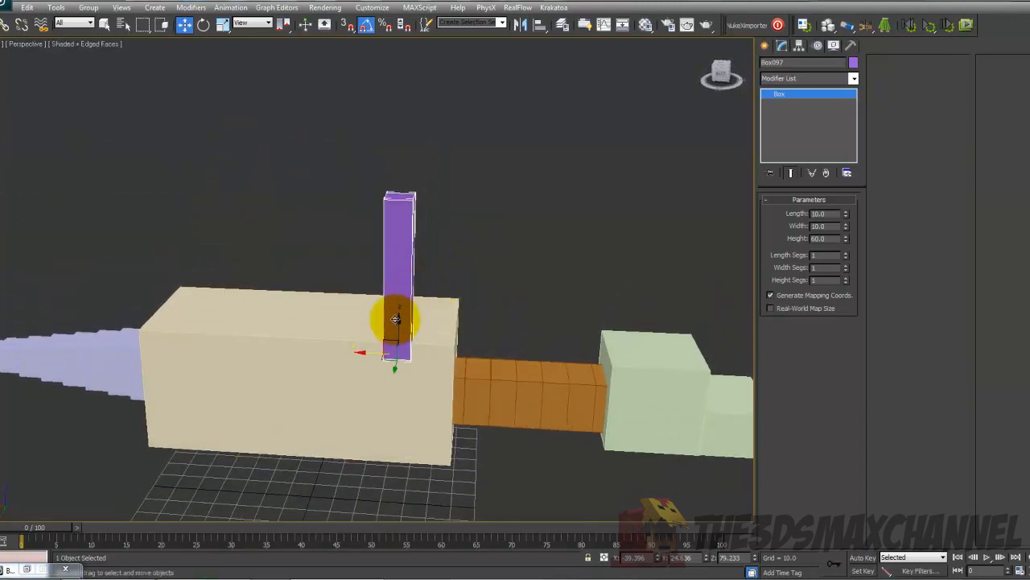
pyautogui.moveTo(395, 320)
pyautogui.keyDown('shift'); pyautogui.mouseDown()
pyautogui.moveTo(394, 329)
pyautogui.moveTo(387, 188)
pyautogui.moveTo(371, 173)
pyautogui.moveTo(364, 189)
pyautogui.mouseUp(); pyautogui.keyUp('shift')
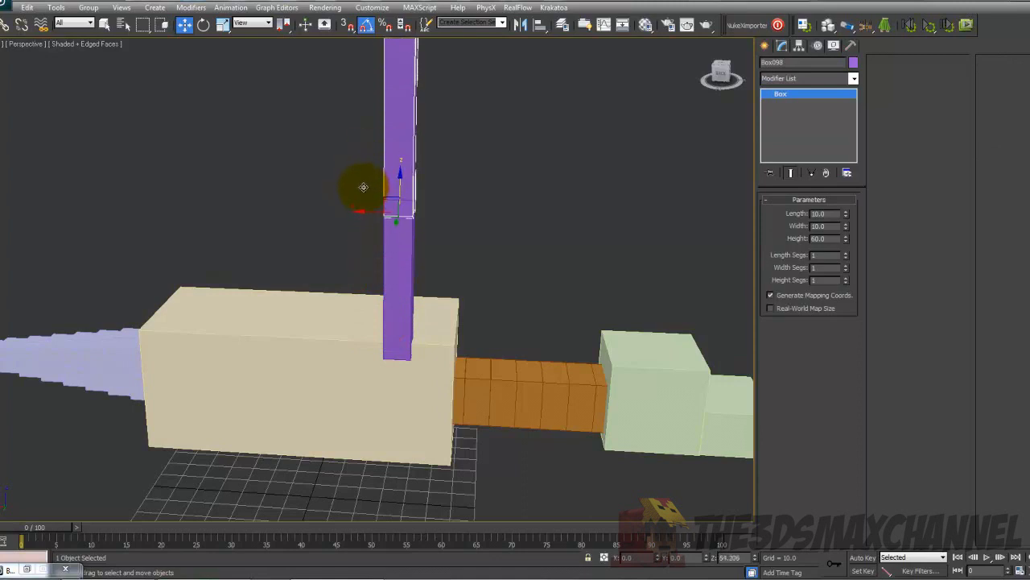
pyautogui.moveTo(358, 264)
pyautogui.keyDown('alt'); pyautogui.mouseDown(button='middle')
pyautogui.moveTo(340, 294)
pyautogui.moveTo(356, 271)
pyautogui.moveTo(360, 280)
pyautogui.mouseUp(button='middle'); pyautogui.keyUp('alt')
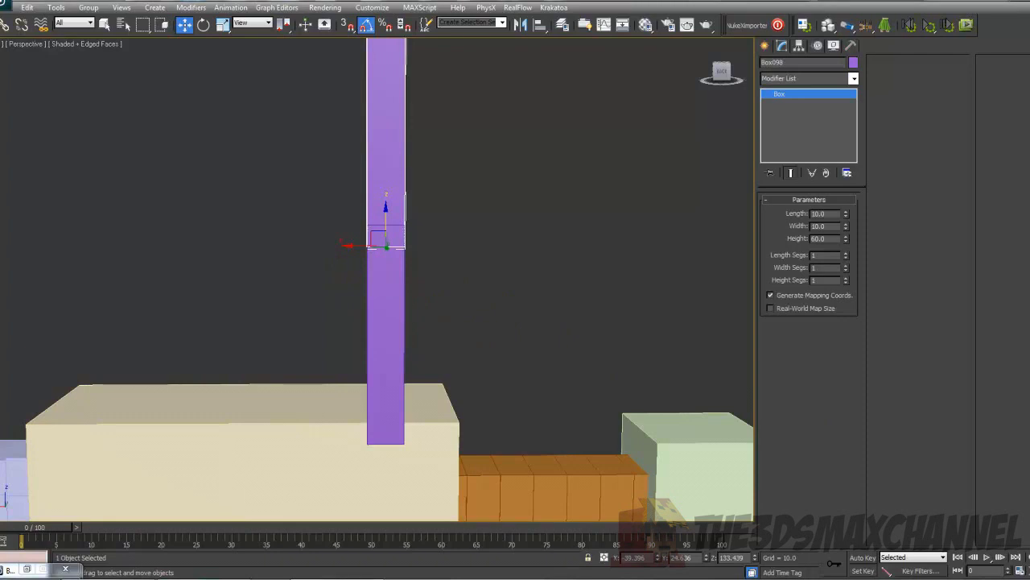
# Set the copied upper box's length and width to 8 and its height to 95.
pyautogui.write('8')
pyautogui.press('Return')
pyautogui.click(829, 226)
pyautogui.write('8')
pyautogui.press('Tab')
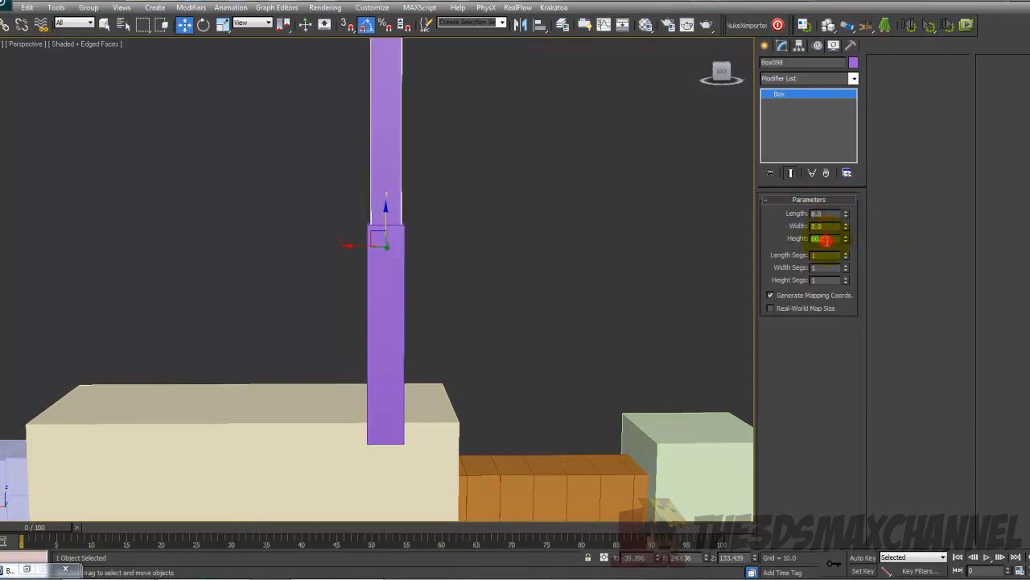
pyautogui.write('95')
pyautogui.press('Return')
pyautogui.scroll(-3, 396, 266)
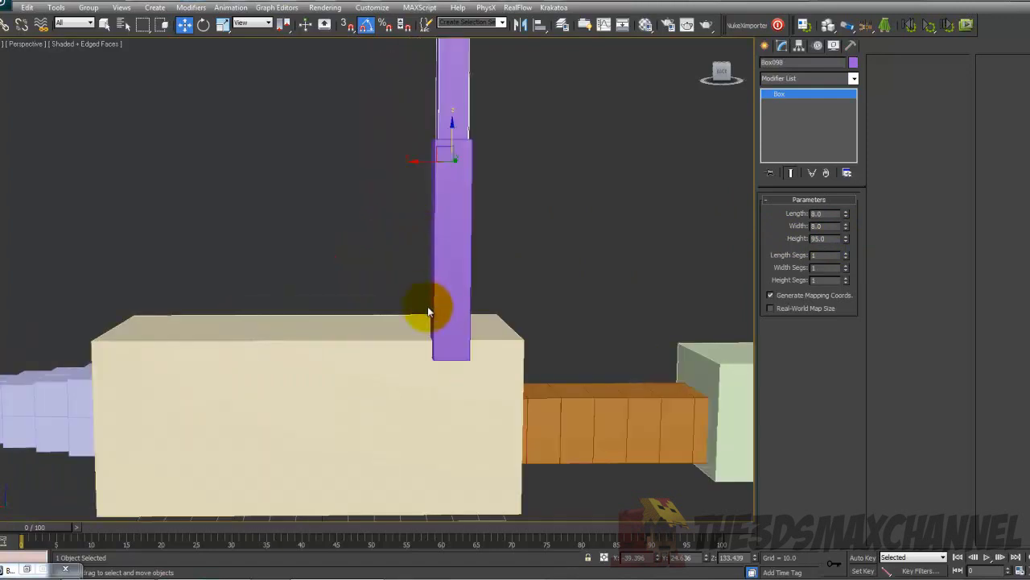
pyautogui.click(427, 306)
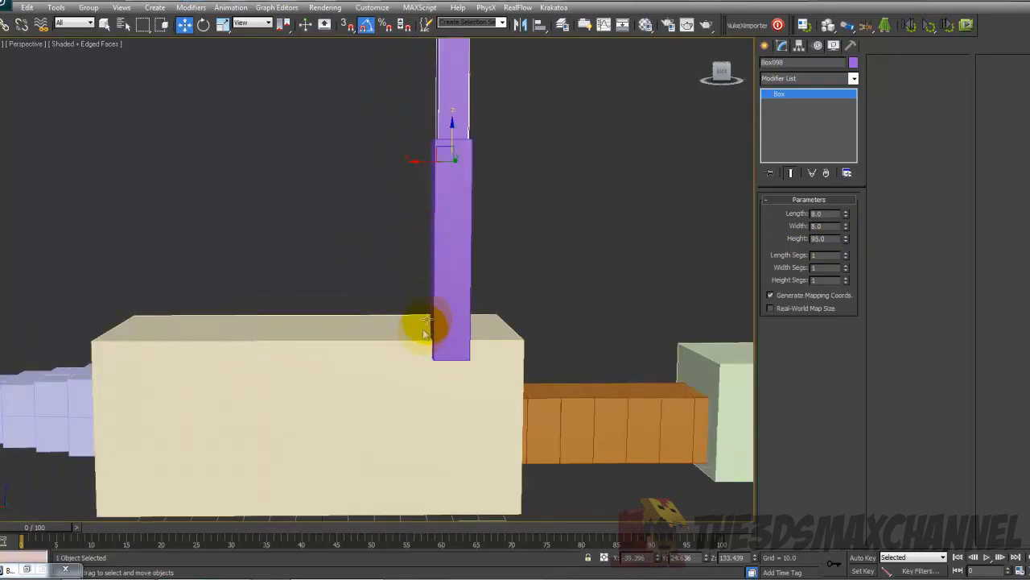
pyautogui.click(204, 25)
pyautogui.scroll(-3, 336, 250)
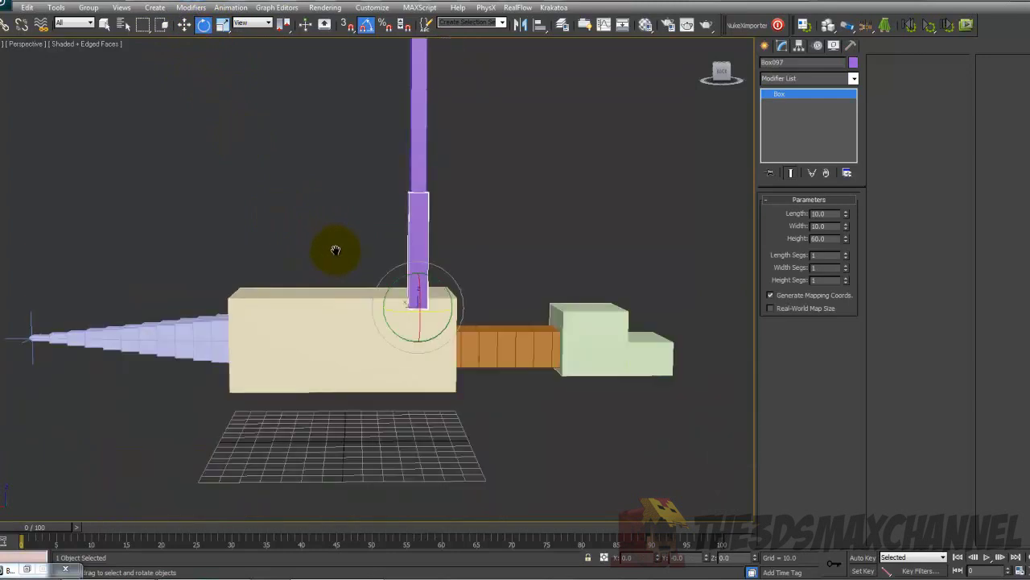
pyautogui.scroll(3, 336, 250)
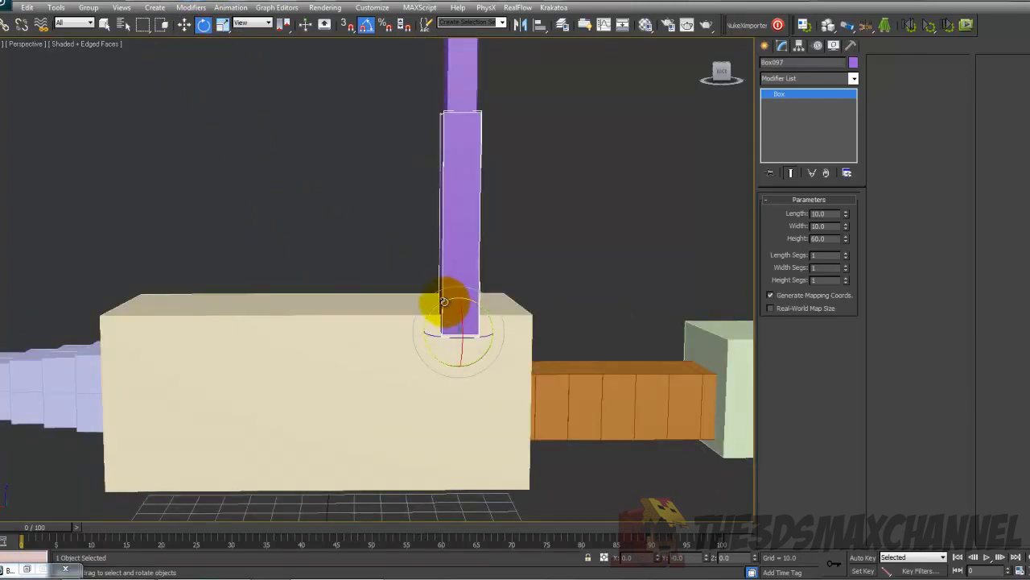
# Link the thin upper box to the thicker lower box as its child, and select the lower box.
pyautogui.click(465, 91)
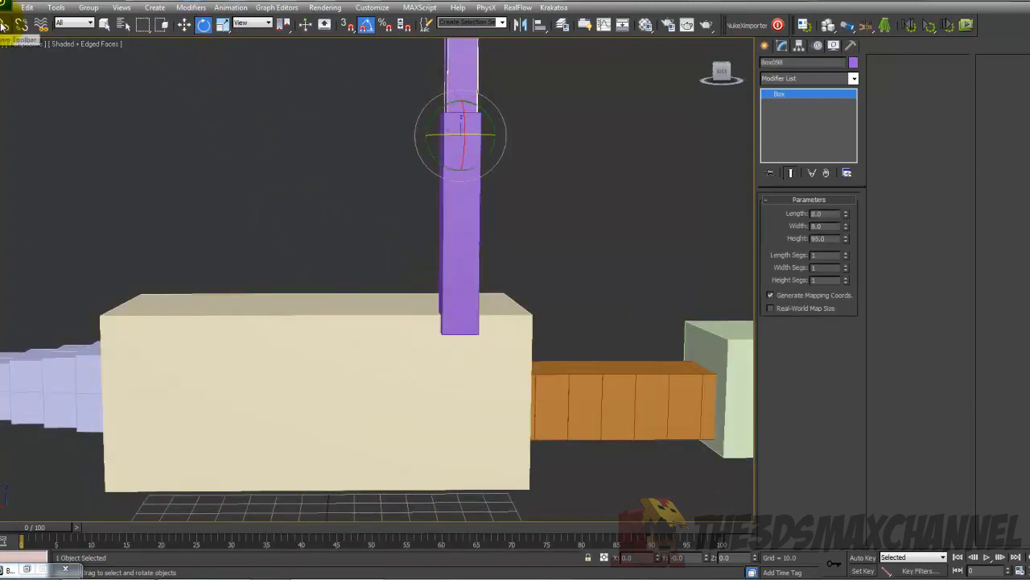
pyautogui.click(3, 26)
pyautogui.moveTo(459, 93); pyautogui.dragTo(463, 155)
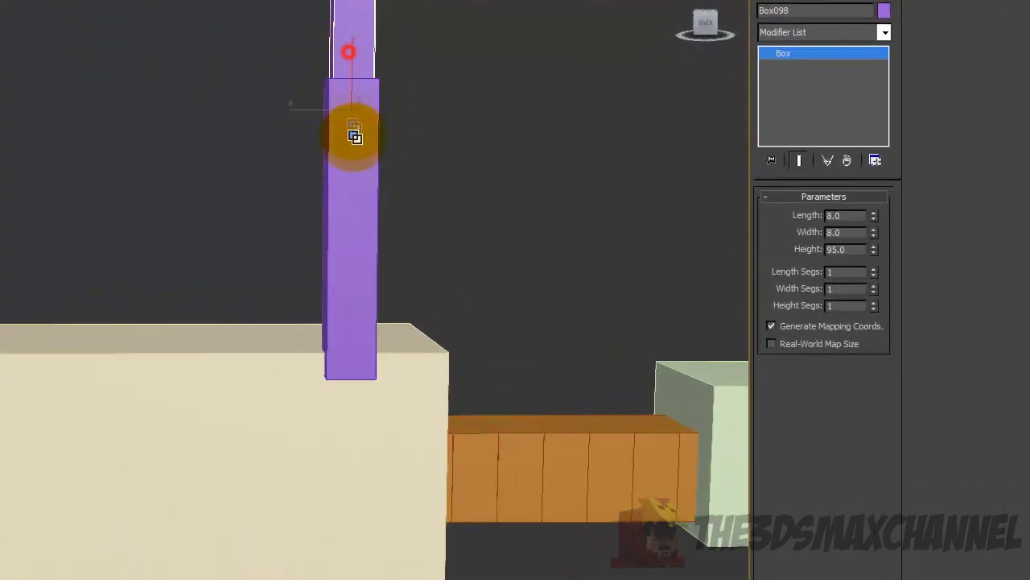
pyautogui.moveTo(353, 138); pyautogui.dragTo(301, 354)
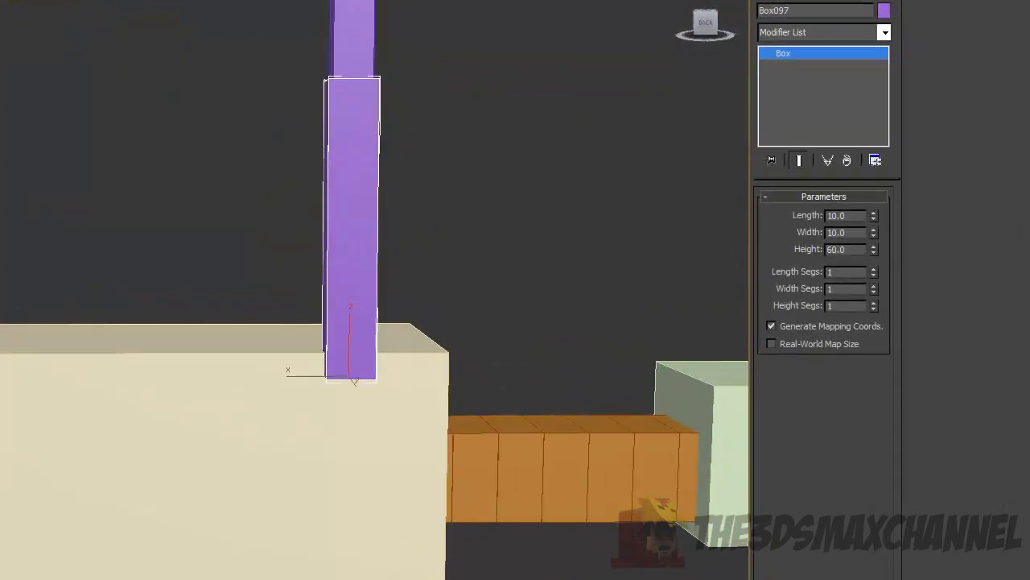
# Rotate the lower box back toward the tail and fold the upper box forward toward the head, to about -80° on Y.
pyautogui.press('e')
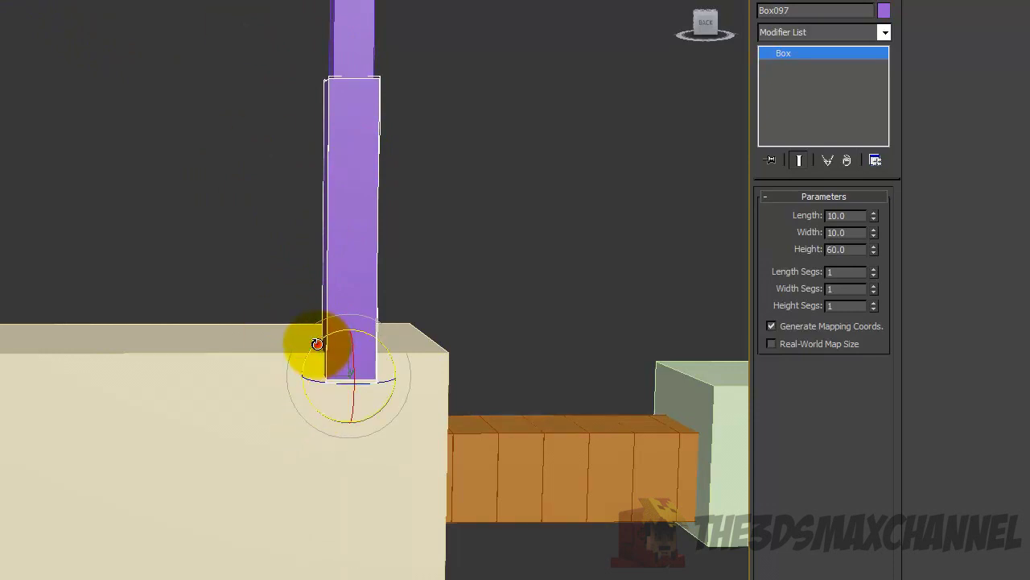
pyautogui.moveTo(312, 346); pyautogui.dragTo(223, 349)
pyautogui.click(3, 277)
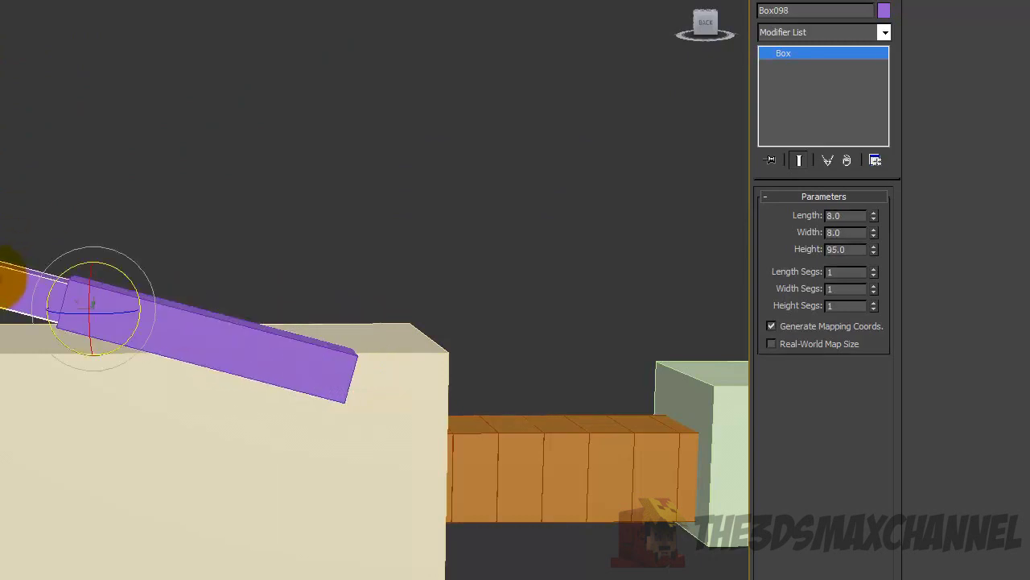
pyautogui.moveTo(121, 276); pyautogui.dragTo(246, 310)
pyautogui.keyDown('alt'); pyautogui.moveTo(230, 345); pyautogui.dragTo(297, 329, button='middle'); pyautogui.keyUp('alt')
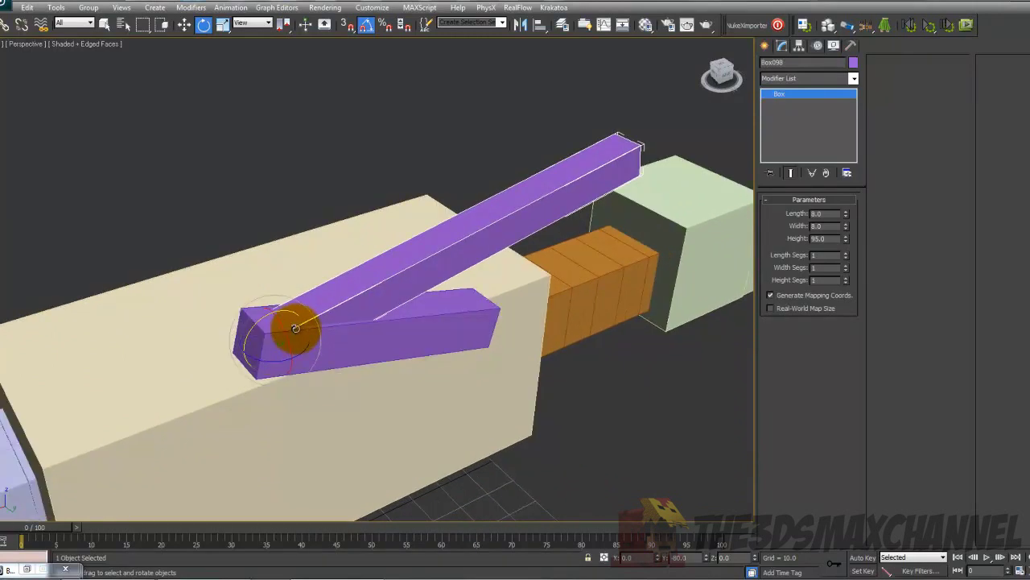
# Copy the 95-unit upper arm box along its local Z axis so the copy starts just inside its far end.
pyautogui.click(186, 25)
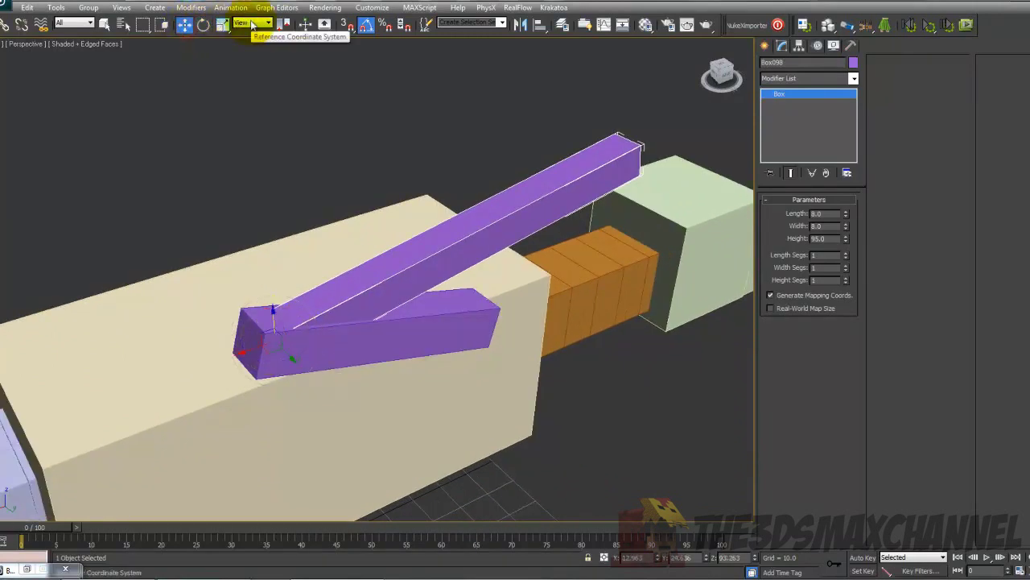
pyautogui.click(252, 23)
pyautogui.click(241, 33)
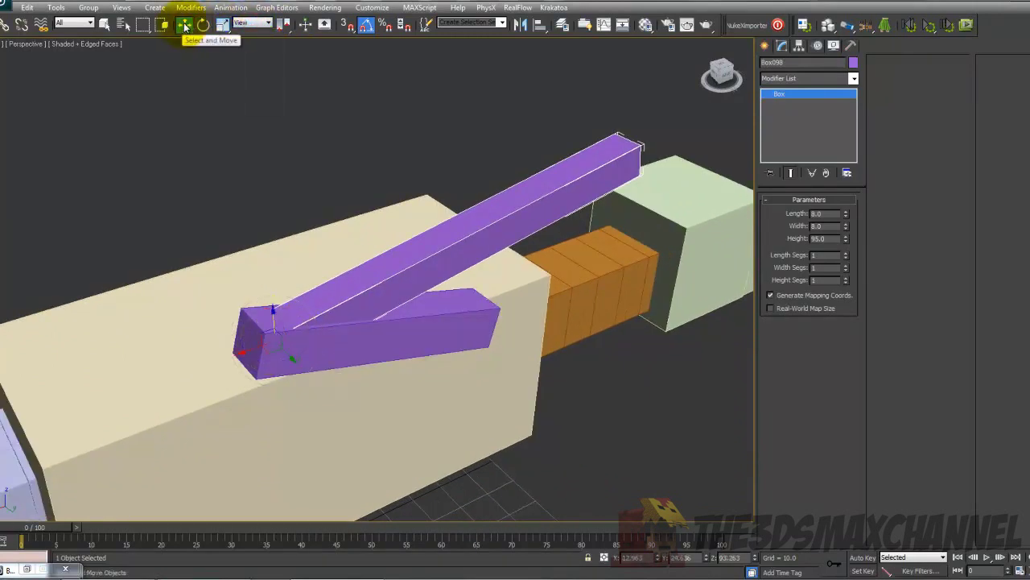
pyautogui.click(252, 24)
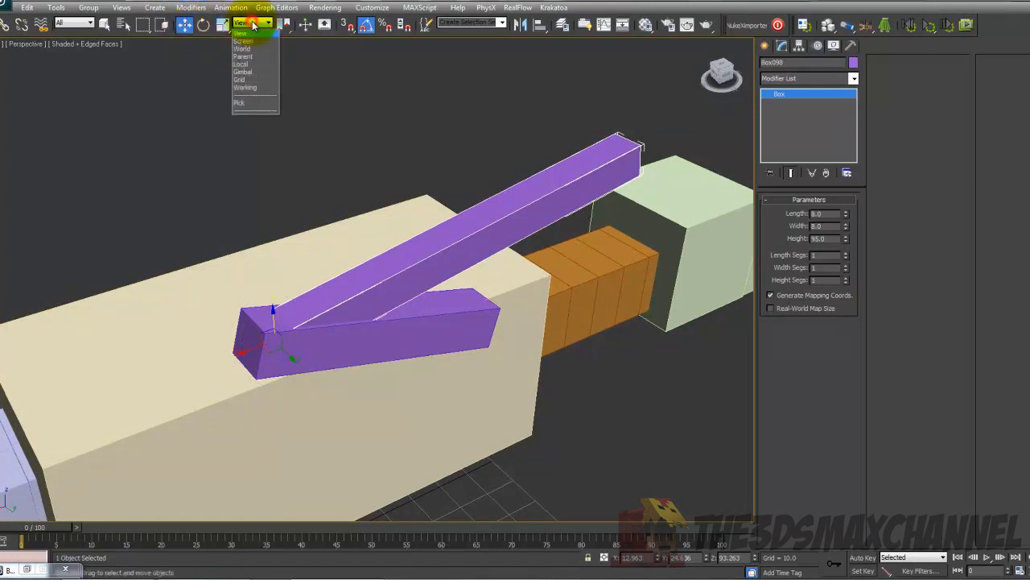
pyautogui.click(242, 64)
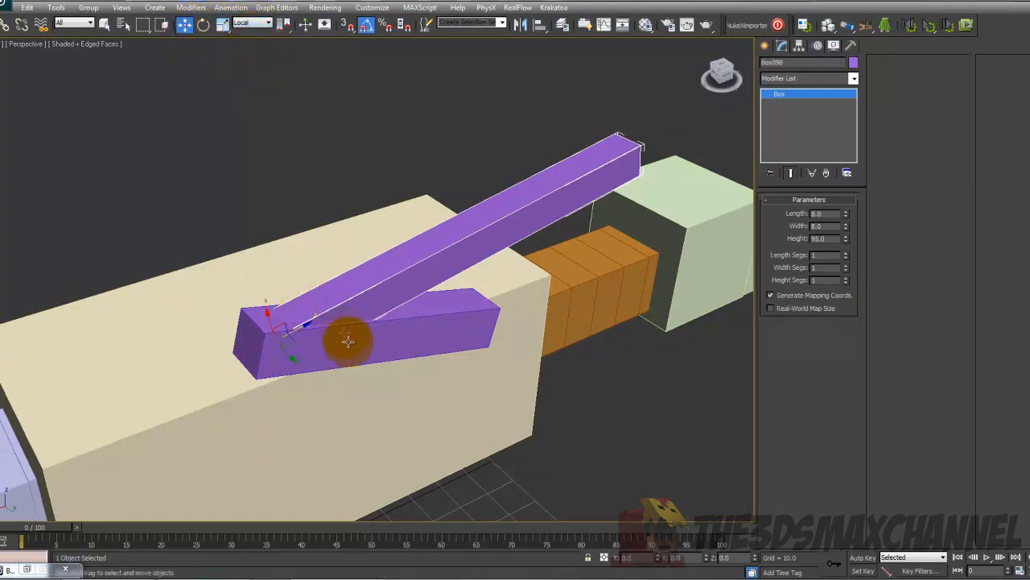
pyautogui.keyDown('shift'); pyautogui.moveTo(304, 327); pyautogui.dragTo(636, 131); pyautogui.keyUp('shift')
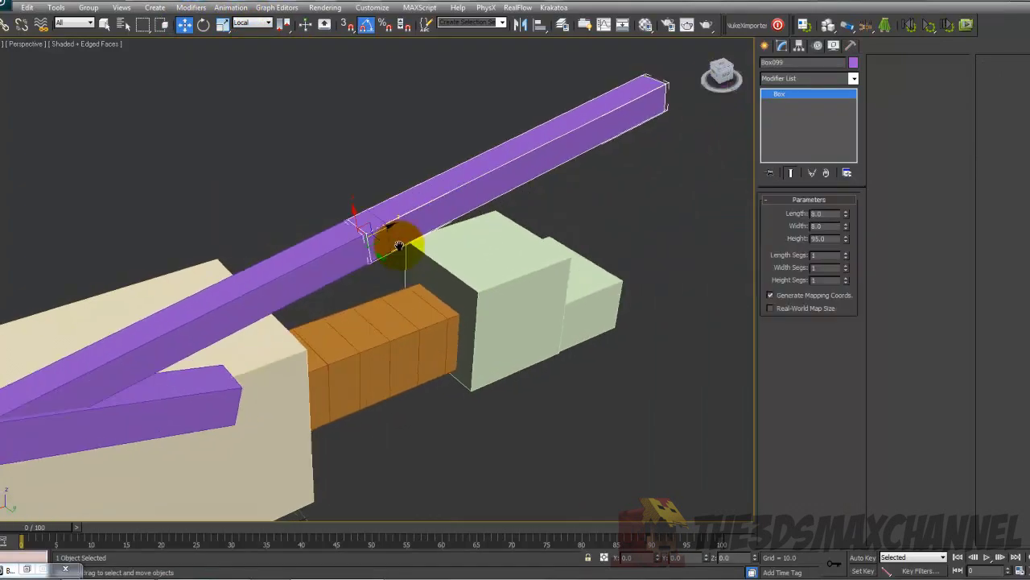
# Set the new end box's length and width to 5 and its height to 135.
pyautogui.moveTo(395, 236)
pyautogui.keyDown('alt'); pyautogui.mouseDown(button='middle')
pyautogui.moveTo(359, 255)
pyautogui.moveTo(323, 227)
pyautogui.moveTo(497, 233)
pyautogui.moveTo(391, 239)
pyautogui.moveTo(389, 263)
pyautogui.mouseUp(button='middle'); pyautogui.keyUp('alt')
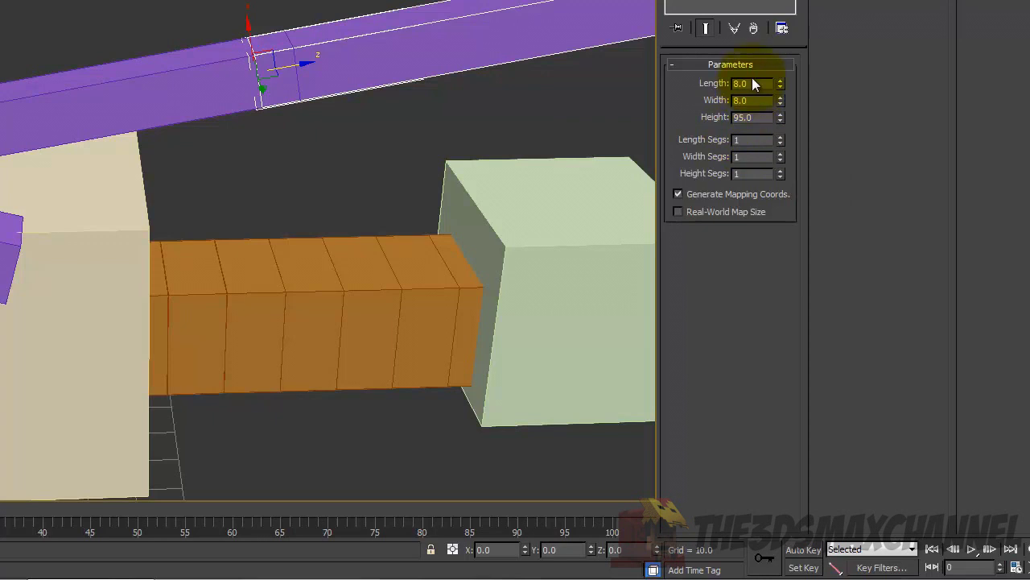
pyautogui.write('5')
pyautogui.press('Return')
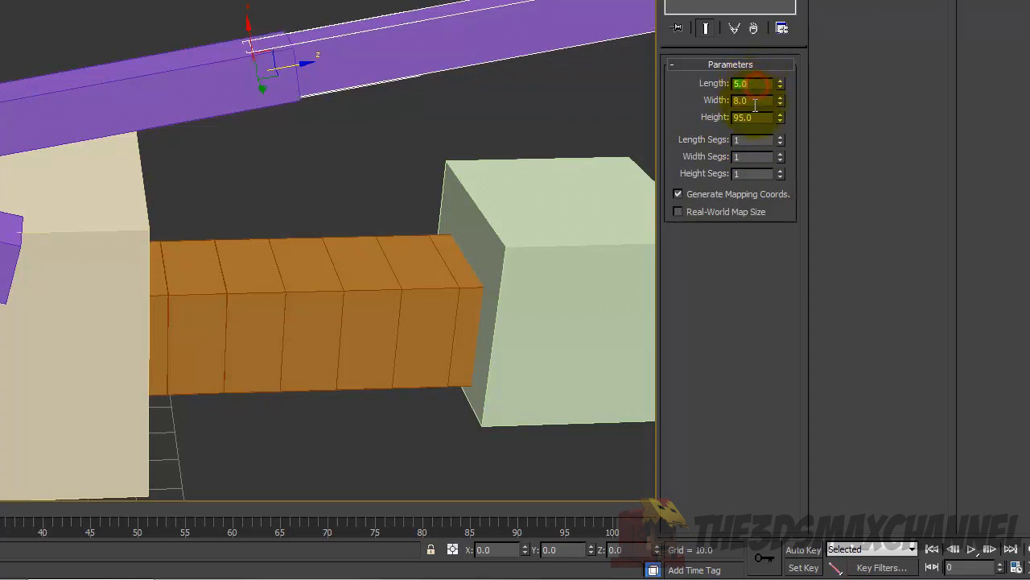
pyautogui.click(755, 101)
pyautogui.write('5')
pyautogui.press('Return')
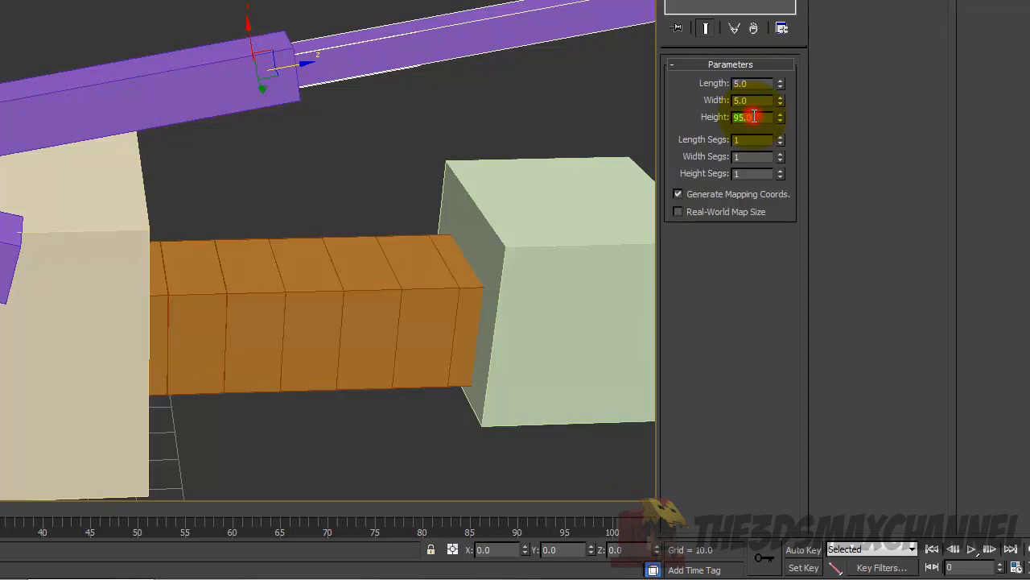
pyautogui.write('135')
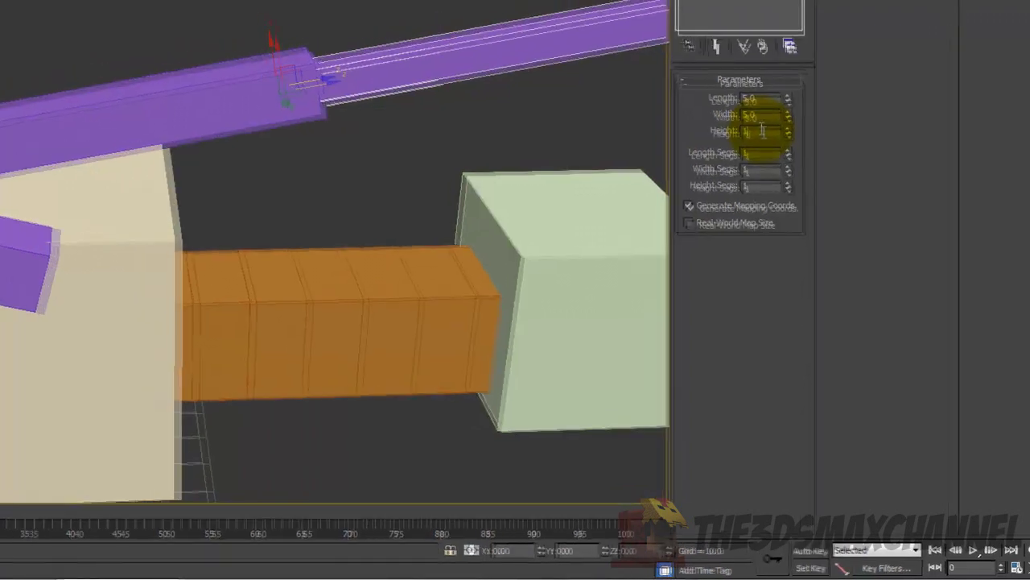
pyautogui.press('Return')
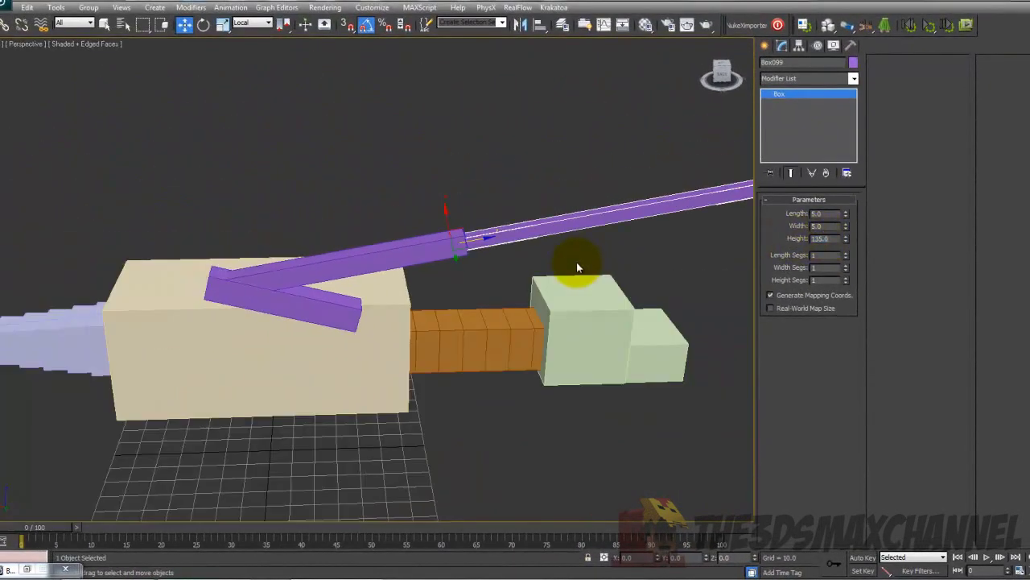
# Rotate the thin 135-unit box 160° on Y so that it folds back toward the tail.
pyautogui.scroll(-5, 576, 261)
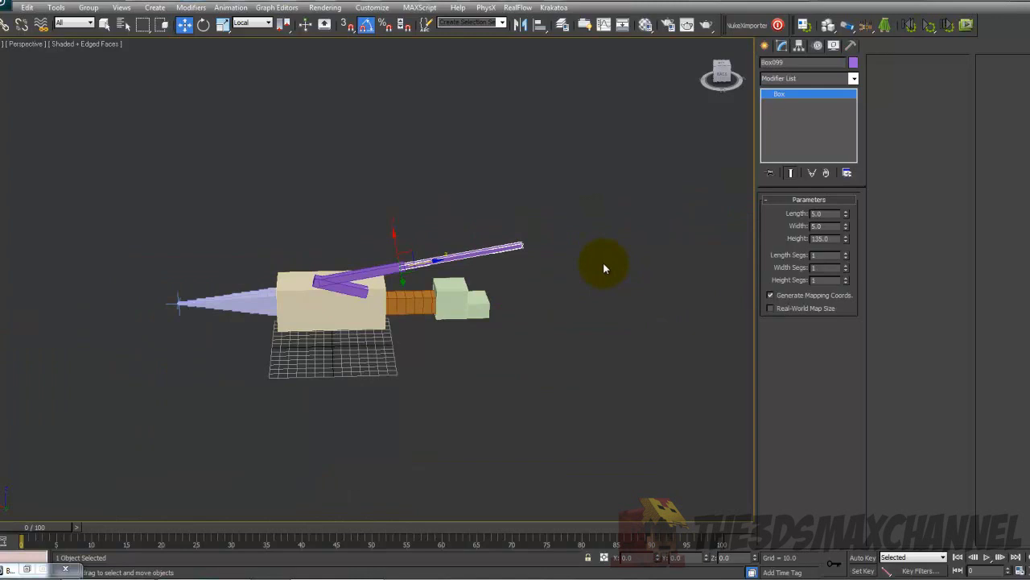
pyautogui.scroll(4, 602, 259)
pyautogui.click(204, 25)
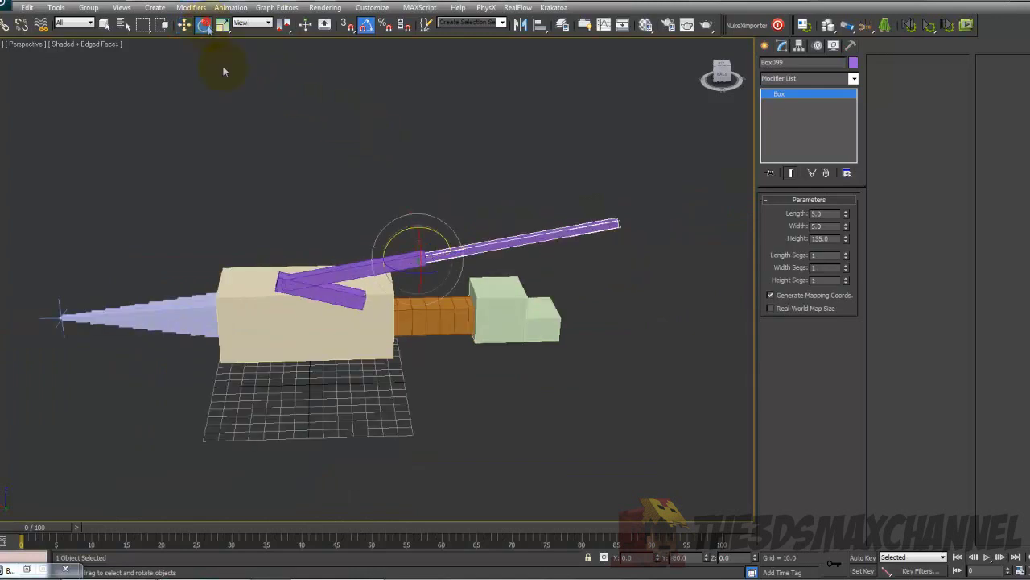
pyautogui.scroll(3, 425, 208)
pyautogui.moveTo(434, 218); pyautogui.dragTo(315, 215)
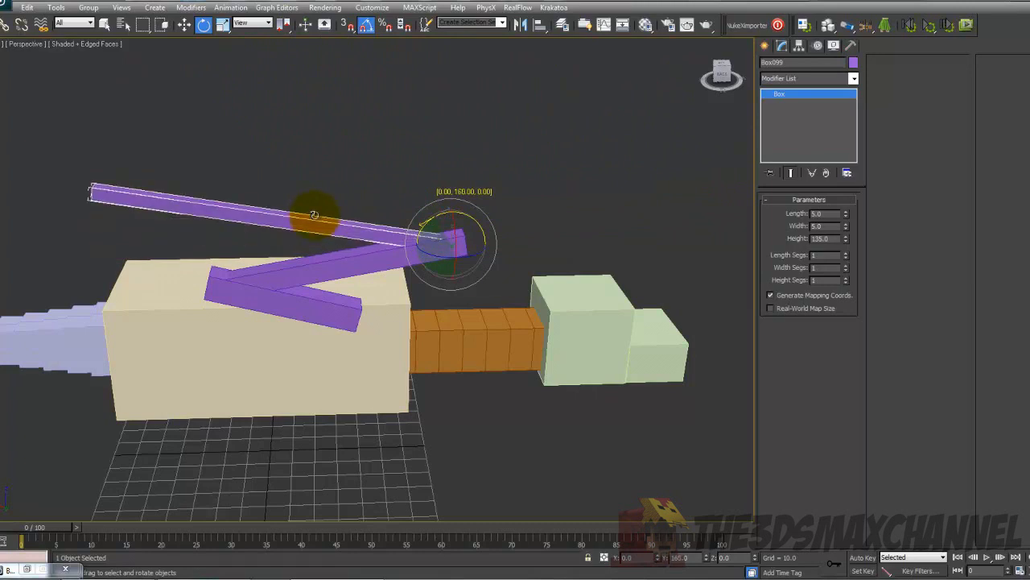
pyautogui.keyDown('shift'); pyautogui.moveTo(431, 222); pyautogui.dragTo(445, 219); pyautogui.keyUp('shift')
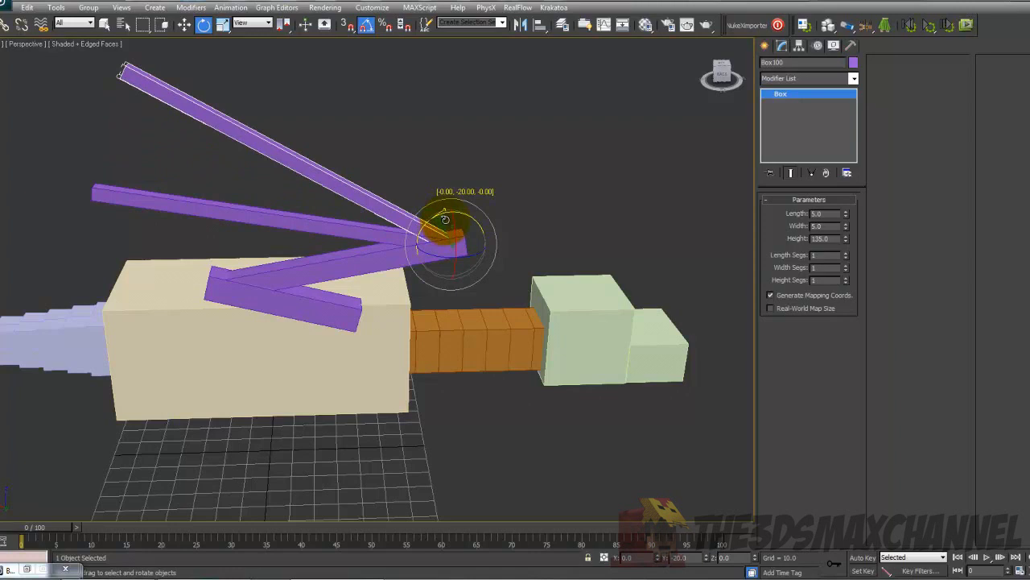
pyautogui.keyDown('shift'); pyautogui.moveTo(445, 219); pyautogui.dragTo(441, 226); pyautogui.keyUp('shift')
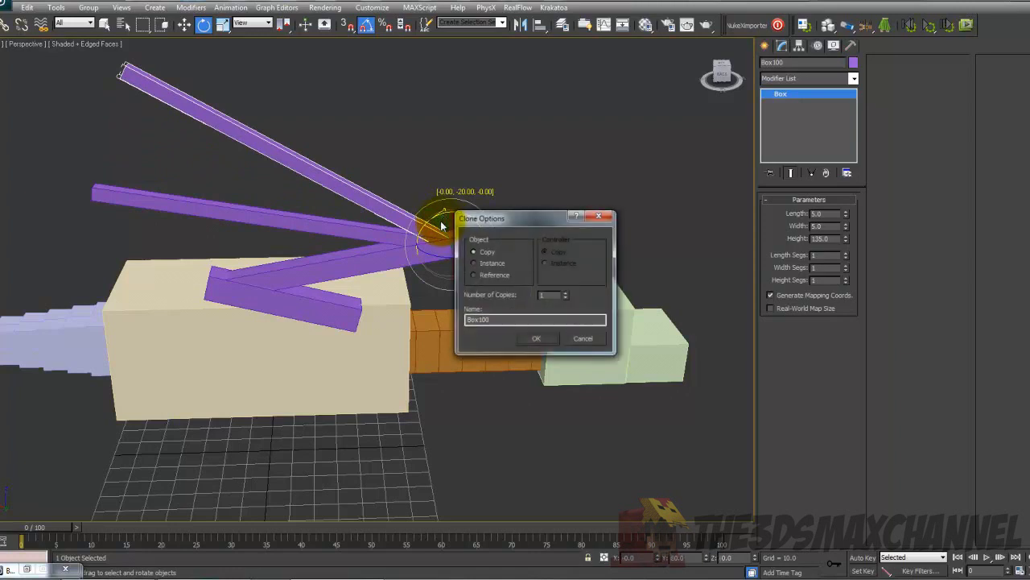
pyautogui.press('Return')
pyautogui.keyDown('shift'); pyautogui.moveTo(437, 218); pyautogui.dragTo(438, 224); pyautogui.keyUp('shift')
pyautogui.click(593, 335)
pyautogui.hotkey('ctrl', 'z')
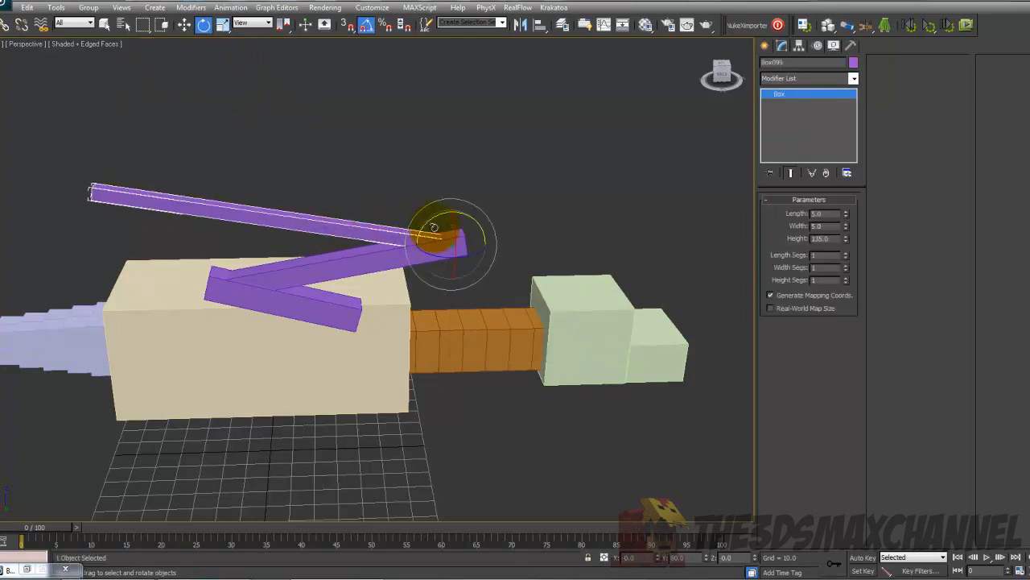
# Create two more wing fingers as instances of the thin box, each rotated another -20° on Y.
pyautogui.keyDown('shift'); pyautogui.moveTo(434, 220); pyautogui.dragTo(441, 207); pyautogui.keyUp('shift')
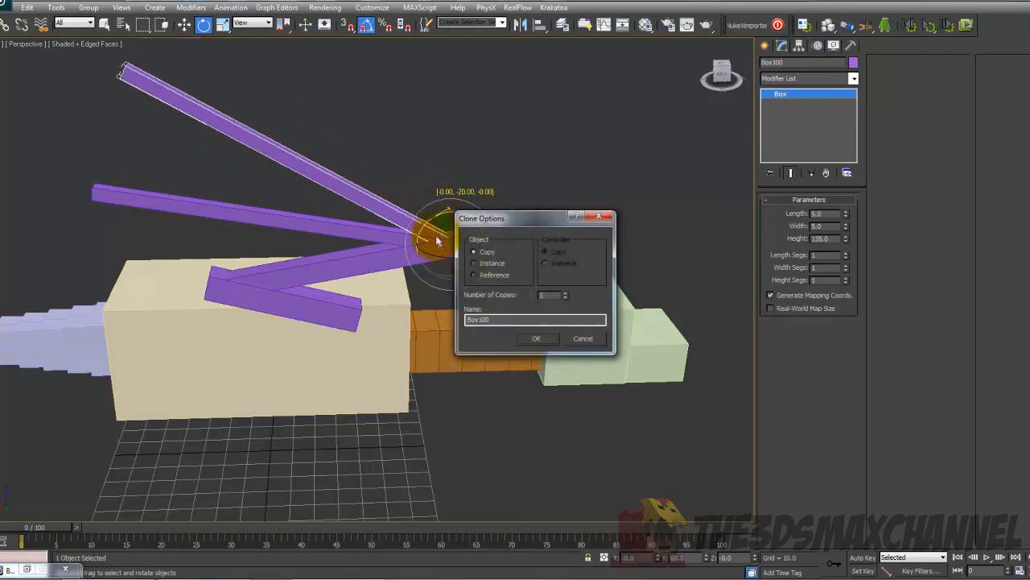
pyautogui.click(484, 263)
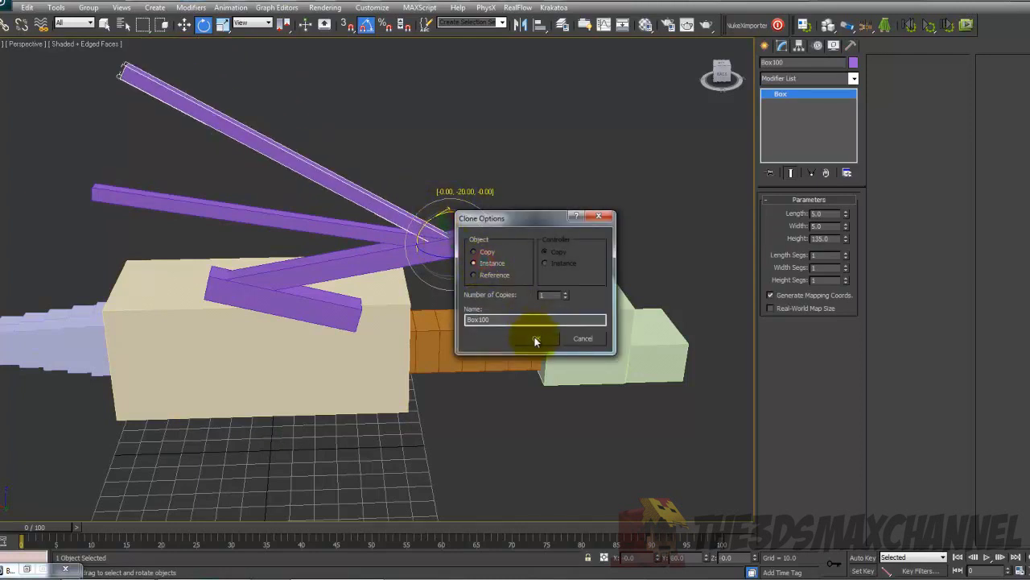
pyautogui.click(534, 337)
pyautogui.keyDown('shift'); pyautogui.moveTo(433, 225); pyautogui.dragTo(444, 221); pyautogui.keyUp('shift')
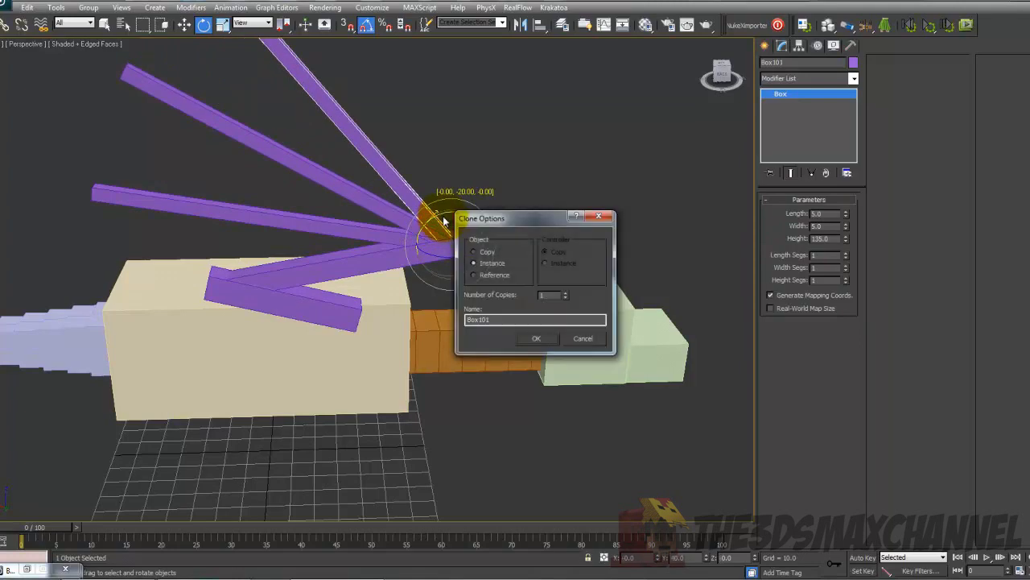
pyautogui.press('Return')
# Set the length and width segments of both arm boxes and the instanced finger boxes to 2.
pyautogui.moveTo(376, 230)
pyautogui.keyDown('alt'); pyautogui.mouseDown(button='middle')
pyautogui.moveTo(278, 214)
pyautogui.moveTo(435, 216)
pyautogui.moveTo(492, 239)
pyautogui.moveTo(405, 231)
pyautogui.moveTo(616, 220)
pyautogui.moveTo(505, 227)
pyautogui.moveTo(349, 218)
pyautogui.moveTo(422, 207)
pyautogui.mouseUp(button='middle'); pyautogui.keyUp('alt')
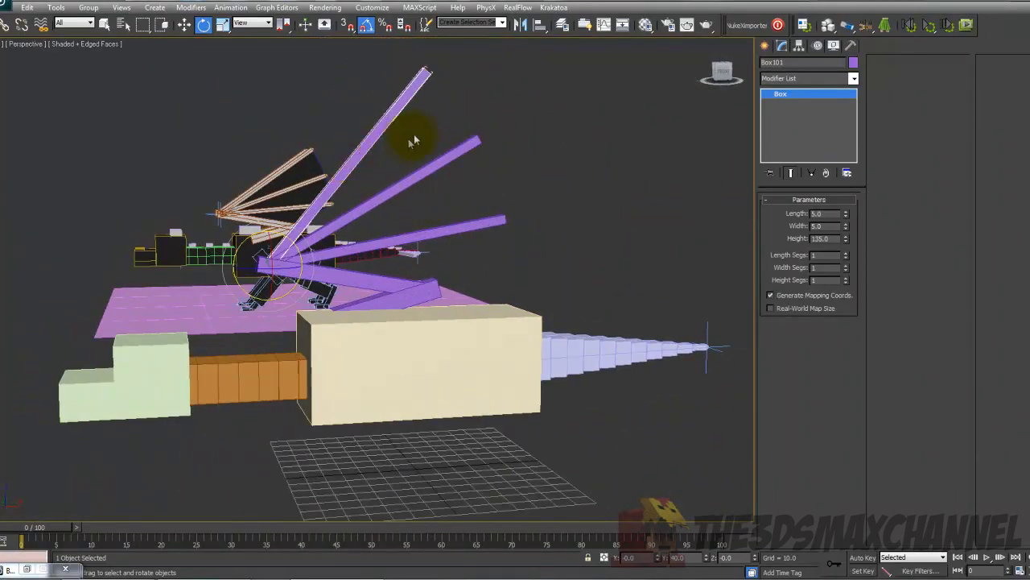
pyautogui.keyDown('alt'); pyautogui.moveTo(409, 185); pyautogui.dragTo(464, 168, button='middle'); pyautogui.keyUp('alt')
pyautogui.click(423, 233)
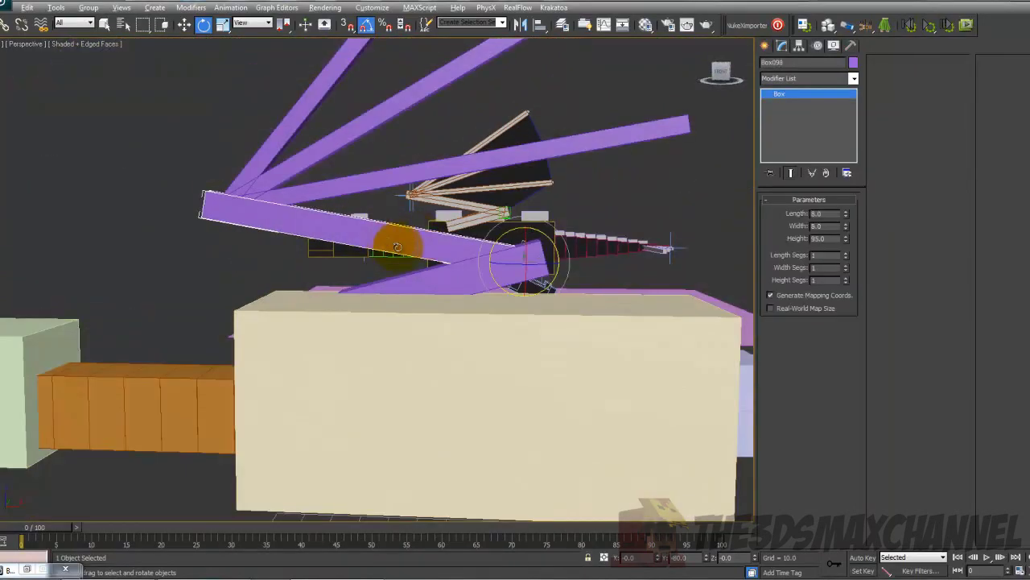
pyautogui.keyDown('alt'); pyautogui.moveTo(396, 246); pyautogui.dragTo(409, 271, button='middle'); pyautogui.keyUp('alt')
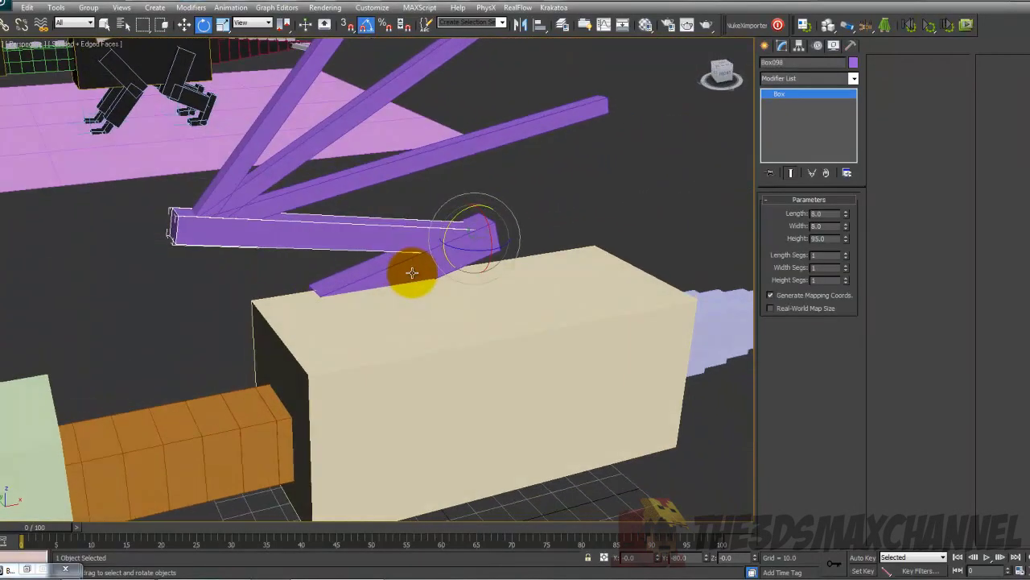
pyautogui.click(846, 253)
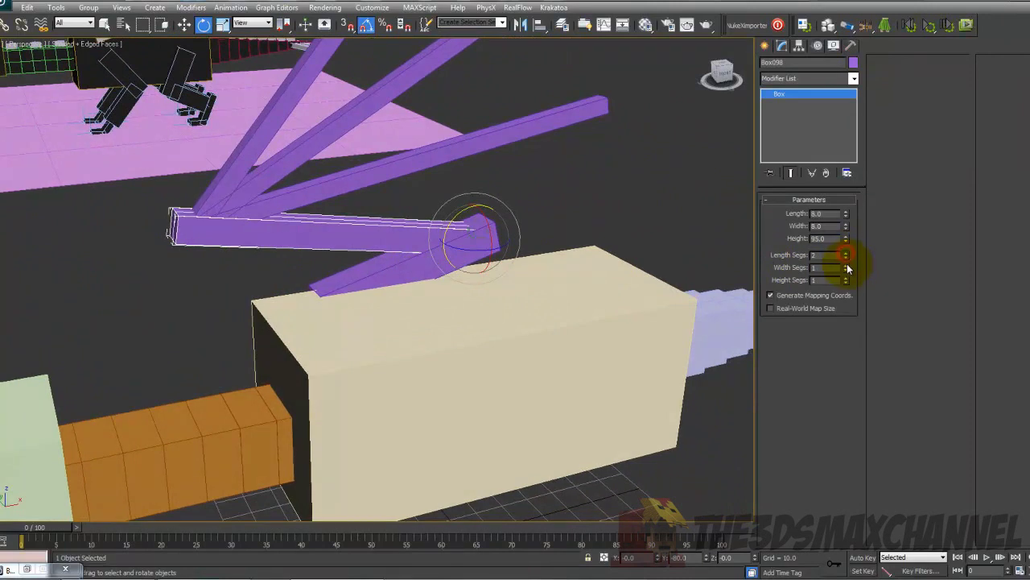
pyautogui.click(413, 267)
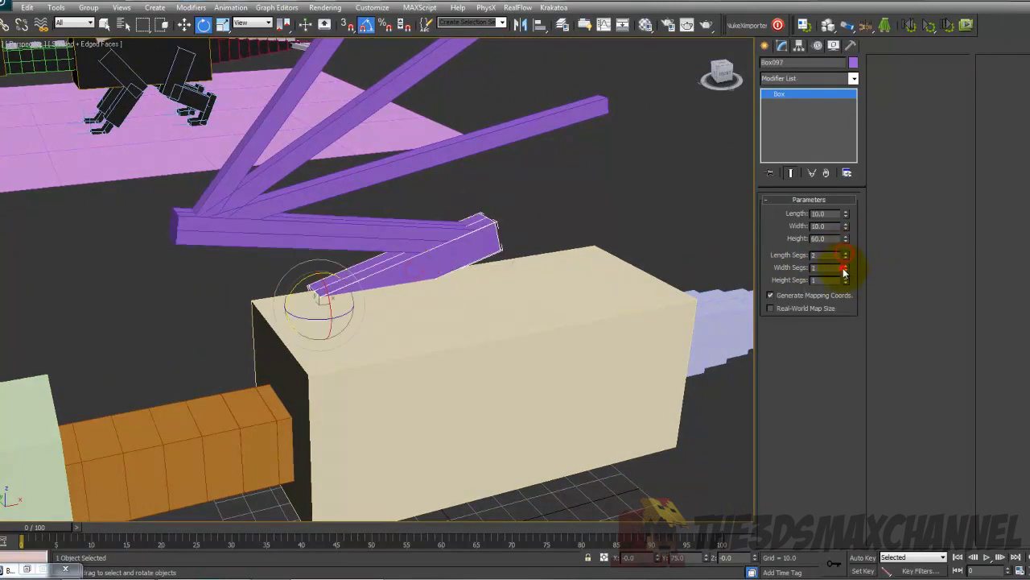
pyautogui.click(410, 161)
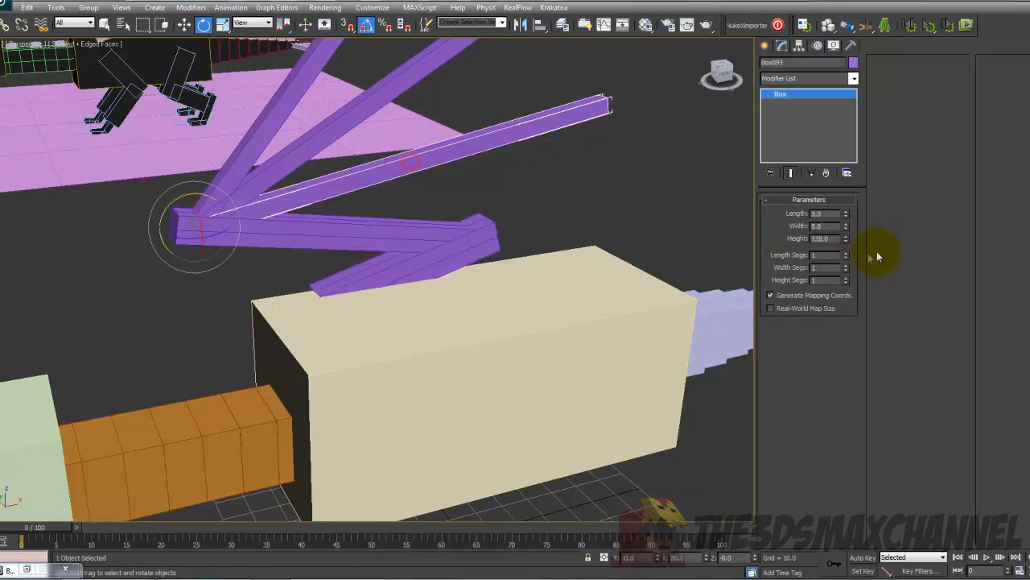
pyautogui.click(846, 265)
pyautogui.moveTo(439, 181); pyautogui.dragTo(470, 236, button='middle')
pyautogui.click(433, 164)
pyautogui.click(339, 140)
pyautogui.click(121, 314)
# In wireframe display with 3D snapping on, draw a bone chain from the lower arm box's base through the elbow to the finger joint.
pyautogui.scroll(5, 296, 232)
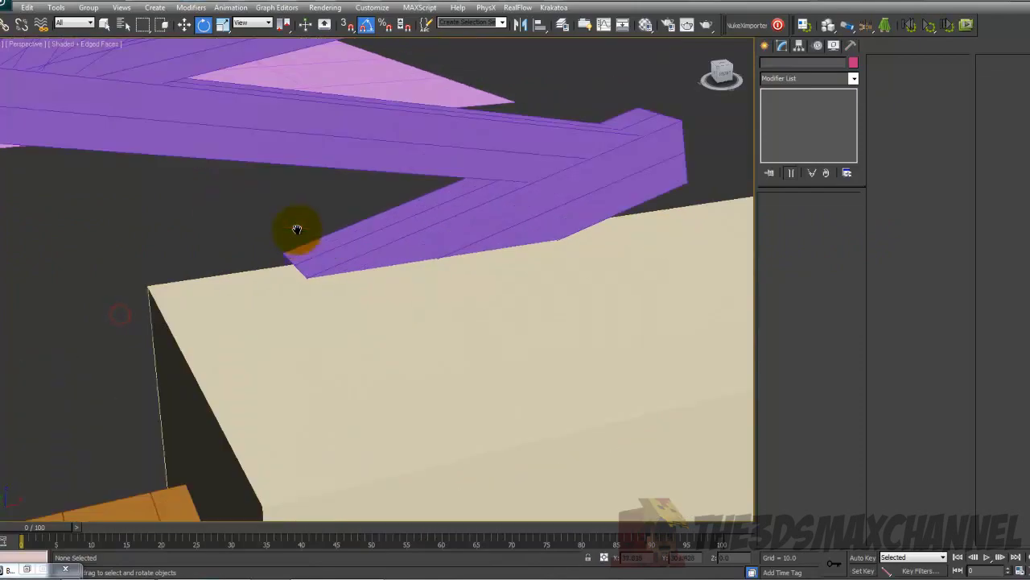
pyautogui.press('F3')
pyautogui.moveTo(319, 233)
pyautogui.keyDown('alt'); pyautogui.mouseDown(button='middle')
pyautogui.moveTo(324, 255)
pyautogui.moveTo(346, 251)
pyautogui.moveTo(267, 307)
pyautogui.moveTo(266, 285)
pyautogui.moveTo(275, 287)
pyautogui.moveTo(287, 256)
pyautogui.mouseUp(button='middle'); pyautogui.keyUp('alt')
pyautogui.scroll(-3, 267, 284)
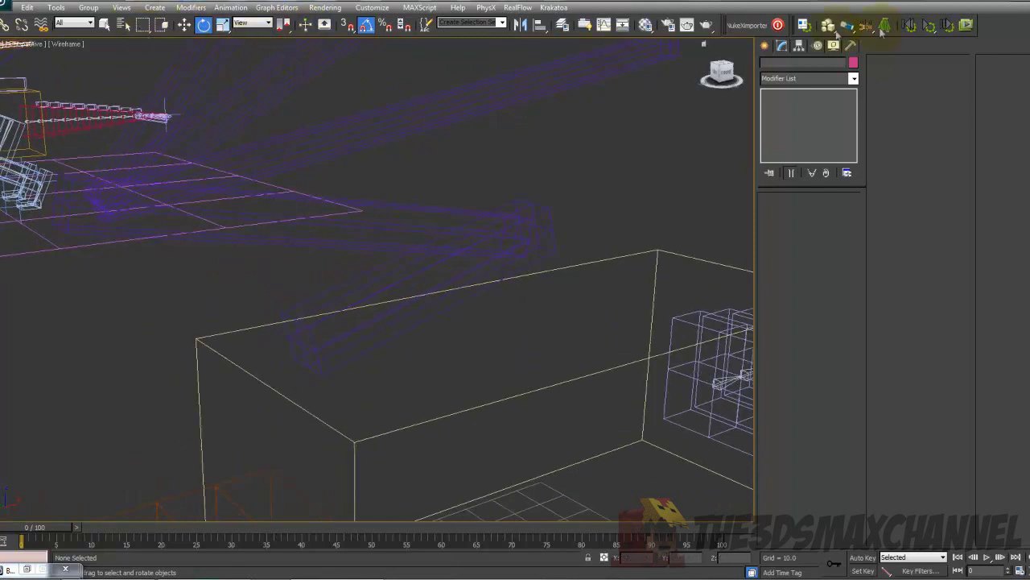
pyautogui.click(765, 47)
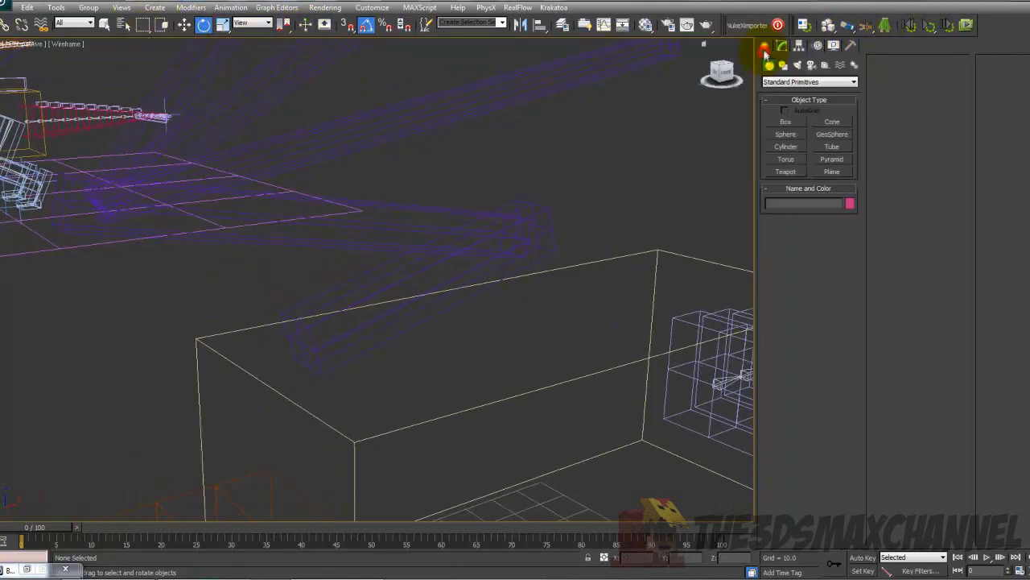
pyautogui.click(854, 65)
pyautogui.click(784, 121)
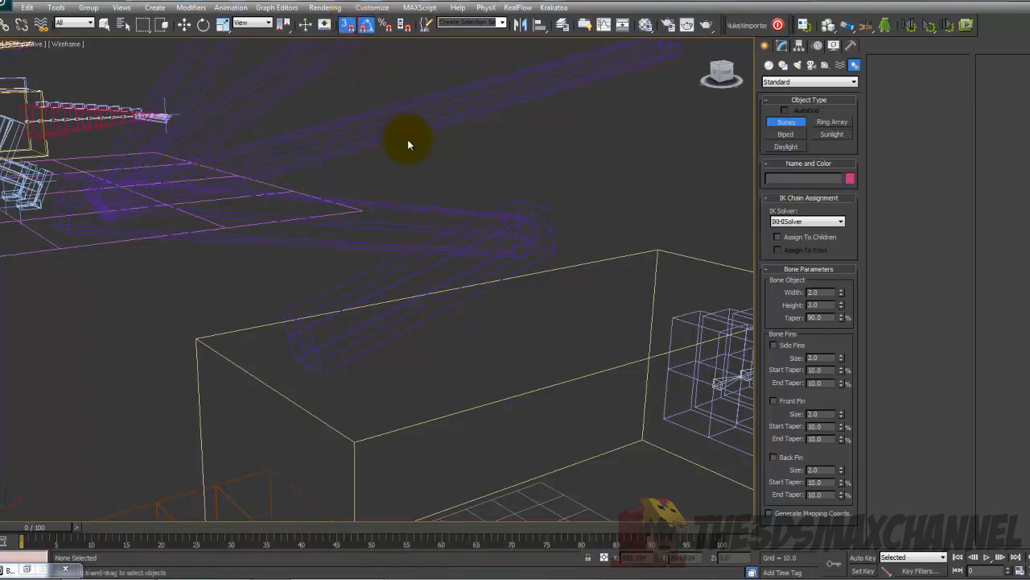
pyautogui.click(301, 348)
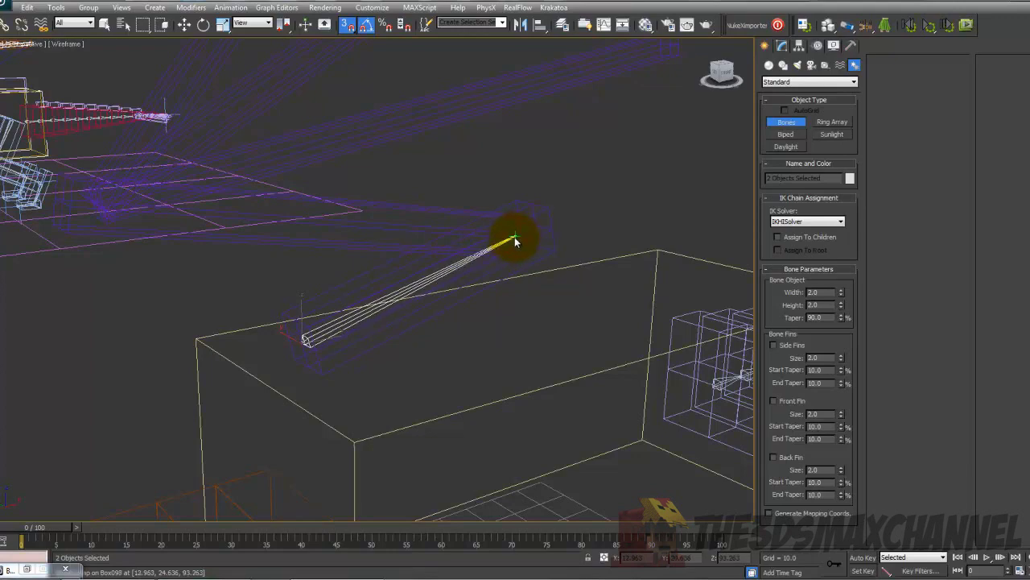
pyautogui.click(515, 240)
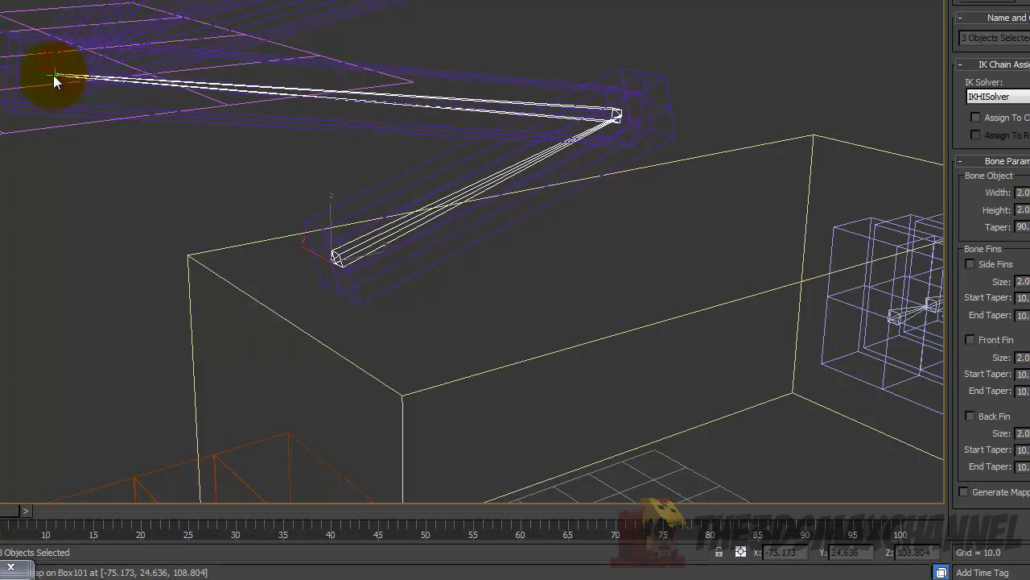
pyautogui.click(52, 72)
pyautogui.rightClick(51, 71)
# Examine the small end bone at the finger joint and the wing arm's bone chain from several angles.
pyautogui.moveTo(50, 70); pyautogui.dragTo(428, 218, button='middle')
pyautogui.scroll(4, 313, 191)
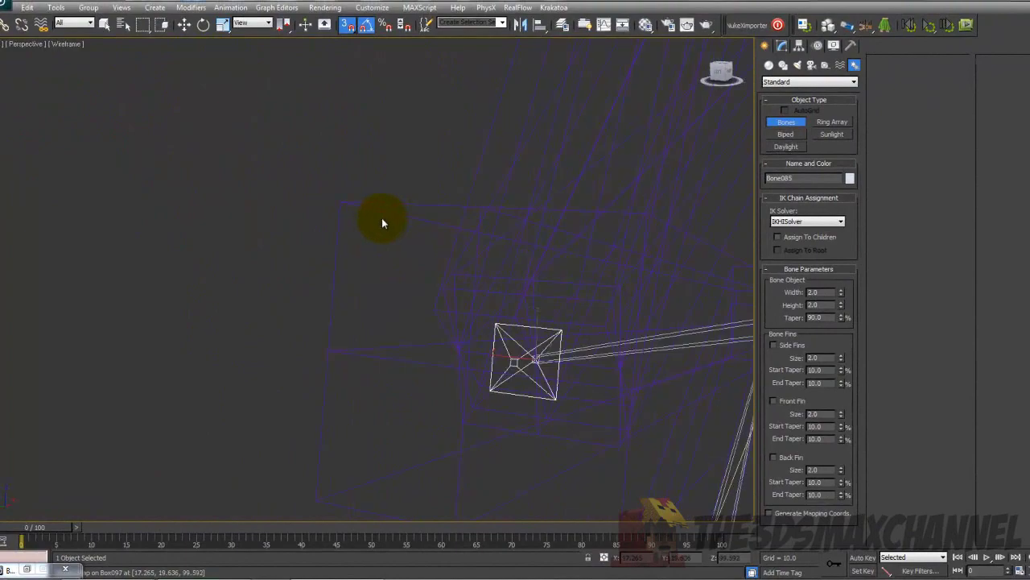
pyautogui.scroll(-4, 382, 218)
pyautogui.moveTo(427, 218); pyautogui.dragTo(392, 203, button='middle')
pyautogui.scroll(3, 428, 215)
pyautogui.scroll(-5, 331, 202)
pyautogui.scroll(5, 306, 202)
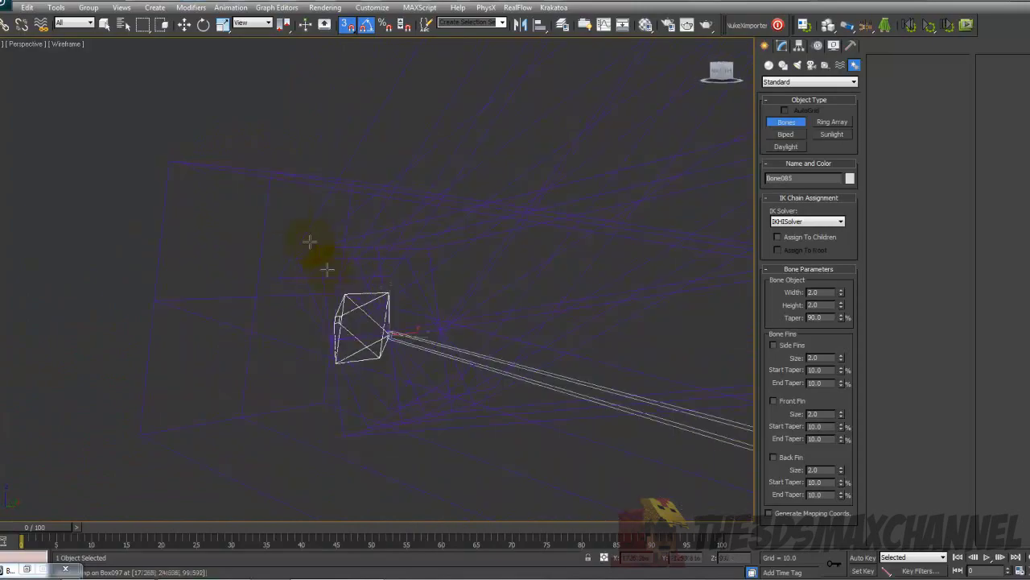
pyautogui.scroll(-5, 424, 329)
pyautogui.keyDown('alt'); pyautogui.moveTo(424, 329); pyautogui.dragTo(273, 276, button='middle'); pyautogui.keyUp('alt')
pyautogui.scroll(5, 362, 245)
pyautogui.scroll(-3, 363, 226)
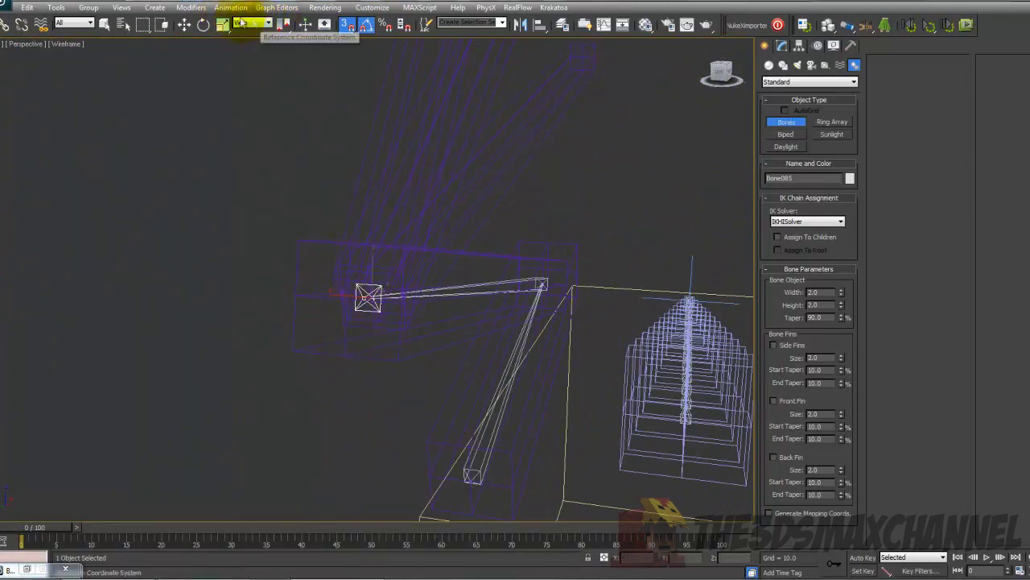
pyautogui.keyDown('alt'); pyautogui.moveTo(396, 223); pyautogui.dragTo(495, 218, button='middle'); pyautogui.keyUp('alt')
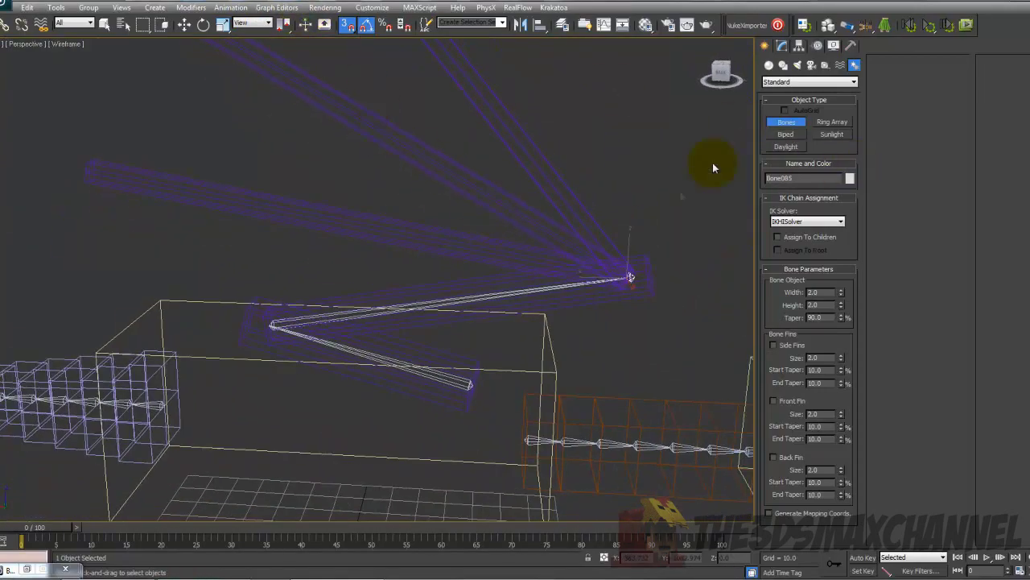
# Draw a finger bone from the finger joint toward the lowest finger's tip, finishing the chain with an end bone.
pyautogui.click(627, 278)
pyautogui.click(625, 278)
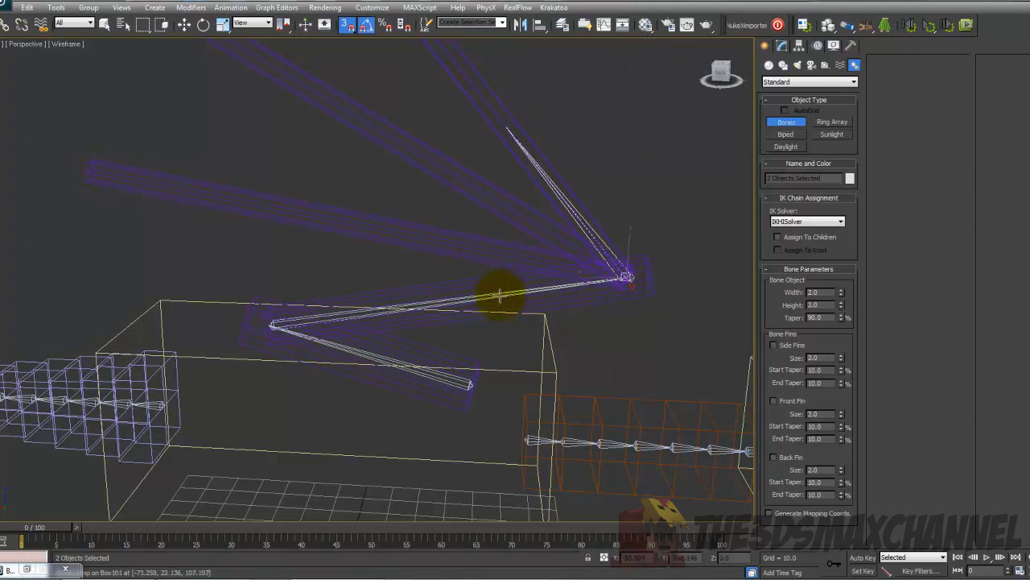
pyautogui.click(90, 170)
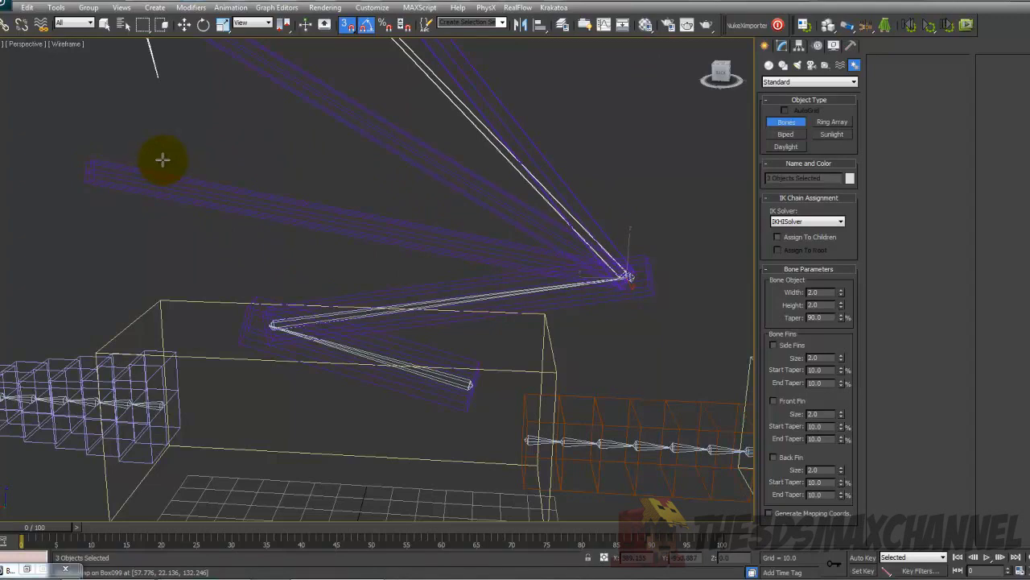
pyautogui.rightClick(119, 166)
pyautogui.rightClick(118, 166)
pyautogui.scroll(-4, 310, 138)
pyautogui.moveTo(328, 153); pyautogui.dragTo(396, 216, button='middle')
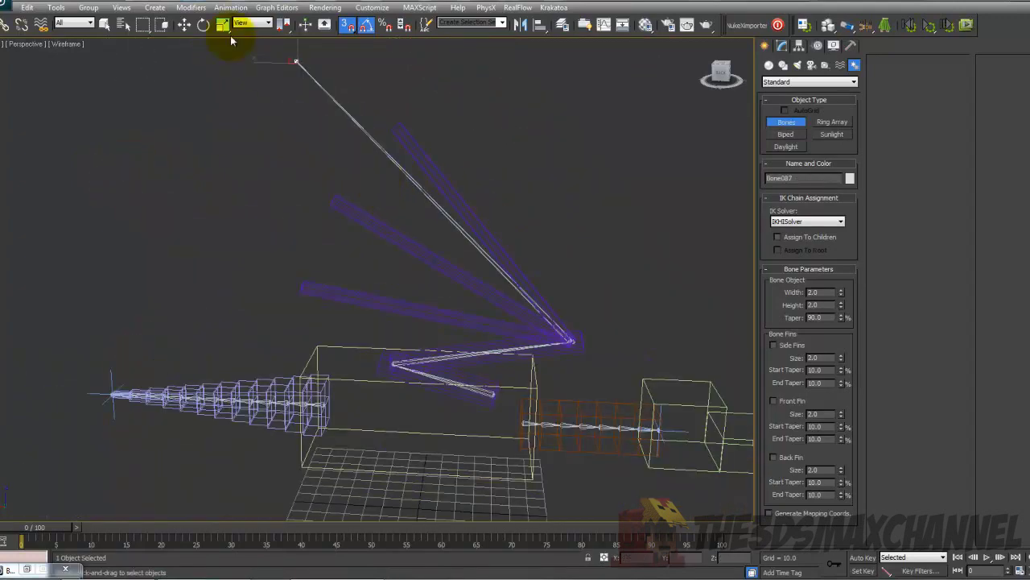
# Open Bone Tools and turn on Bone Edit Mode for the new finger bone.
pyautogui.scroll(-4, 423, 203)
pyautogui.scroll(4, 421, 201)
pyautogui.moveTo(420, 198); pyautogui.dragTo(376, 203, button='middle')
pyautogui.click(231, 8)
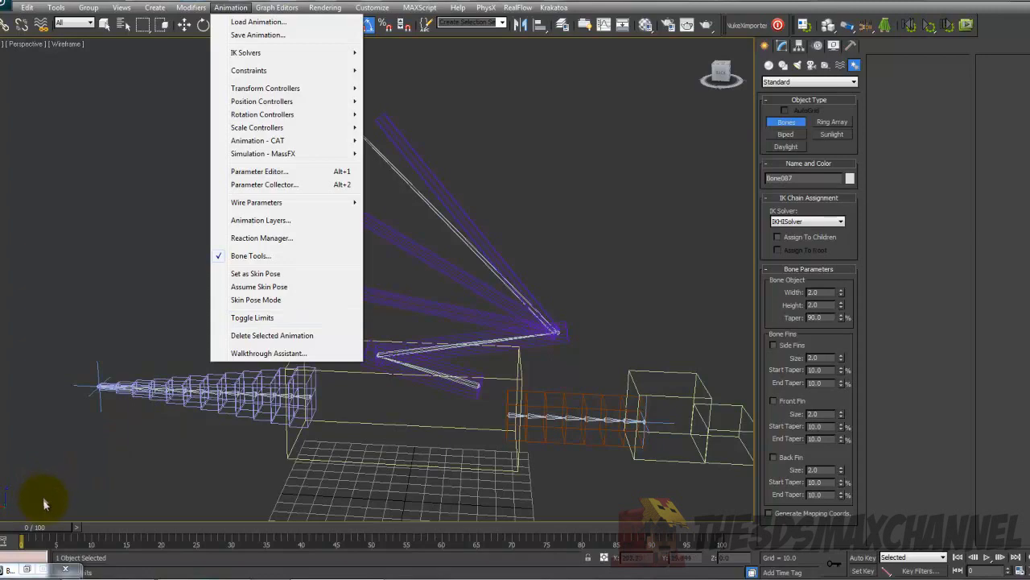
pyautogui.click(250, 256)
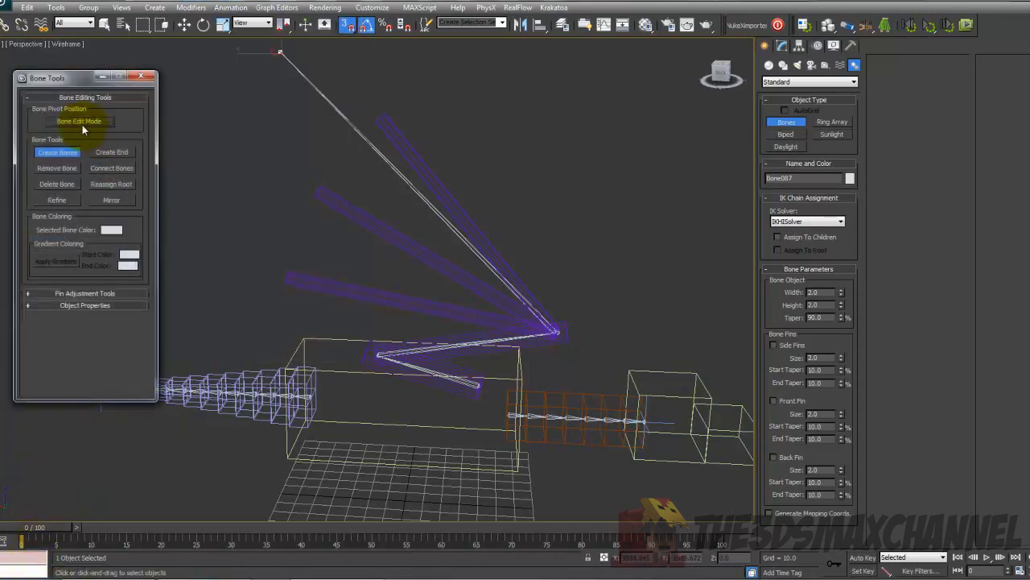
pyautogui.click(82, 124)
# Move the finger bone's end bone onto the tip of the lowest finger box.
pyautogui.moveTo(327, 124); pyautogui.dragTo(382, 170, button='middle')
pyautogui.click(187, 26)
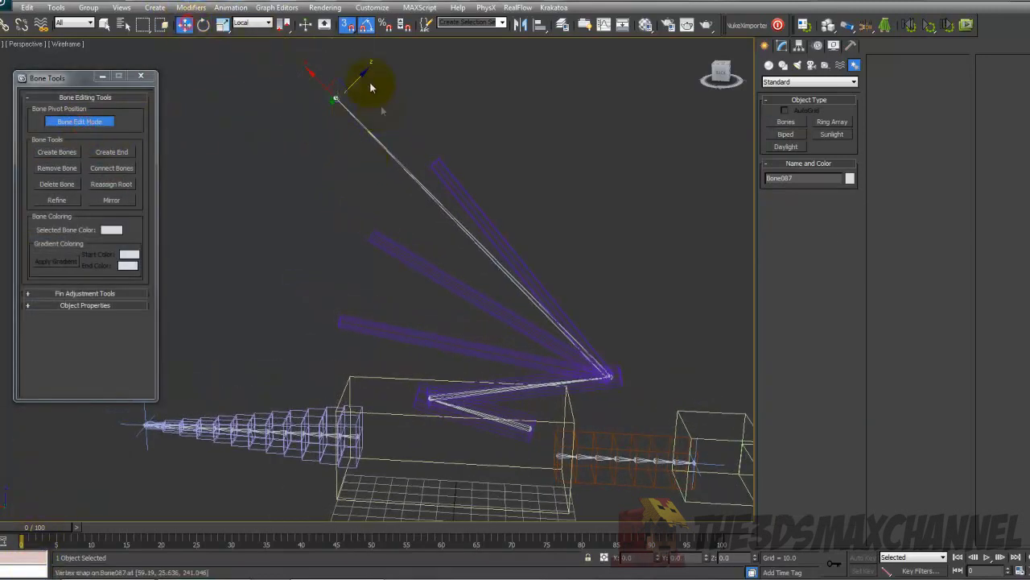
pyautogui.moveTo(401, 103); pyautogui.dragTo(387, 140, button='middle')
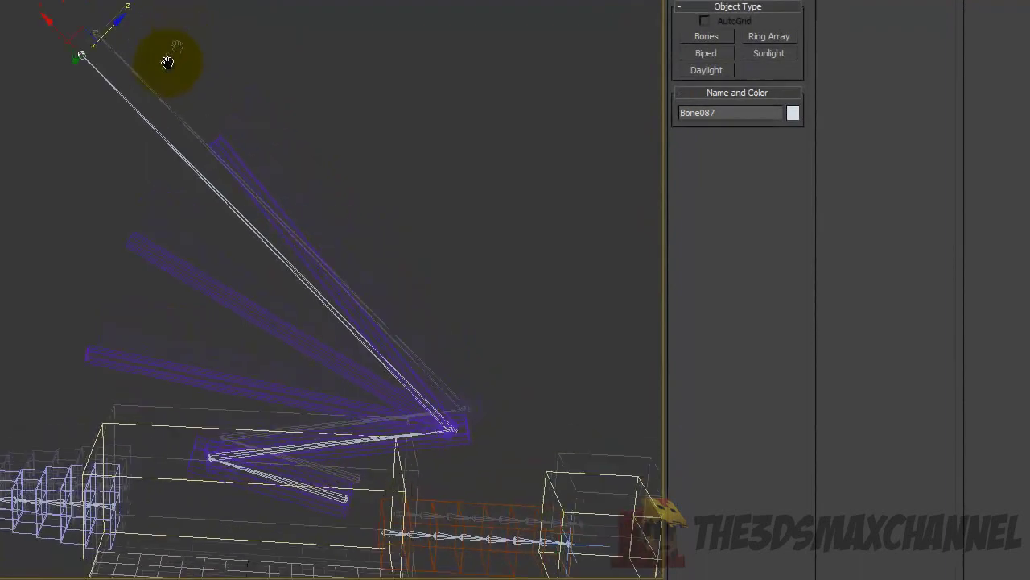
pyautogui.moveTo(167, 63); pyautogui.dragTo(138, 75, button='middle')
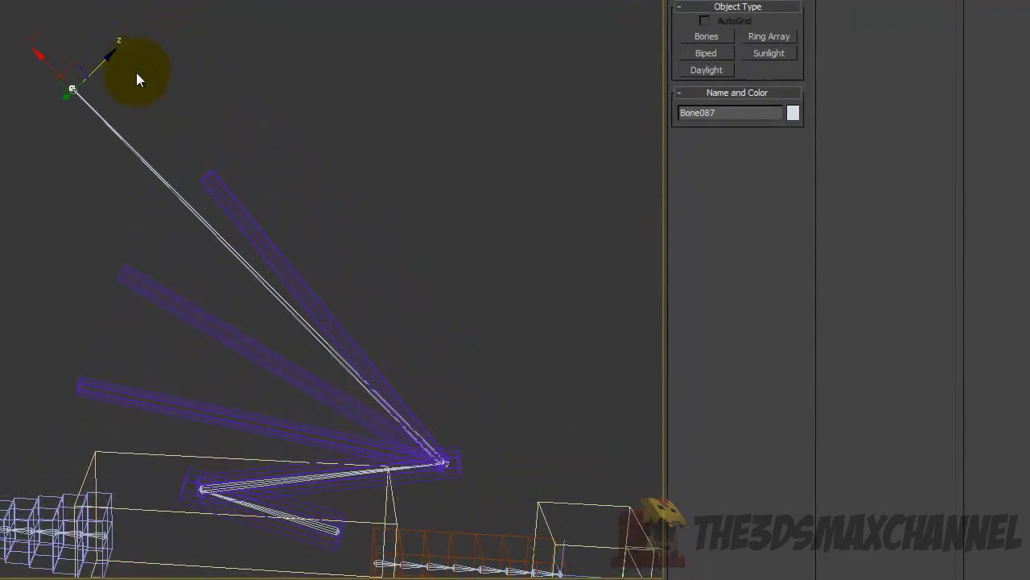
pyautogui.scroll(5, 56, 69)
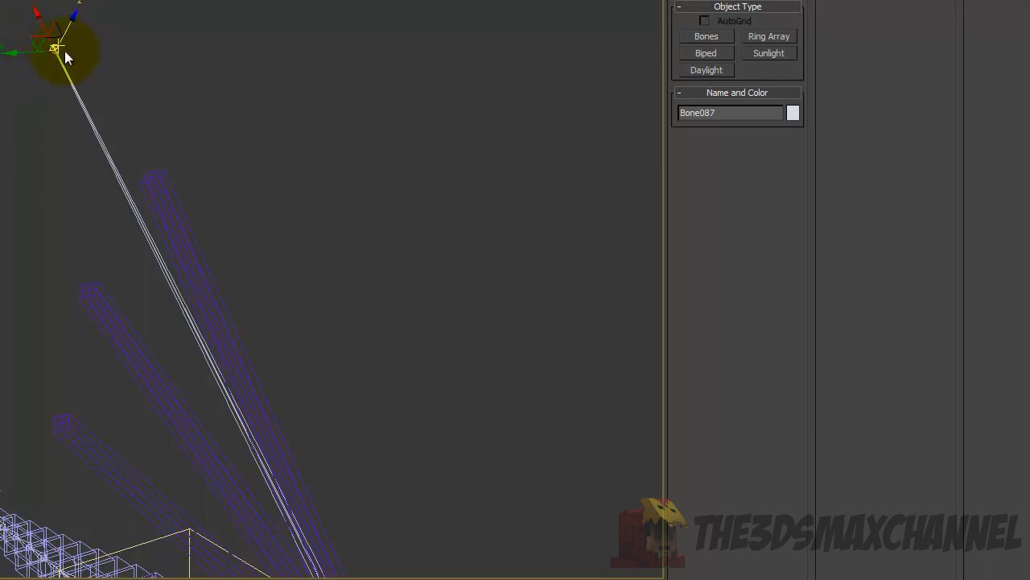
pyautogui.moveTo(52, 54); pyautogui.dragTo(69, 420)
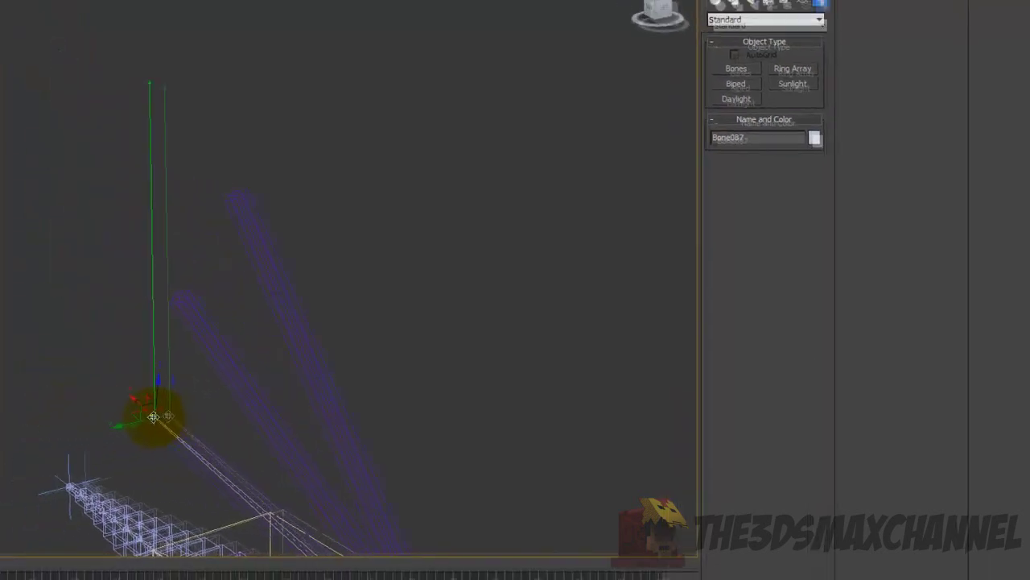
pyautogui.scroll(5, 74, 414)
pyautogui.moveTo(74, 414); pyautogui.dragTo(133, 288, button='middle')
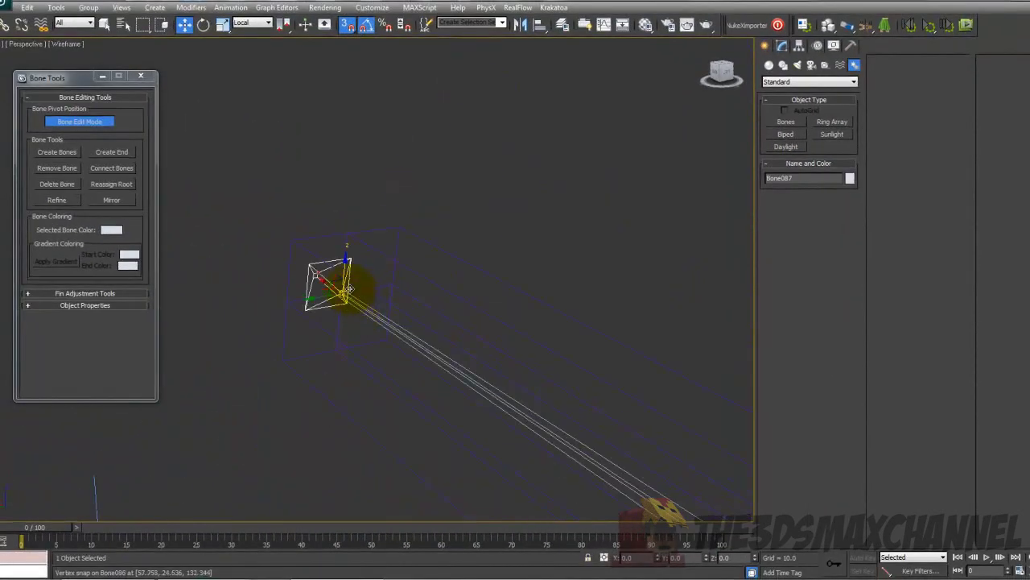
# Draw a second finger bone with an end bone, starting at the finger joint, for the middle finger.
pyautogui.keyDown('alt'); pyautogui.moveTo(347, 288); pyautogui.dragTo(475, 234, button='middle'); pyautogui.keyUp('alt')
pyautogui.click(785, 121)
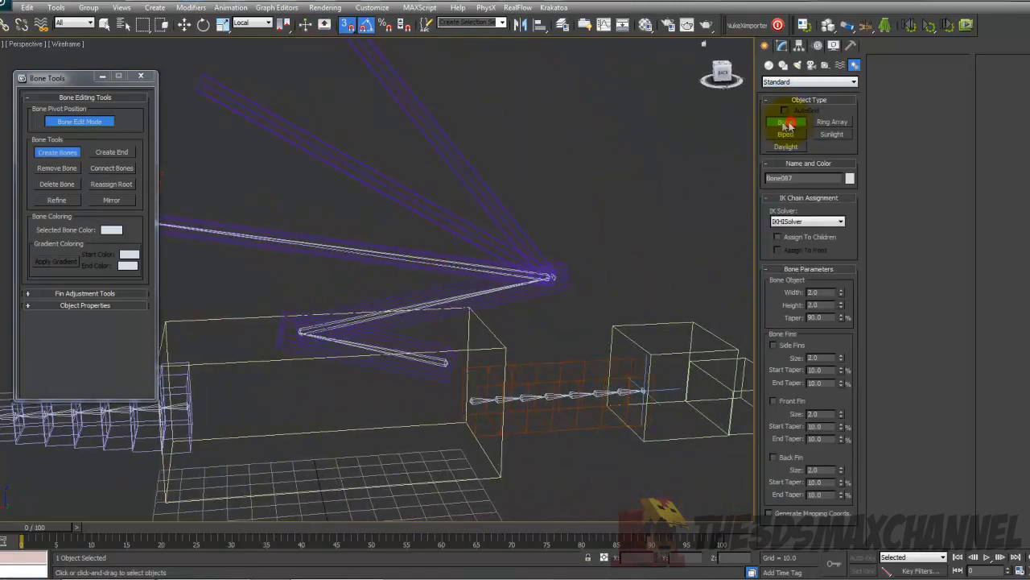
pyautogui.click(554, 277)
pyautogui.click(553, 277)
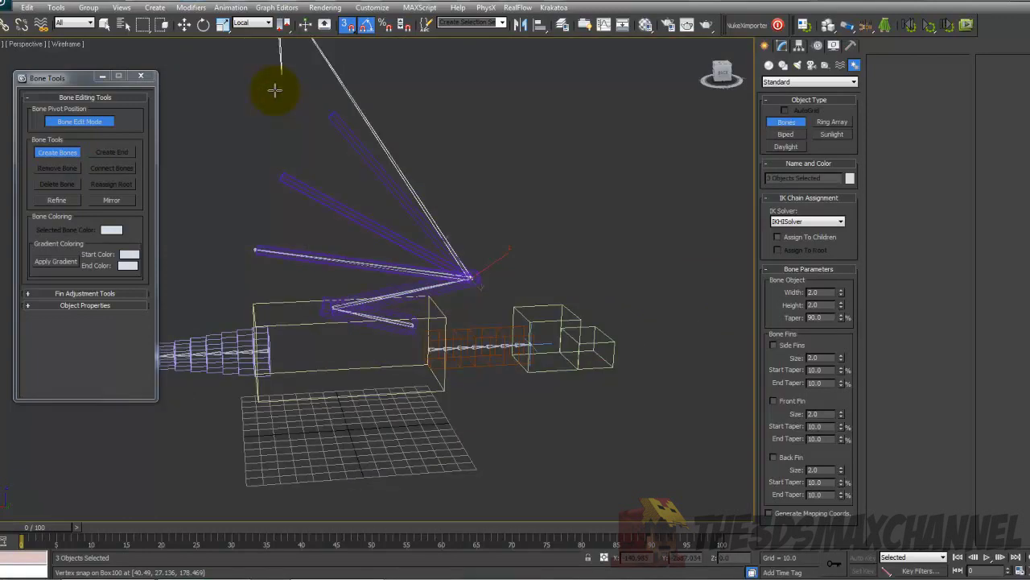
pyautogui.rightClick(274, 90)
pyautogui.keyDown('alt'); pyautogui.moveTo(308, 97); pyautogui.dragTo(342, 99, button='middle'); pyautogui.keyUp('alt')
# Move the second finger bone's end bone onto the tip of the middle finger box.
pyautogui.click(184, 24)
pyautogui.moveTo(343, 66); pyautogui.dragTo(338, 360)
pyautogui.keyDown('alt'); pyautogui.moveTo(375, 357); pyautogui.dragTo(370, 191, button='middle'); pyautogui.keyUp('alt')
pyautogui.click(786, 121)
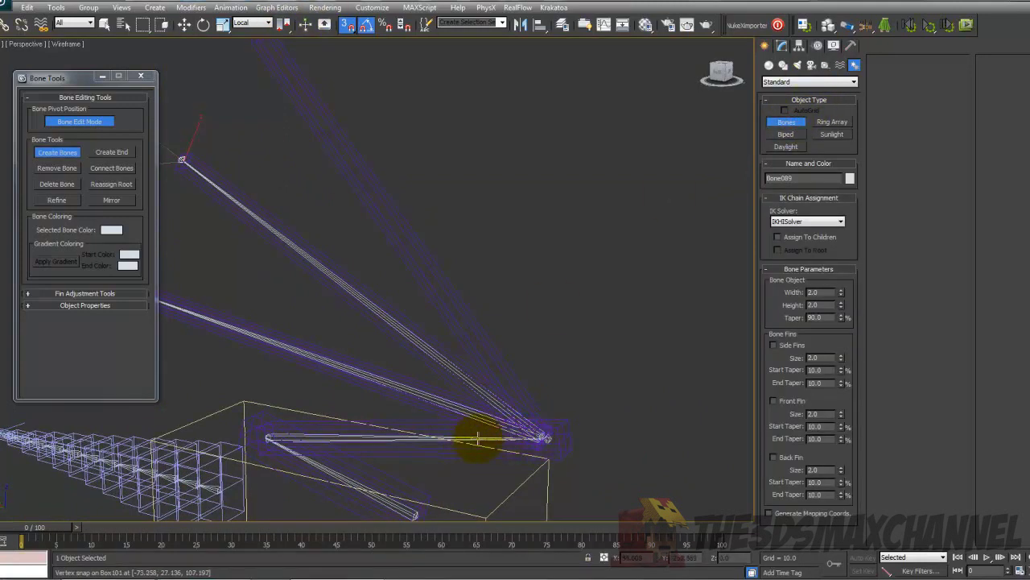
pyautogui.click(386, 187)
pyautogui.keyDown('alt'); pyautogui.moveTo(379, 271); pyautogui.dragTo(333, 198, button='middle'); pyautogui.keyUp('alt')
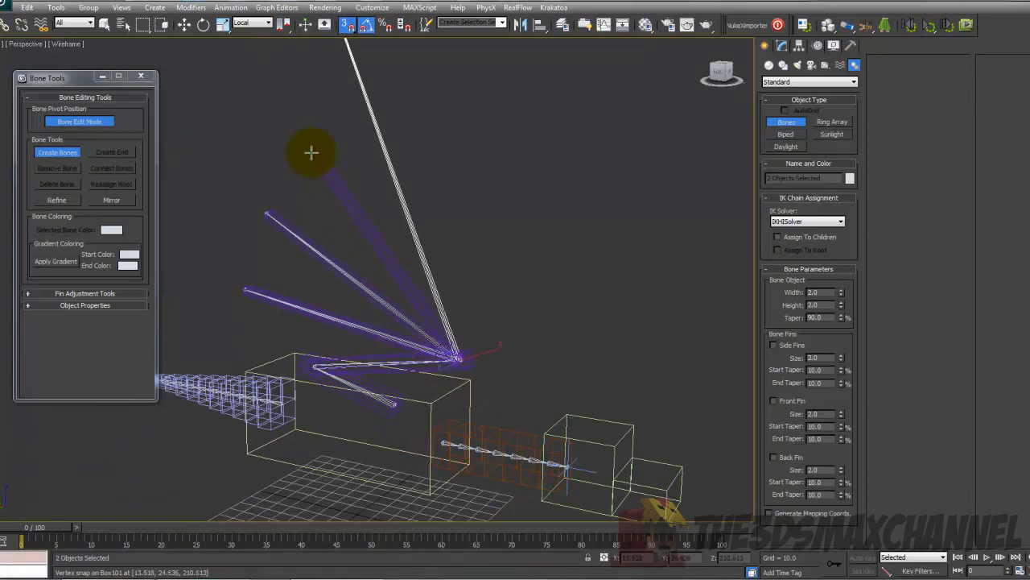
pyautogui.scroll(5, 314, 150)
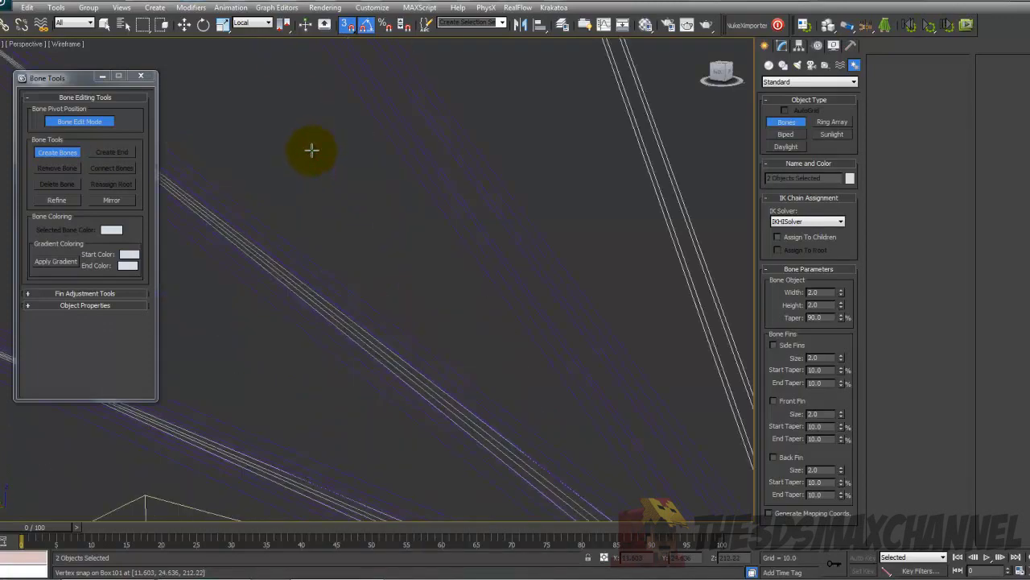
pyautogui.scroll(-3, 294, 131)
pyautogui.rightClick(269, 82)
pyautogui.scroll(-3, 329, 172)
pyautogui.scroll(3, 329, 172)
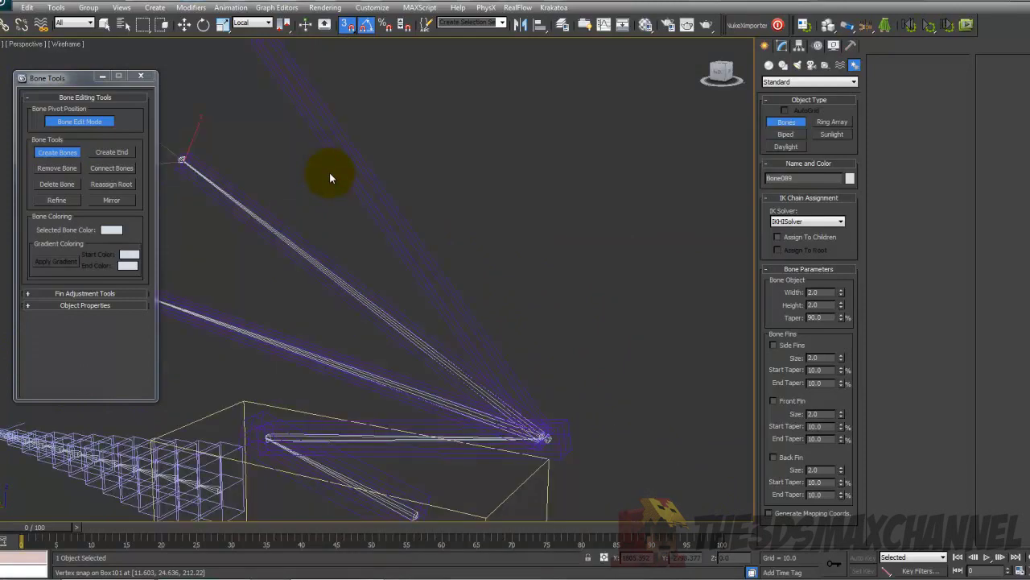
# Draw a third finger bone with an end bone, starting at the finger joint, for the uppermost finger.
pyautogui.click(481, 438)
pyautogui.scroll(-3, 305, 138)
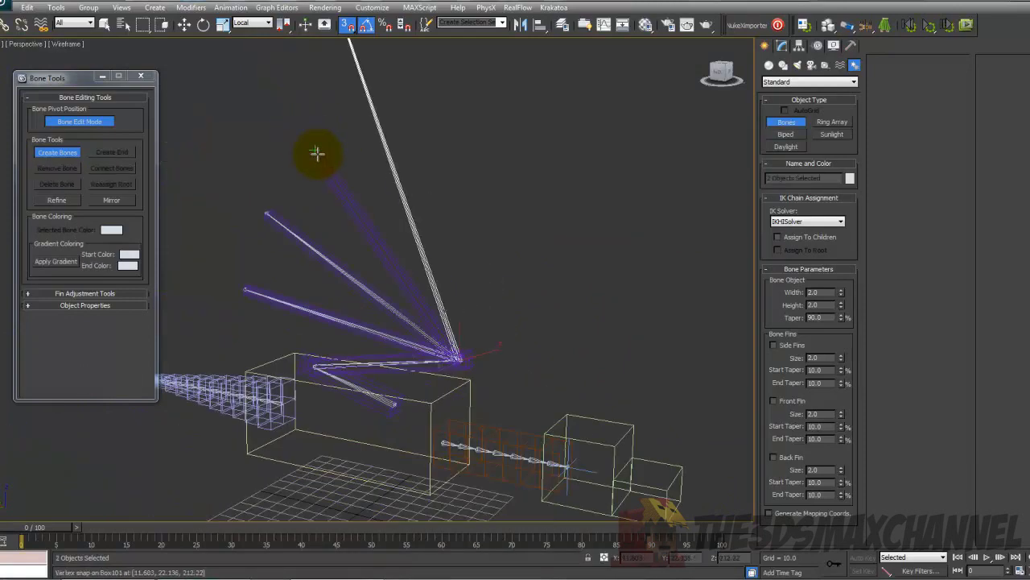
pyautogui.rightClick(359, 161)
pyautogui.moveTo(363, 161); pyautogui.dragTo(404, 276, button='middle')
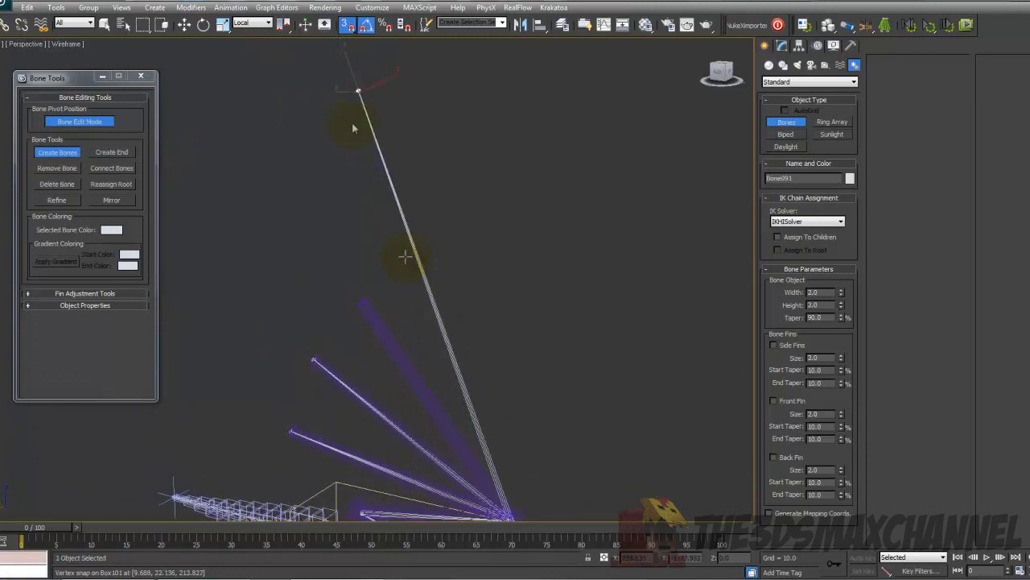
# Move the third finger bone's end bone onto the uppermost finger box's tip and turn off Bone Edit Mode.
pyautogui.click(185, 24)
pyautogui.moveTo(359, 93); pyautogui.dragTo(343, 231)
pyautogui.keyDown('alt'); pyautogui.moveTo(345, 230); pyautogui.dragTo(415, 239, button='middle'); pyautogui.keyUp('alt')
pyautogui.scroll(-10, 419, 239)
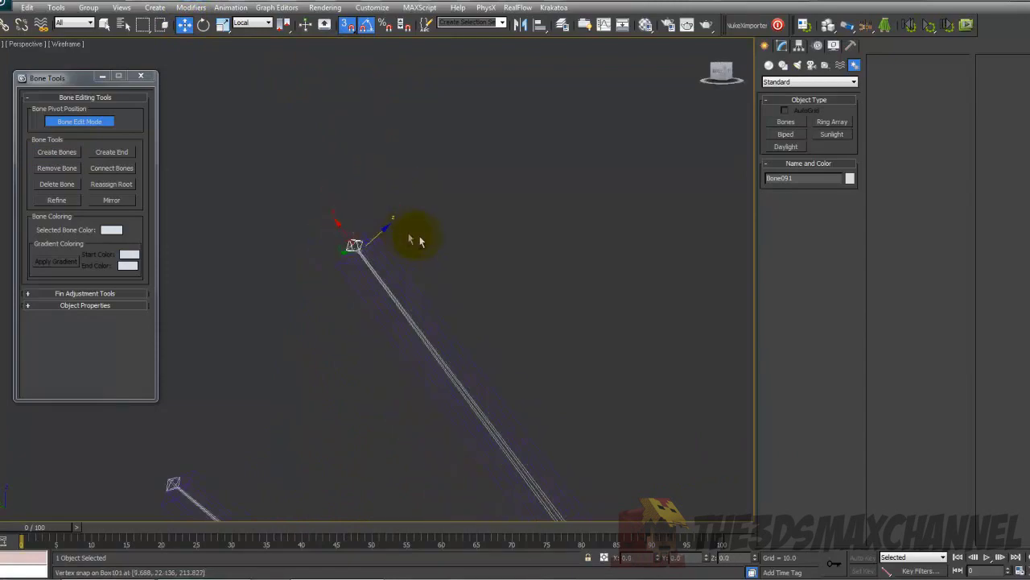
pyautogui.keyDown('alt'); pyautogui.moveTo(497, 286); pyautogui.dragTo(475, 197, button='middle'); pyautogui.keyUp('alt')
pyautogui.scroll(4, 425, 187)
pyautogui.click(82, 123)
pyautogui.keyDown('alt'); pyautogui.moveTo(304, 177); pyautogui.dragTo(453, 194, button='middle'); pyautogui.keyUp('alt')
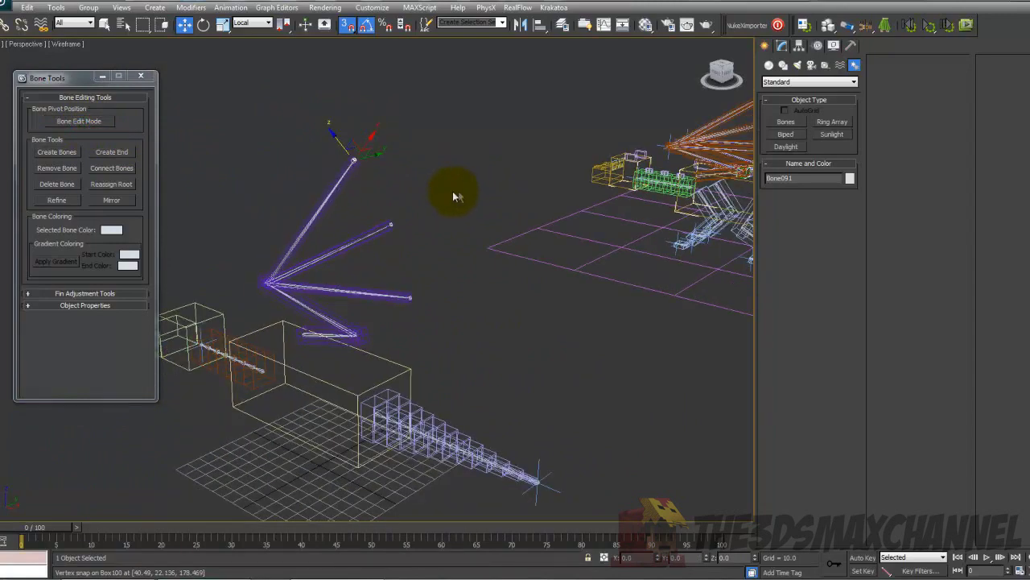
# Link the wing arm's root bone to the dragon's body box with Select and Link.
pyautogui.press('F3')
pyautogui.scroll(3, 466, 249)
pyautogui.moveTo(375, 199); pyautogui.dragTo(544, 235, button='middle')
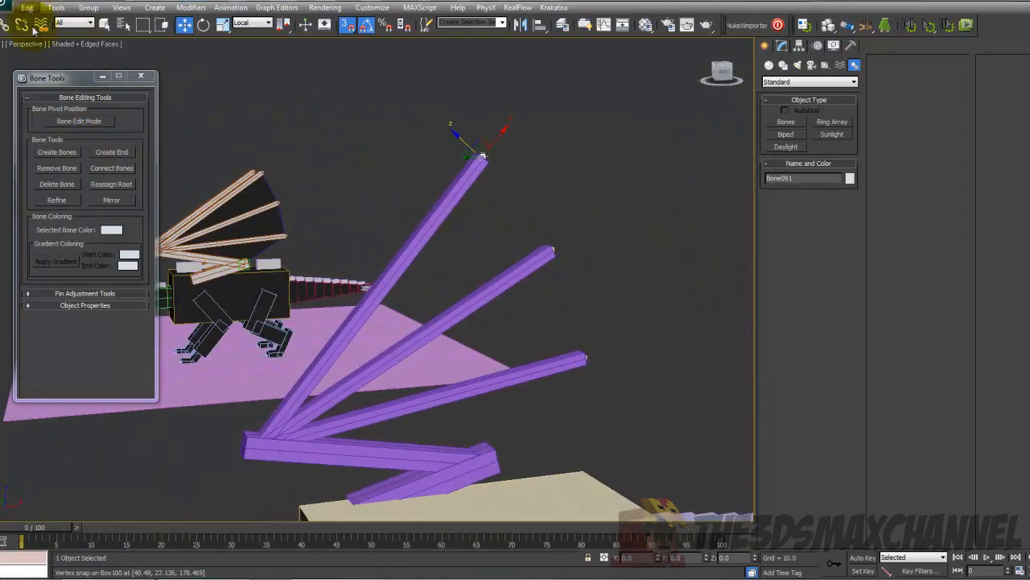
pyautogui.click(7, 25)
pyautogui.keyDown('alt'); pyautogui.moveTo(322, 213); pyautogui.dragTo(367, 218, button='middle'); pyautogui.keyUp('alt')
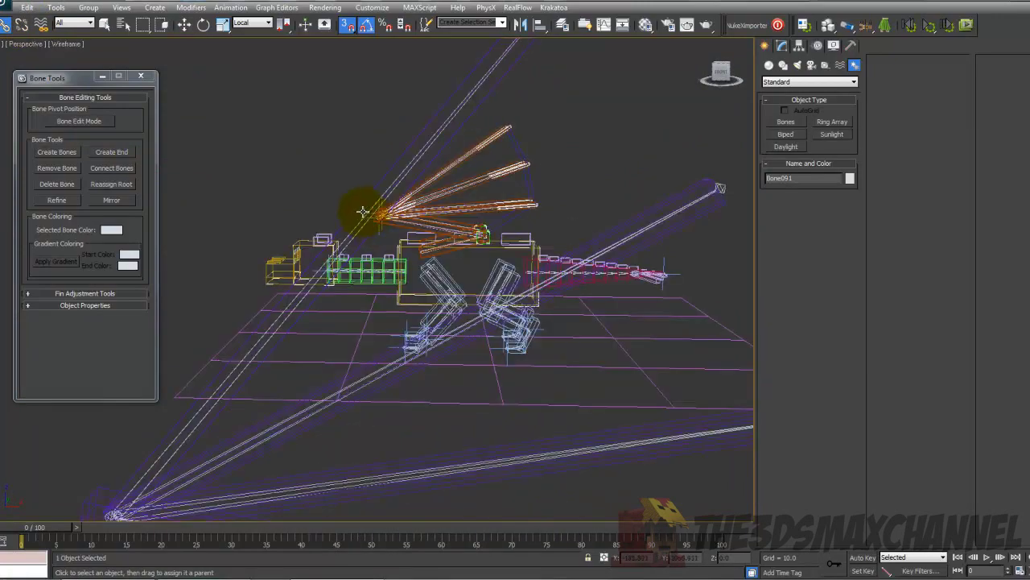
pyautogui.click(355, 208)
pyautogui.keyDown('alt'); pyautogui.moveTo(346, 218); pyautogui.dragTo(359, 333, button='middle'); pyautogui.keyUp('alt')
pyautogui.click(344, 344)
pyautogui.click(345, 341)
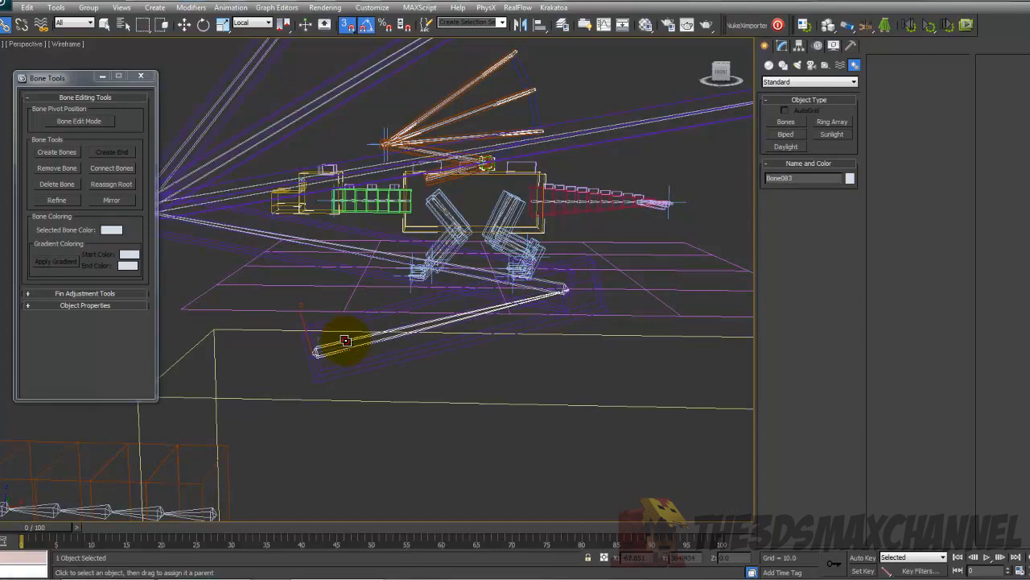
pyautogui.keyDown('alt'); pyautogui.moveTo(345, 340); pyautogui.dragTo(351, 295, button='middle'); pyautogui.keyUp('alt')
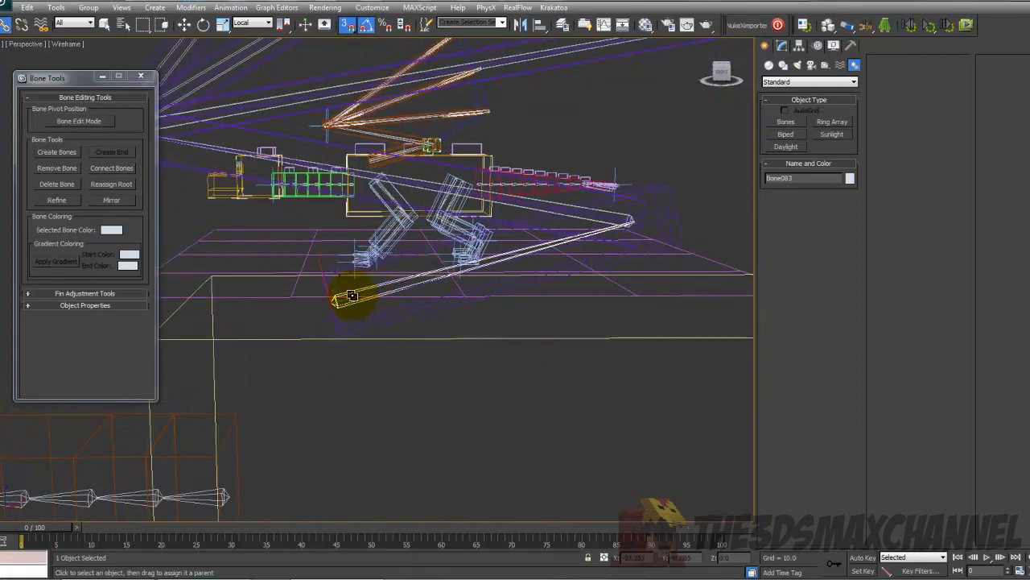
pyautogui.press('F3')
pyautogui.press('F3')
pyautogui.press('F3')
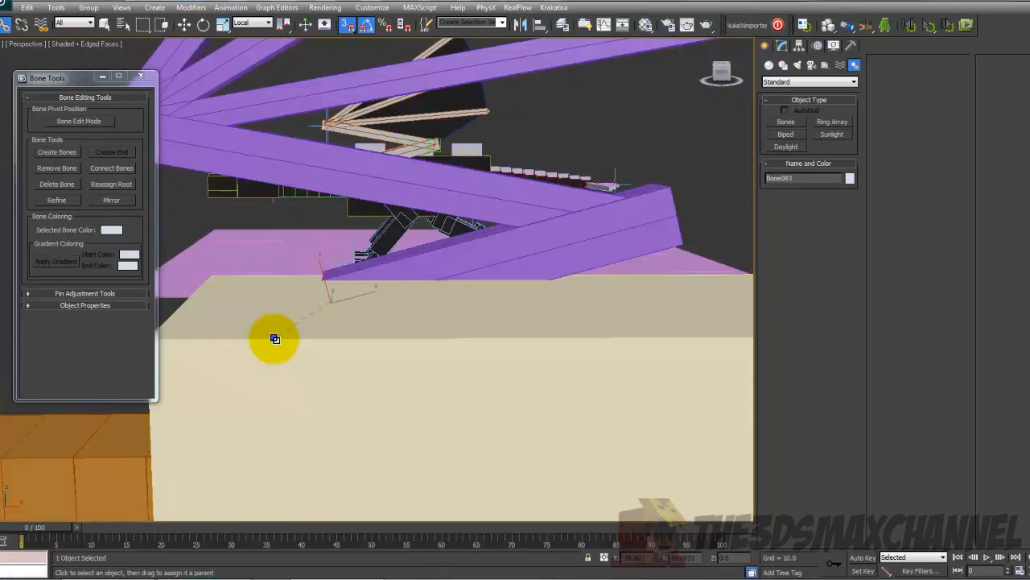
pyautogui.press('F3')
pyautogui.click(353, 267)
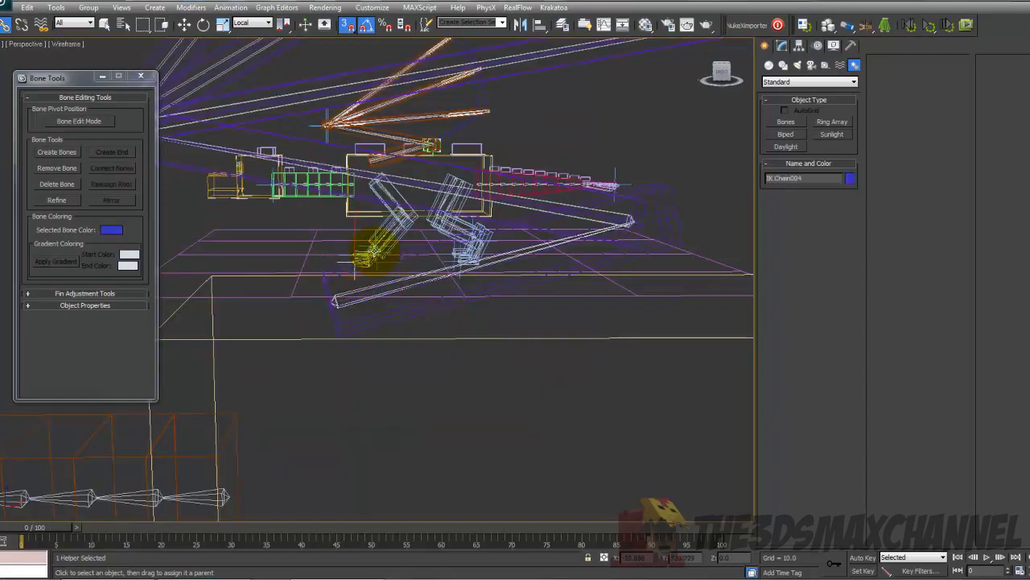
# Link the lower and upper wing arm boxes to the bones running through them.
pyautogui.scroll(-5, 346, 249)
pyautogui.scroll(6, 349, 248)
pyautogui.moveTo(379, 234); pyautogui.dragTo(449, 219, button='middle')
pyautogui.scroll(2, 553, 218)
pyautogui.moveTo(446, 272); pyautogui.dragTo(428, 277, button='middle')
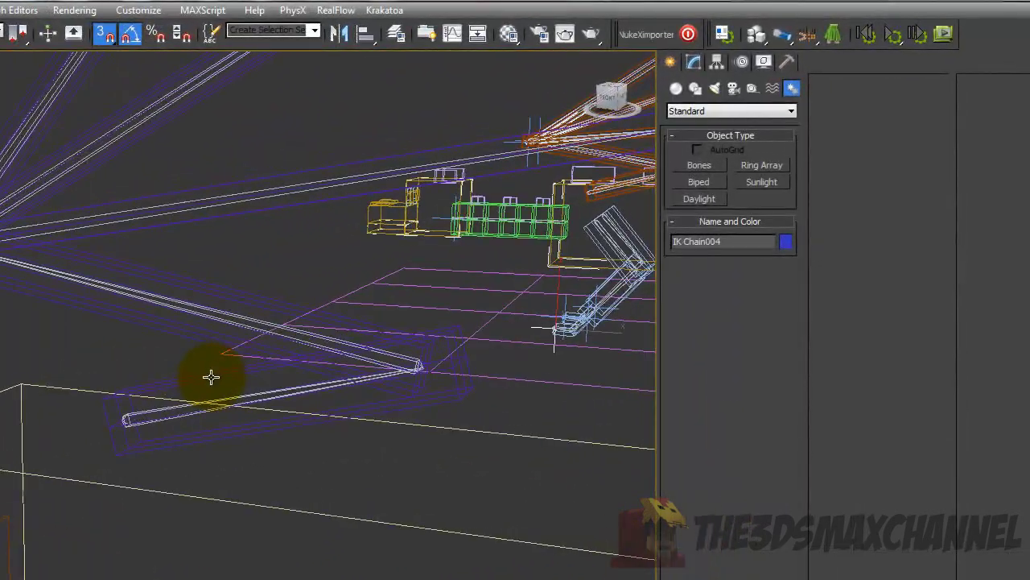
pyautogui.click(211, 375)
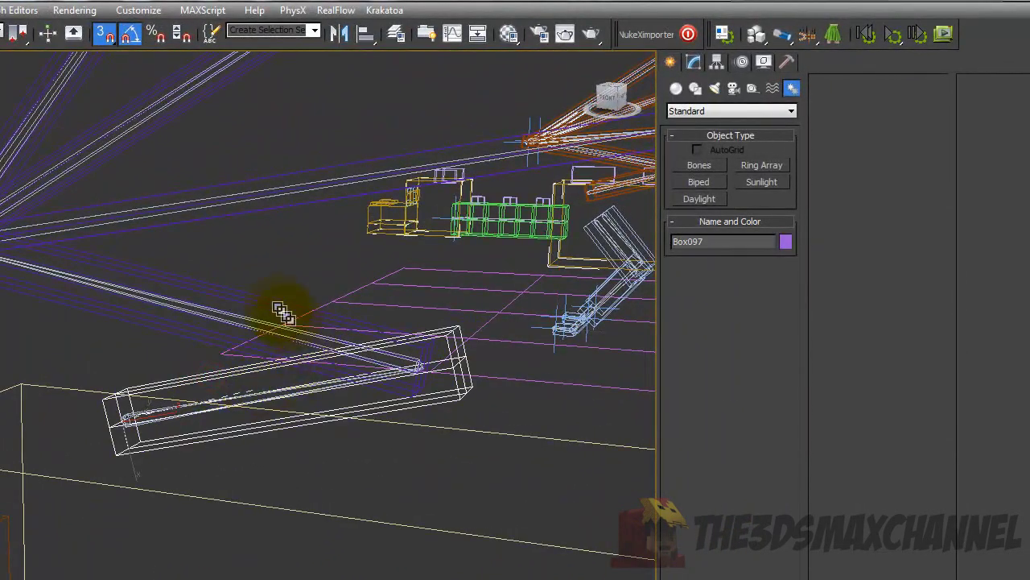
pyautogui.click(245, 299)
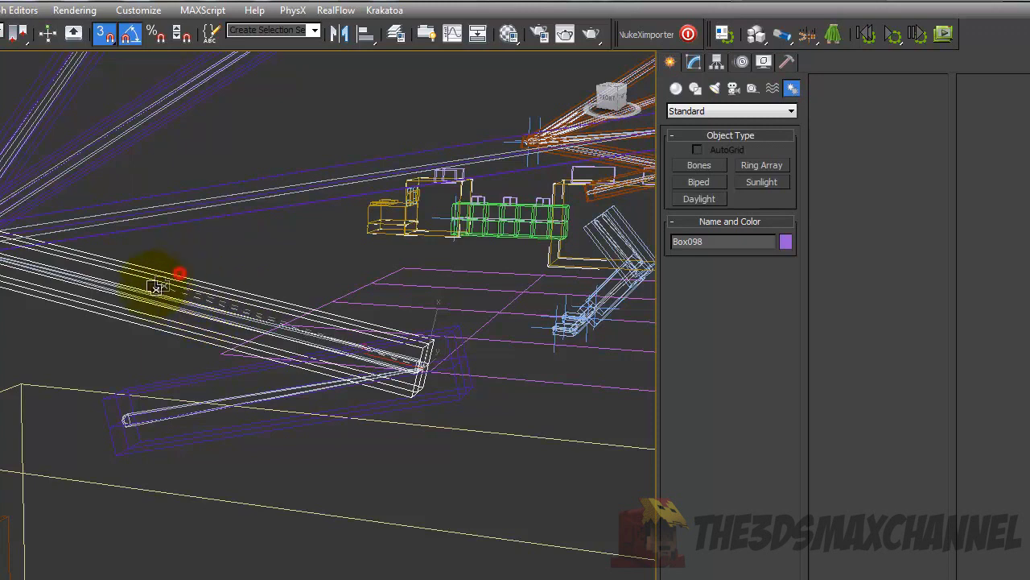
pyautogui.moveTo(149, 264); pyautogui.dragTo(143, 295, button='middle')
# Link each of the three finger boxes to its own finger bone, and return to the selection tool.
pyautogui.click(173, 210)
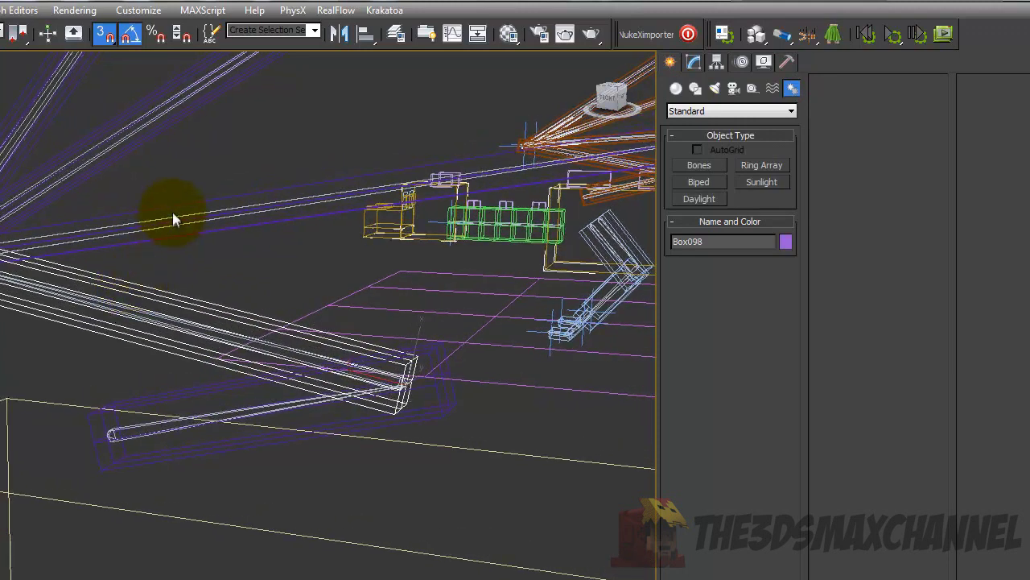
pyautogui.click(95, 131)
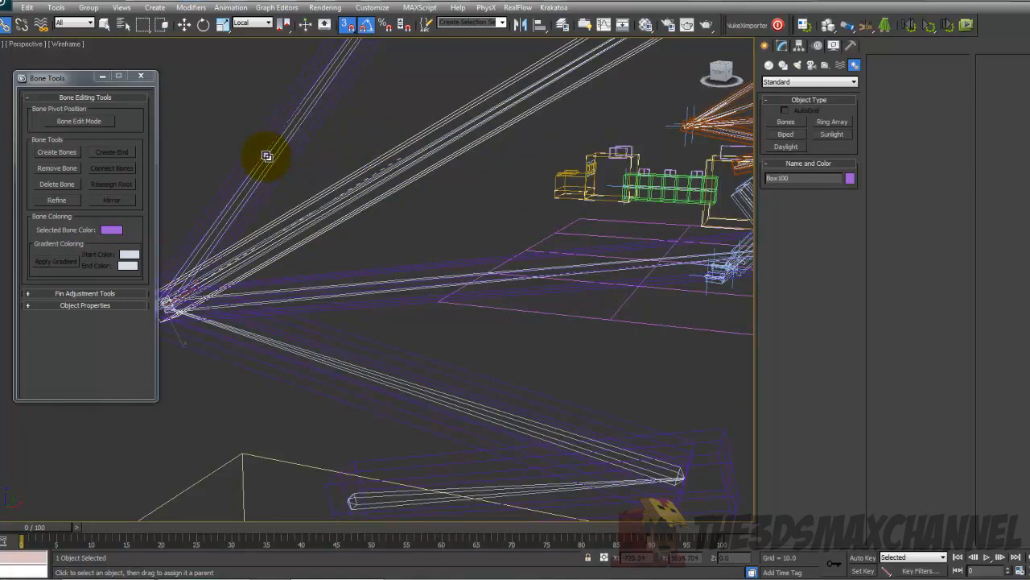
pyautogui.click(265, 129)
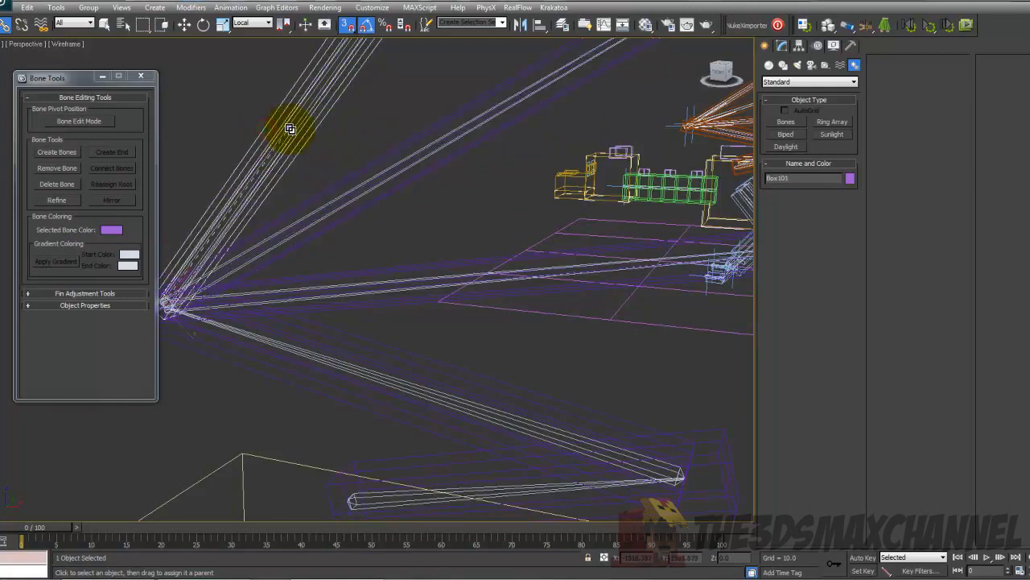
pyautogui.click(104, 24)
# Create an HI Solver IK chain from the wing arm's root bone to the end bone where the fingers meet.
pyautogui.moveTo(274, 96)
pyautogui.keyDown('alt'); pyautogui.mouseDown(button='middle')
pyautogui.moveTo(345, 142)
pyautogui.moveTo(499, 142)
pyautogui.moveTo(414, 156)
pyautogui.moveTo(424, 159)
pyautogui.mouseUp(button='middle'); pyautogui.keyUp('alt')
pyautogui.press('F3')
pyautogui.scroll(8, 405, 175)
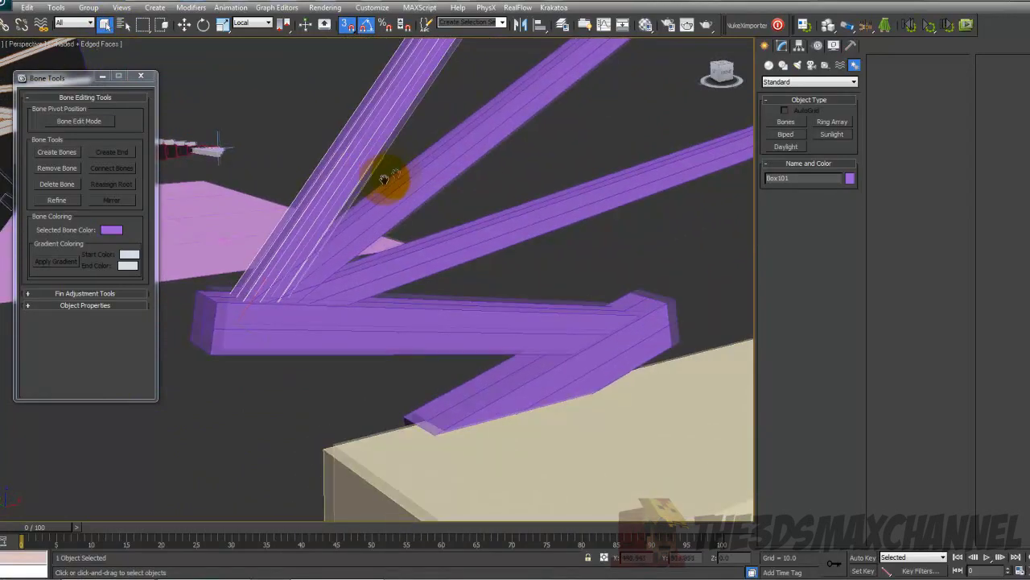
pyautogui.press('F3')
pyautogui.click(456, 403)
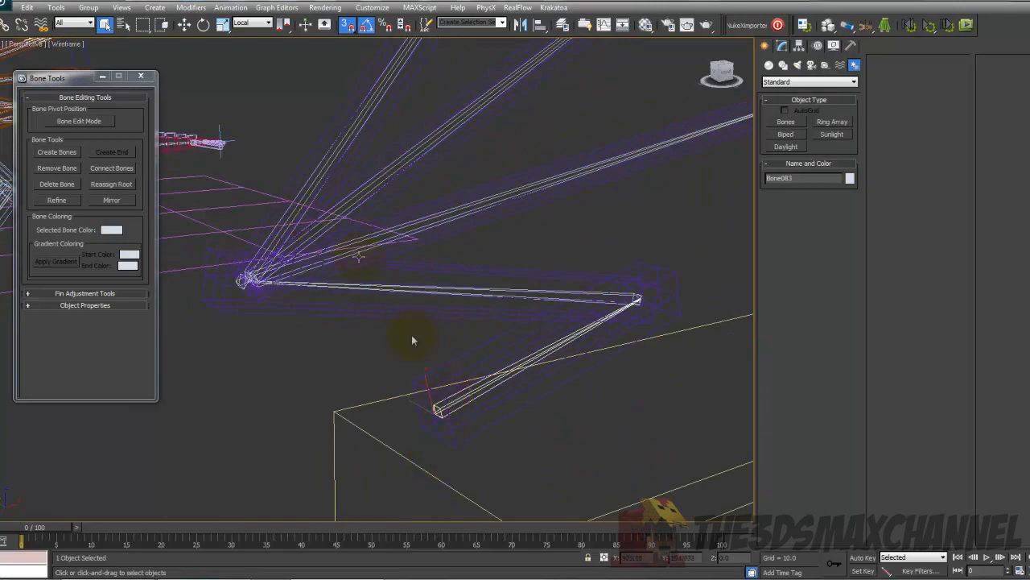
pyautogui.click(230, 7)
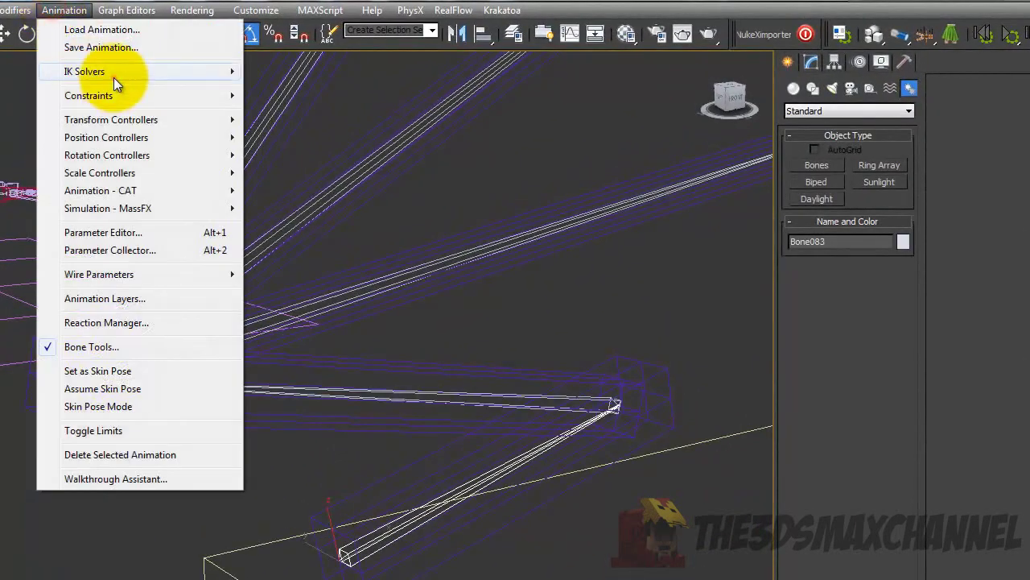
pyautogui.moveTo(116, 74)
pyautogui.click(274, 70)
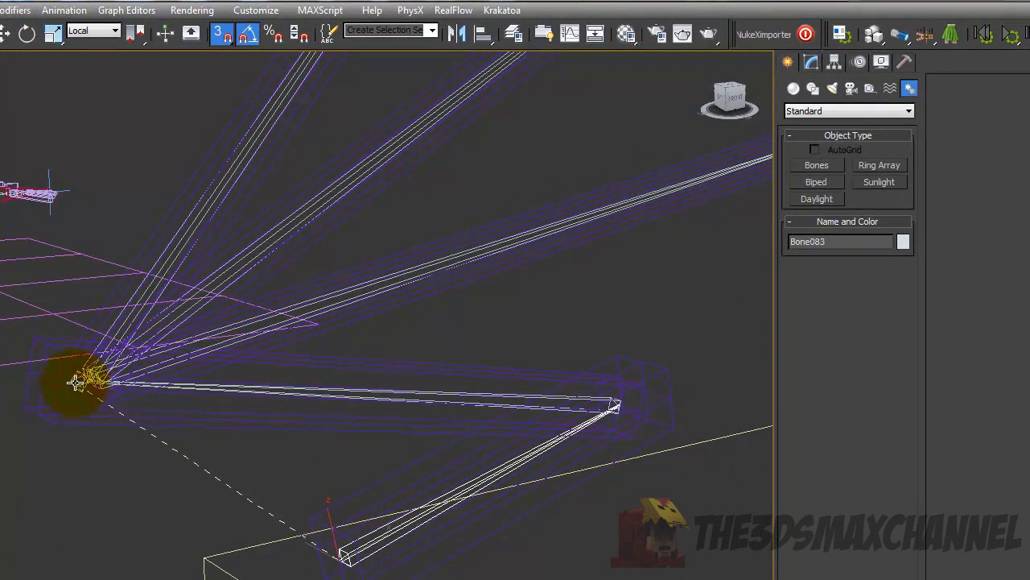
pyautogui.click(77, 382)
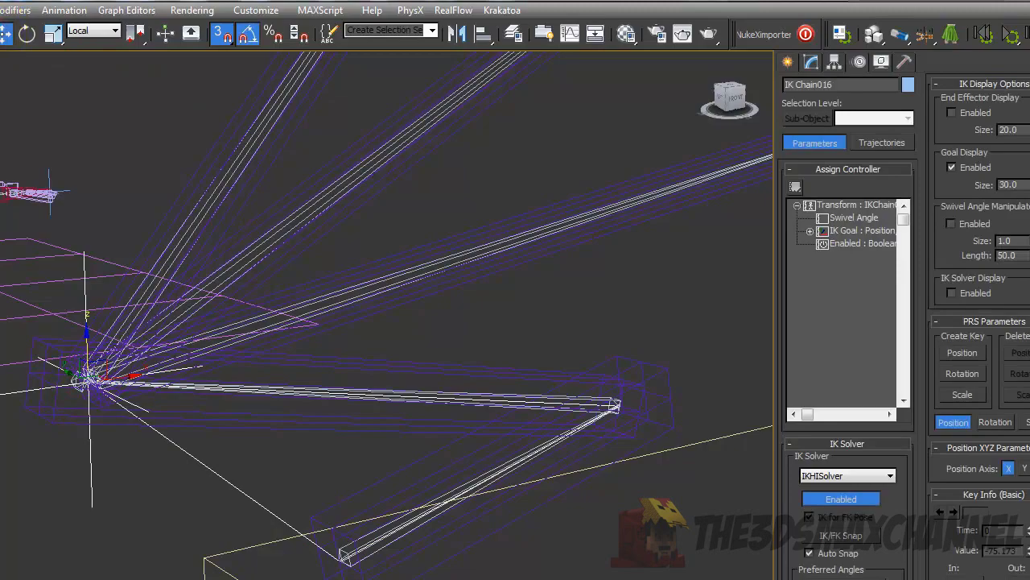
# Turn off 3D snapping and move the wing's IK goal outward to test how the arm and fingers follow.
pyautogui.click(217, 37)
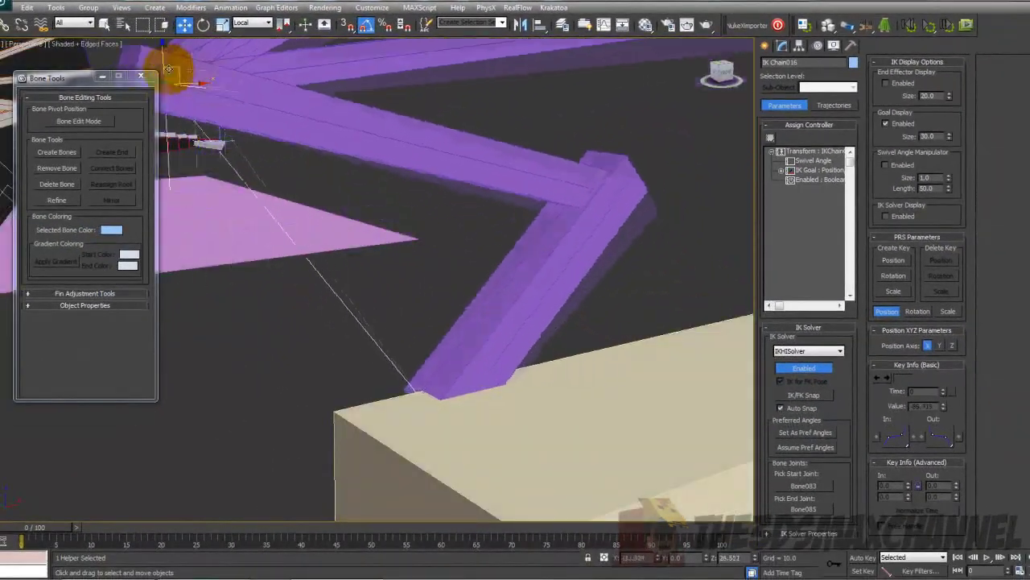
pyautogui.keyDown('alt'); pyautogui.moveTo(168, 70); pyautogui.dragTo(397, 248, button='middle'); pyautogui.keyUp('alt')
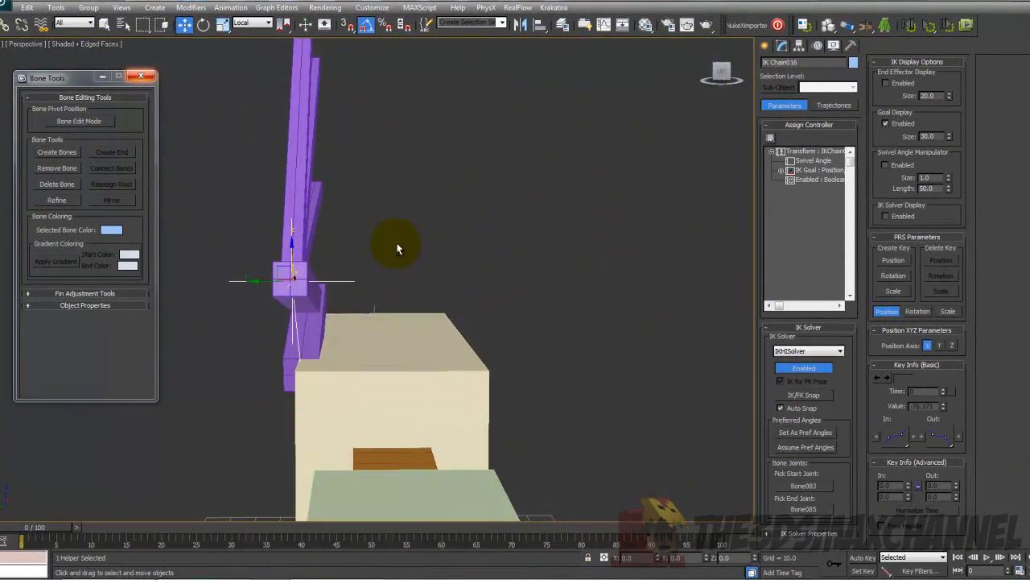
pyautogui.scroll(-2, 397, 248)
pyautogui.moveTo(284, 280); pyautogui.dragTo(119, 349)
pyautogui.keyDown('alt'); pyautogui.moveTo(426, 294); pyautogui.dragTo(359, 329, button='middle'); pyautogui.keyUp('alt')
pyautogui.scroll(-8, 370, 318)
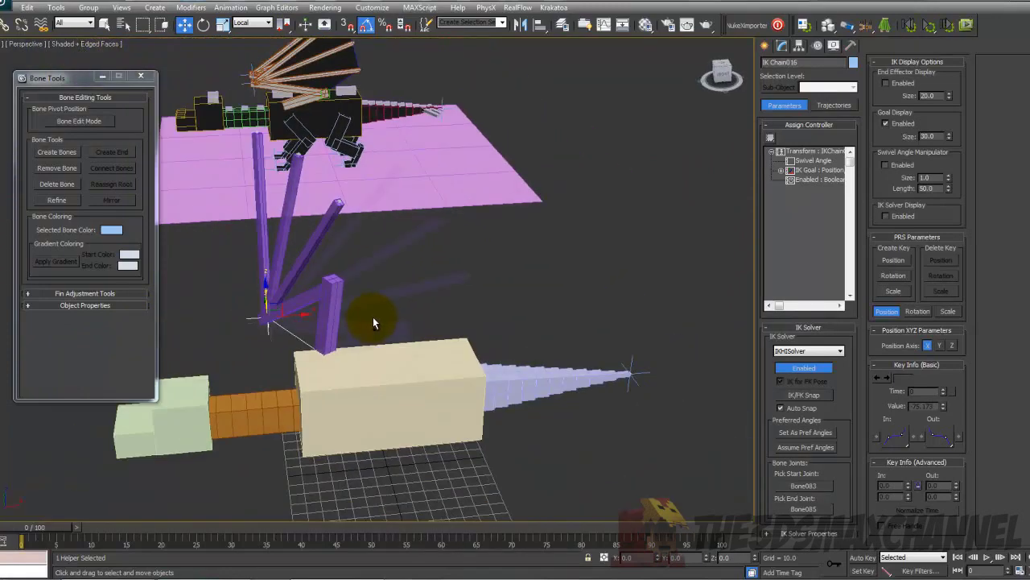
pyautogui.scroll(8, 455, 308)
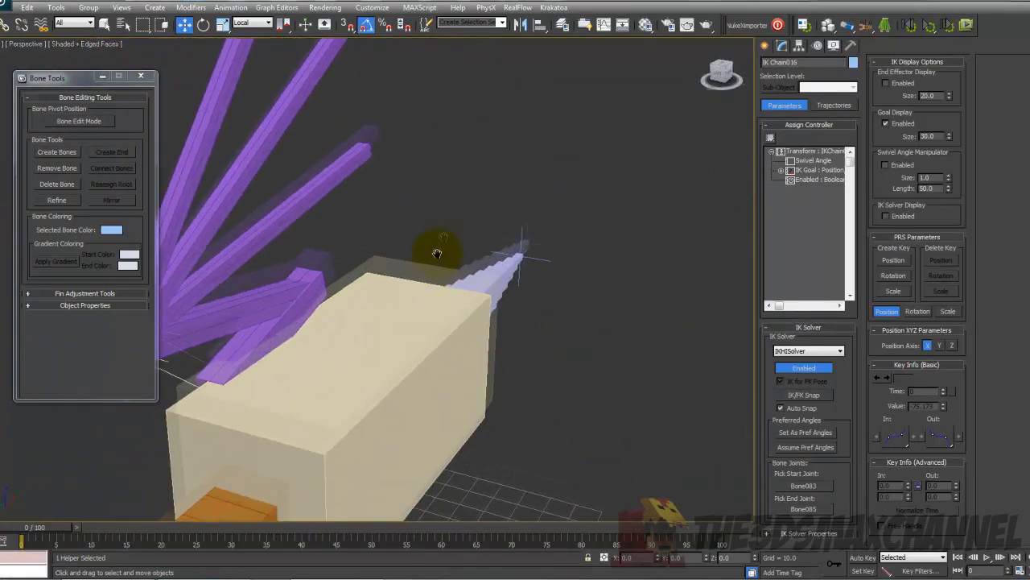
# Minimize the Bone Tools window and create a Dummy helper in the empty space beside the dragon's body.
pyautogui.click(102, 75)
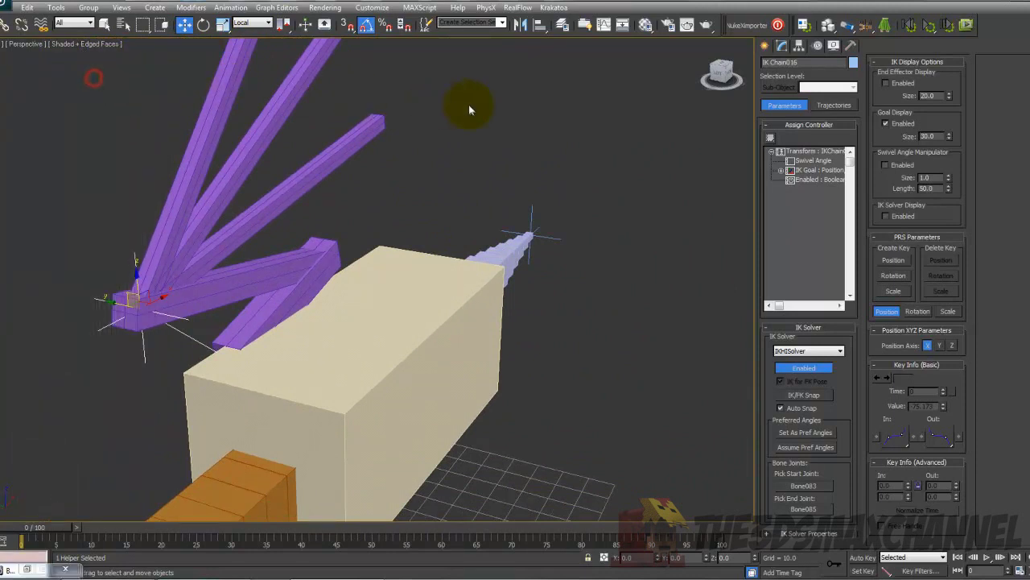
pyautogui.click(763, 46)
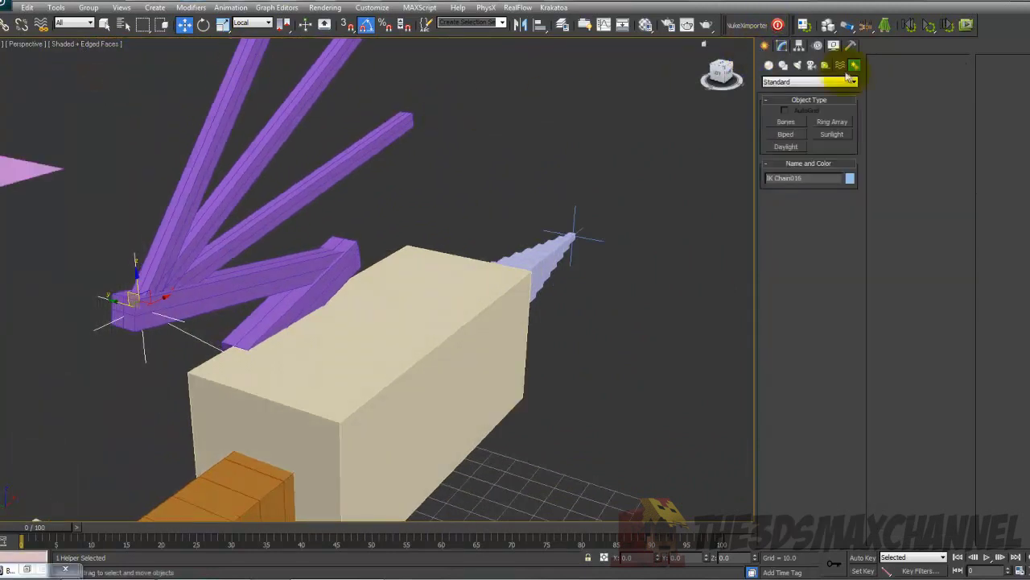
pyautogui.click(825, 66)
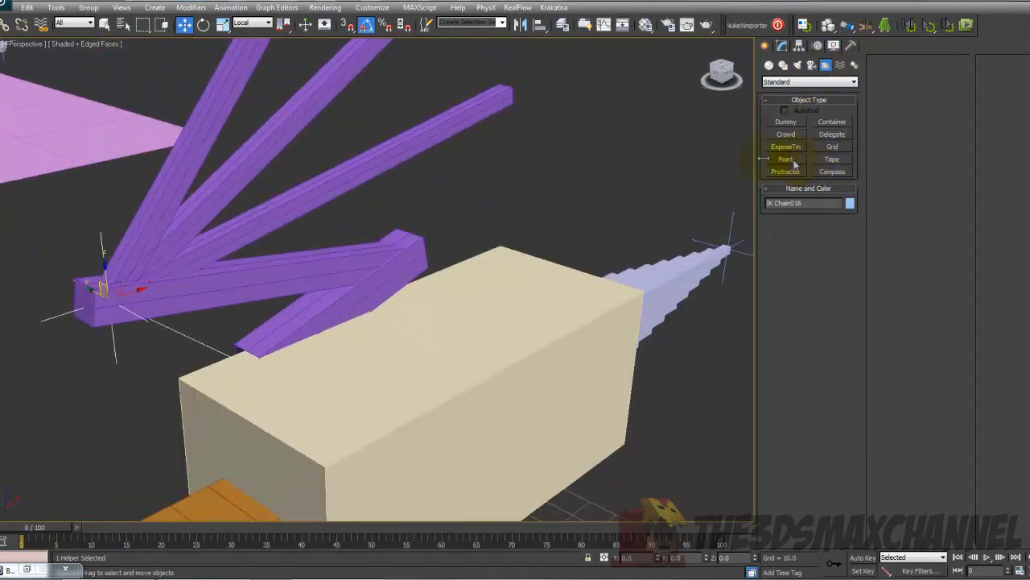
pyautogui.click(787, 122)
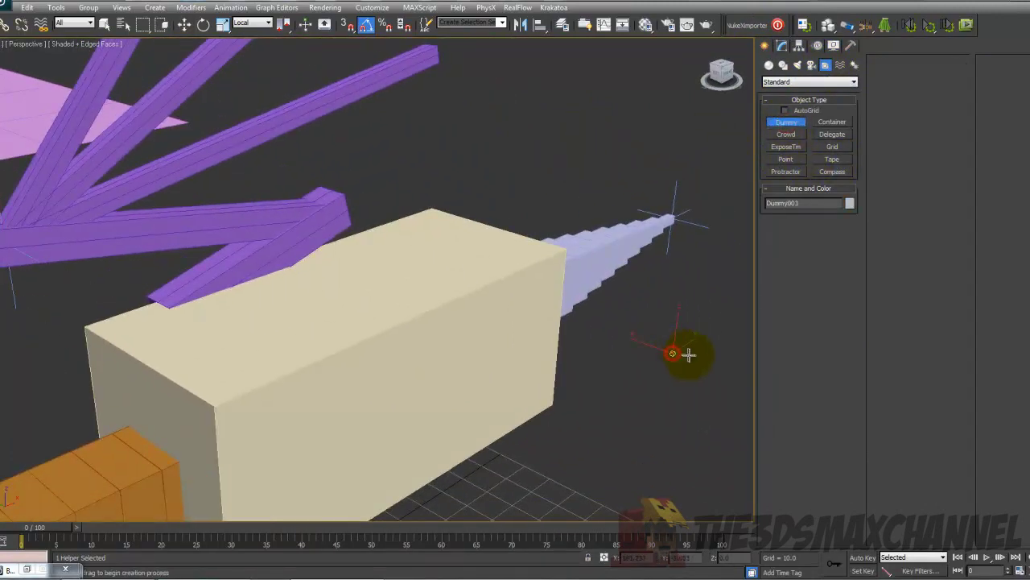
pyautogui.moveTo(715, 353)
pyautogui.mouseDown()
pyautogui.moveTo(713, 329)
pyautogui.moveTo(706, 340)
pyautogui.mouseUp()
# Align the dummy to the wing's elbow bone, Bone084, in X, Y and Z position, pivot point to pivot point.
pyautogui.moveTo(589, 274)
pyautogui.mouseDown(button='middle')
pyautogui.moveTo(619, 305)
pyautogui.moveTo(595, 283)
pyautogui.mouseUp(button='middle')
pyautogui.scroll(2, 593, 269)
pyautogui.moveTo(445, 115); pyautogui.dragTo(488, 152, button='middle')
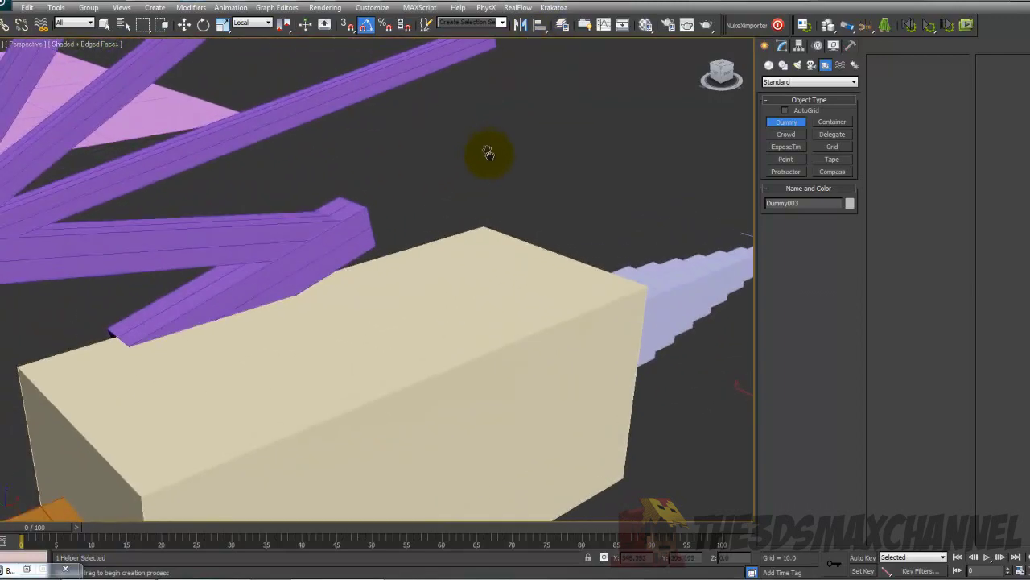
pyautogui.scroll(3, 497, 141)
pyautogui.press('F3')
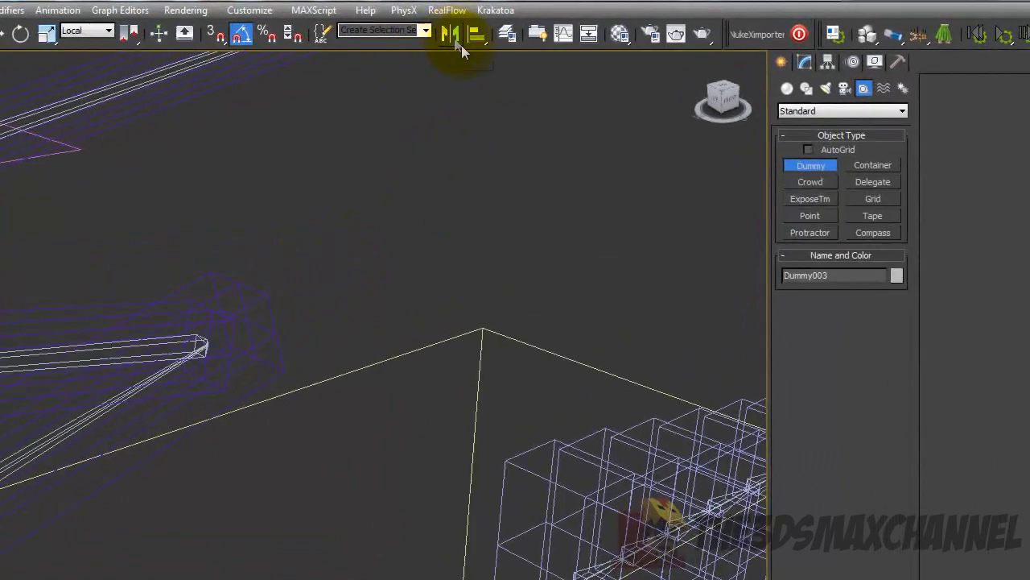
pyautogui.click(478, 41)
pyautogui.click(272, 345)
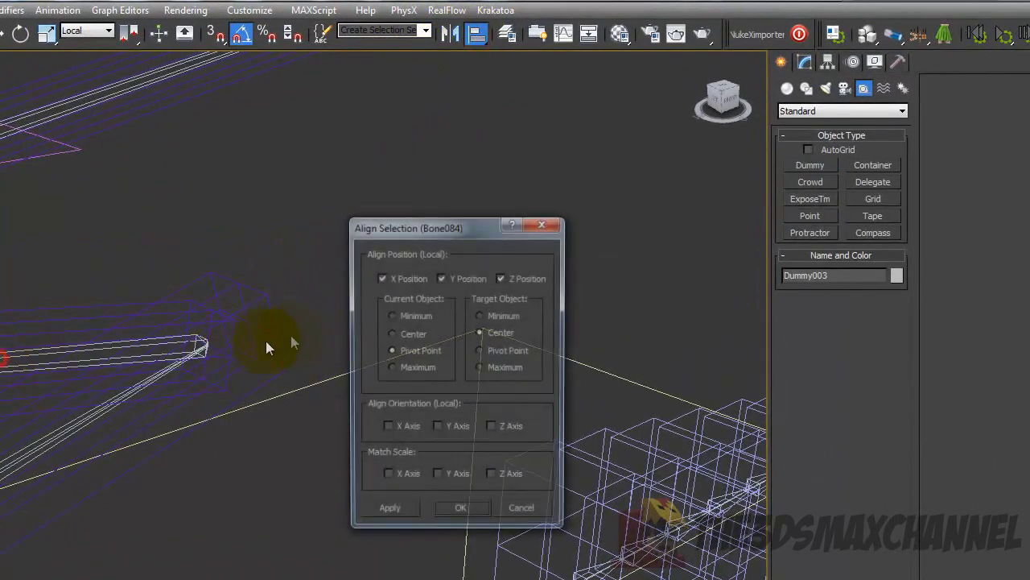
pyautogui.click(495, 350)
pyautogui.click(408, 350)
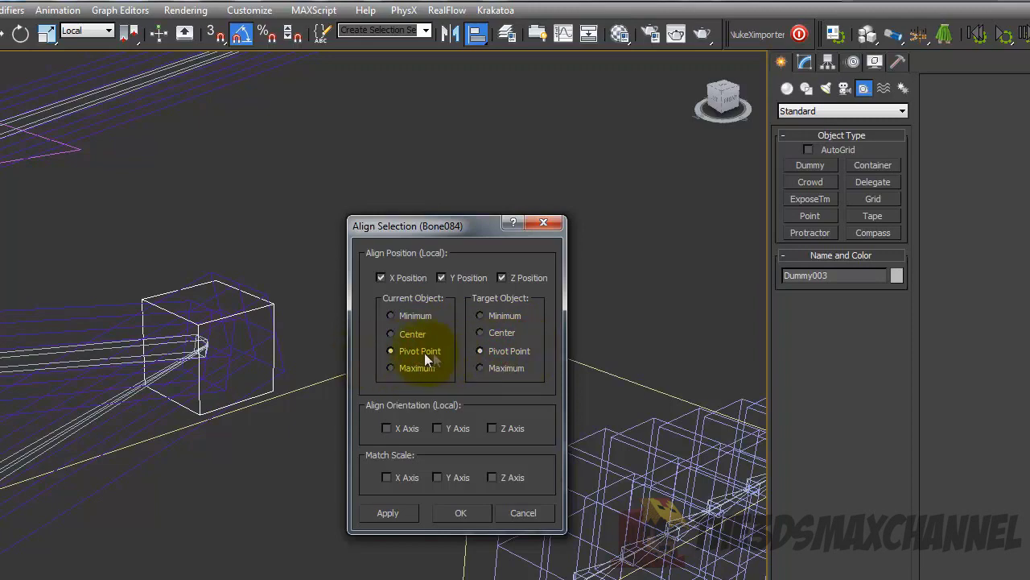
pyautogui.click(460, 510)
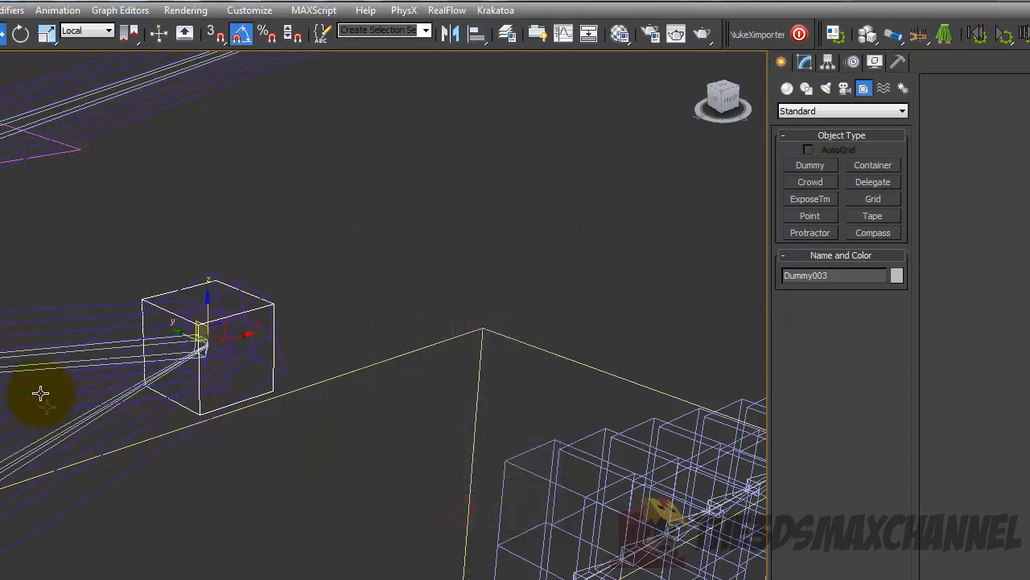
# Assign Dummy003 as the pick target of the IK solver plane for the wing's IK chain.
pyautogui.keyDown('alt'); pyautogui.moveTo(163, 359); pyautogui.dragTo(93, 320, button='middle'); pyautogui.keyUp('alt')
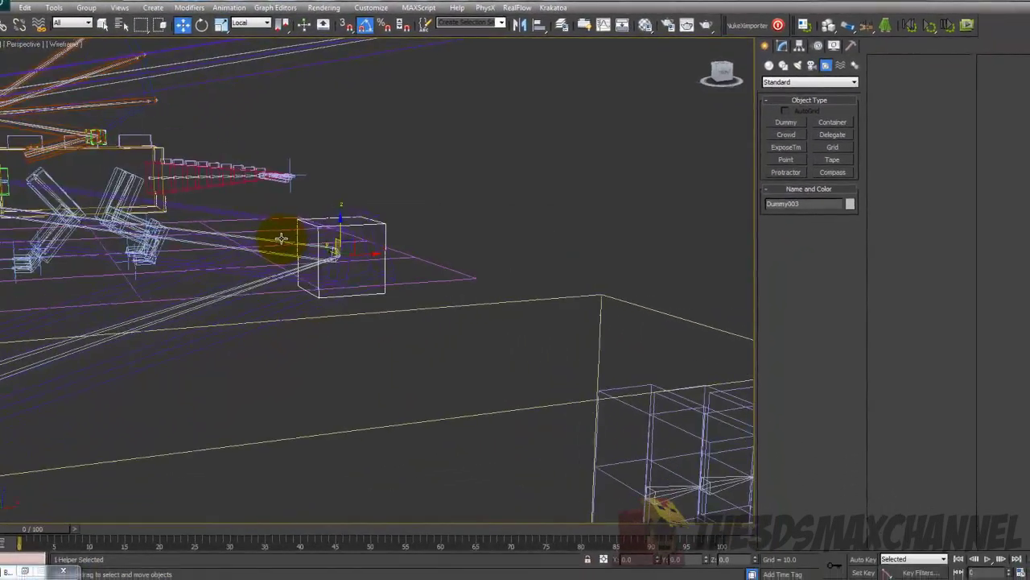
pyautogui.keyDown('alt'); pyautogui.moveTo(259, 236); pyautogui.dragTo(372, 258, button='middle'); pyautogui.keyUp('alt')
pyautogui.press('F3')
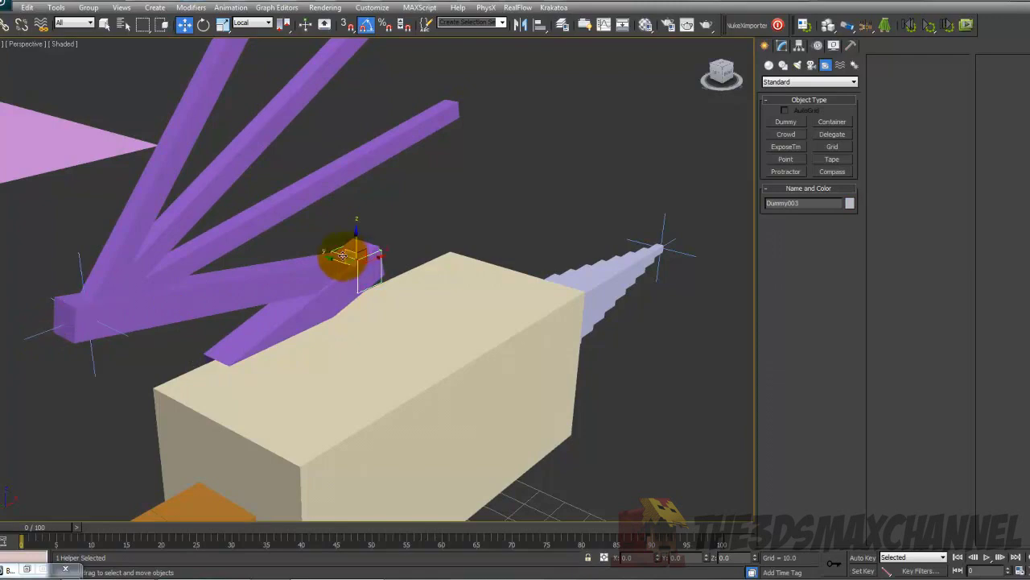
pyautogui.click(780, 48)
pyautogui.moveTo(464, 204); pyautogui.dragTo(610, 186, button='middle')
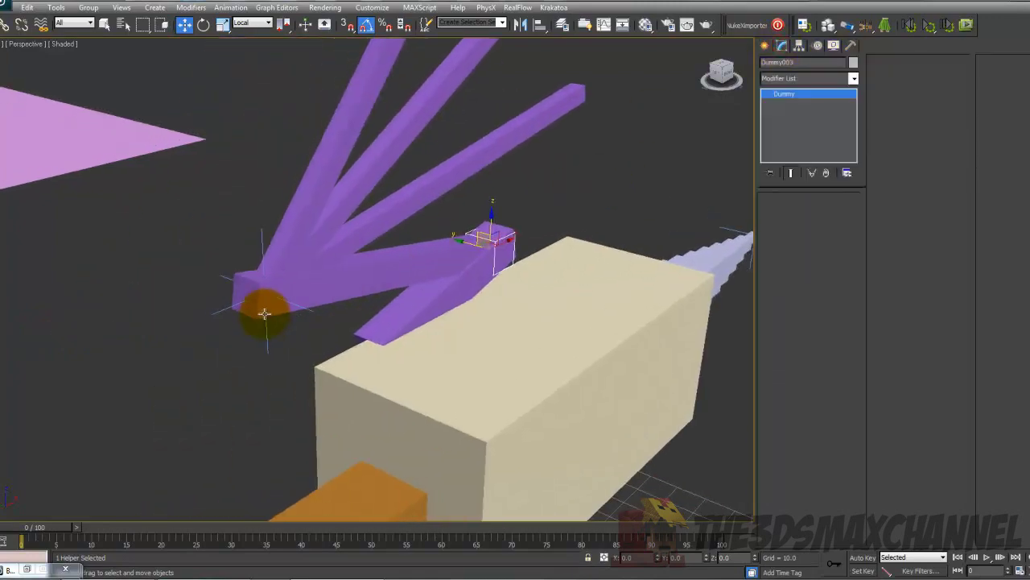
pyautogui.click(218, 310)
pyautogui.keyDown('alt'); pyautogui.moveTo(250, 307); pyautogui.dragTo(743, 195, button='middle'); pyautogui.keyUp('alt')
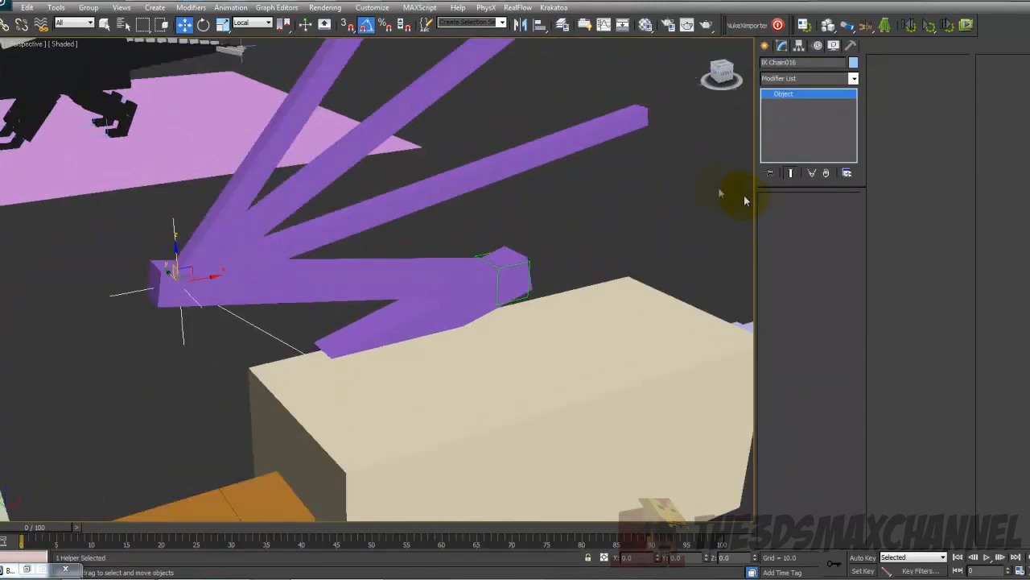
pyautogui.click(818, 47)
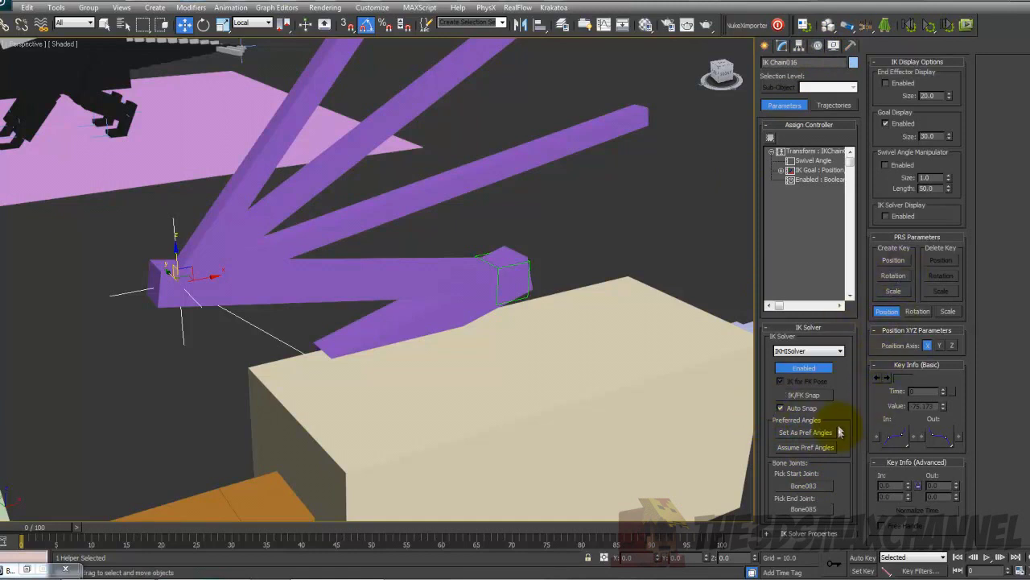
pyautogui.click(821, 533)
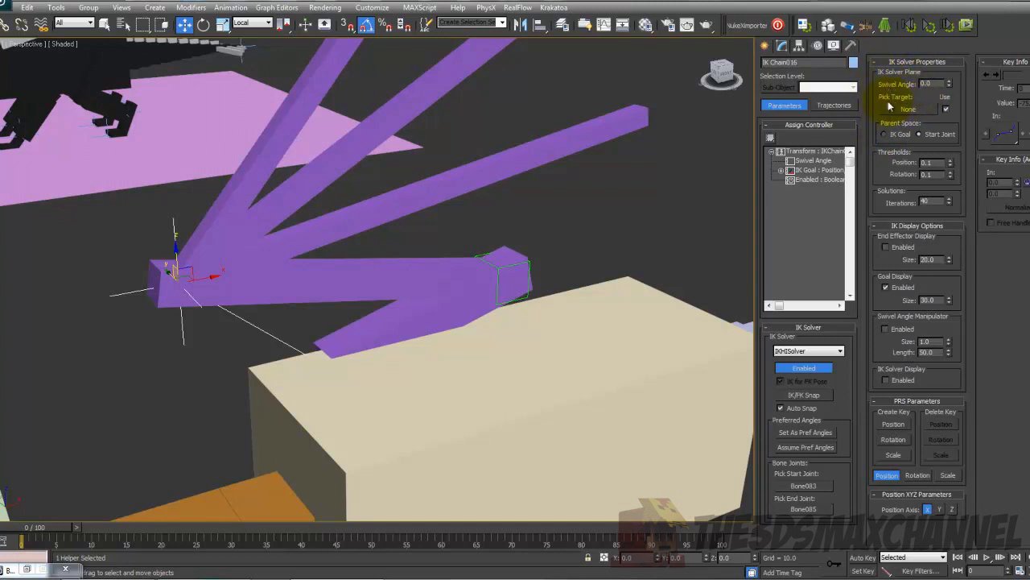
pyautogui.scroll(3, 593, 207)
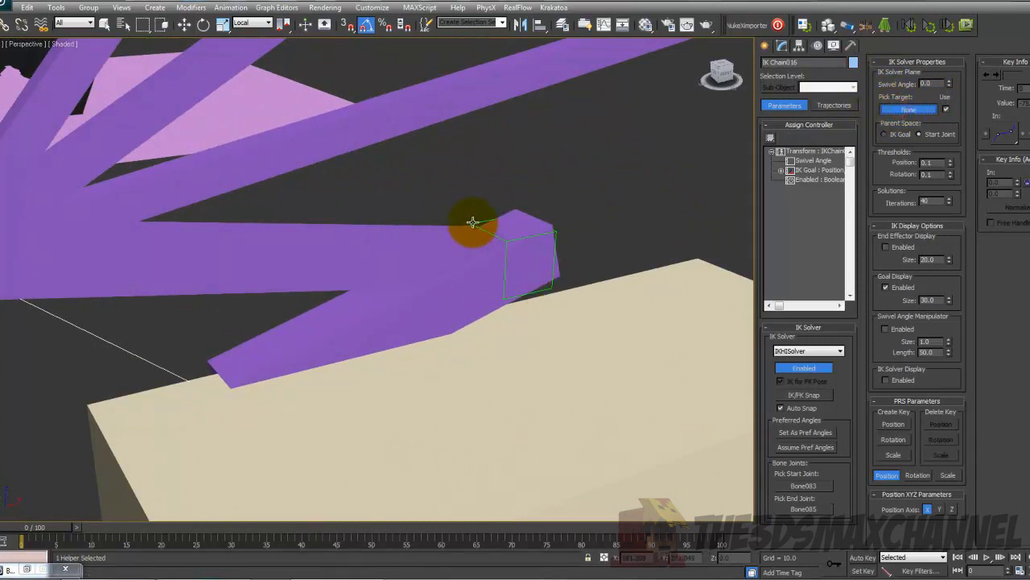
pyautogui.scroll(-3, 472, 222)
pyautogui.click(781, 43)
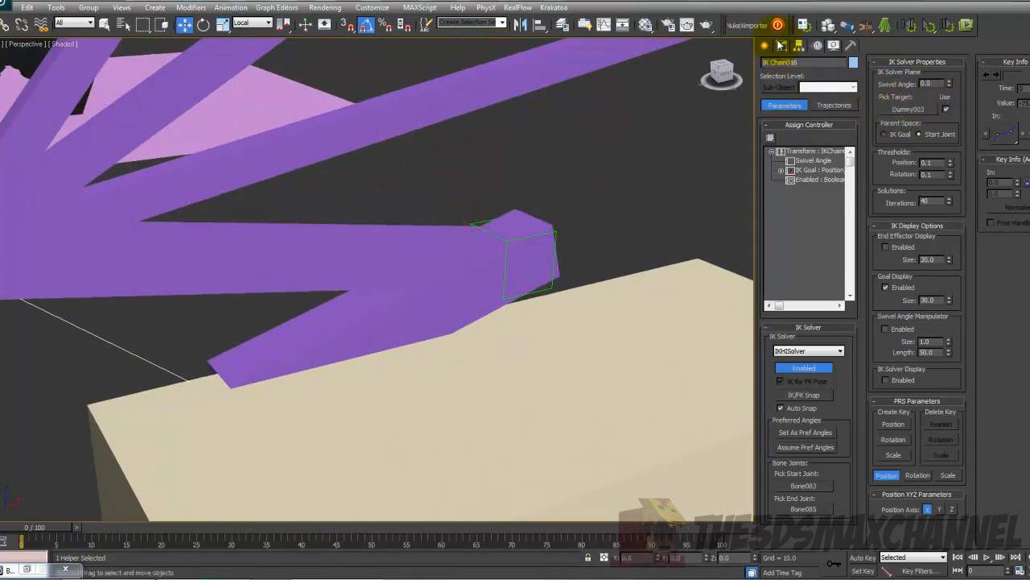
# Try moving the wing's IK goal outward and down with the dummy as its target, and undo the move.
pyautogui.keyDown('alt'); pyautogui.moveTo(605, 200); pyautogui.dragTo(554, 256, button='middle'); pyautogui.keyUp('alt')
pyautogui.moveTo(324, 263); pyautogui.dragTo(480, 249, button='middle')
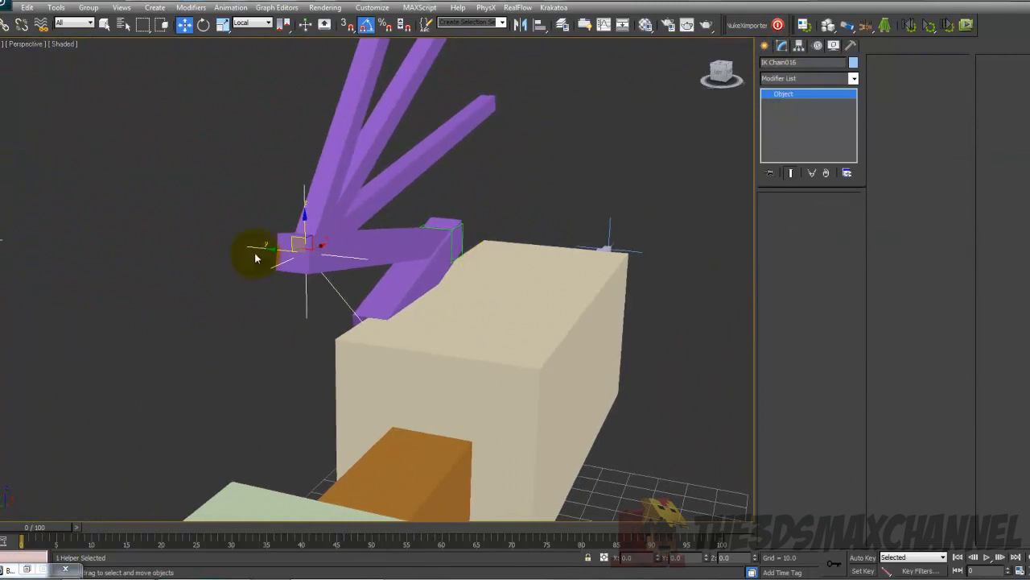
pyautogui.keyDown('alt'); pyautogui.moveTo(293, 241); pyautogui.dragTo(308, 238, button='middle'); pyautogui.keyUp('alt')
pyautogui.moveTo(308, 239); pyautogui.dragTo(161, 314)
pyautogui.hotkey('ctrl', 'z')
# Link the elbow dummy to the dragon's body box with Select and Link.
pyautogui.keyDown('alt'); pyautogui.moveTo(483, 283); pyautogui.dragTo(320, 302, button='middle'); pyautogui.keyUp('alt')
pyautogui.moveTo(689, 341); pyautogui.dragTo(391, 193, button='middle')
pyautogui.click(437, 239)
pyautogui.keyDown('alt'); pyautogui.moveTo(437, 239); pyautogui.dragTo(556, 252, button='middle'); pyautogui.keyUp('alt')
pyautogui.click(10, 24)
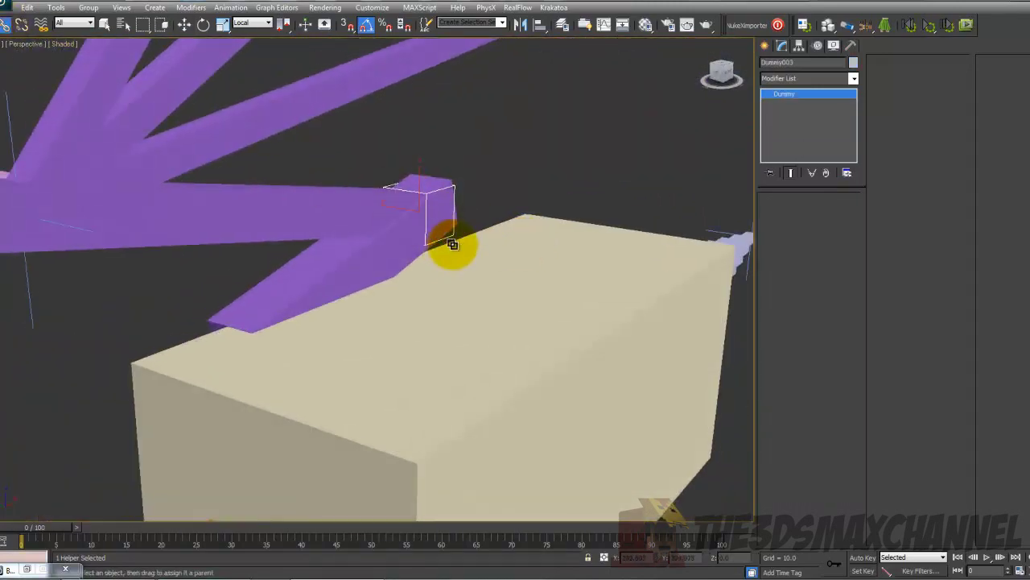
pyautogui.moveTo(452, 236); pyautogui.dragTo(515, 241)
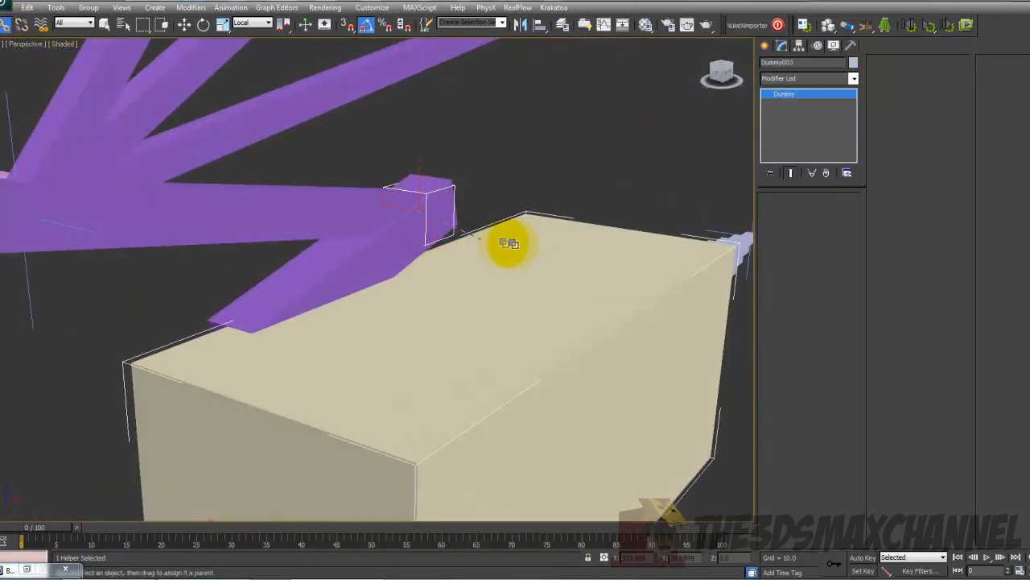
# Select the wing's IK chain, go to frame 100 and turn on Auto Key.
pyautogui.scroll(-3, 496, 231)
pyautogui.keyDown('alt'); pyautogui.moveTo(497, 230); pyautogui.dragTo(396, 288, button='middle'); pyautogui.keyUp('alt')
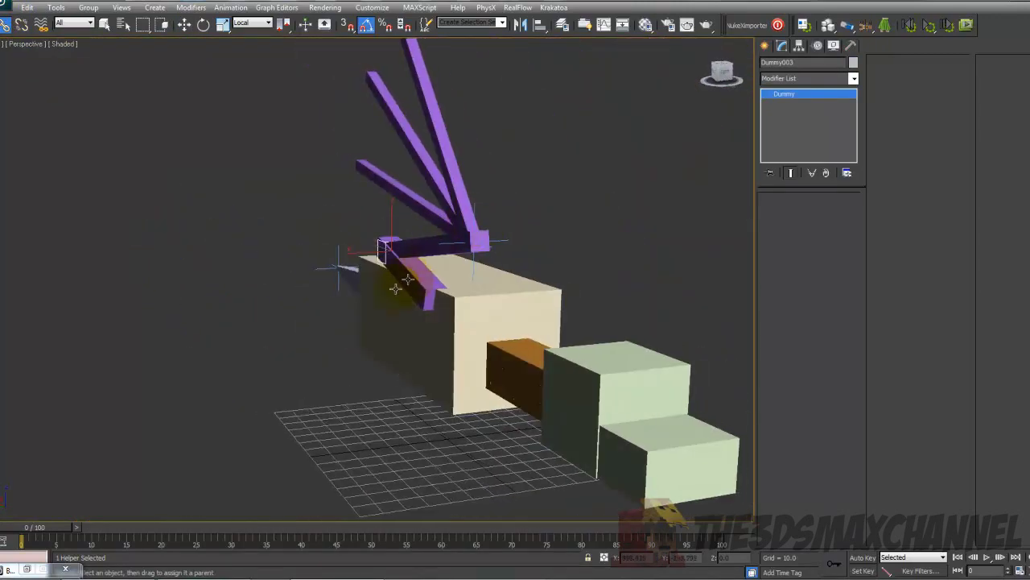
pyautogui.moveTo(34, 526)
pyautogui.mouseDown()
pyautogui.moveTo(594, 527)
pyautogui.moveTo(33, 527)
pyautogui.mouseUp()
pyautogui.keyDown('alt'); pyautogui.moveTo(423, 293); pyautogui.dragTo(441, 287, button='middle'); pyautogui.keyUp('alt')
pyautogui.scroll(1, 442, 287)
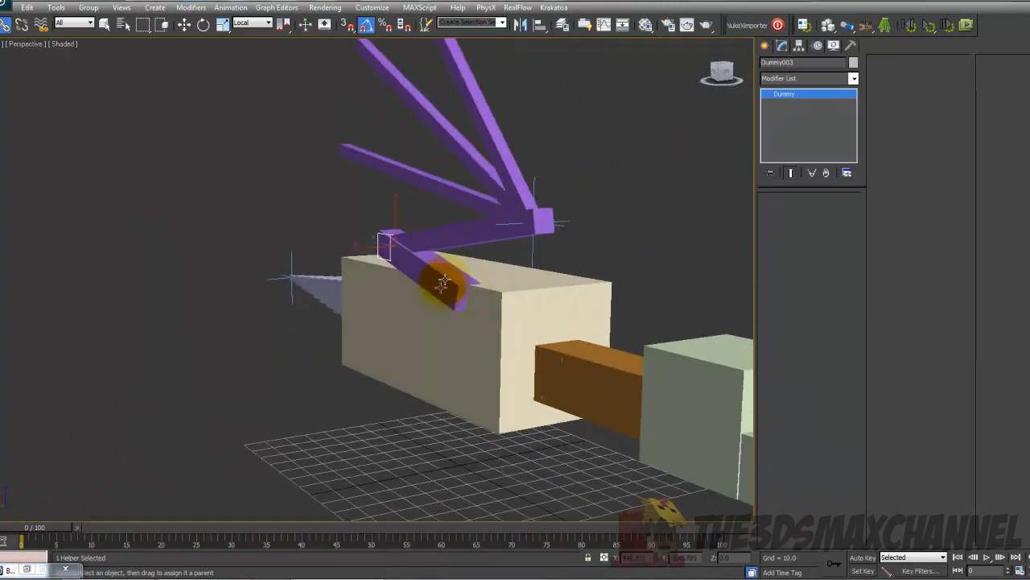
pyautogui.click(563, 220)
pyautogui.scroll(-2, 593, 258)
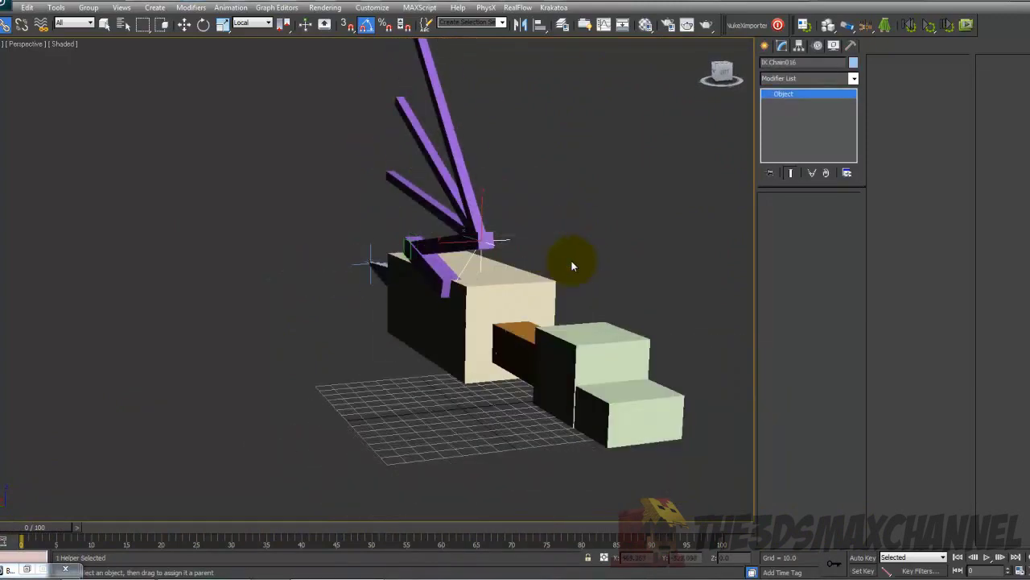
pyautogui.moveTo(17, 533); pyautogui.dragTo(757, 533)
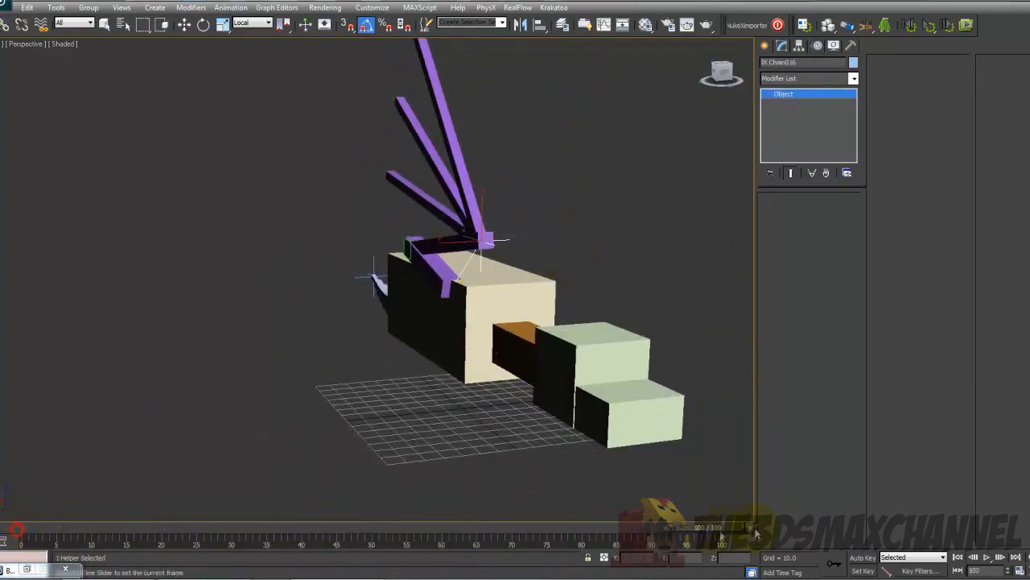
pyautogui.click(863, 558)
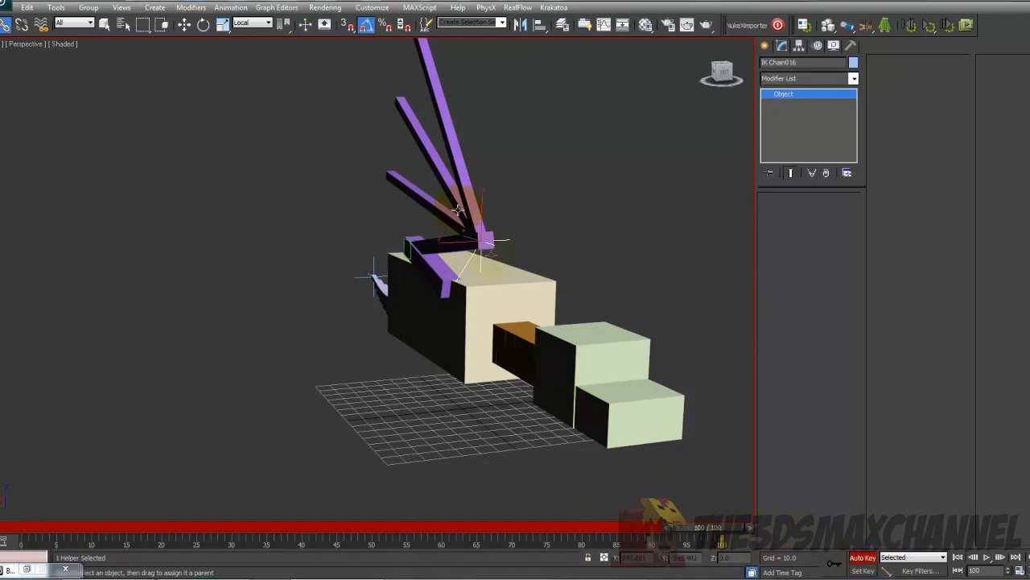
# Move the wing's IK goal outward and down from the body at frame 100 to key the unfolded wing.
pyautogui.click(185, 24)
pyautogui.moveTo(469, 232); pyautogui.dragTo(316, 305)
pyautogui.keyDown('alt'); pyautogui.moveTo(315, 306); pyautogui.dragTo(358, 278, button='middle'); pyautogui.keyUp('alt')
# Select the elbow dummy and reposition it close to the body's upper side edge at frame 100 to adjust the elbow's bend.
pyautogui.click(435, 281)
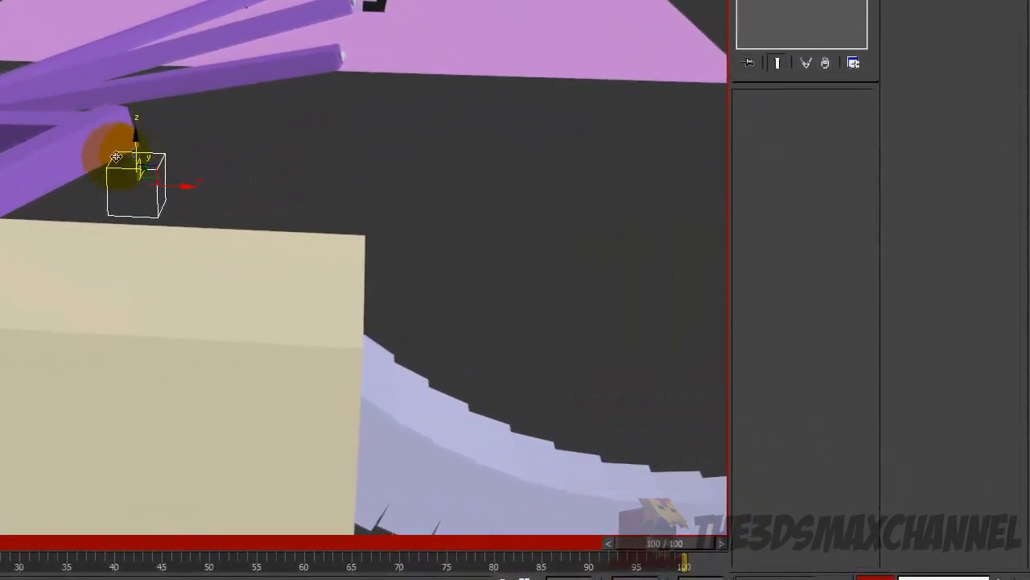
pyautogui.moveTo(116, 156); pyautogui.dragTo(82, 173)
pyautogui.keyDown('alt'); pyautogui.moveTo(207, 253); pyautogui.dragTo(104, 265, button='middle'); pyautogui.keyUp('alt')
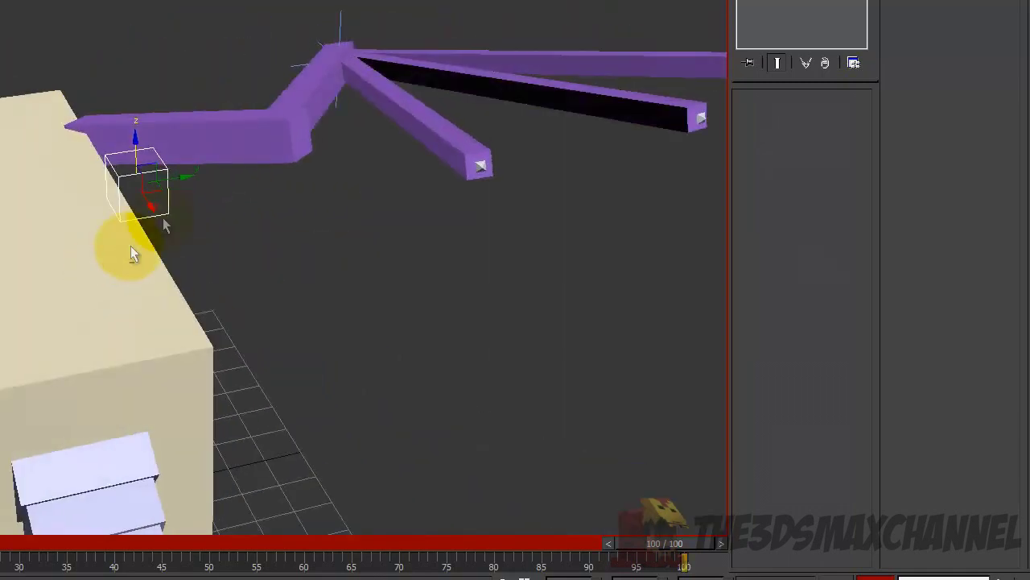
pyautogui.moveTo(164, 182)
pyautogui.mouseDown()
pyautogui.moveTo(254, 178)
pyautogui.moveTo(169, 172)
pyautogui.mouseUp()
pyautogui.keyDown('alt'); pyautogui.moveTo(179, 226); pyautogui.dragTo(153, 163, button='middle'); pyautogui.keyUp('alt')
pyautogui.moveTo(136, 152); pyautogui.dragTo(119, 212)
pyautogui.moveTo(120, 212)
pyautogui.keyDown('alt'); pyautogui.mouseDown(button='middle')
pyautogui.moveTo(122, 198)
pyautogui.moveTo(97, 172)
pyautogui.moveTo(111, 201)
pyautogui.mouseUp(button='middle'); pyautogui.keyUp('alt')
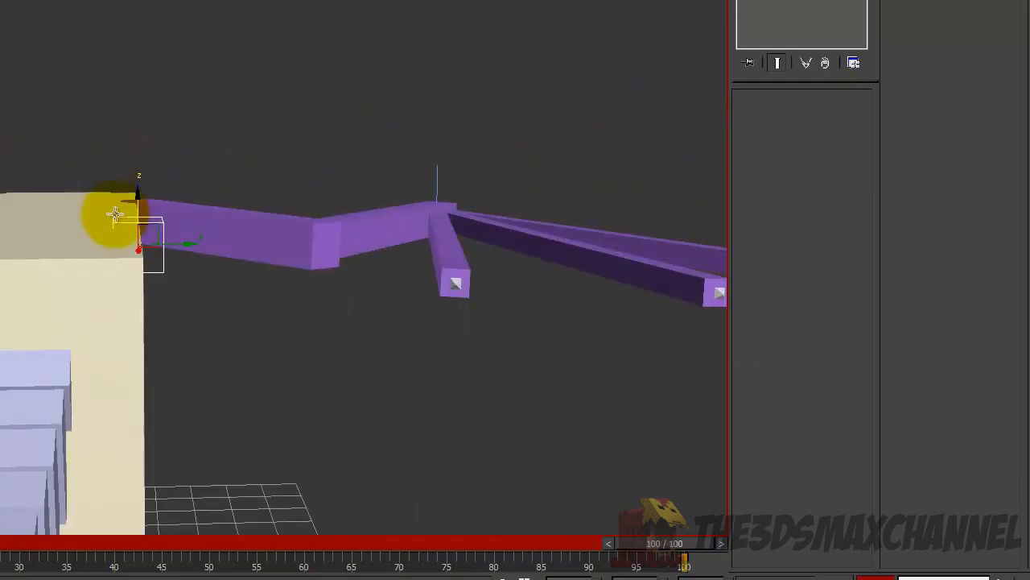
pyautogui.moveTo(138, 208); pyautogui.dragTo(139, 198)
pyautogui.keyDown('alt'); pyautogui.moveTo(139, 198); pyautogui.dragTo(491, 207, button='middle'); pyautogui.keyUp('alt')
pyautogui.keyDown('alt'); pyautogui.moveTo(191, 200); pyautogui.dragTo(250, 198, button='middle'); pyautogui.keyUp('alt')
pyautogui.keyDown('alt'); pyautogui.moveTo(144, 197); pyautogui.dragTo(573, 571, button='middle'); pyautogui.keyUp('alt')
# Turn off Auto Key and scrub back to frame 0 to review the folded wing.
pyautogui.click(875, 577)
pyautogui.moveTo(651, 544); pyautogui.dragTo(121, 527)
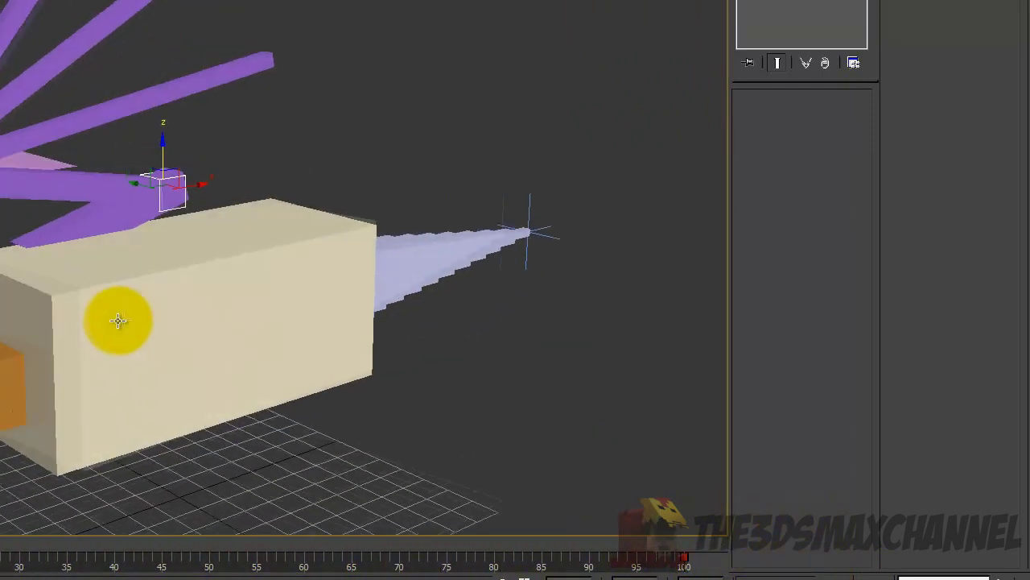
pyautogui.keyDown('alt'); pyautogui.moveTo(119, 321); pyautogui.dragTo(374, 304, button='middle'); pyautogui.keyUp('alt')
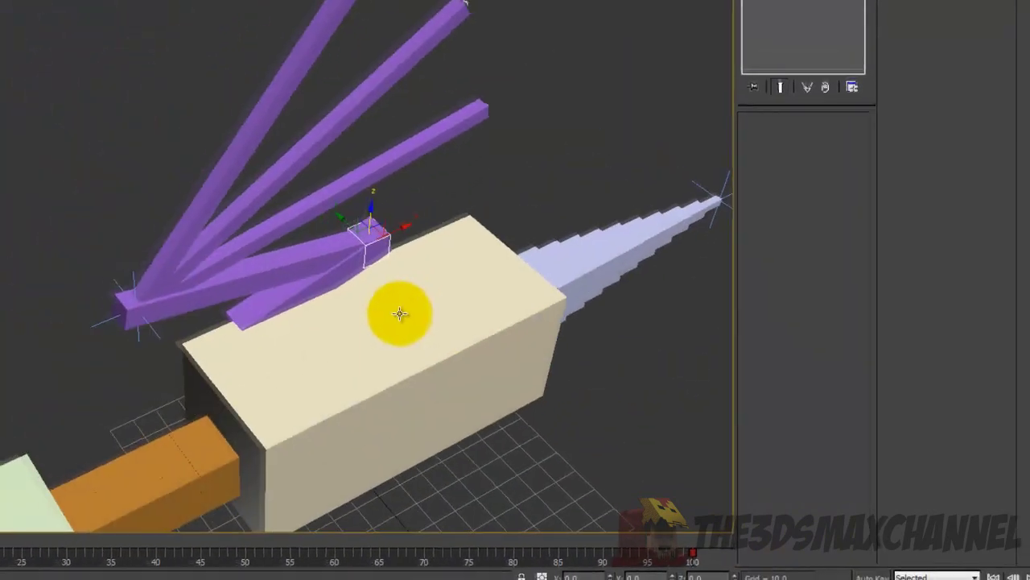
pyautogui.moveTo(284, 260); pyautogui.dragTo(282, 314, button='middle')
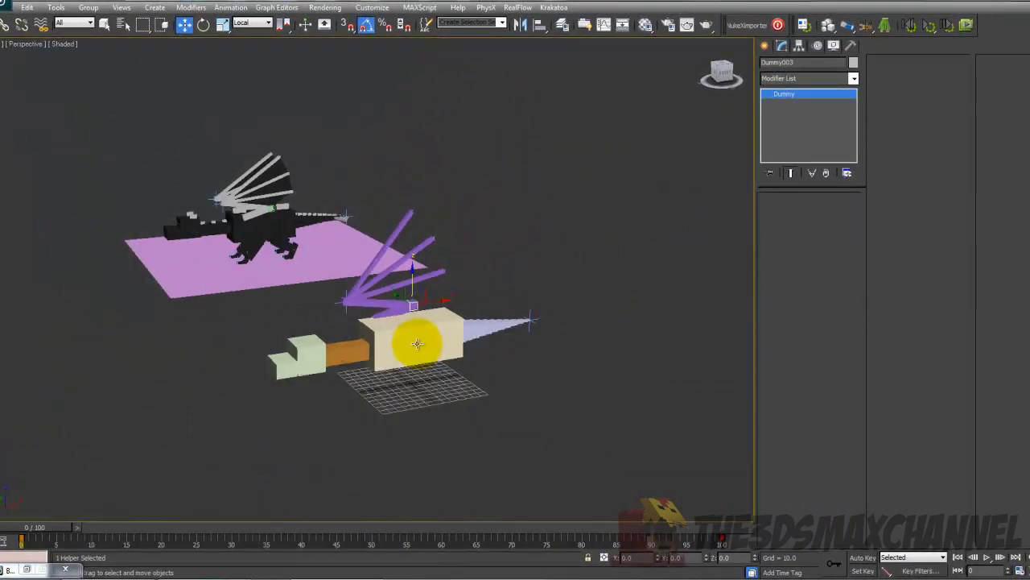
pyautogui.keyDown('alt'); pyautogui.moveTo(417, 344); pyautogui.dragTo(386, 336, button='middle'); pyautogui.keyUp('alt')
pyautogui.scroll(5, 448, 335)
pyautogui.scroll(-3, 494, 326)
pyautogui.scroll(2, 386, 336)
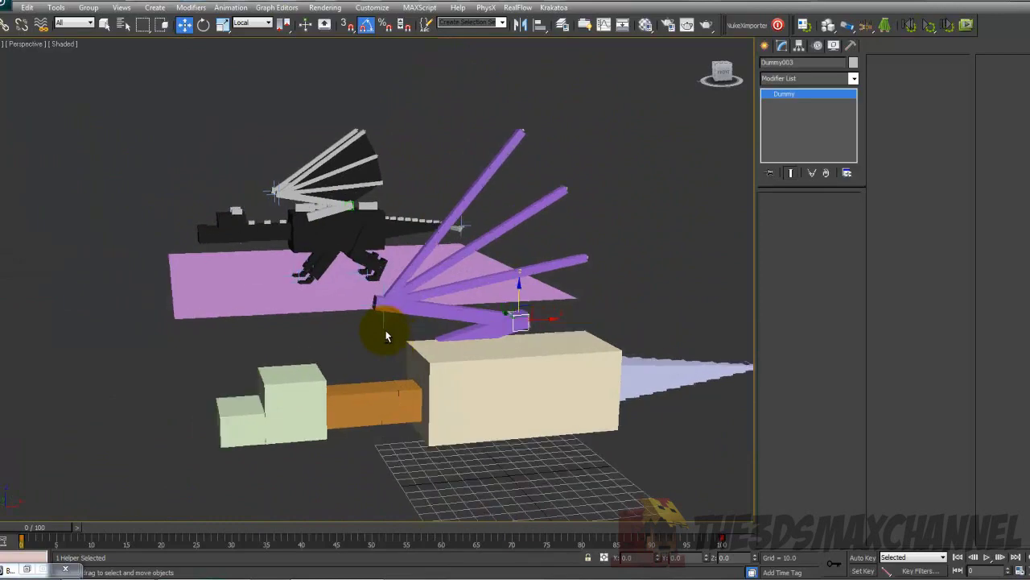
# Examine the folded wings of the finished black dragon up close, selecting its wing membrane plane.
pyautogui.keyDown('alt'); pyautogui.moveTo(459, 287); pyautogui.dragTo(467, 374, button='middle'); pyautogui.keyUp('alt')
pyautogui.scroll(3, 306, 360)
pyautogui.keyDown('alt'); pyautogui.moveTo(333, 356); pyautogui.dragTo(431, 348, button='middle'); pyautogui.keyUp('alt')
pyautogui.moveTo(432, 348); pyautogui.dragTo(507, 359, button='middle')
pyautogui.scroll(3, 308, 286)
pyautogui.moveTo(305, 285); pyautogui.dragTo(410, 324, button='middle')
pyautogui.scroll(3, 393, 241)
pyautogui.click(389, 234)
pyautogui.scroll(3, 342, 379)
pyautogui.moveTo(388, 233); pyautogui.dragTo(330, 305, button='middle')
pyautogui.scroll(-2, 340, 376)
pyautogui.scroll(1, 317, 357)
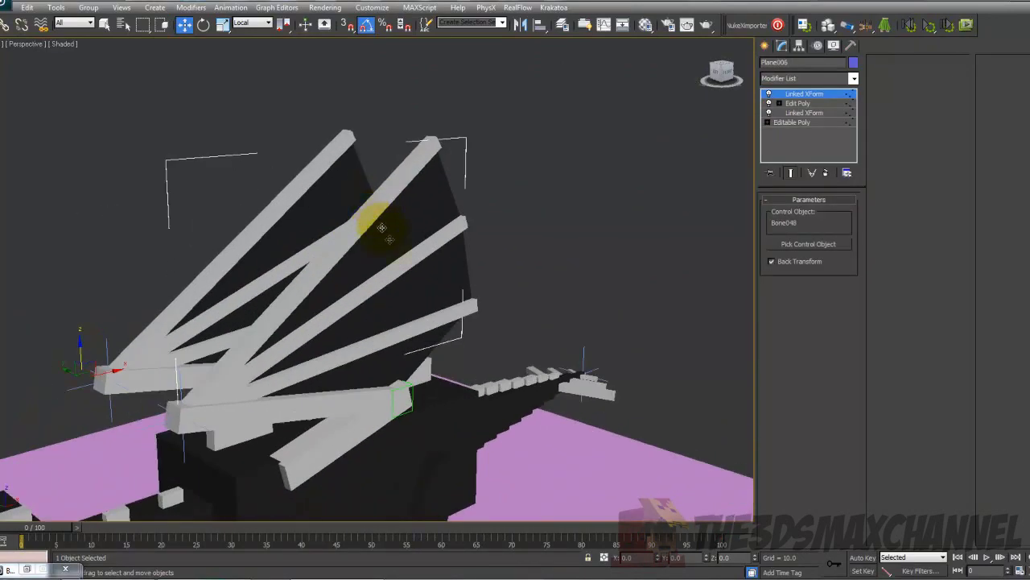
# Show edged faces and scrub to frame 100 to check how the finished dragon's wings unfold.
pyautogui.press('F4')
pyautogui.press('F4')
pyautogui.press('F4')
pyautogui.keyDown('alt'); pyautogui.moveTo(348, 352); pyautogui.dragTo(242, 362, button='middle'); pyautogui.keyUp('alt')
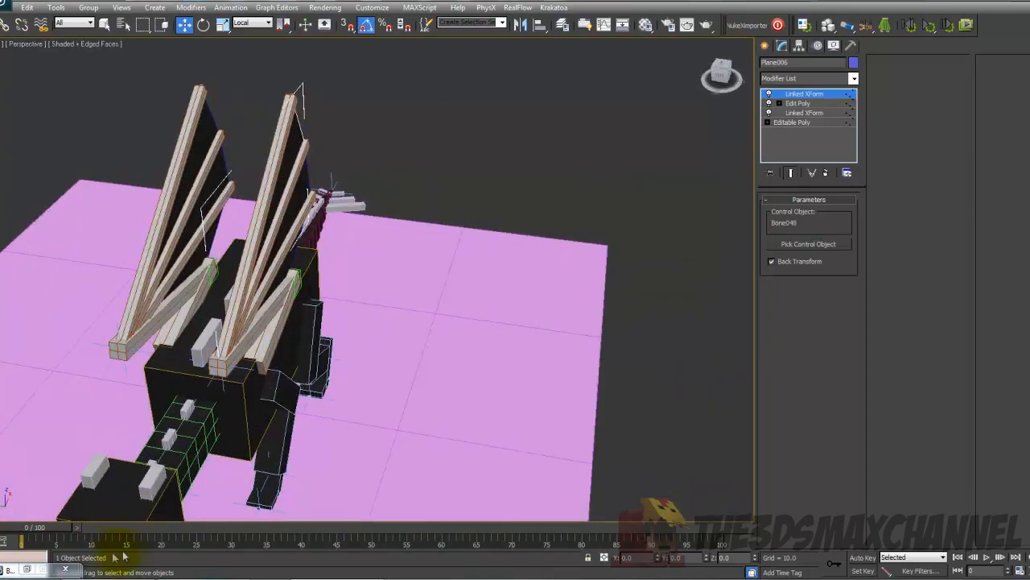
pyautogui.moveTo(43, 527)
pyautogui.mouseDown()
pyautogui.moveTo(668, 530)
pyautogui.moveTo(689, 546)
pyautogui.moveTo(552, 545)
pyautogui.moveTo(793, 553)
pyautogui.moveTo(4, 501)
pyautogui.mouseUp()
pyautogui.press('F4')
pyautogui.press('F4')
pyautogui.press('w')
# Compare the unfolded wing of the block dragon with the finished dragon's wings at frame 100 from several angles.
pyautogui.scroll(-5, 377, 282)
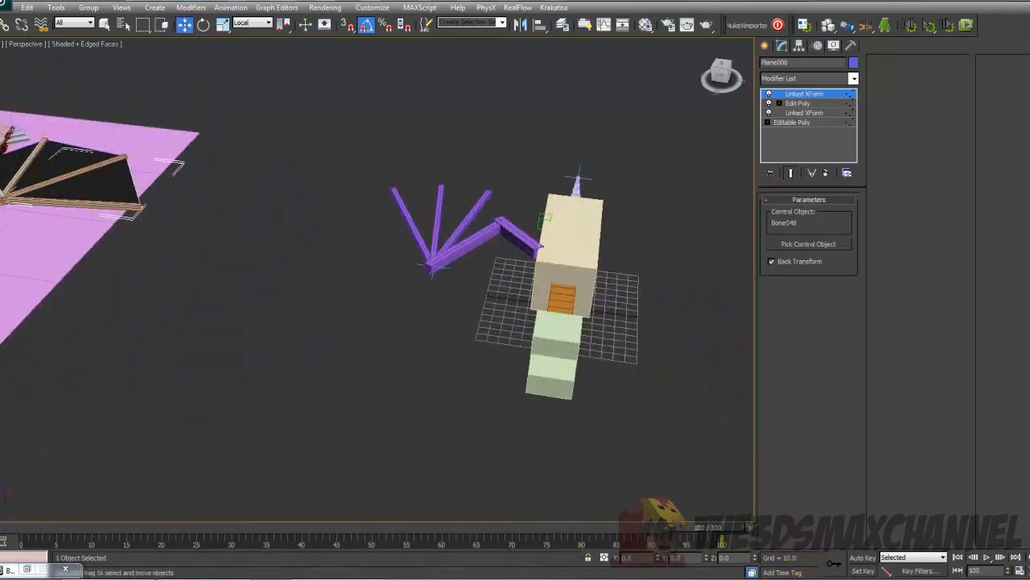
pyautogui.scroll(-5, 355, 270)
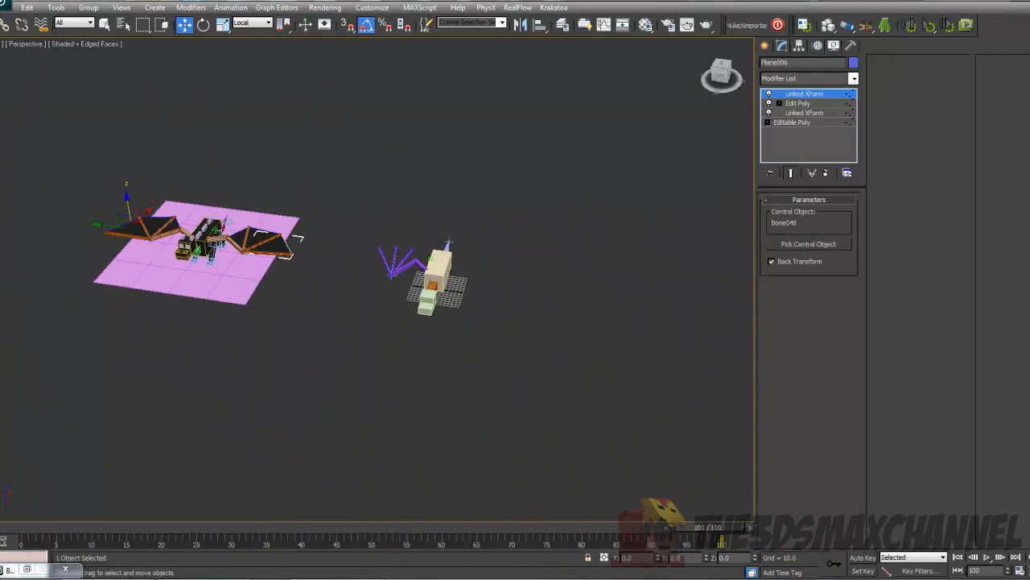
pyautogui.scroll(5, 480, 234)
pyautogui.keyDown('alt'); pyautogui.moveTo(528, 242); pyautogui.dragTo(228, 107, button='middle'); pyautogui.keyUp('alt')
pyautogui.scroll(3, 528, 185)
pyautogui.scroll(-5, 528, 186)
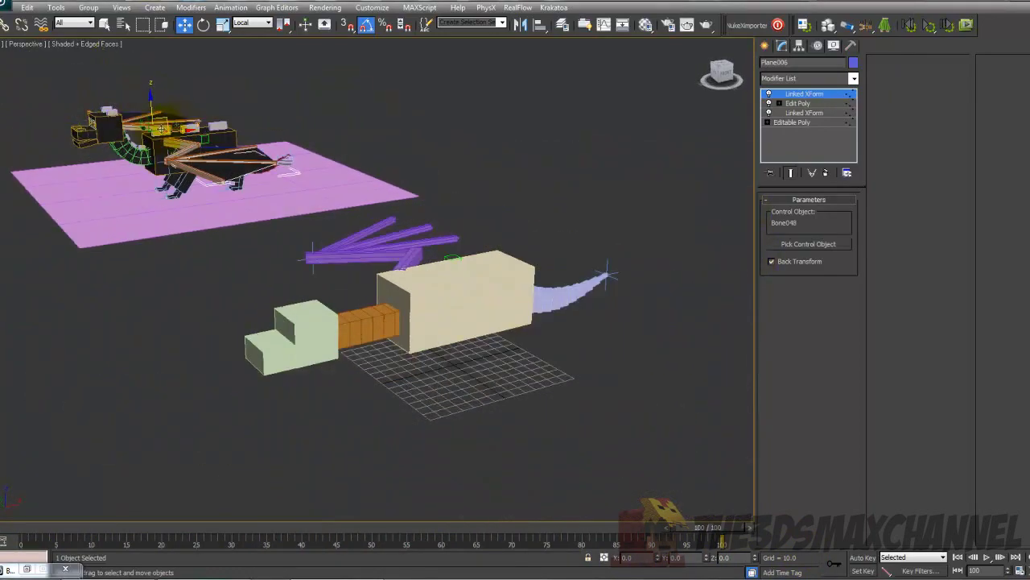
pyautogui.scroll(2, 311, 205)
pyautogui.keyDown('alt'); pyautogui.moveTo(311, 205); pyautogui.dragTo(359, 262, button='middle'); pyautogui.keyUp('alt')
pyautogui.scroll(-2, 421, 201)
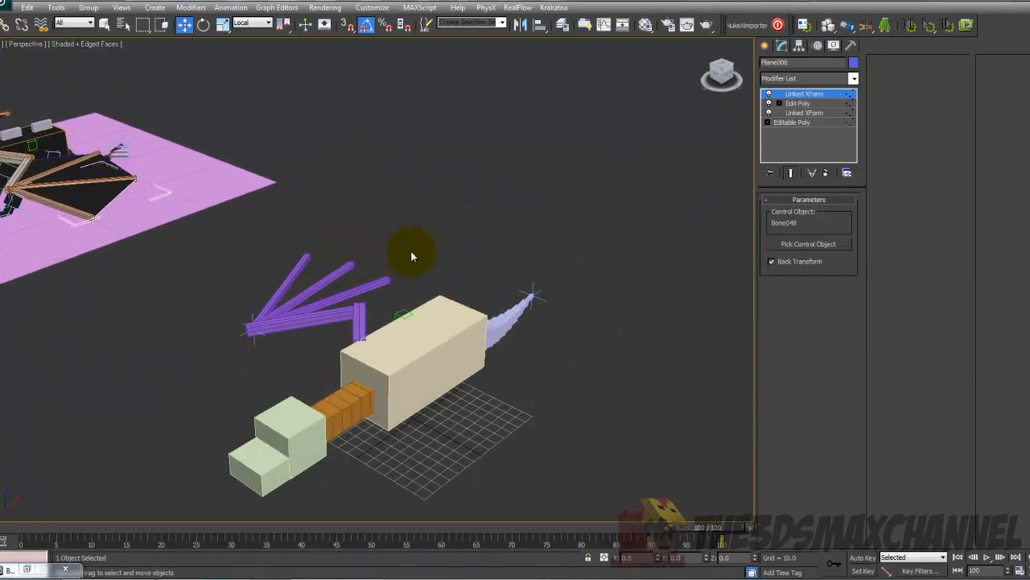
pyautogui.scroll(-5, 478, 223)
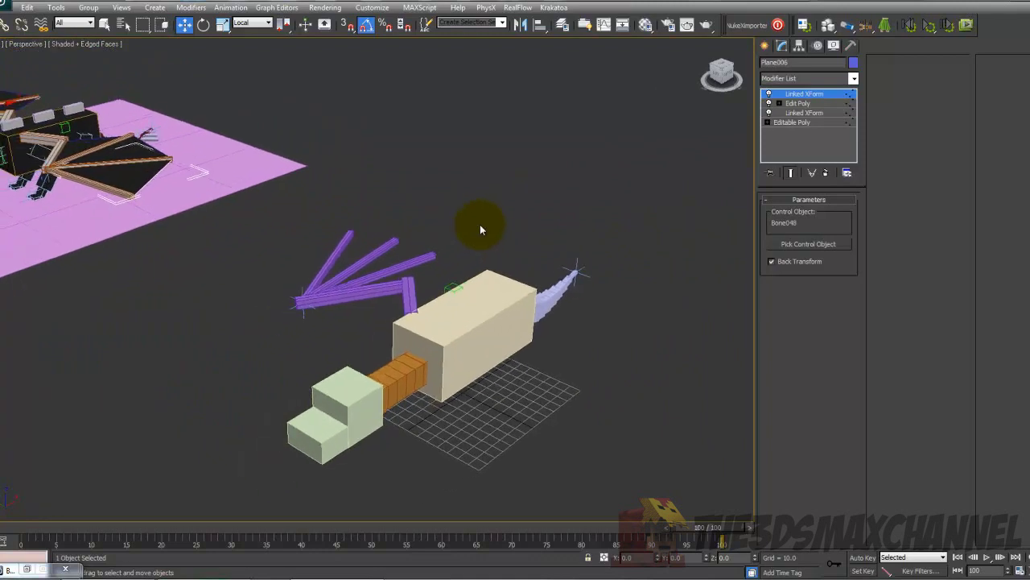
pyautogui.moveTo(467, 237); pyautogui.dragTo(409, 227, button='middle')
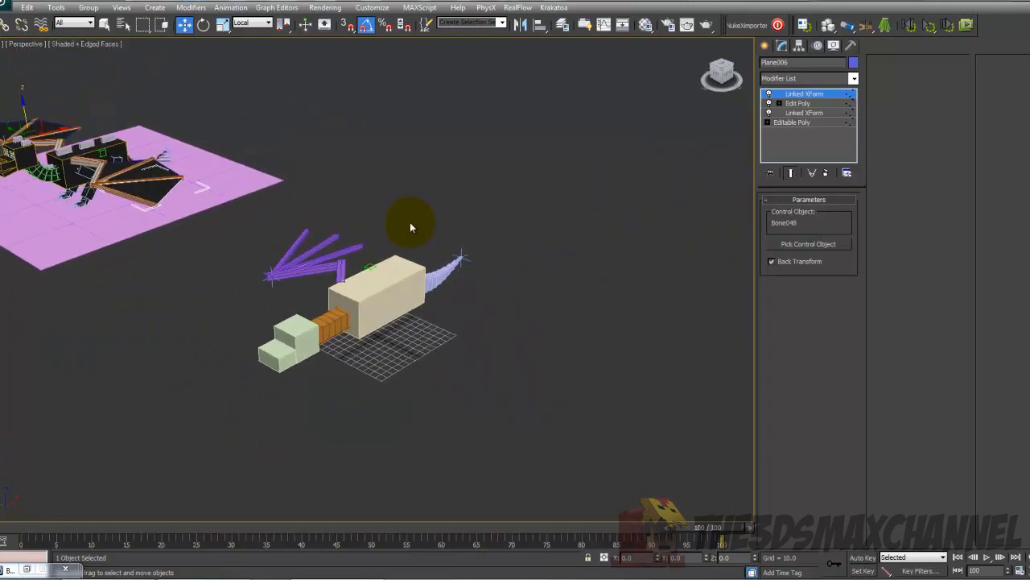
# Switch the perspective view to wireframe and set it back to Shaded without edged faces.
pyautogui.press('F3')
pyautogui.moveTo(410, 223); pyautogui.dragTo(433, 203, button='middle')
pyautogui.click(78, 44)
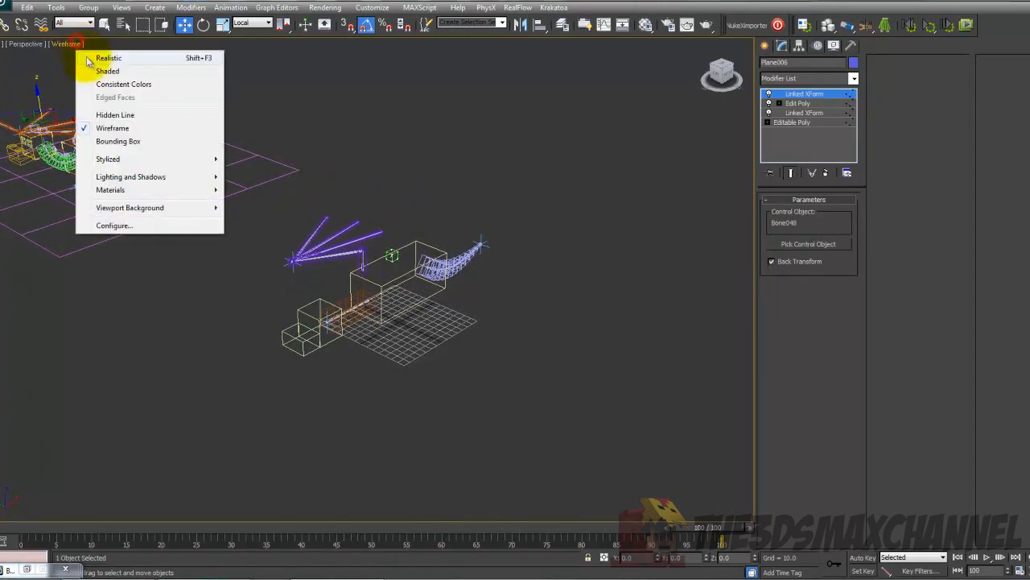
pyautogui.click(100, 69)
pyautogui.scroll(4, 474, 201)
pyautogui.scroll(-3, 507, 225)
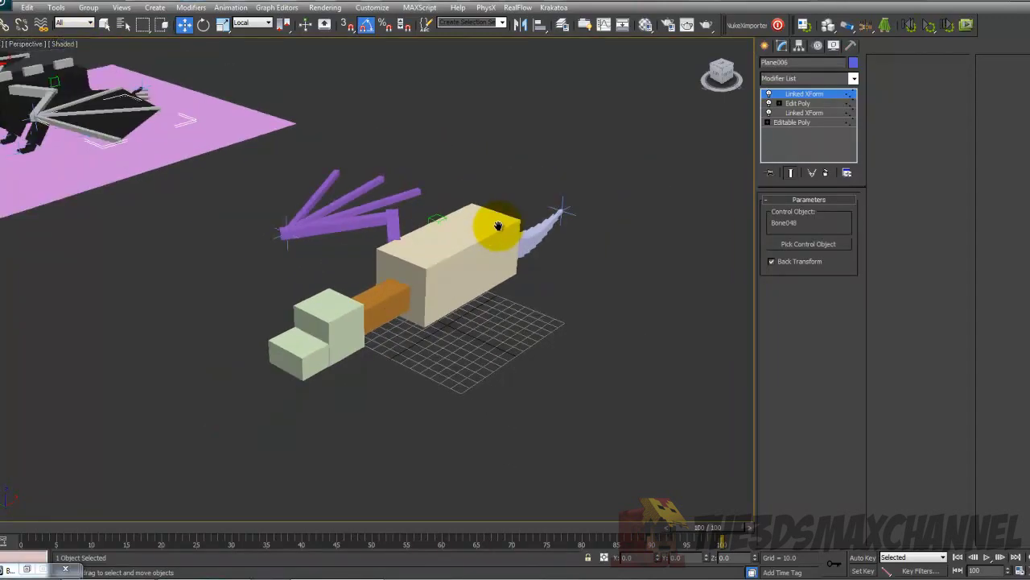
pyautogui.scroll(-5, 523, 242)
pyautogui.scroll(5, 340, 247)
pyautogui.scroll(-3, 341, 248)
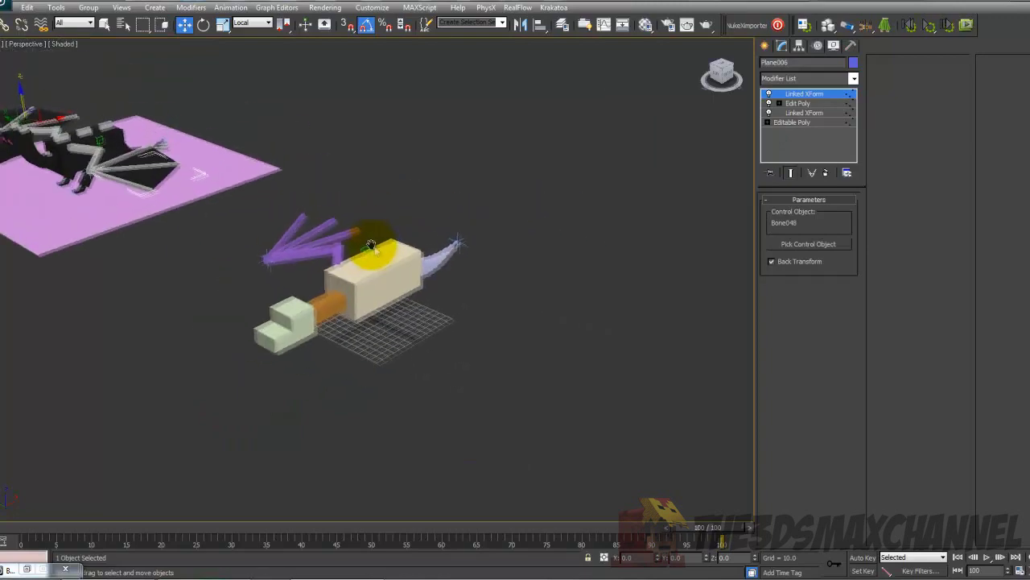
pyautogui.scroll(6, 357, 234)
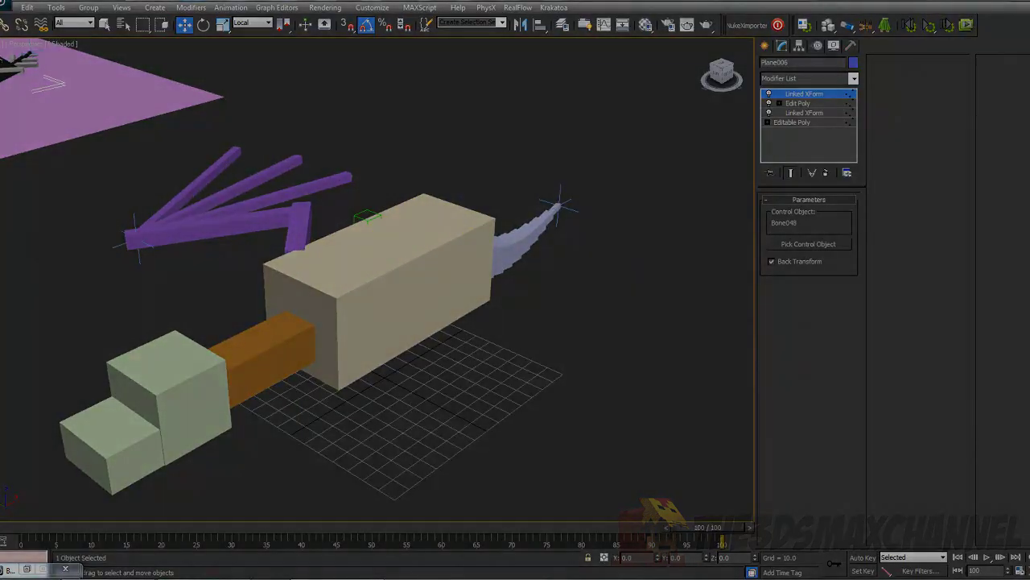